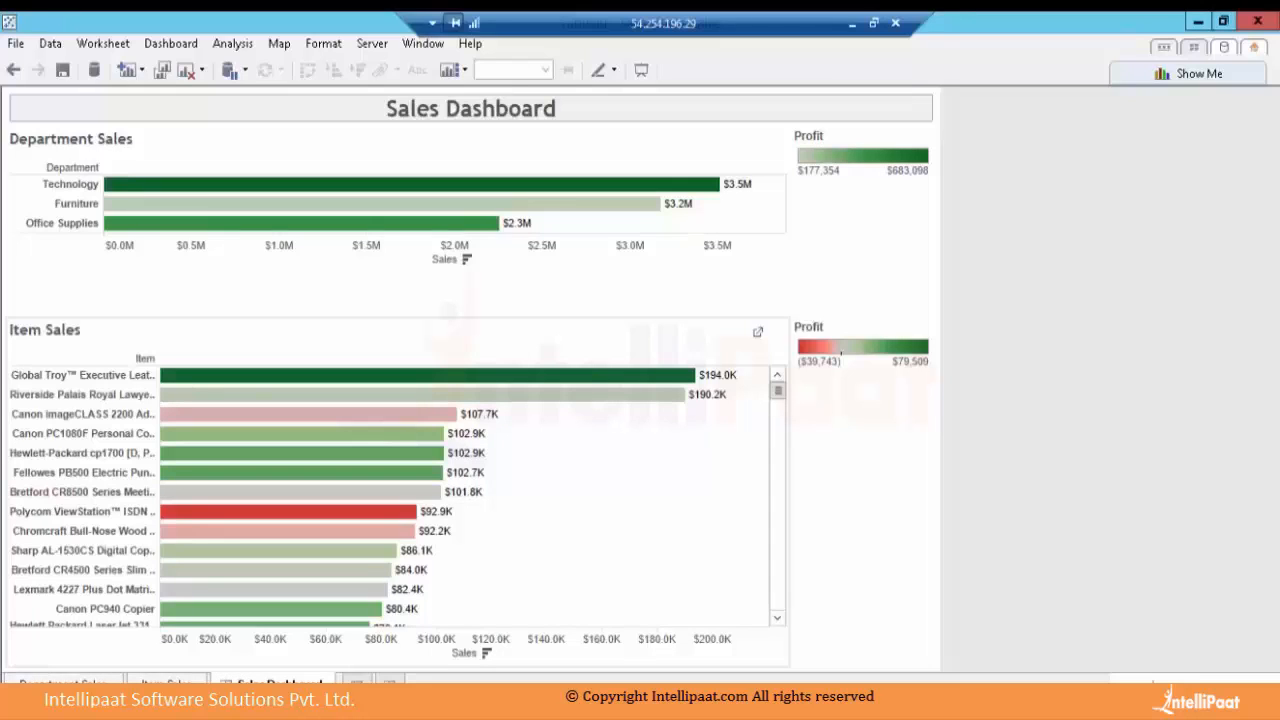
Hide the Department Sales and Item Sales worksheets and collapse the dashboard side pane
{"action": "right_click", "coordinate": [85, 682]}
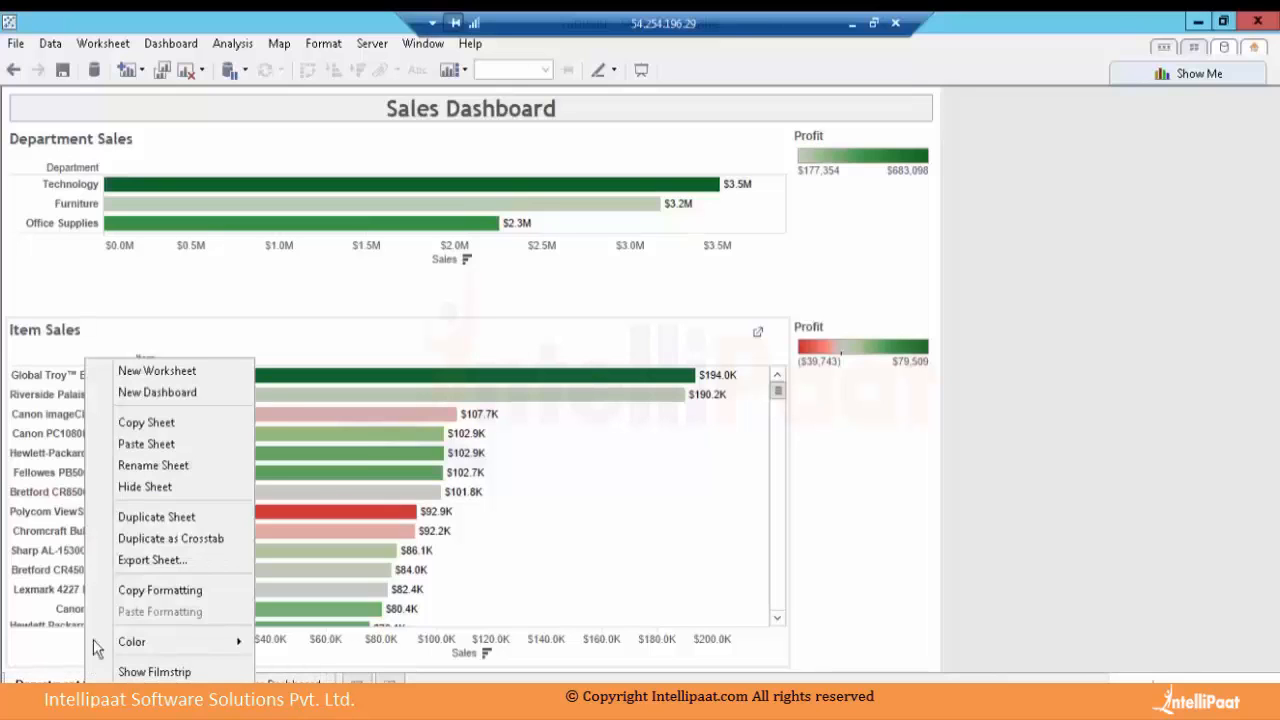
{"action": "left_click", "coordinate": [139, 497]}
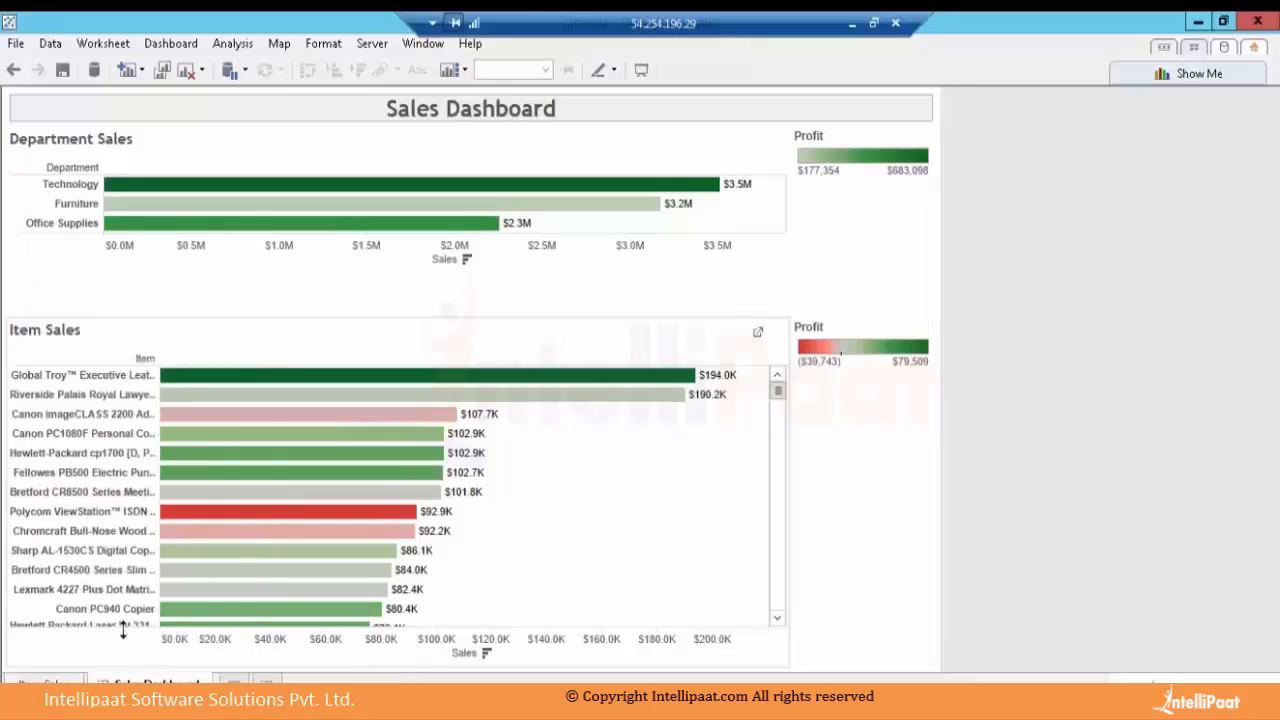
{"action": "right_click", "coordinate": [62, 682]}
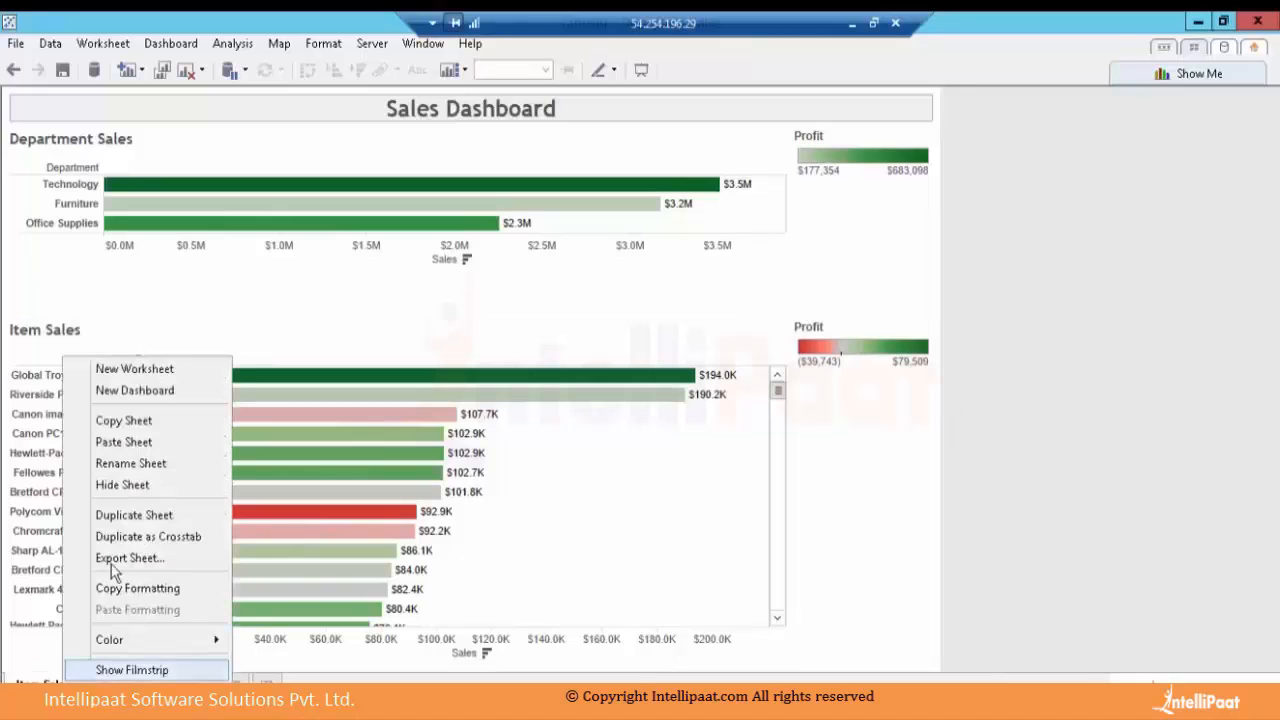
{"action": "left_click", "coordinate": [120, 488]}
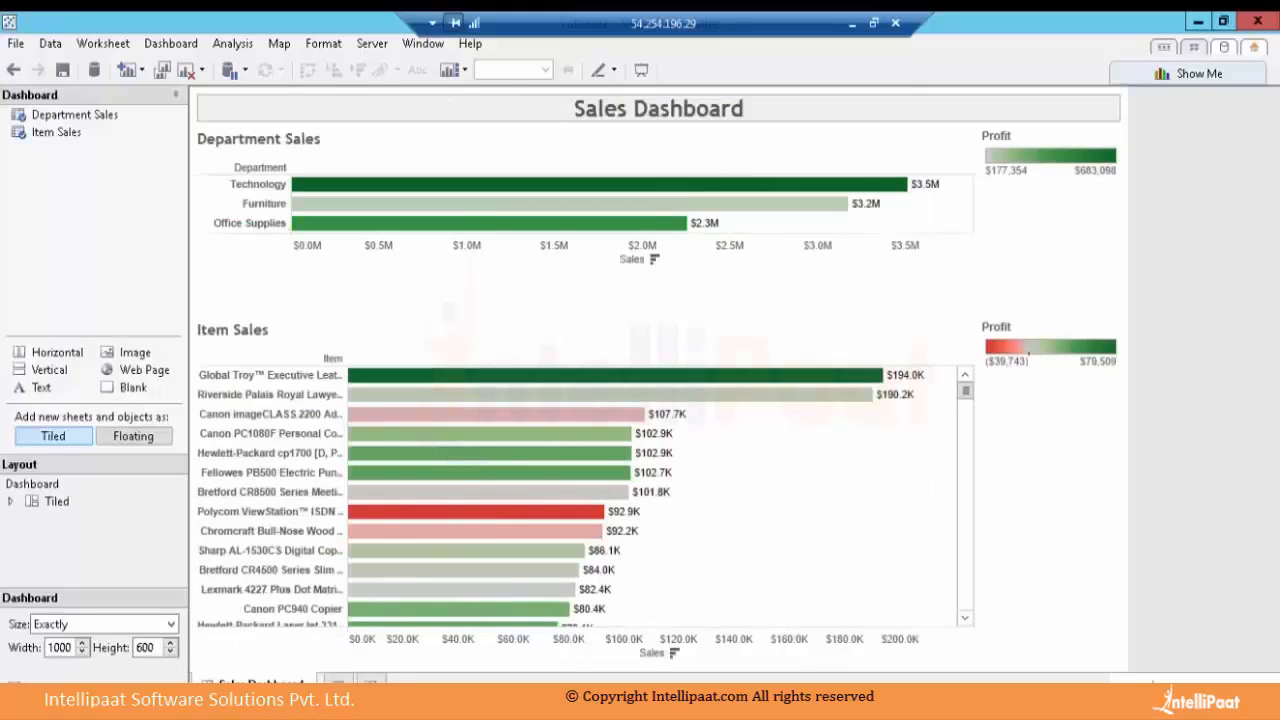
{"action": "left_click", "coordinate": [170, 97]}
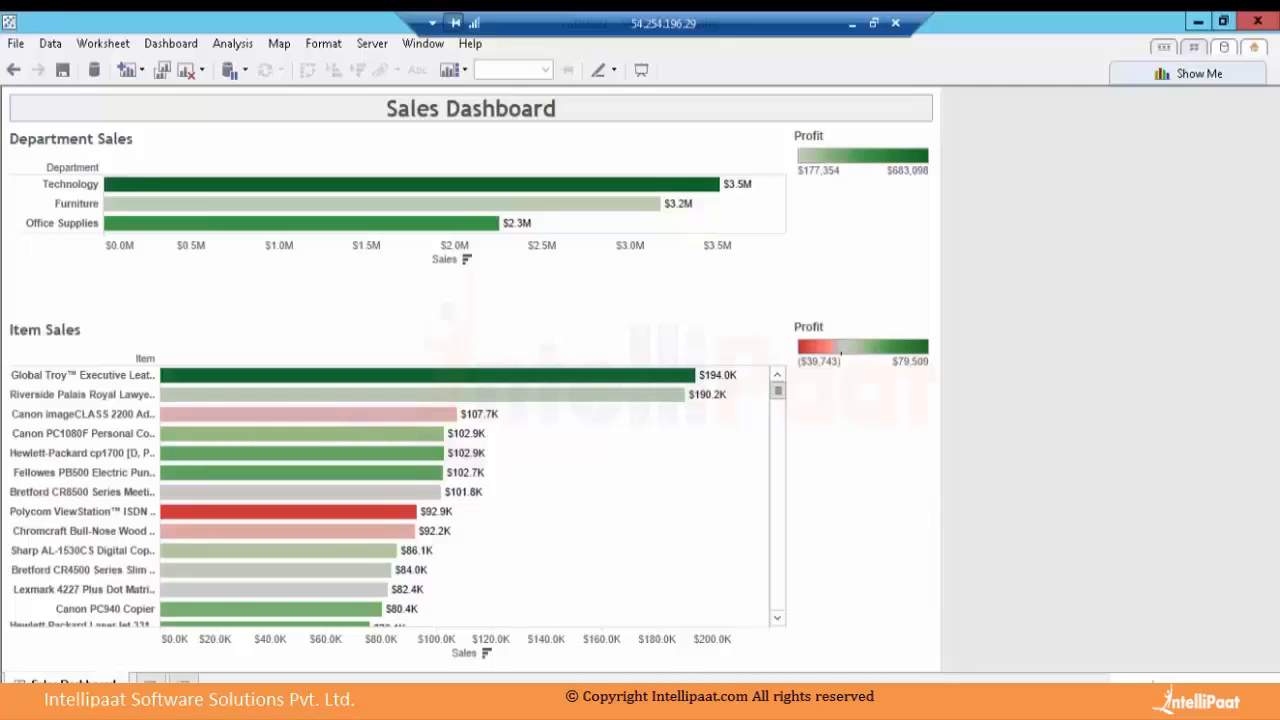
Add a new worksheet and connect it to the saved data source Sample - Coffee Chain (Access)
{"action": "left_click", "coordinate": [150, 684]}
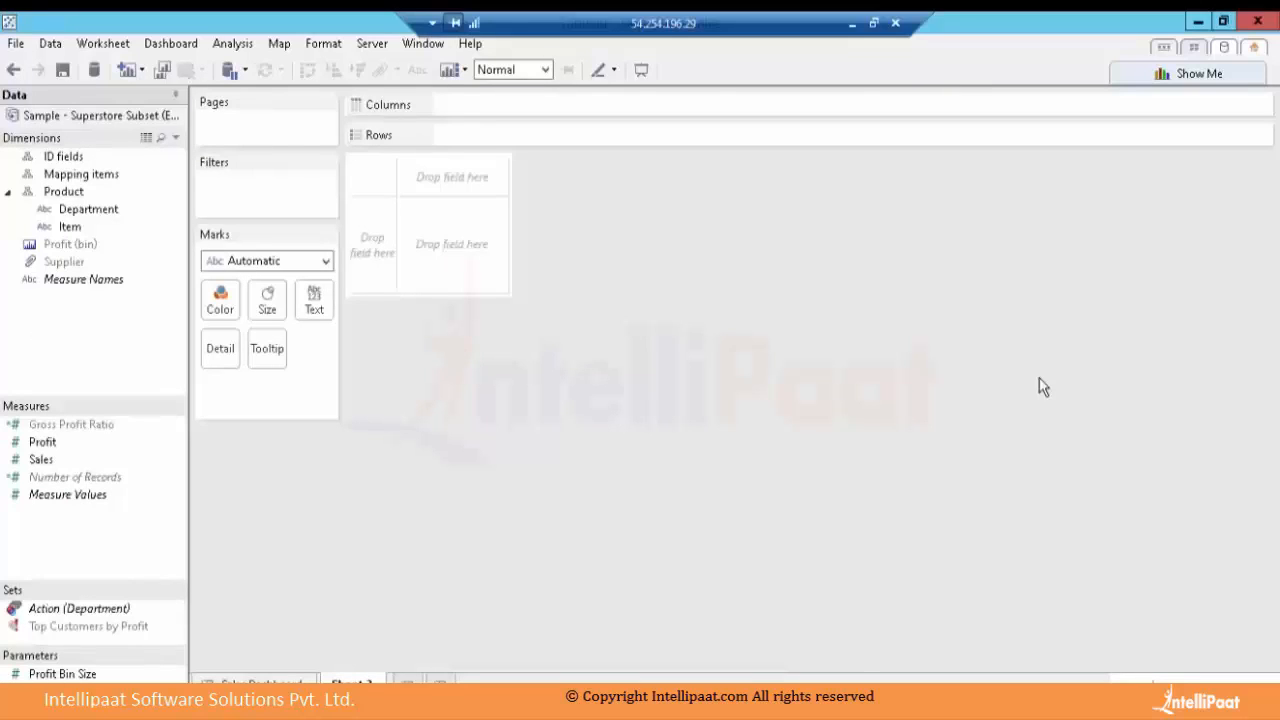
{"action": "left_click", "coordinate": [90, 73]}
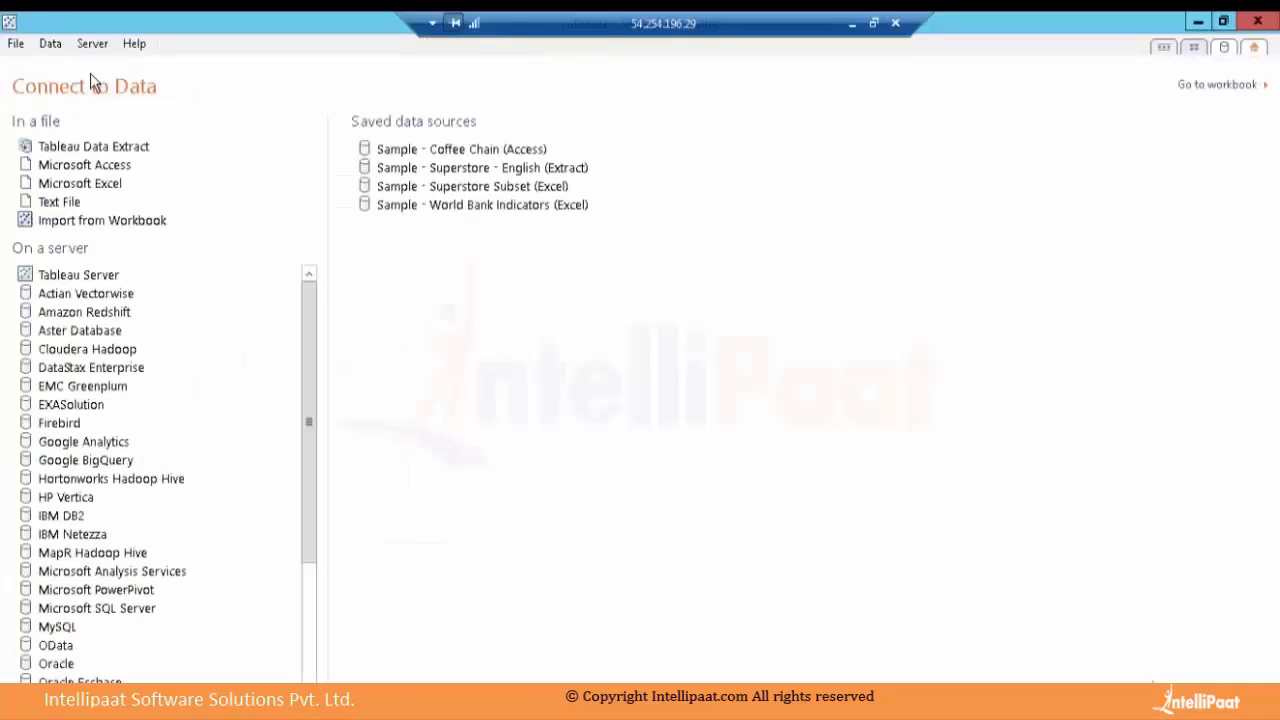
{"action": "left_click", "coordinate": [456, 152]}
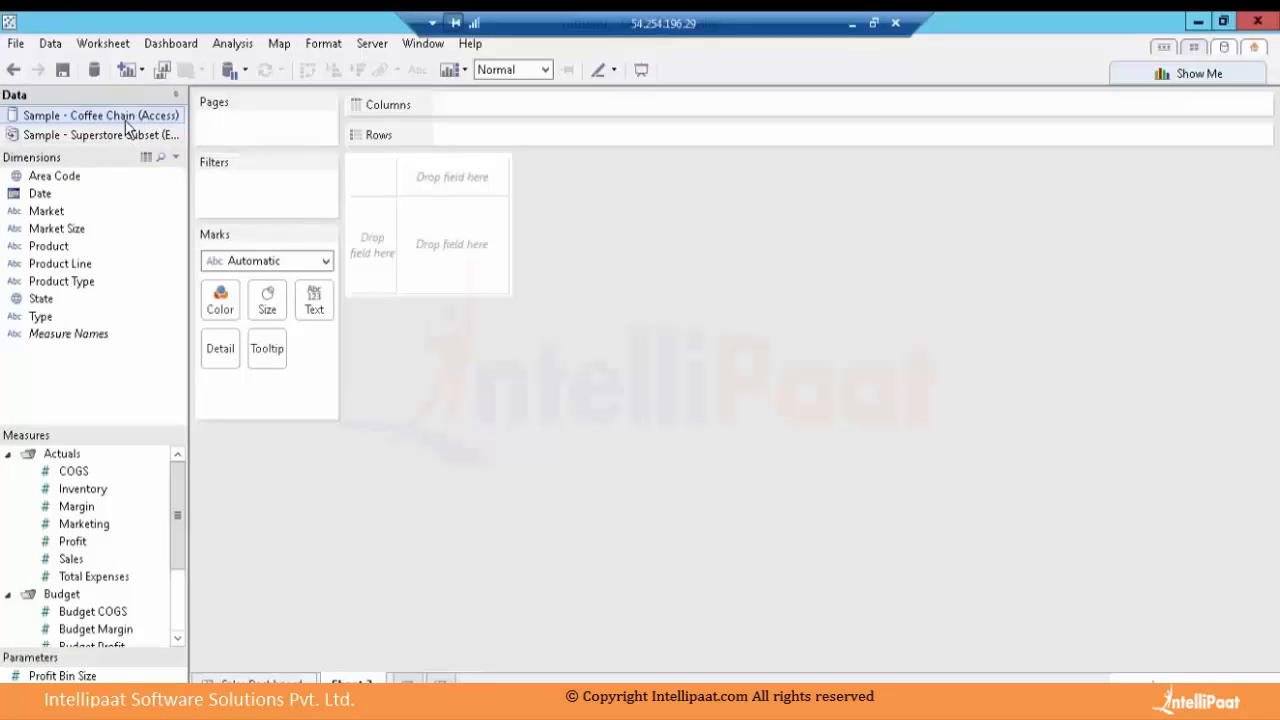
{"action": "double_click", "coordinate": [127, 116]}
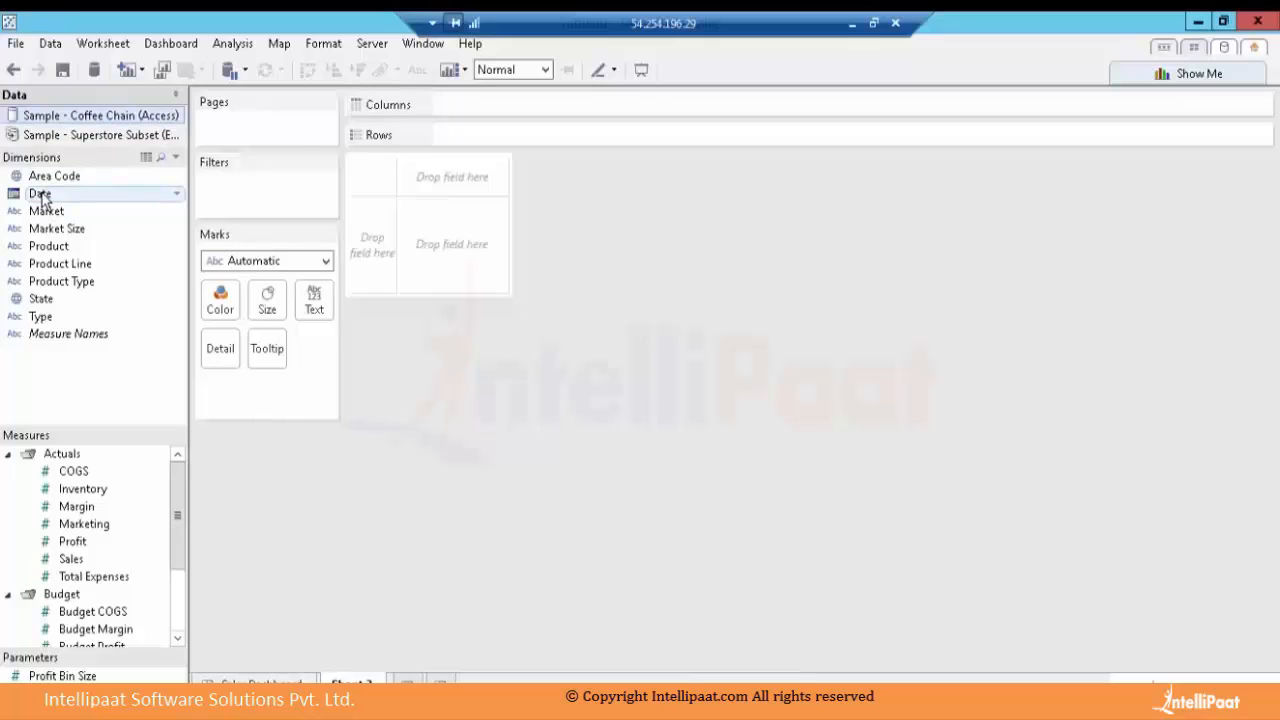
Place Date on the columns and set it to continuous months with the year
{"action": "left_click_drag", "start_coordinate": [42, 200], "coordinate": [600, 110]}
{"action": "left_click", "coordinate": [564, 106]}
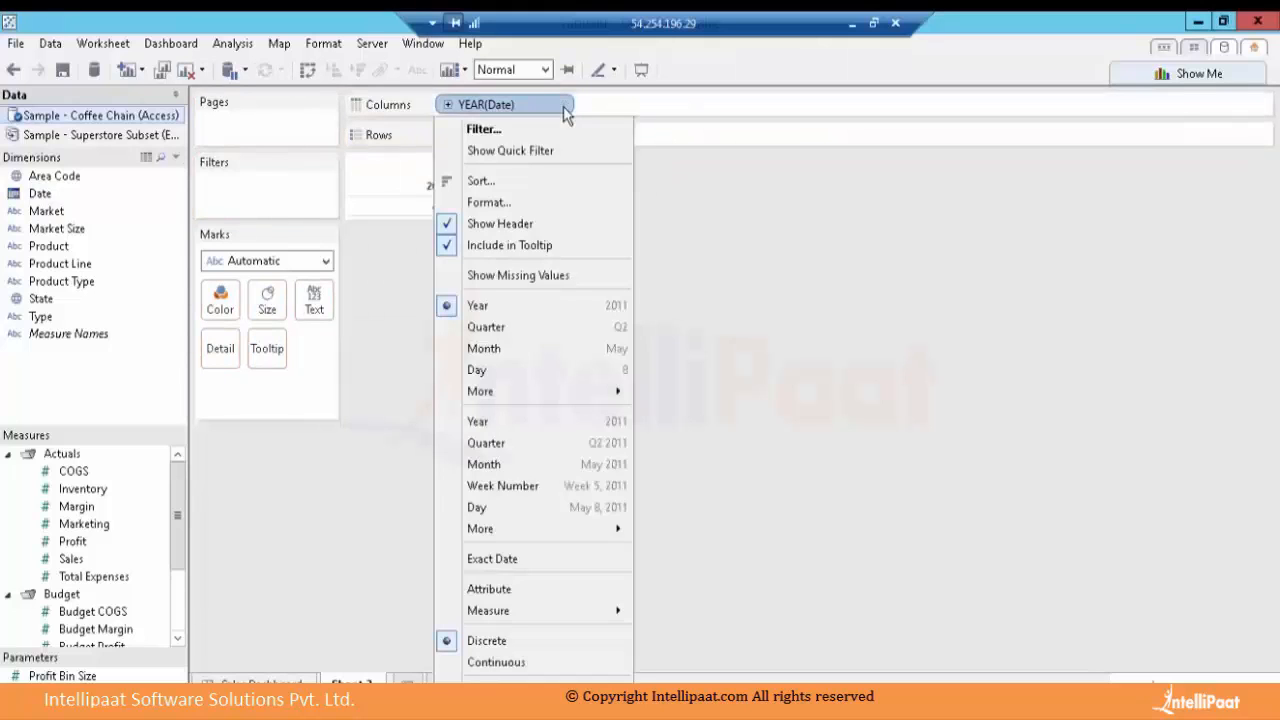
{"action": "left_click", "coordinate": [499, 466]}
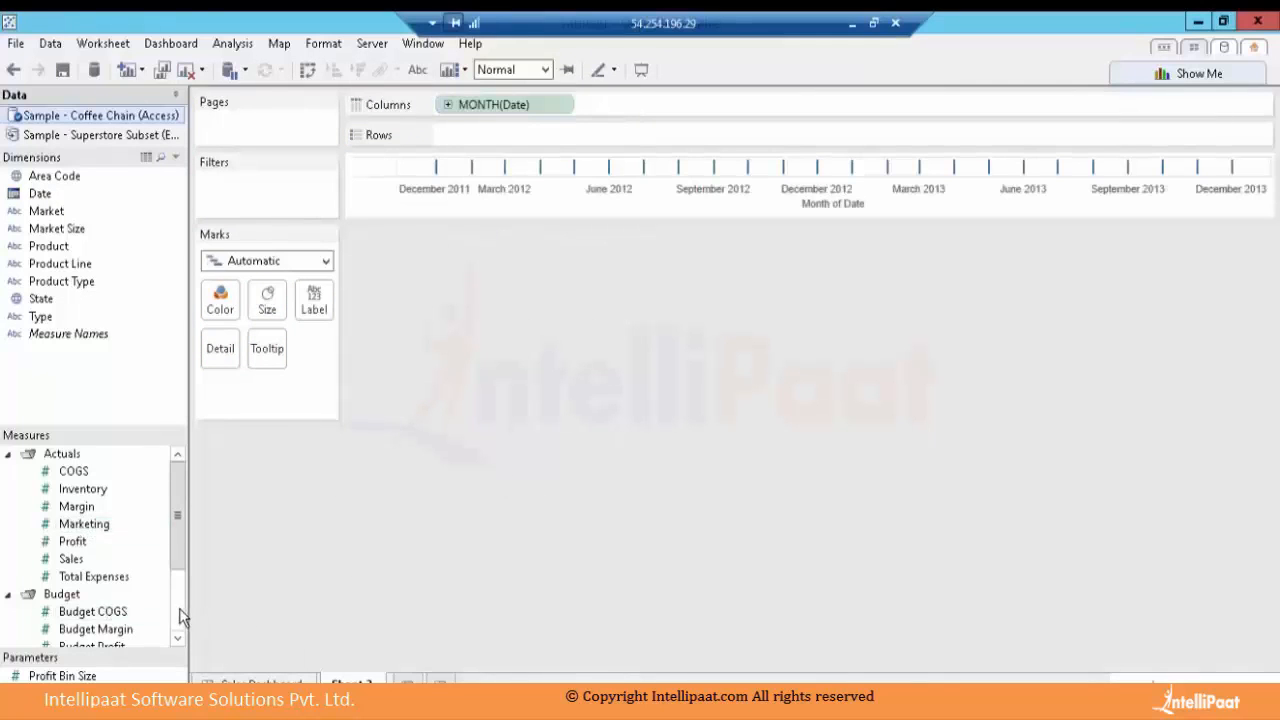
Plot Sales on the rows and add Profit to the same value axis as a second line
{"action": "scroll", "coordinate": [180, 610], "scroll_direction": "down", "scroll_amount": 2}
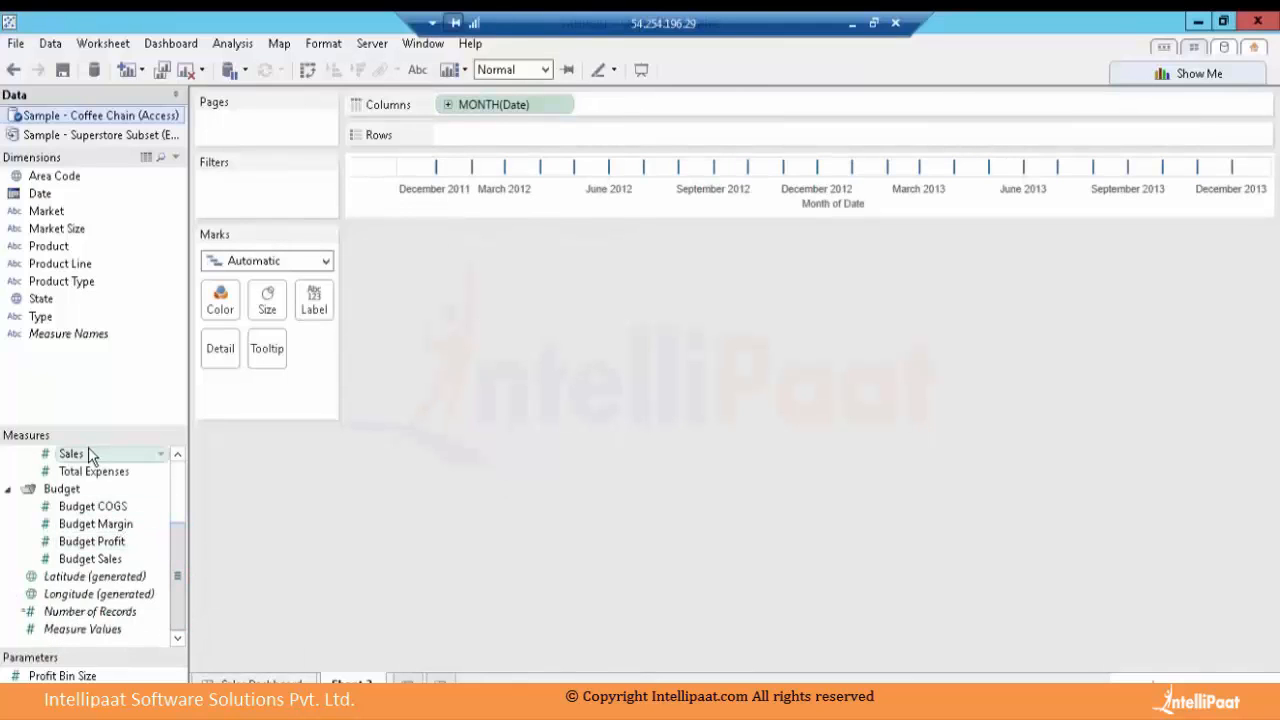
{"action": "left_click_drag", "start_coordinate": [89, 455], "coordinate": [515, 142]}
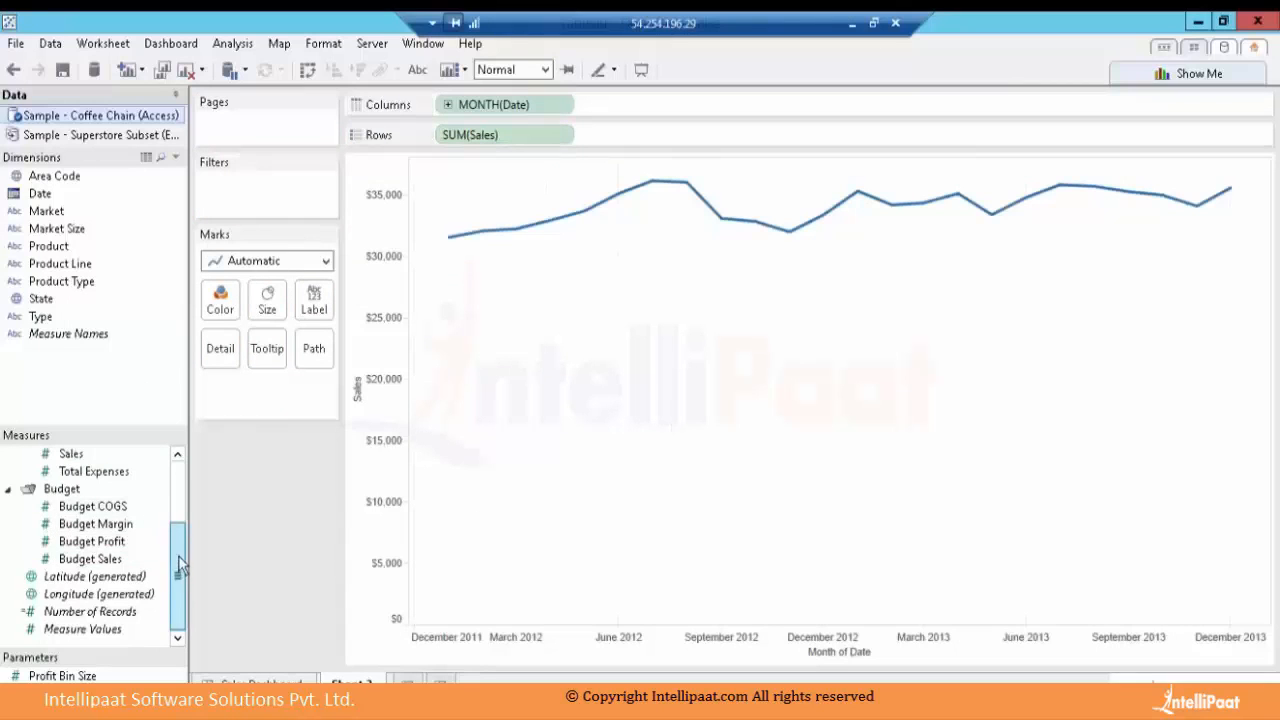
{"action": "left_click_drag", "start_coordinate": [181, 565], "coordinate": [181, 525]}
{"action": "left_click", "coordinate": [72, 506]}
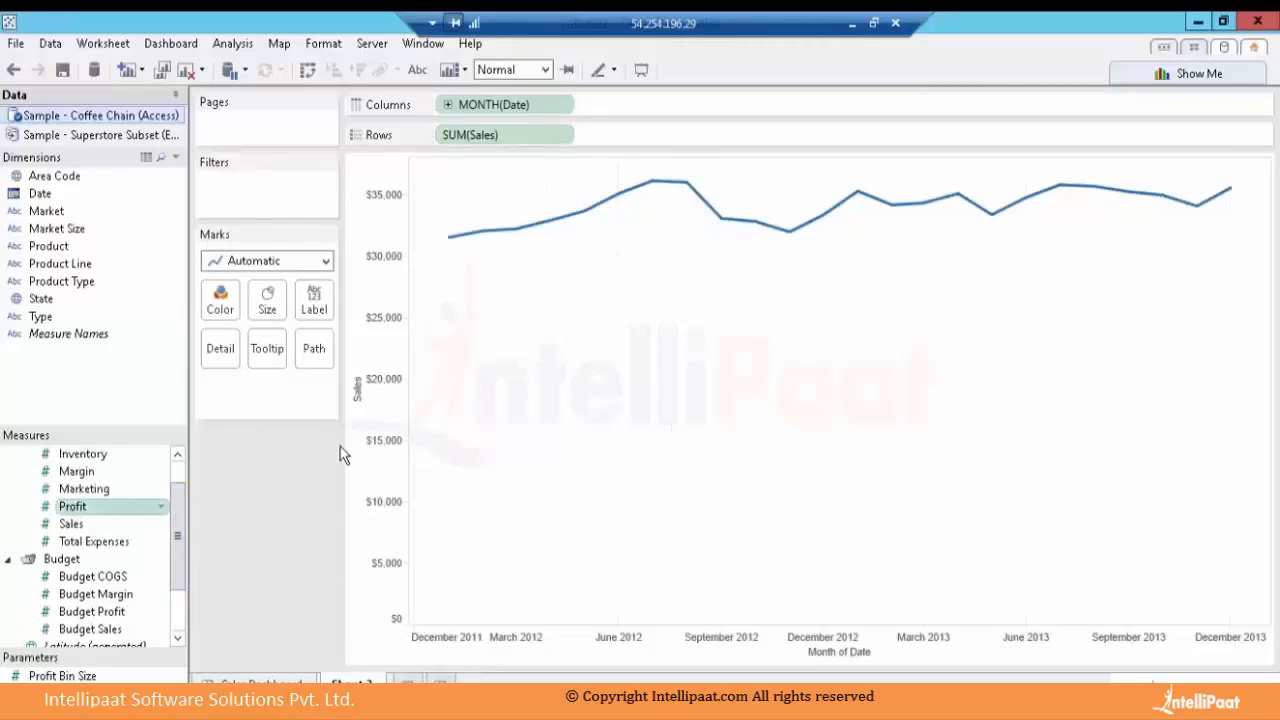
{"action": "left_click_drag", "start_coordinate": [340, 455], "coordinate": [389, 438]}
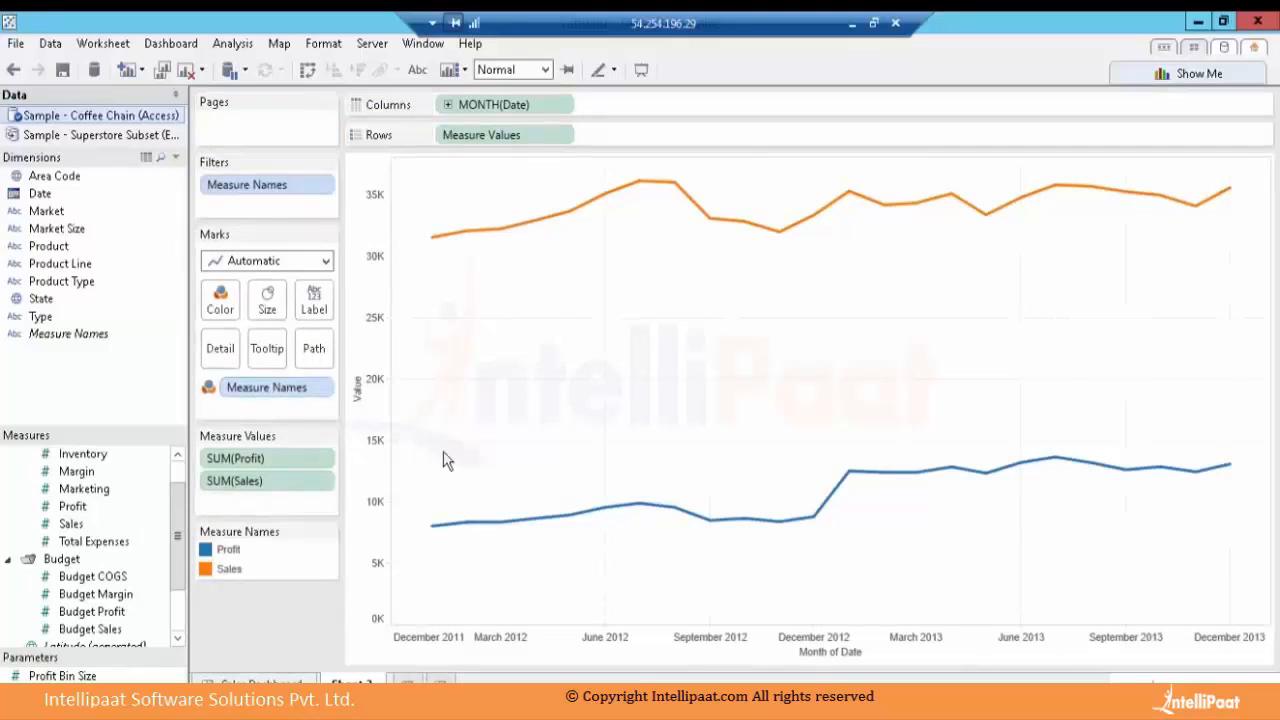
Highlight the Sales line and the Profit line in turn from the legend, and clear the highlight
{"action": "left_click", "coordinate": [229, 570]}
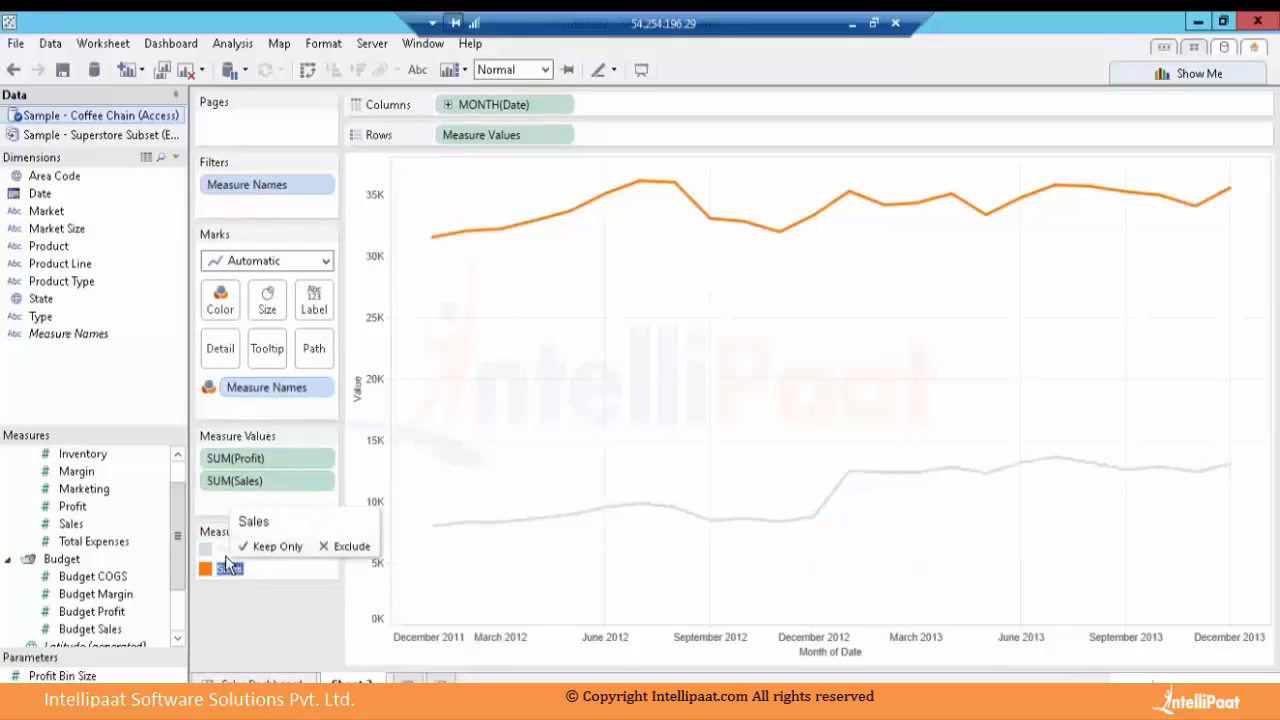
{"action": "left_click", "coordinate": [225, 553]}
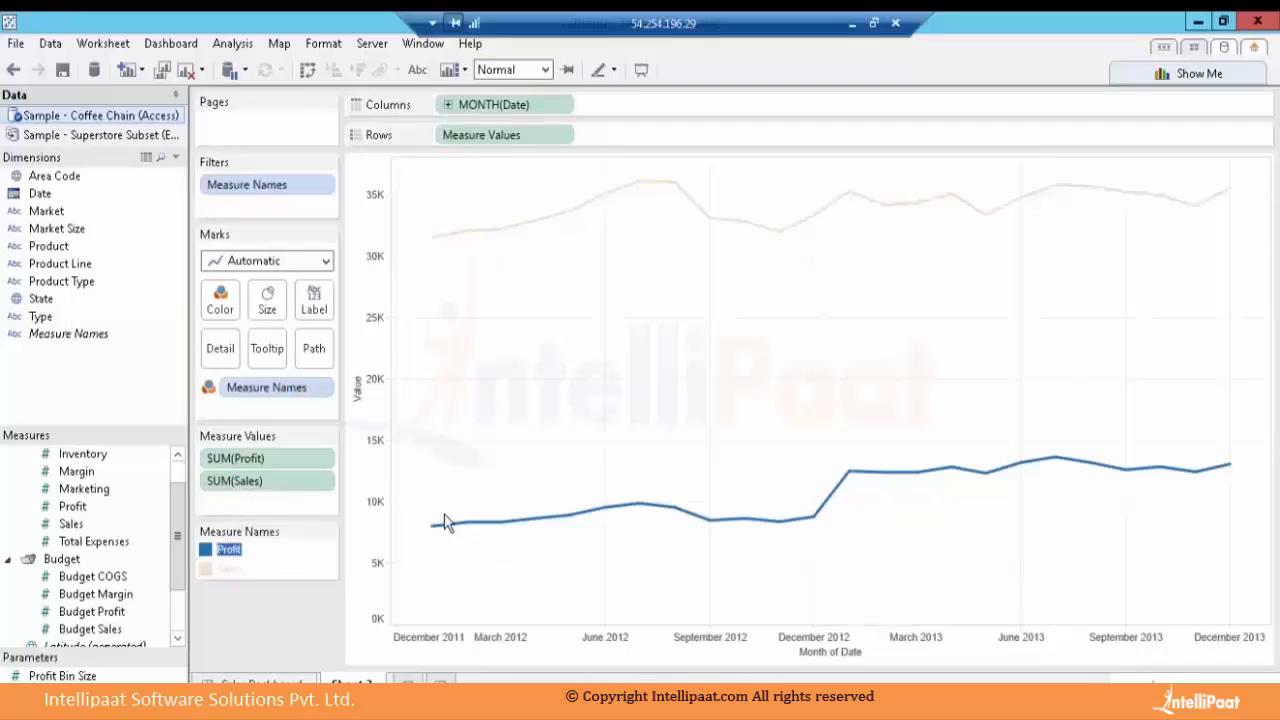
{"action": "left_click", "coordinate": [500, 435]}
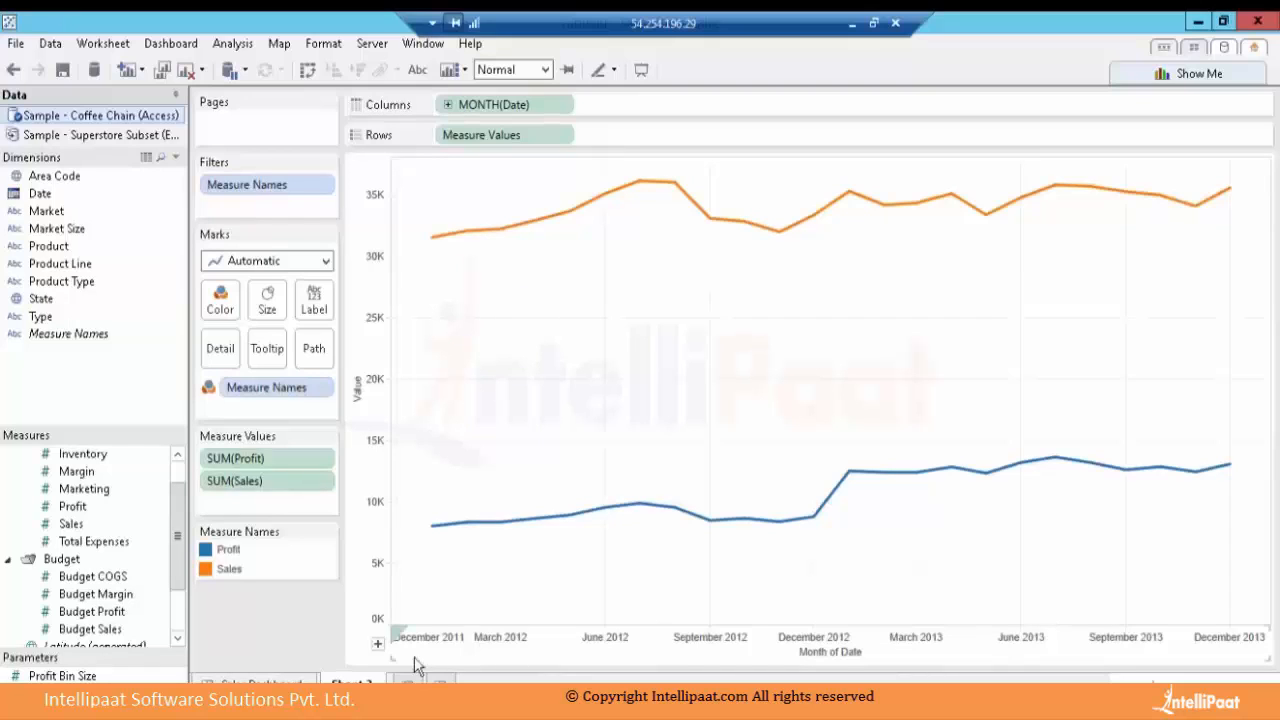
Add a relative date filter on Date that keeps the last 3 months
{"action": "left_click_drag", "start_coordinate": [40, 194], "coordinate": [235, 212]}
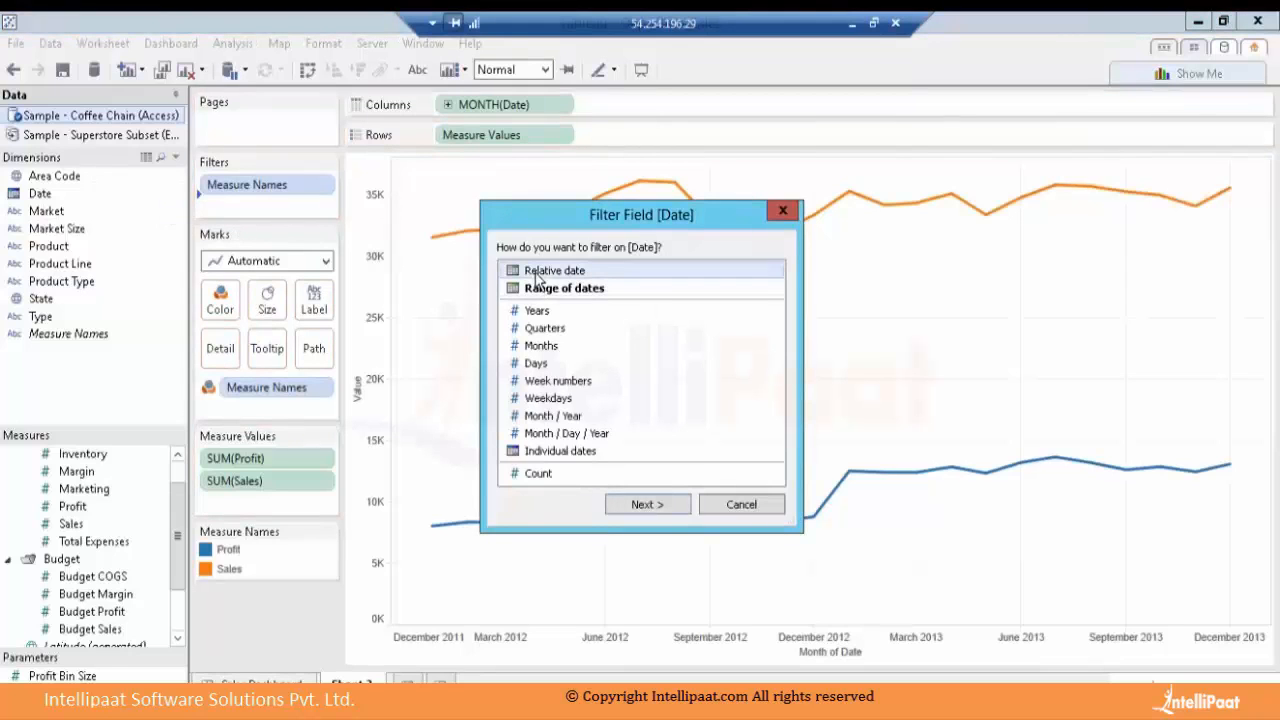
{"action": "left_click", "coordinate": [647, 505]}
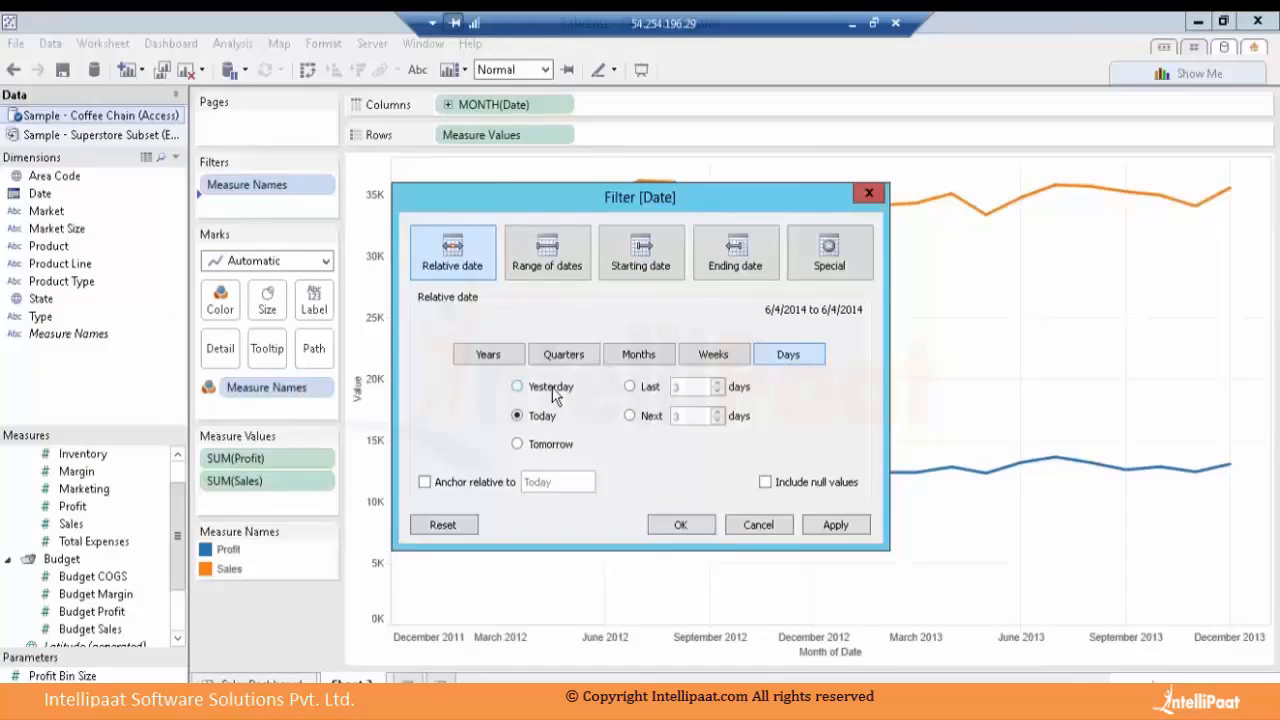
{"action": "left_click", "coordinate": [622, 359]}
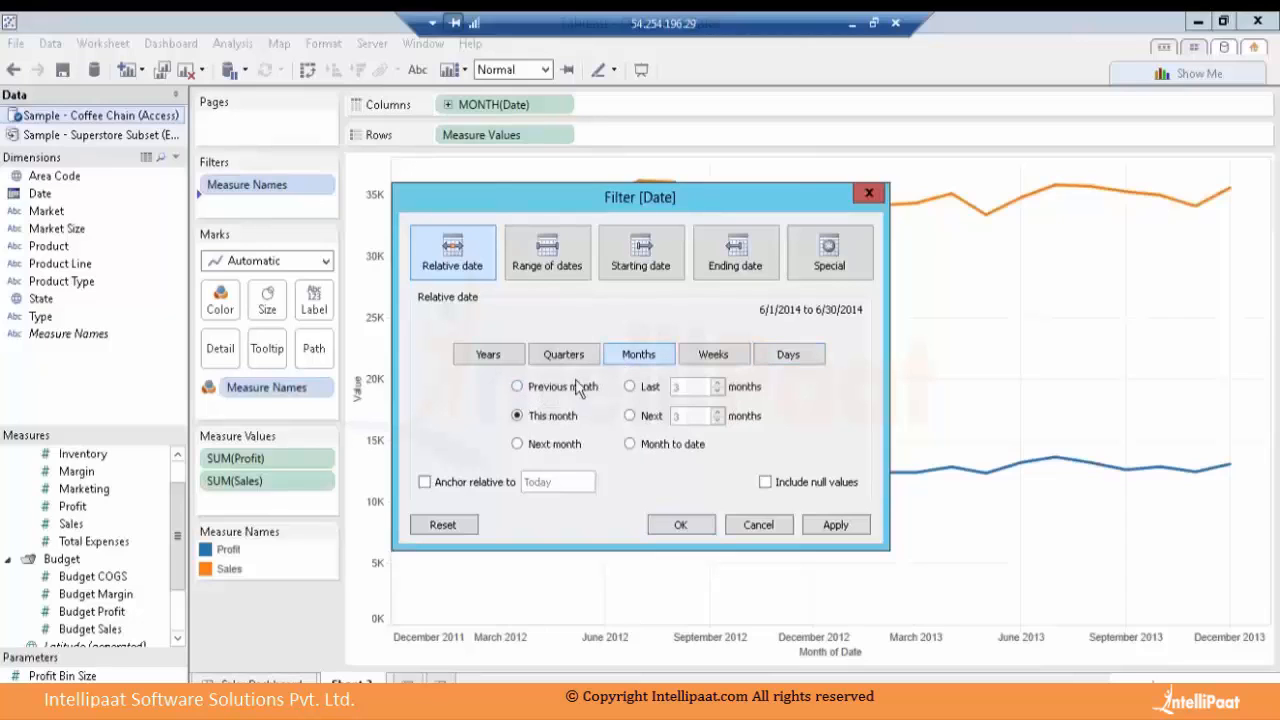
{"action": "left_click", "coordinate": [629, 386]}
{"action": "left_click", "coordinate": [687, 528]}
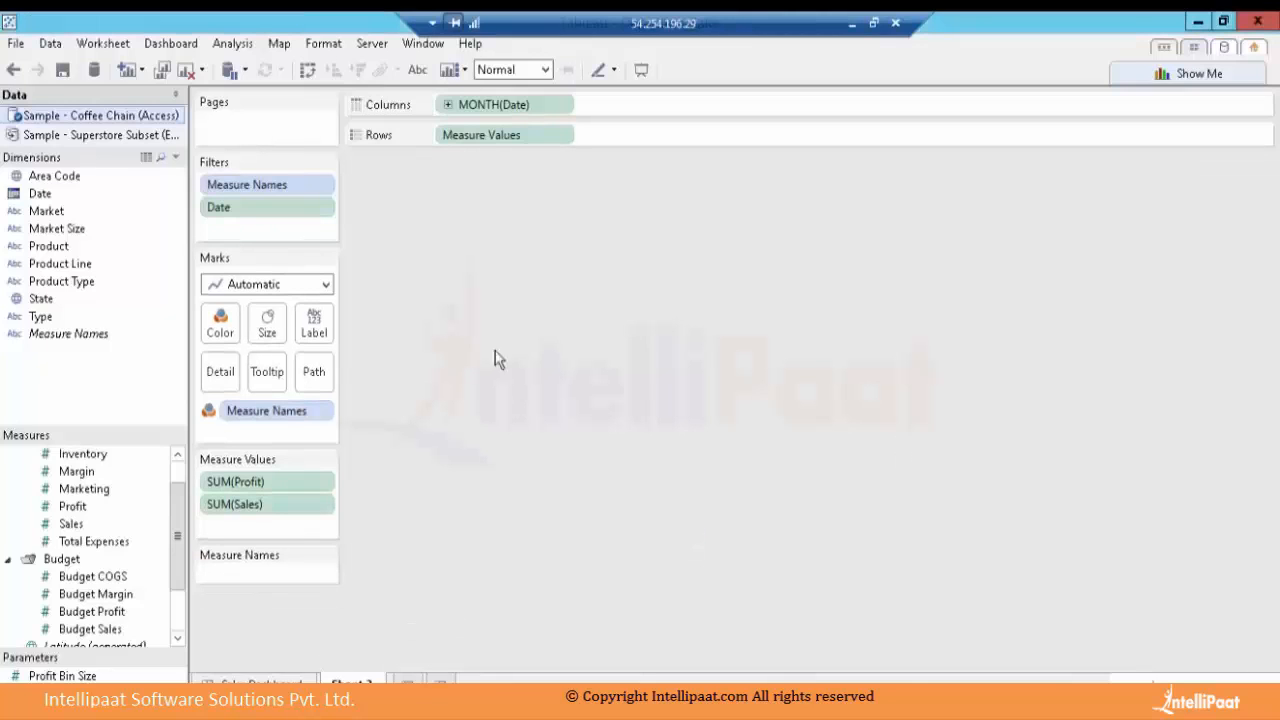
Show the quick filter for Date and switch its unit to years for the last 3 years
{"action": "left_click", "coordinate": [330, 211]}
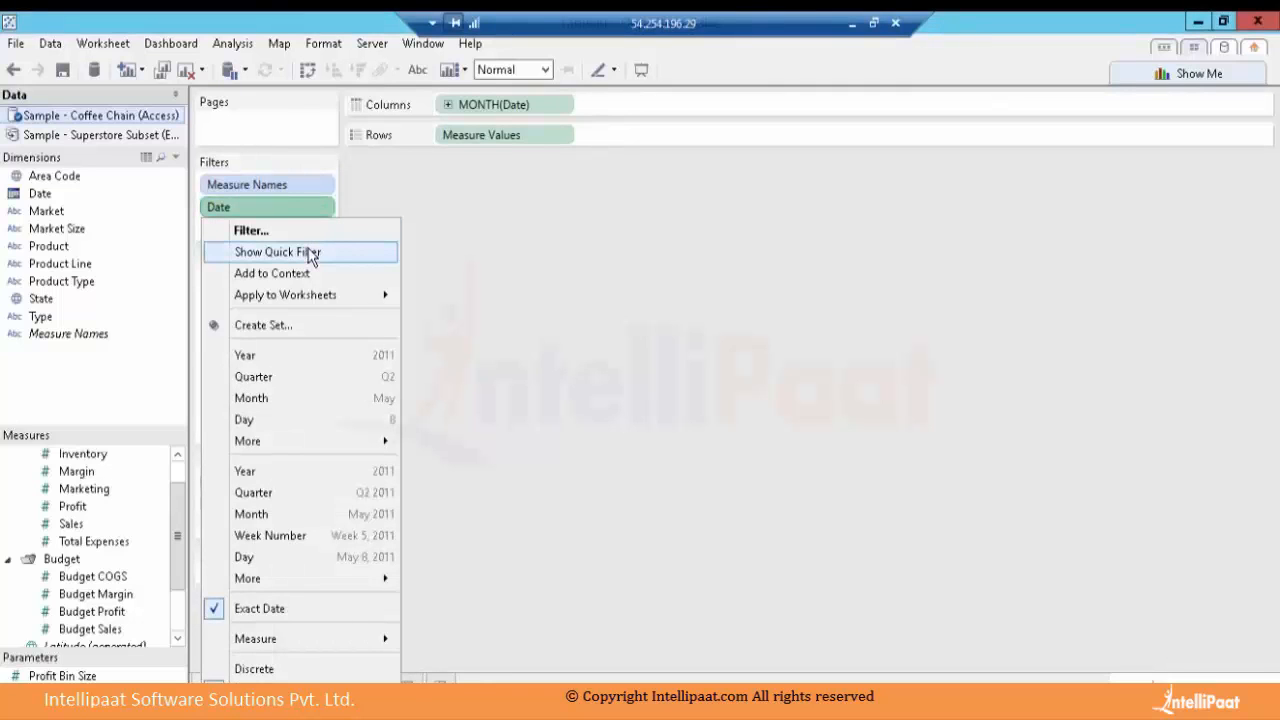
{"action": "left_click", "coordinate": [310, 254]}
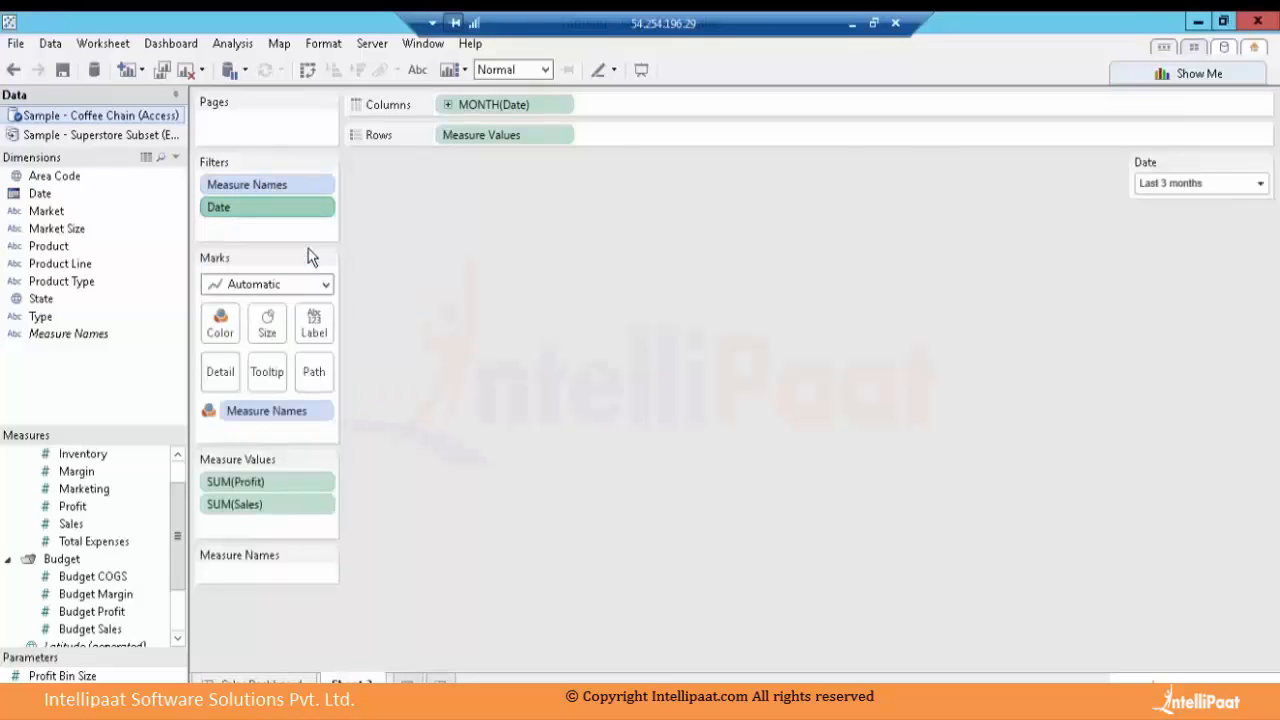
{"action": "left_click", "coordinate": [1261, 185]}
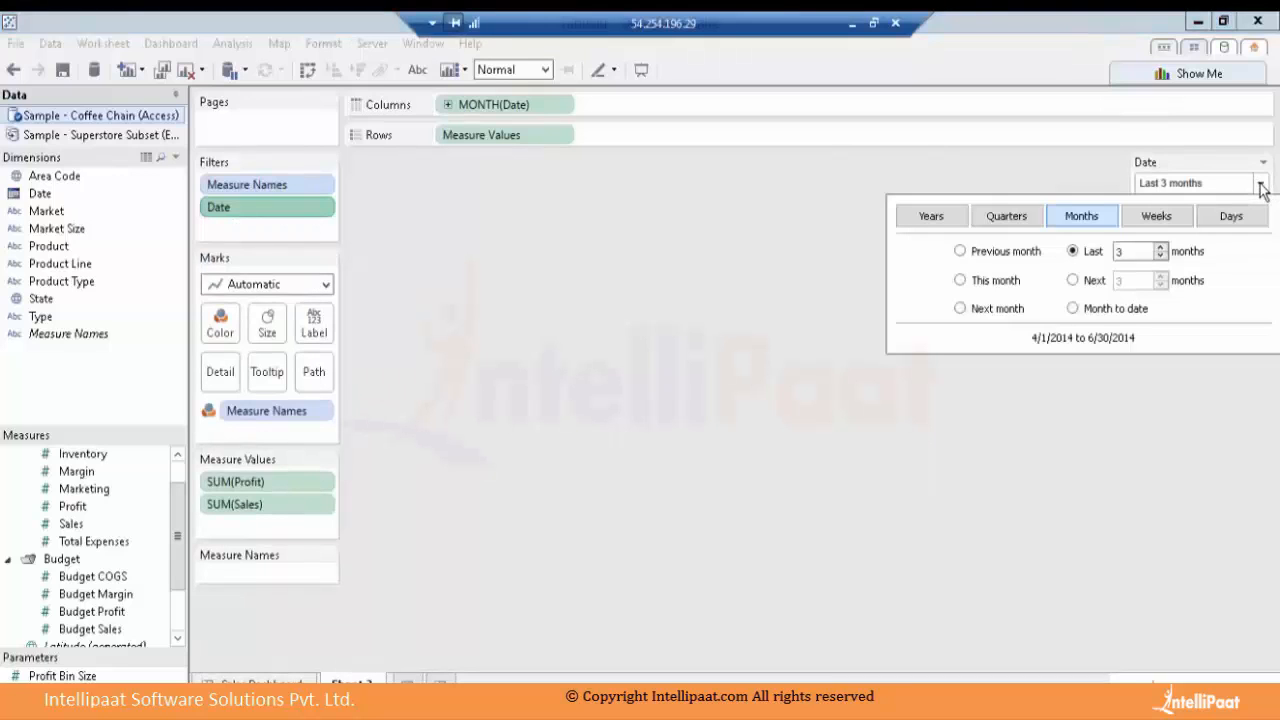
{"action": "left_click", "coordinate": [920, 220]}
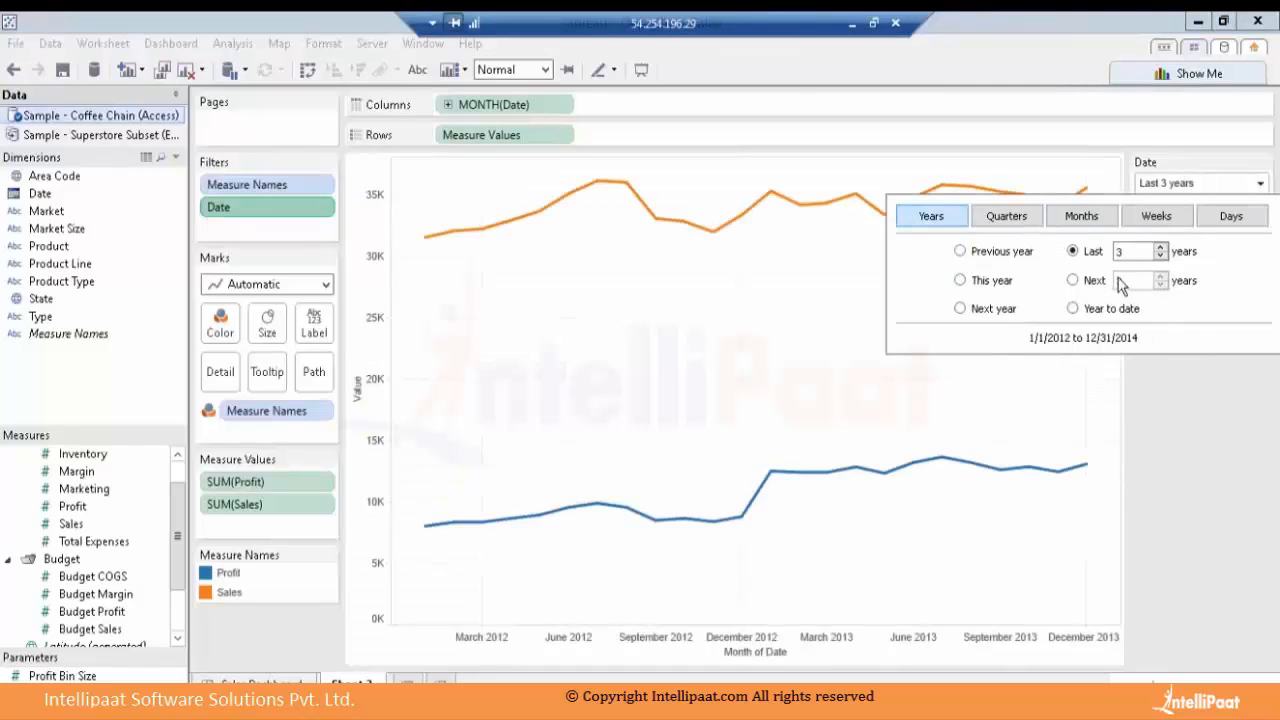
Try This year in the Date quick filter, and set it to the last 2 years
{"action": "left_click", "coordinate": [961, 281]}
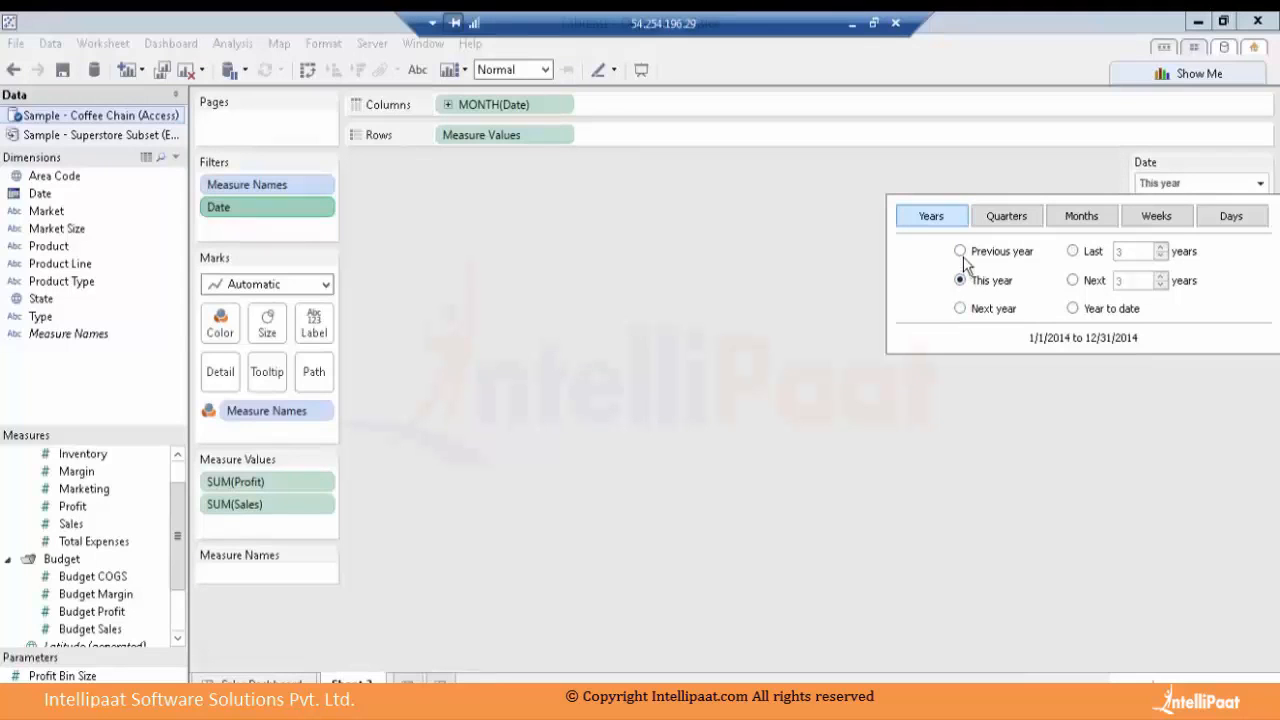
{"action": "left_click", "coordinate": [1072, 251]}
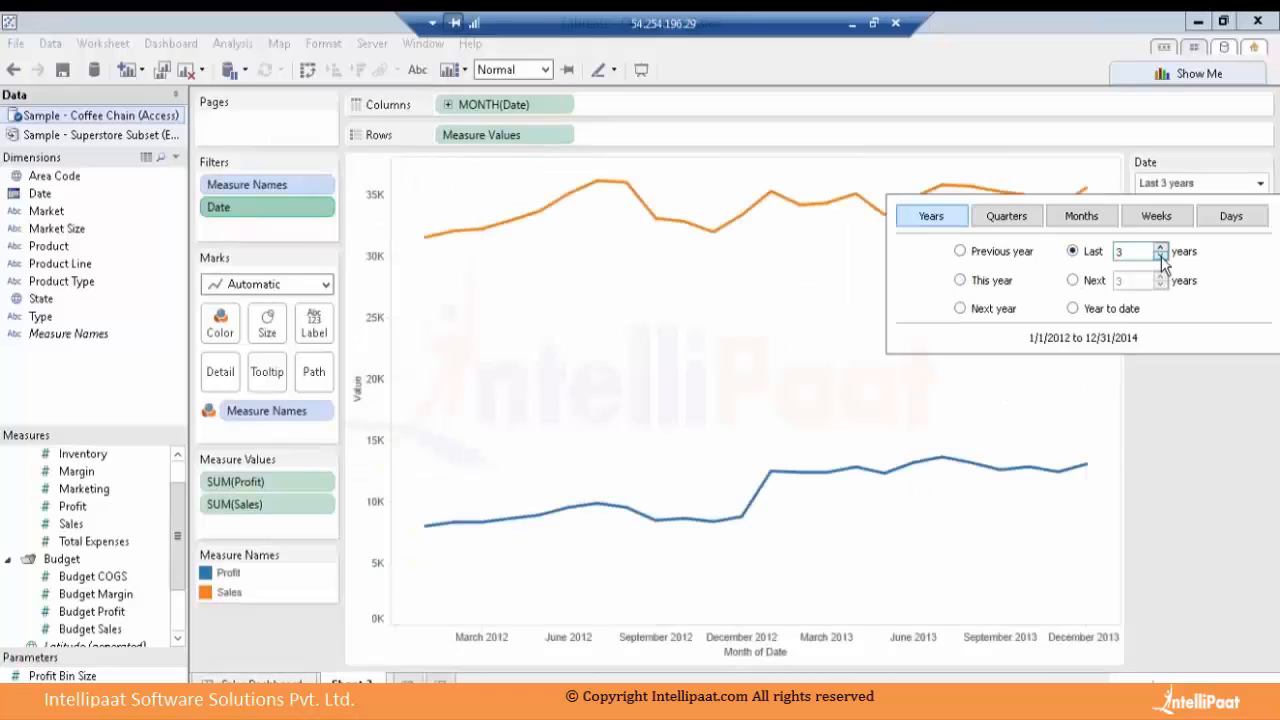
{"action": "left_click", "coordinate": [1161, 257]}
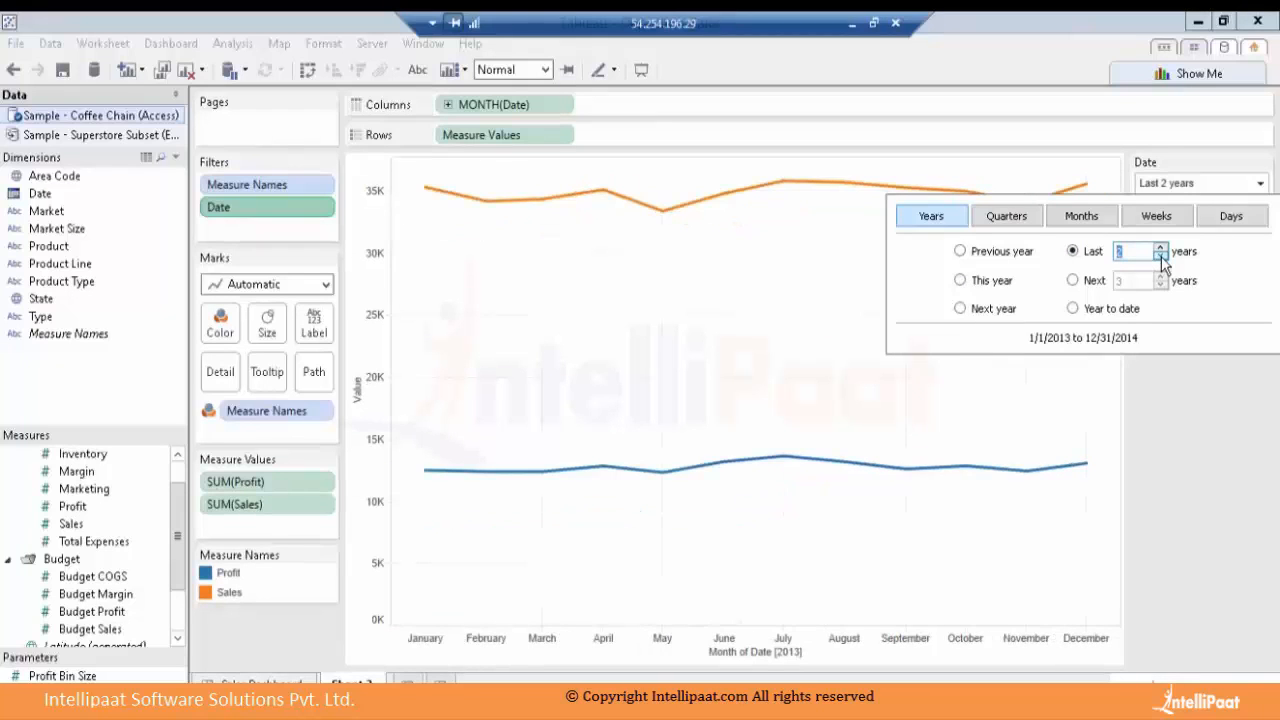
{"action": "left_click", "coordinate": [1203, 482]}
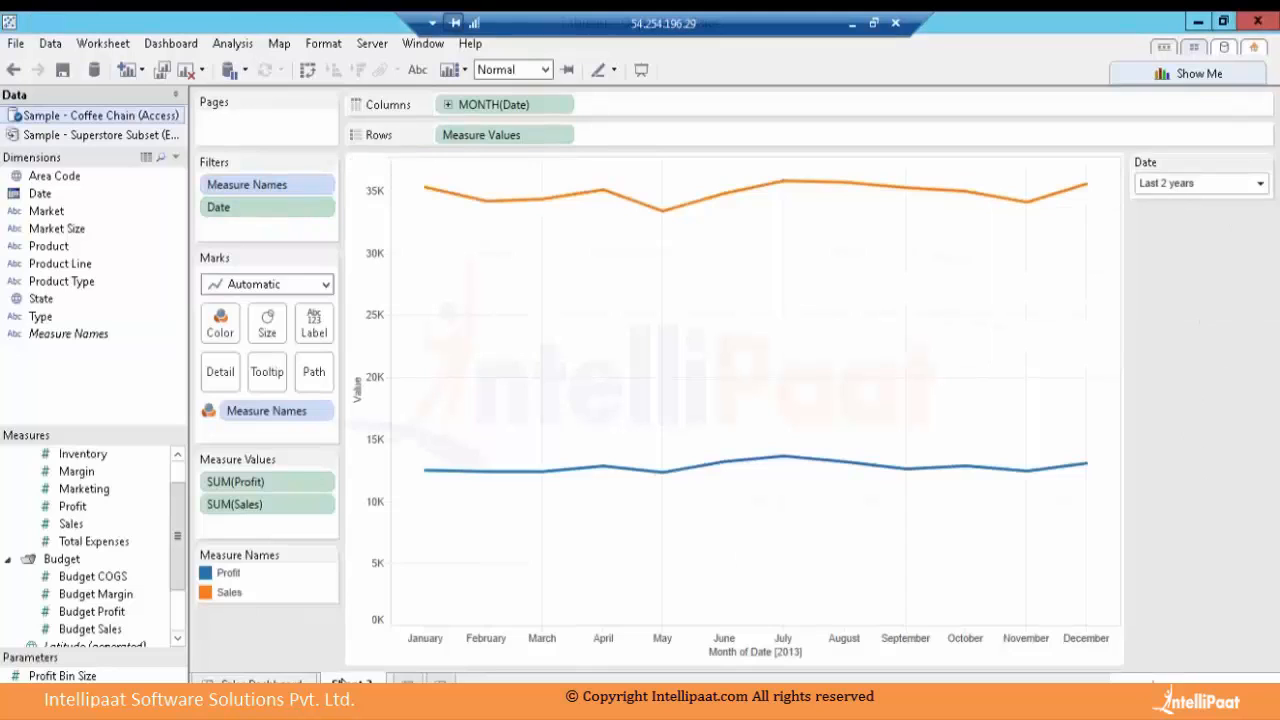
Rename the worksheet as Sales Trend - Coffee and add another new worksheet
{"action": "double_click", "coordinate": [352, 683]}
{"action": "type", "text": "Sales Trend - Coffee"}
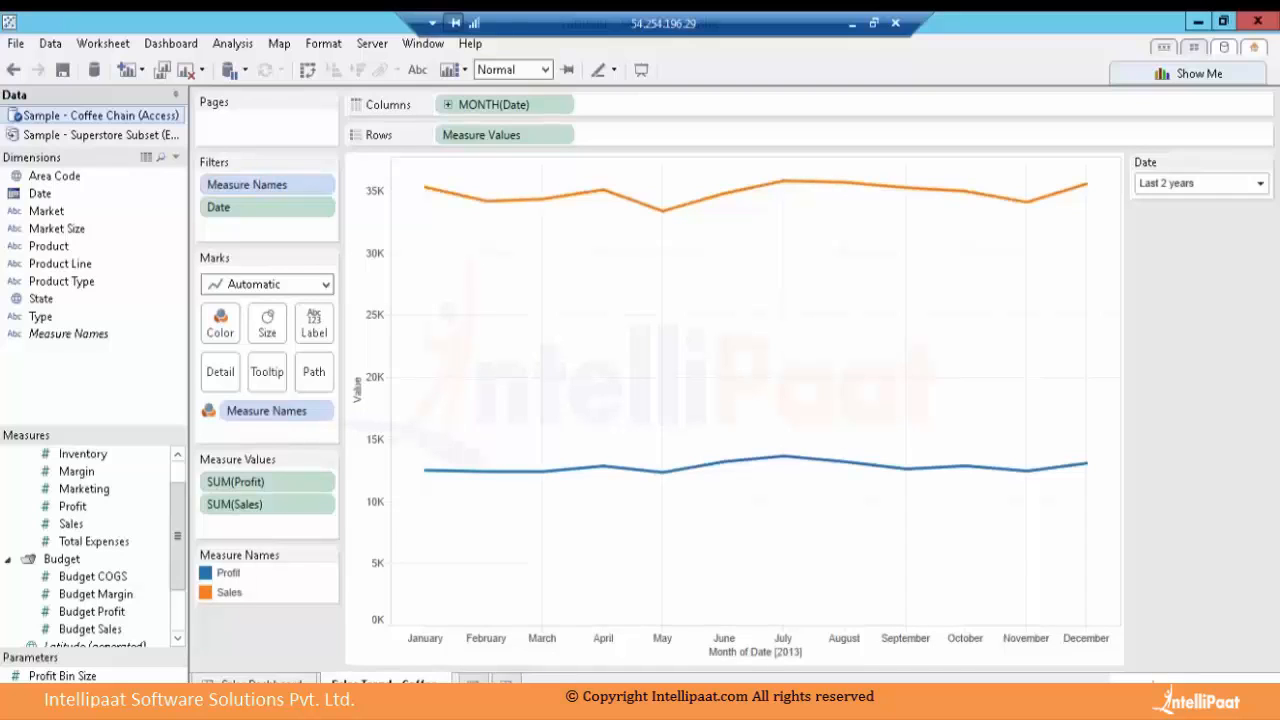
{"action": "left_click", "coordinate": [474, 684]}
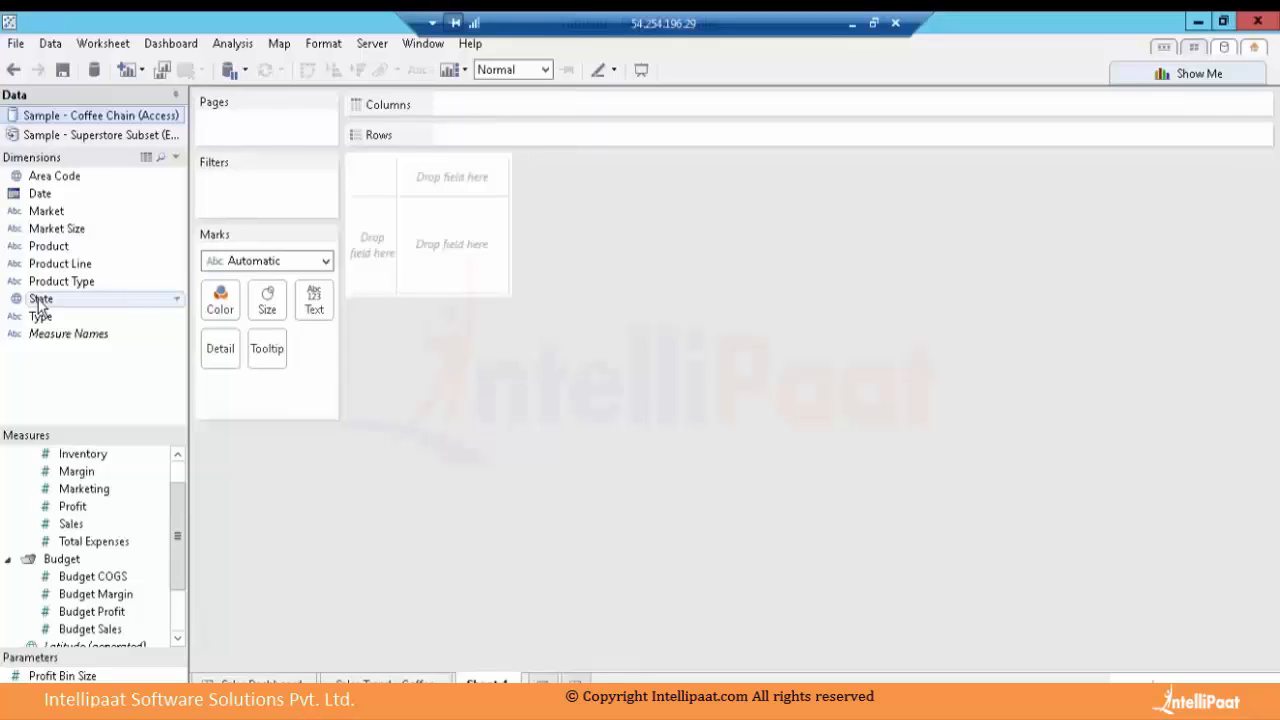
Create a map on the new worksheet that shows a mark for each State
{"action": "left_click", "coordinate": [39, 301]}
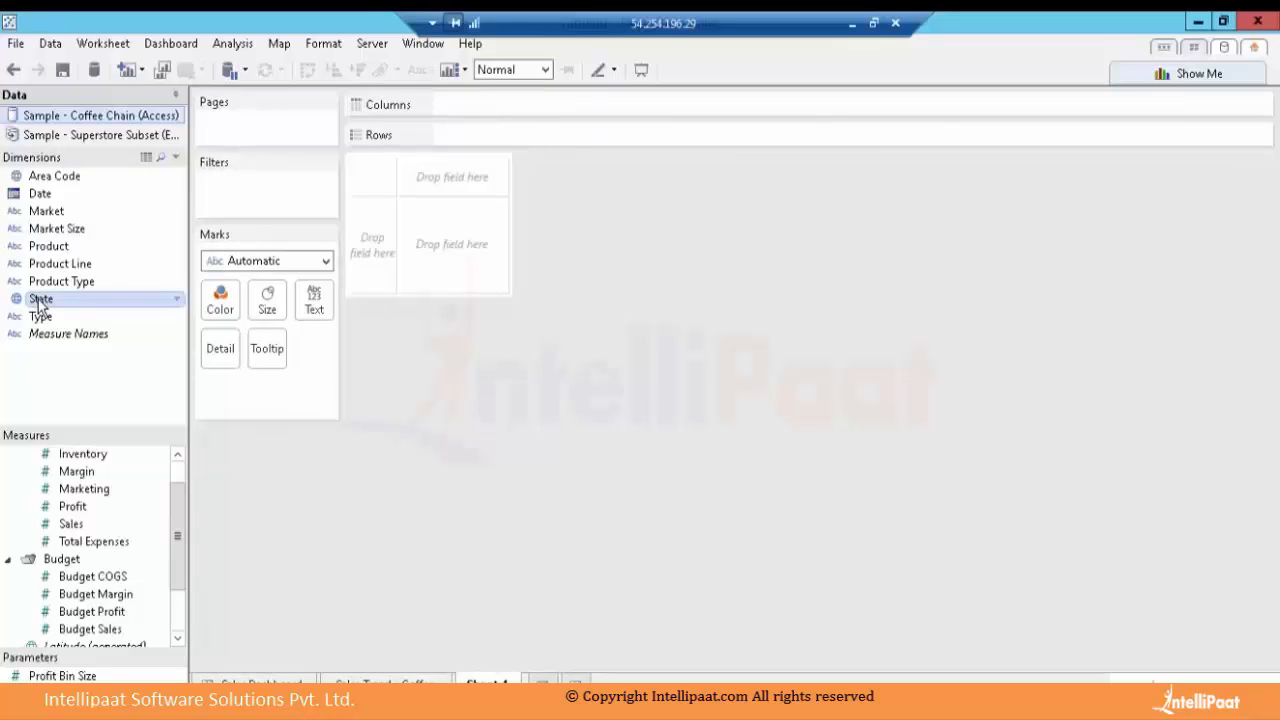
{"action": "double_click", "coordinate": [39, 301]}
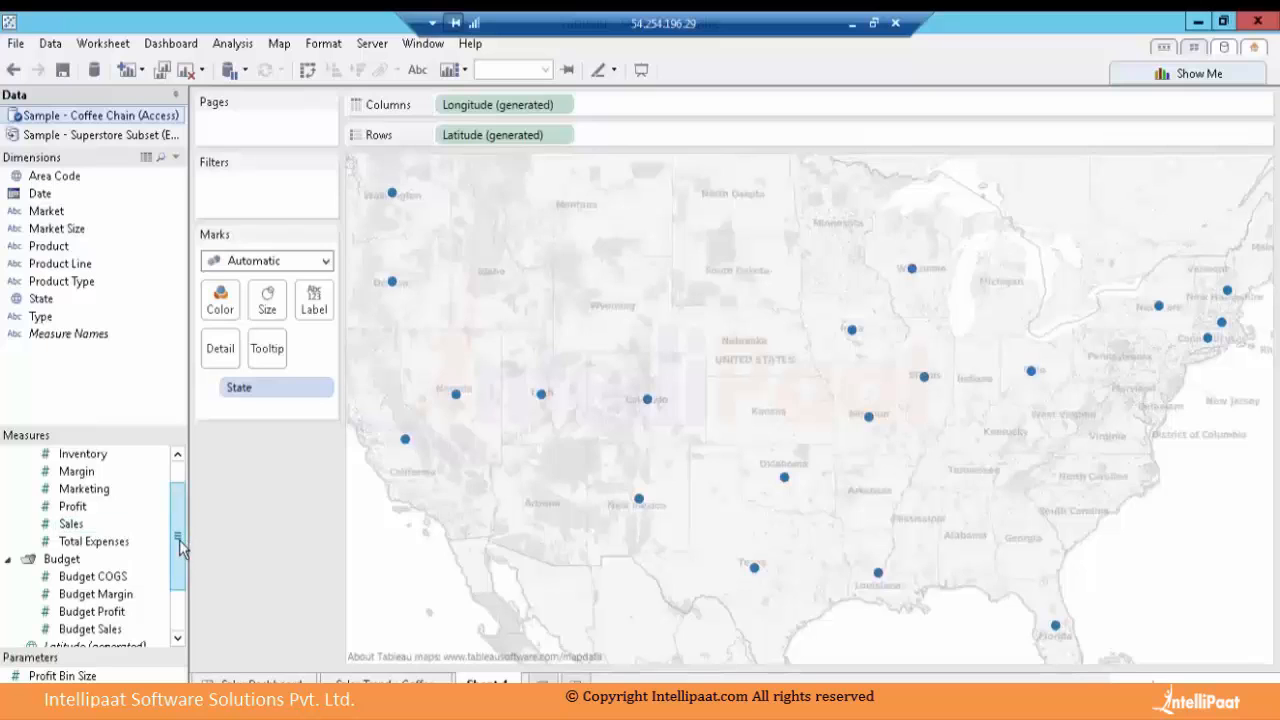
{"action": "left_click_drag", "start_coordinate": [180, 545], "coordinate": [180, 505]}
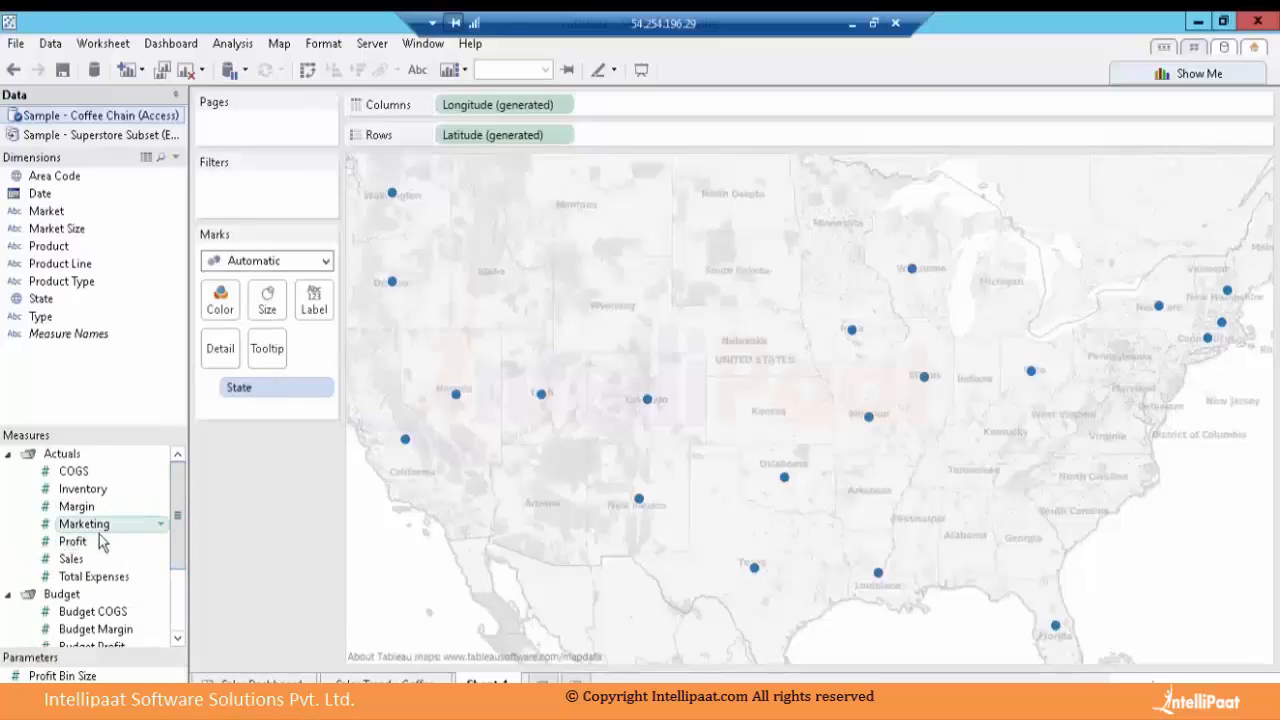
Size the state marks by Sales and enlarge the circles on the map
{"action": "left_click_drag", "start_coordinate": [72, 562], "coordinate": [278, 315]}
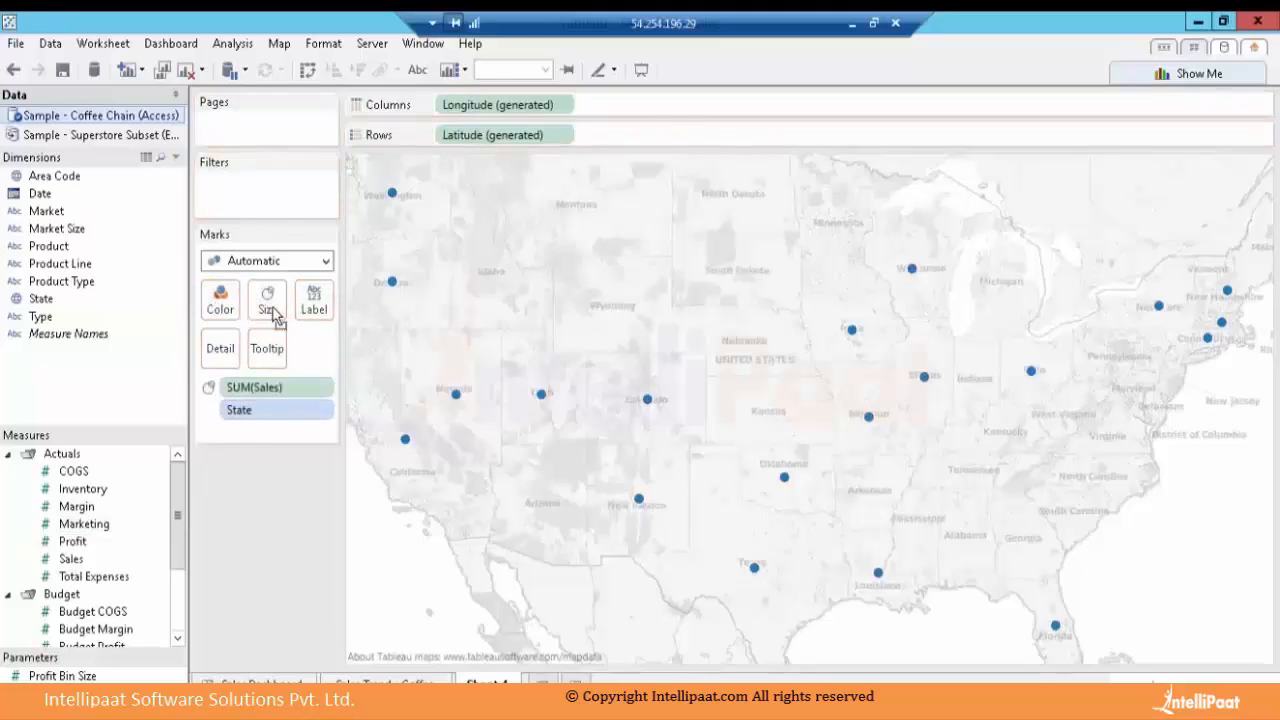
{"action": "left_click", "coordinate": [278, 262]}
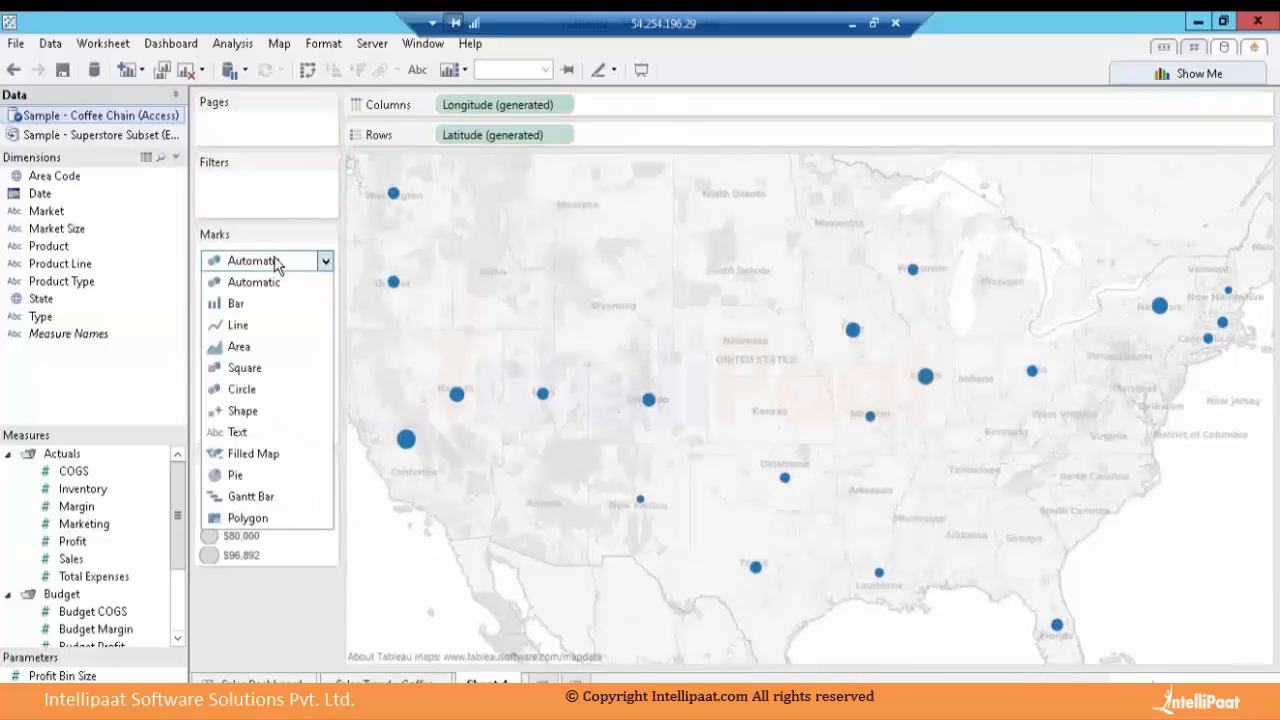
{"action": "double_click", "coordinate": [155, 299]}
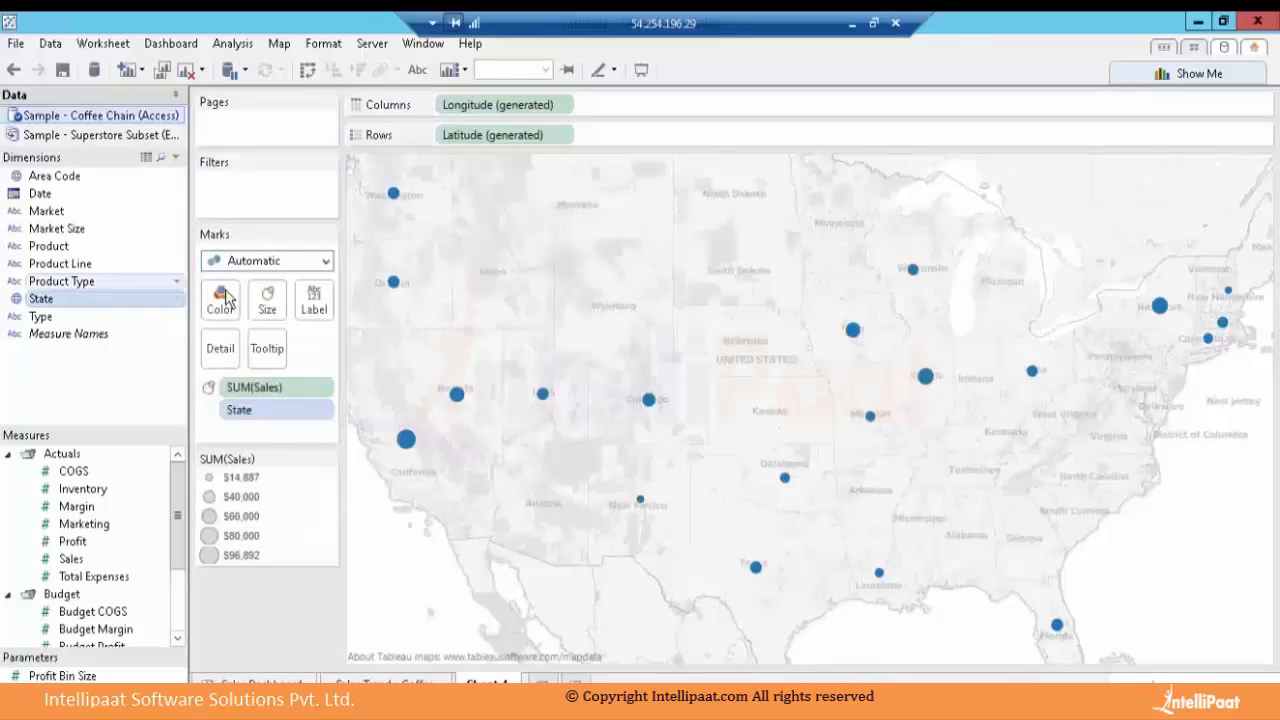
{"action": "left_click", "coordinate": [266, 300]}
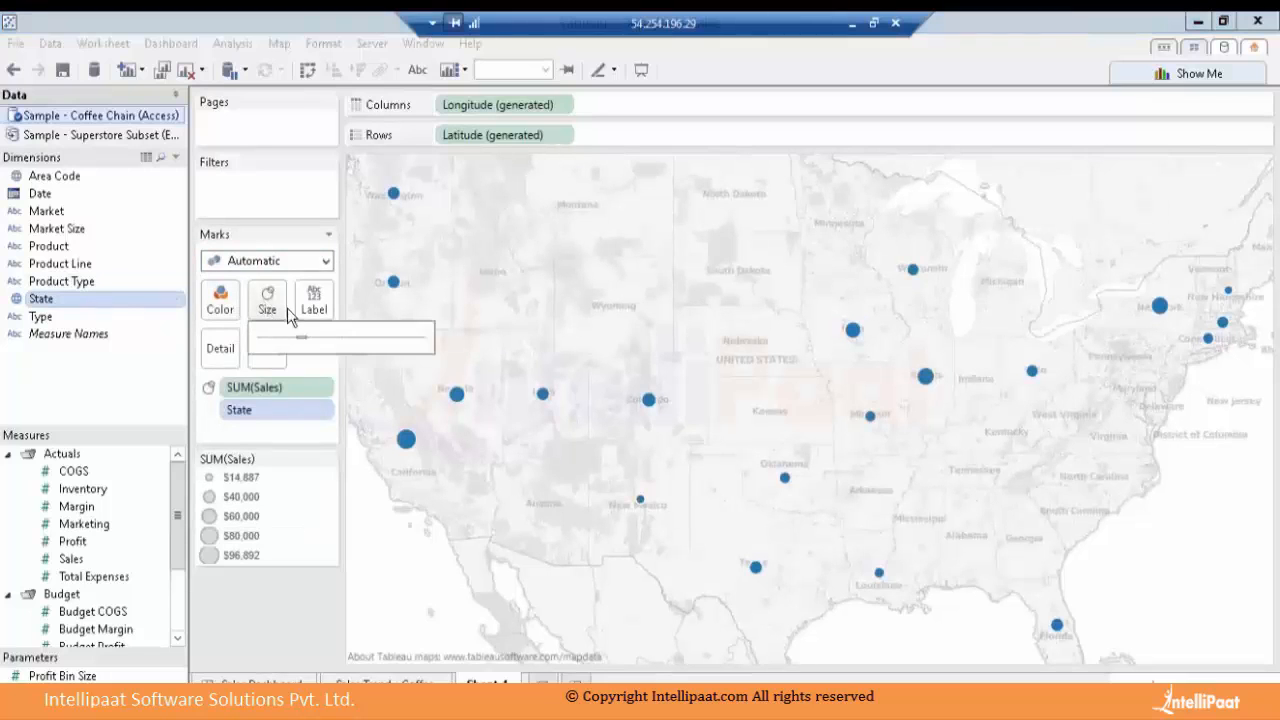
{"action": "left_click_drag", "start_coordinate": [306, 344], "coordinate": [342, 346]}
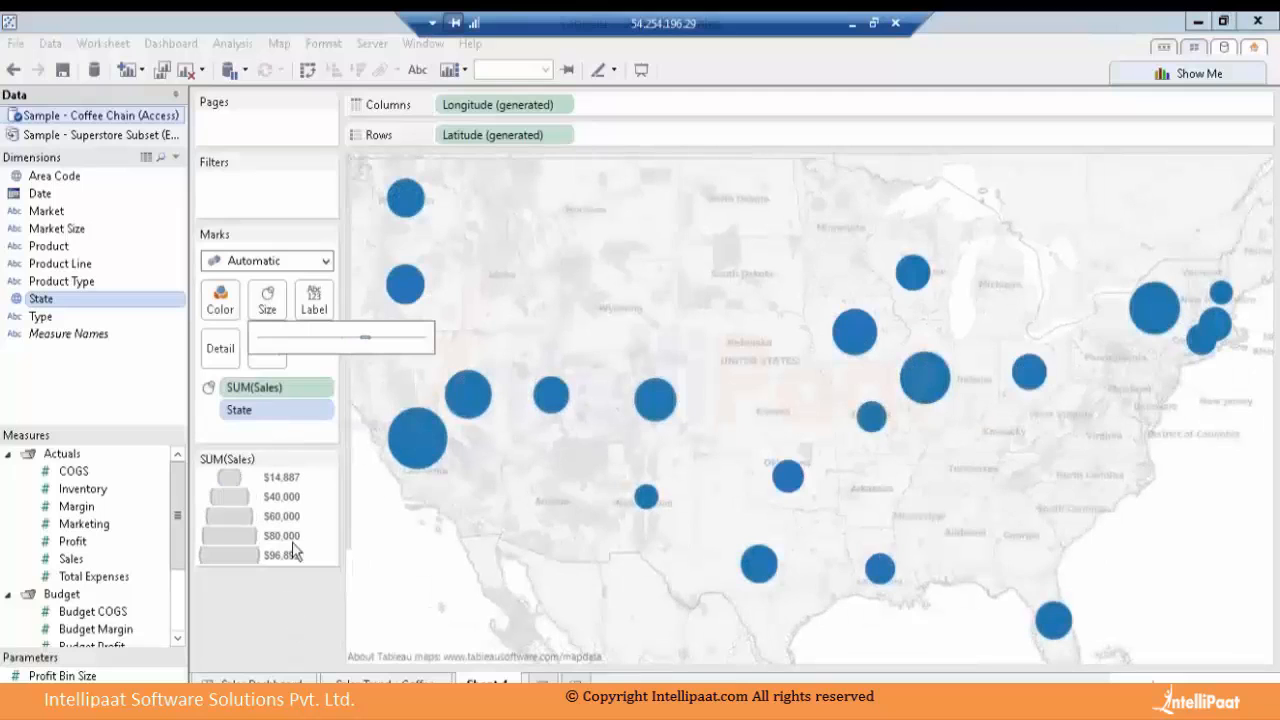
{"action": "left_click_drag", "start_coordinate": [366, 339], "coordinate": [358, 339]}
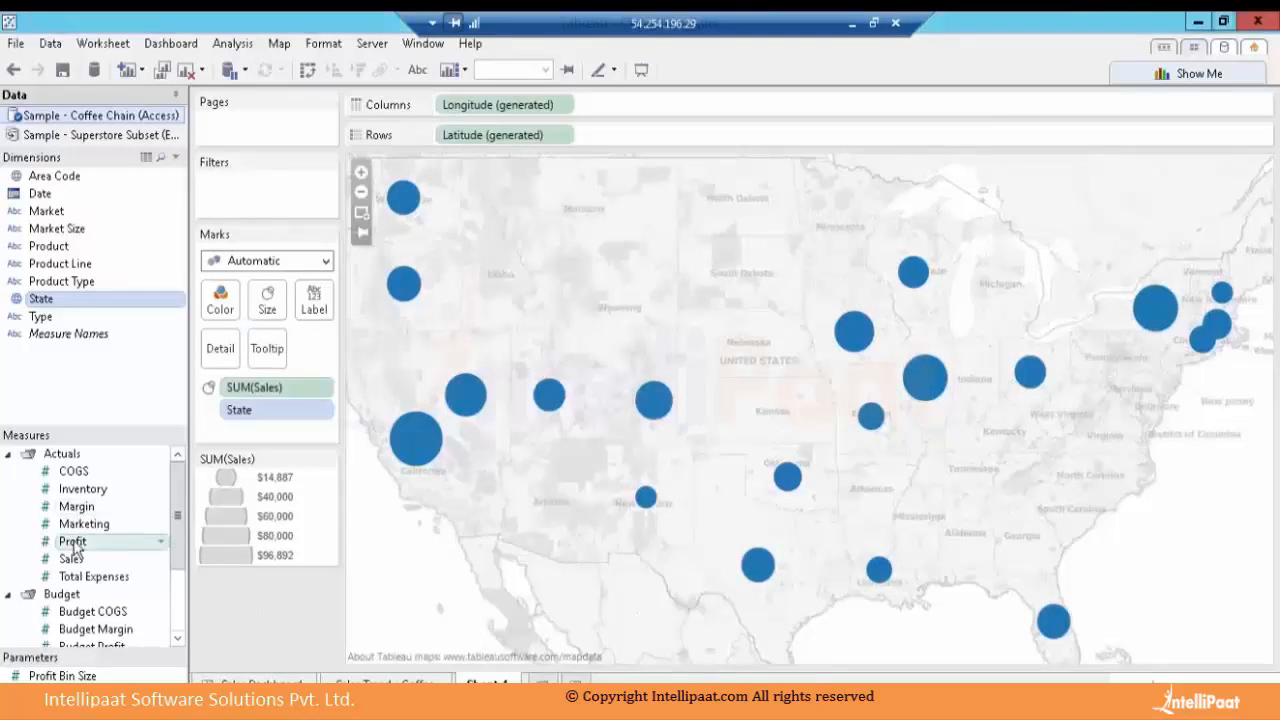
Color the state marks by Profit and change the map's background style to Normal
{"action": "left_click_drag", "start_coordinate": [72, 541], "coordinate": [222, 310]}
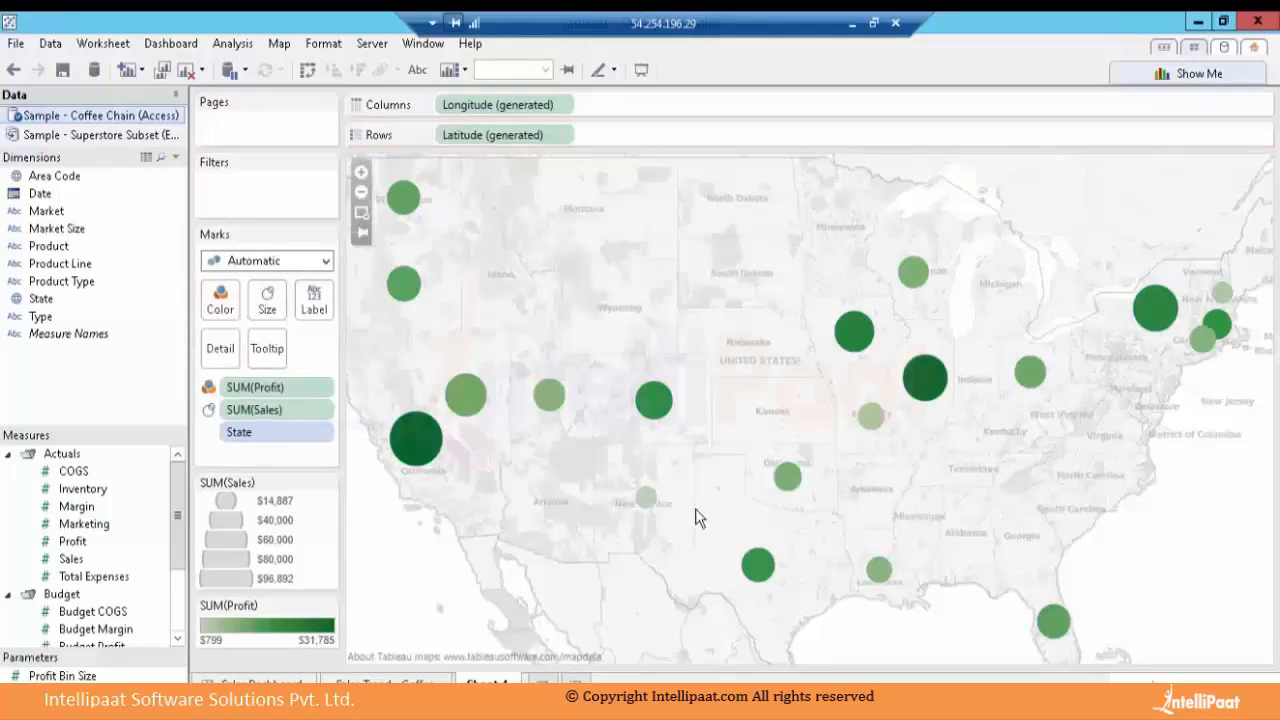
{"action": "left_click", "coordinate": [331, 49]}
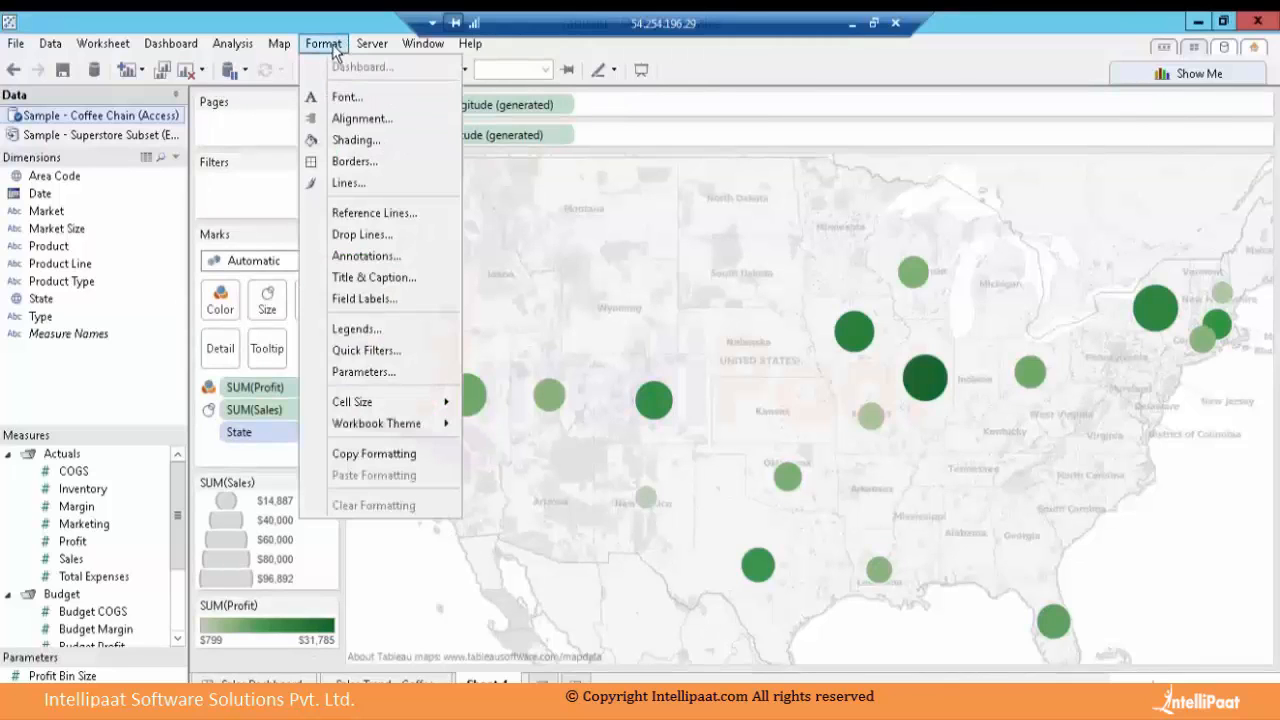
{"action": "mouse_move", "coordinate": [278, 44]}
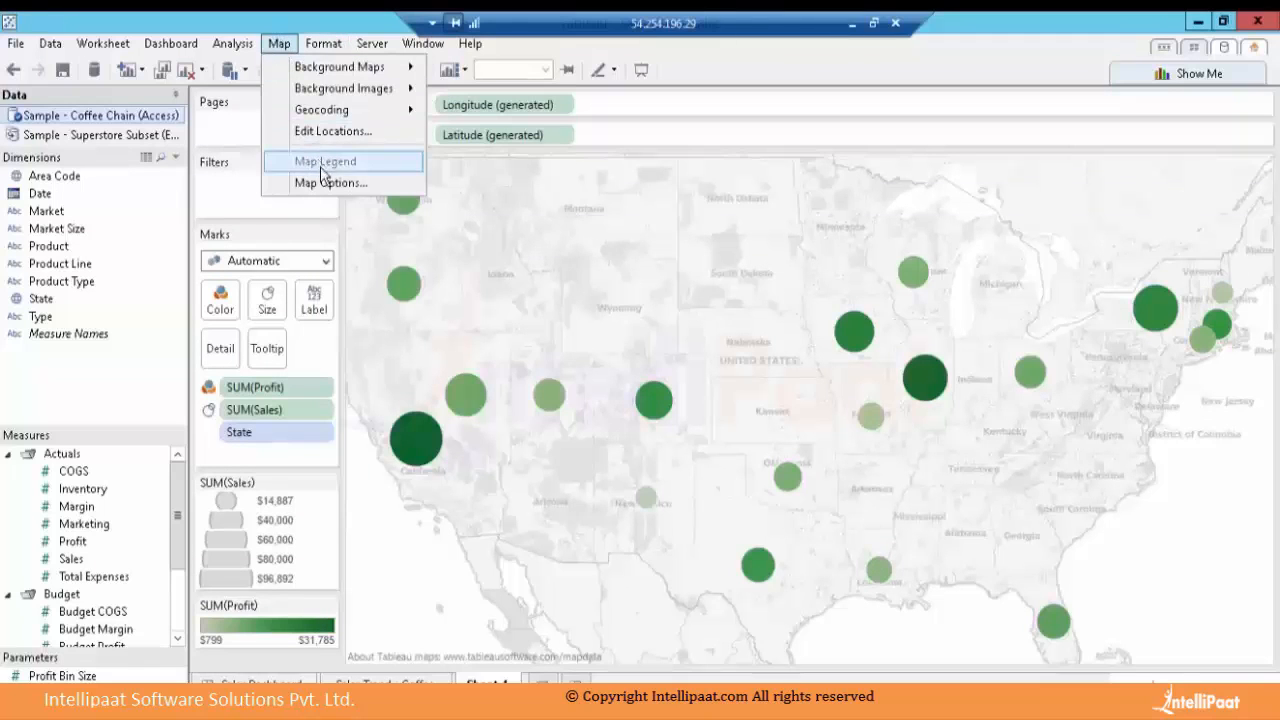
{"action": "left_click", "coordinate": [322, 182]}
{"action": "left_click", "coordinate": [125, 156]}
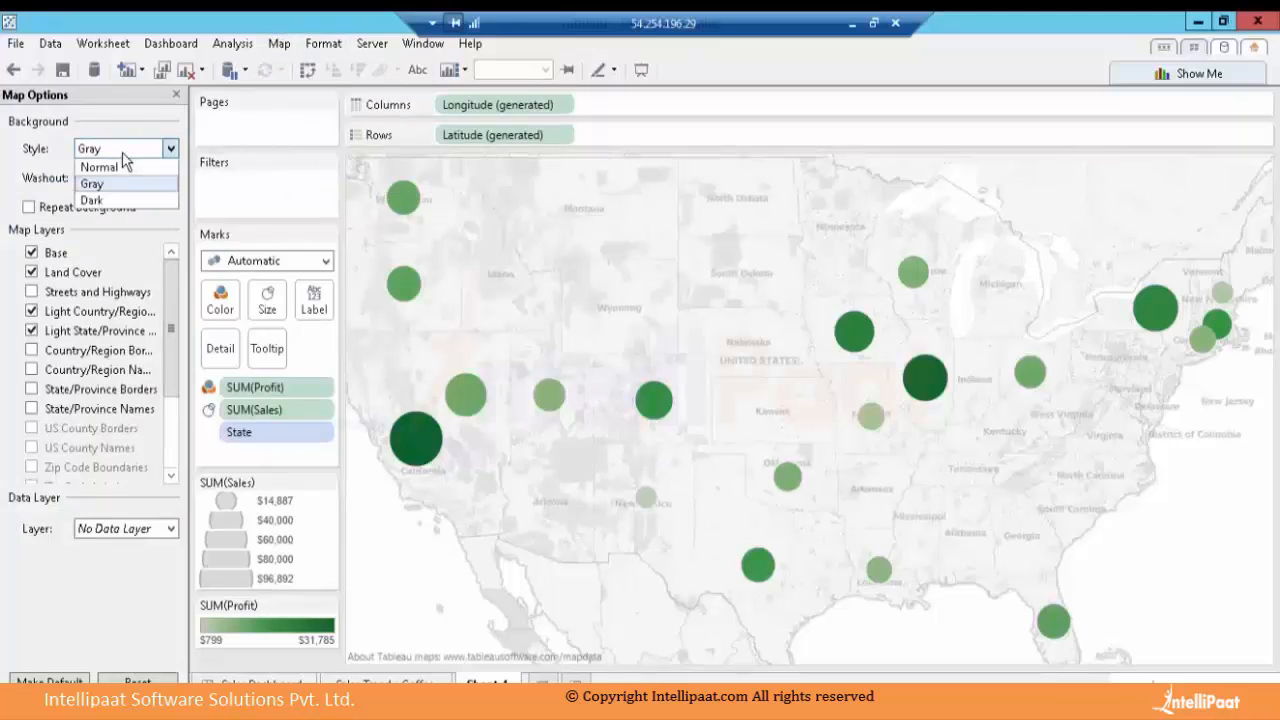
{"action": "left_click", "coordinate": [118, 167]}
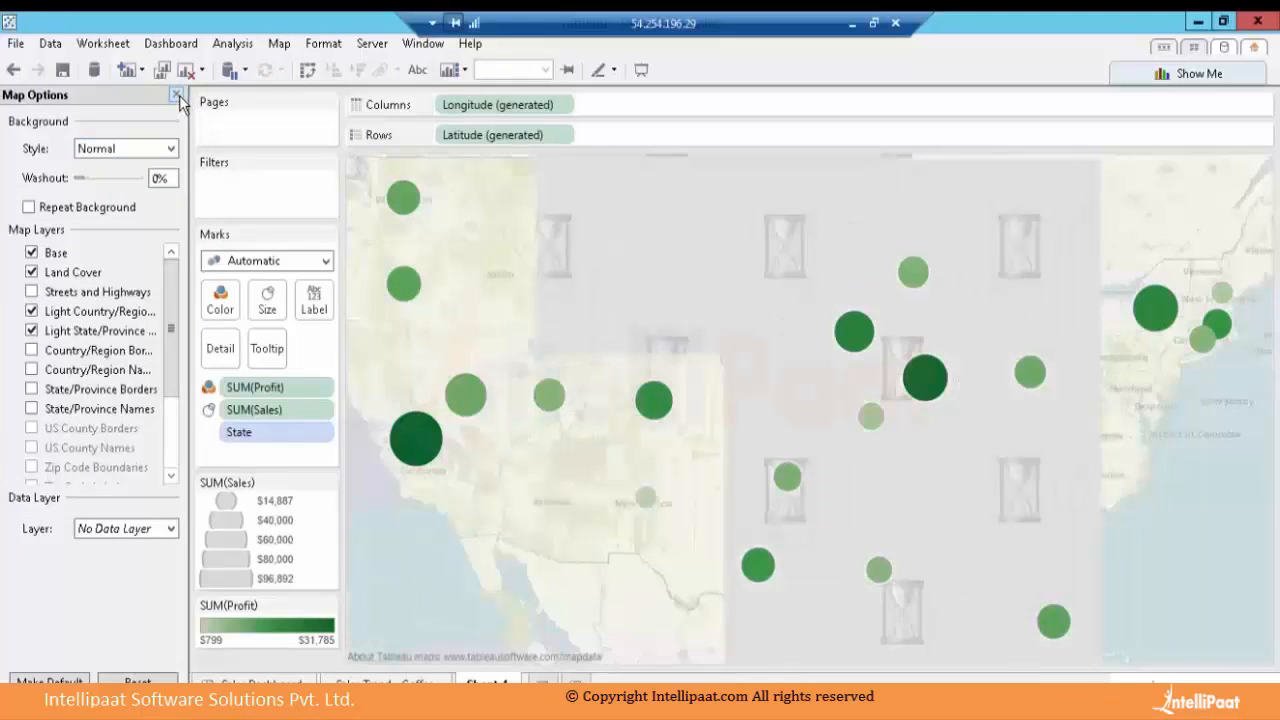
{"action": "left_click", "coordinate": [176, 95]}
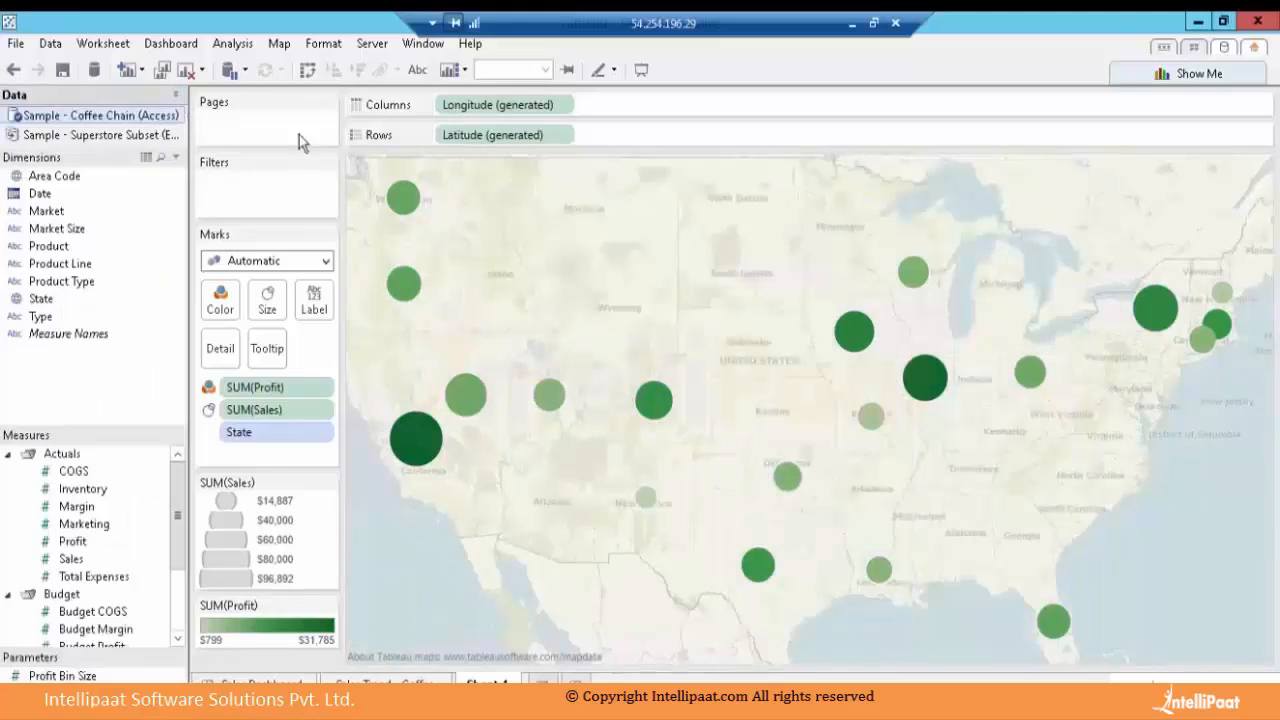
Set the marks' color transparency to 72% and give the circles a dark border
{"action": "left_click", "coordinate": [270, 302]}
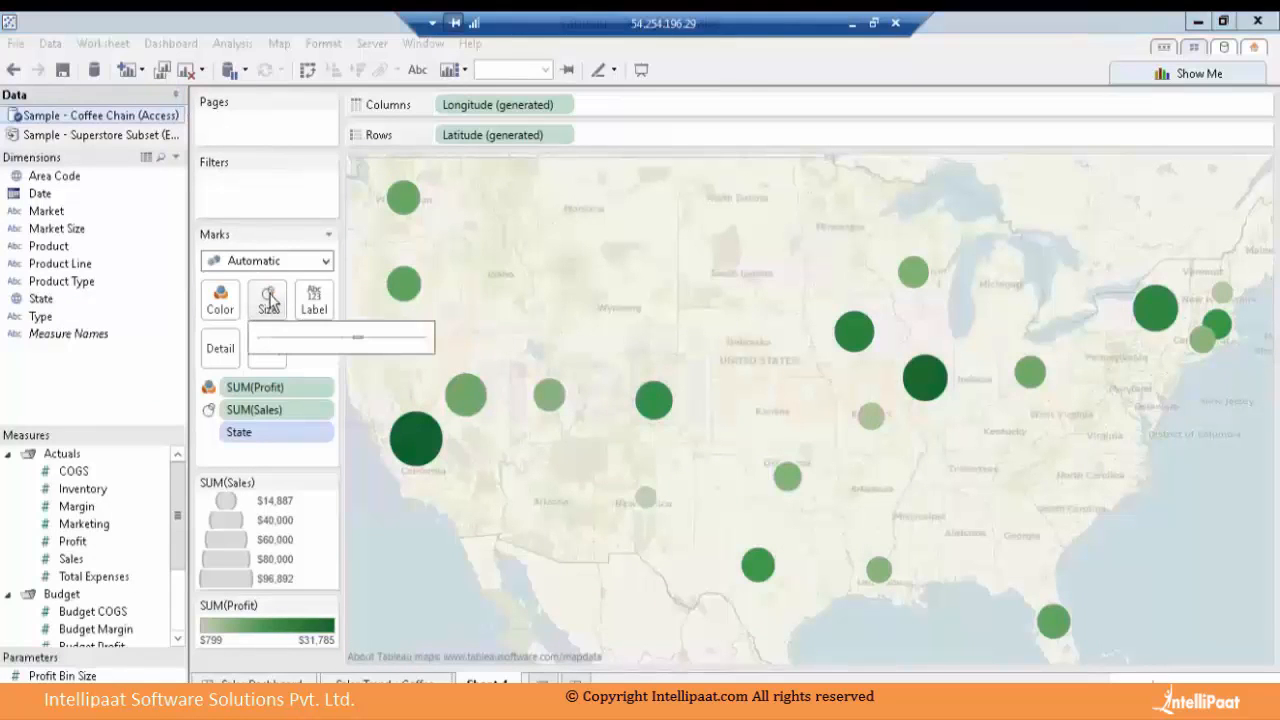
{"action": "left_click", "coordinate": [220, 300]}
{"action": "left_click", "coordinate": [220, 300]}
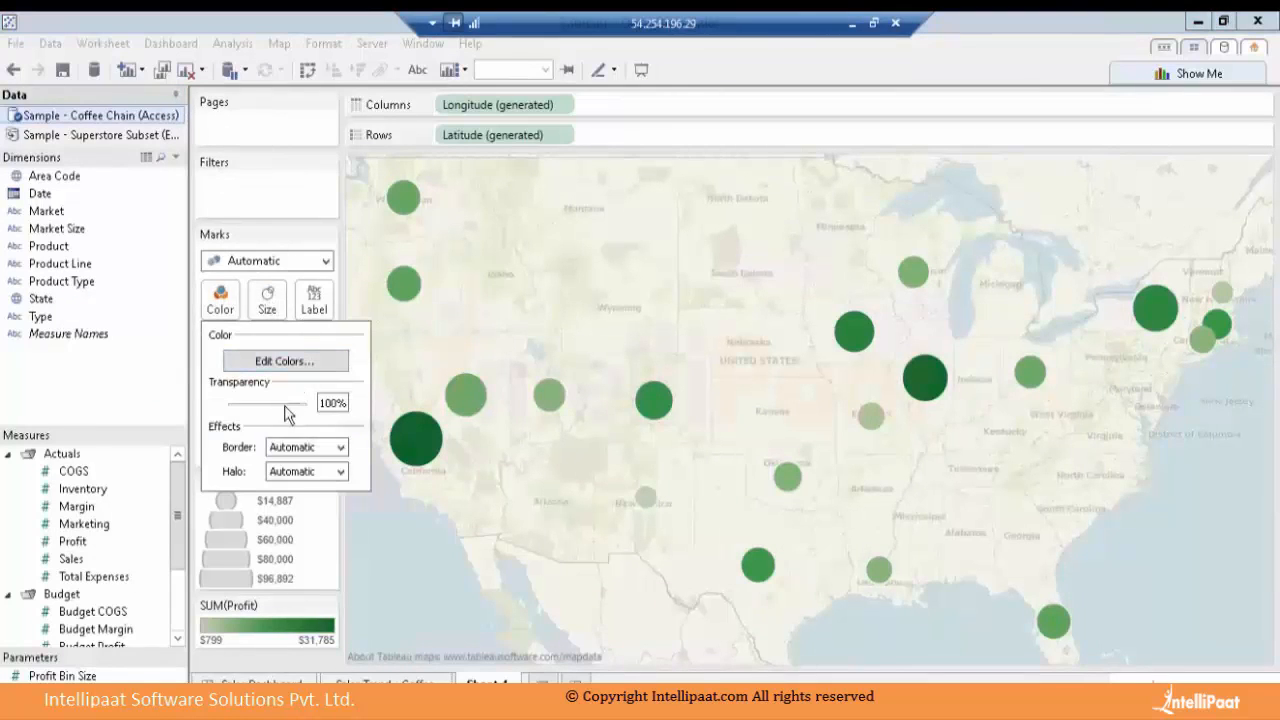
{"action": "left_click_drag", "start_coordinate": [302, 412], "coordinate": [287, 412]}
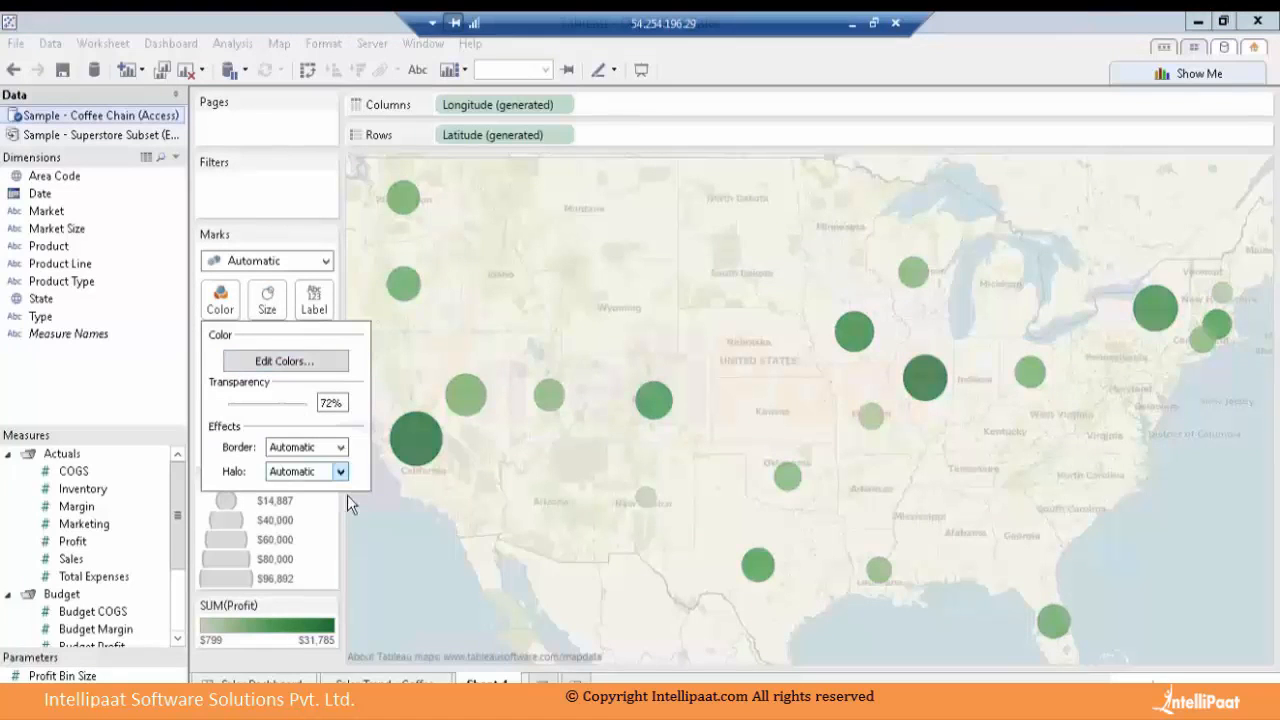
{"action": "left_click", "coordinate": [341, 448]}
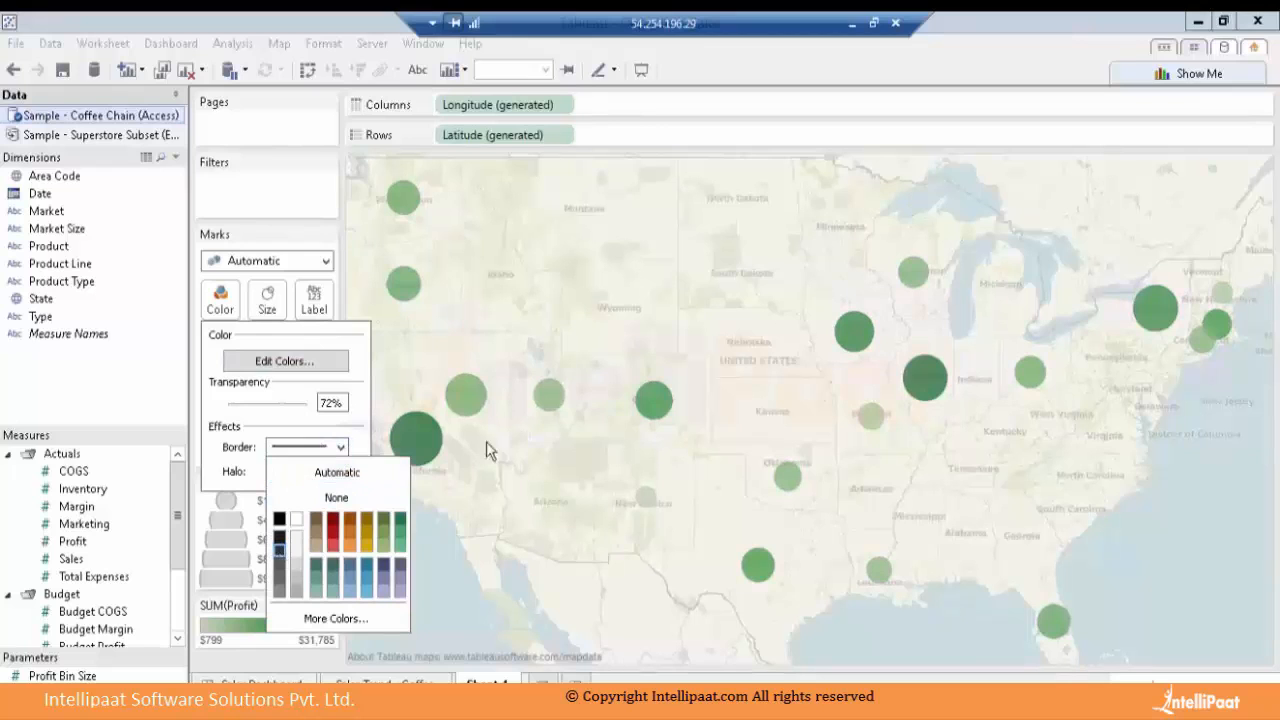
{"action": "left_click", "coordinate": [758, 284]}
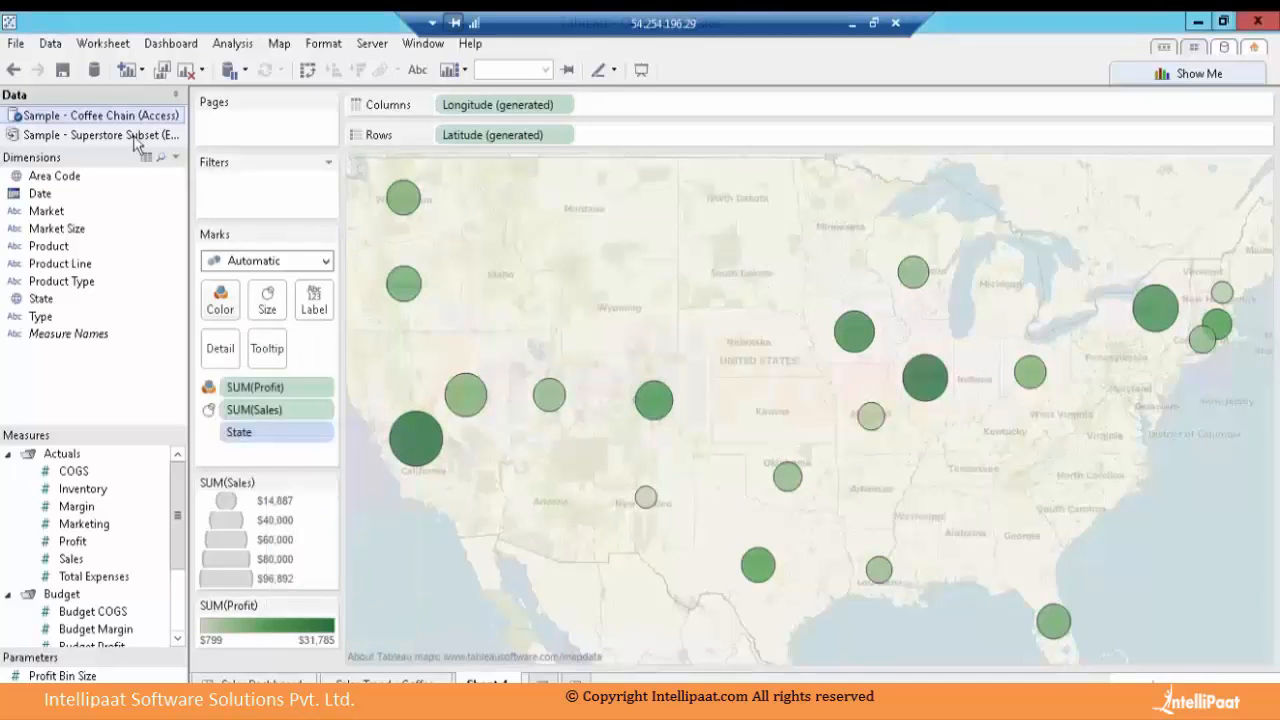
Hide the data pane and rename the map worksheet as Sales by State
{"action": "left_click", "coordinate": [175, 96]}
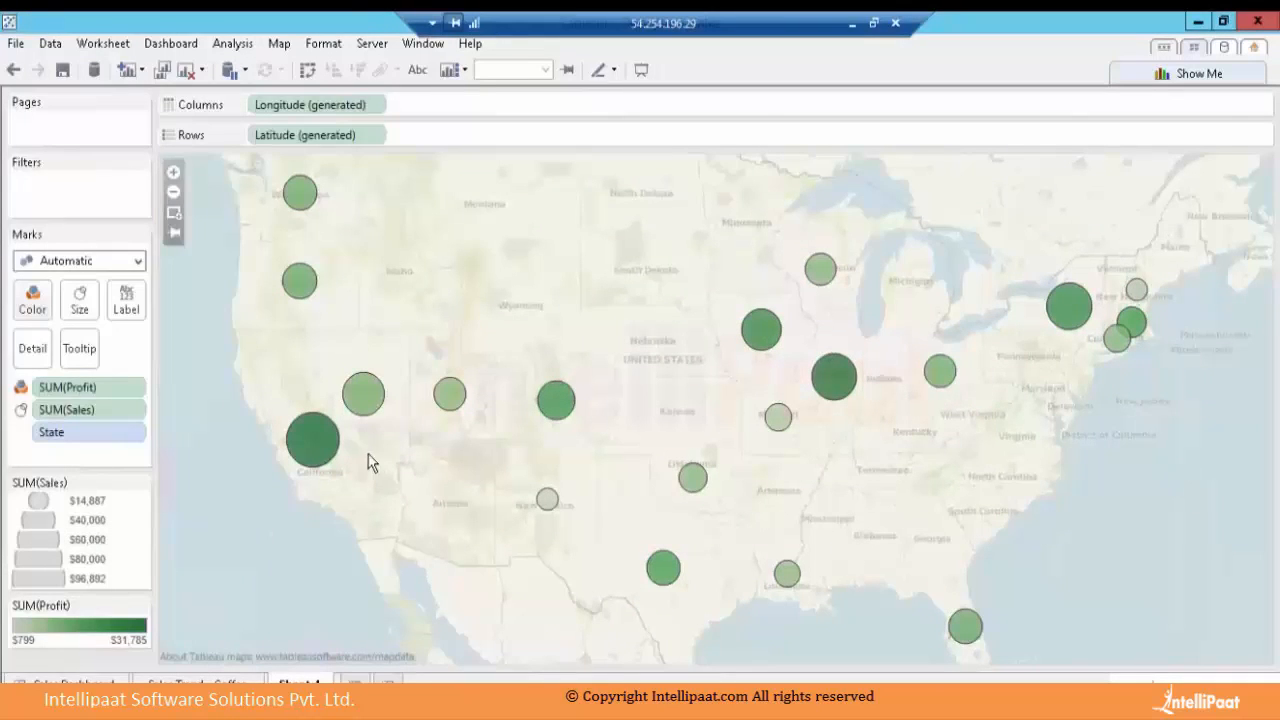
{"action": "mouse_move", "coordinate": [319, 454]}
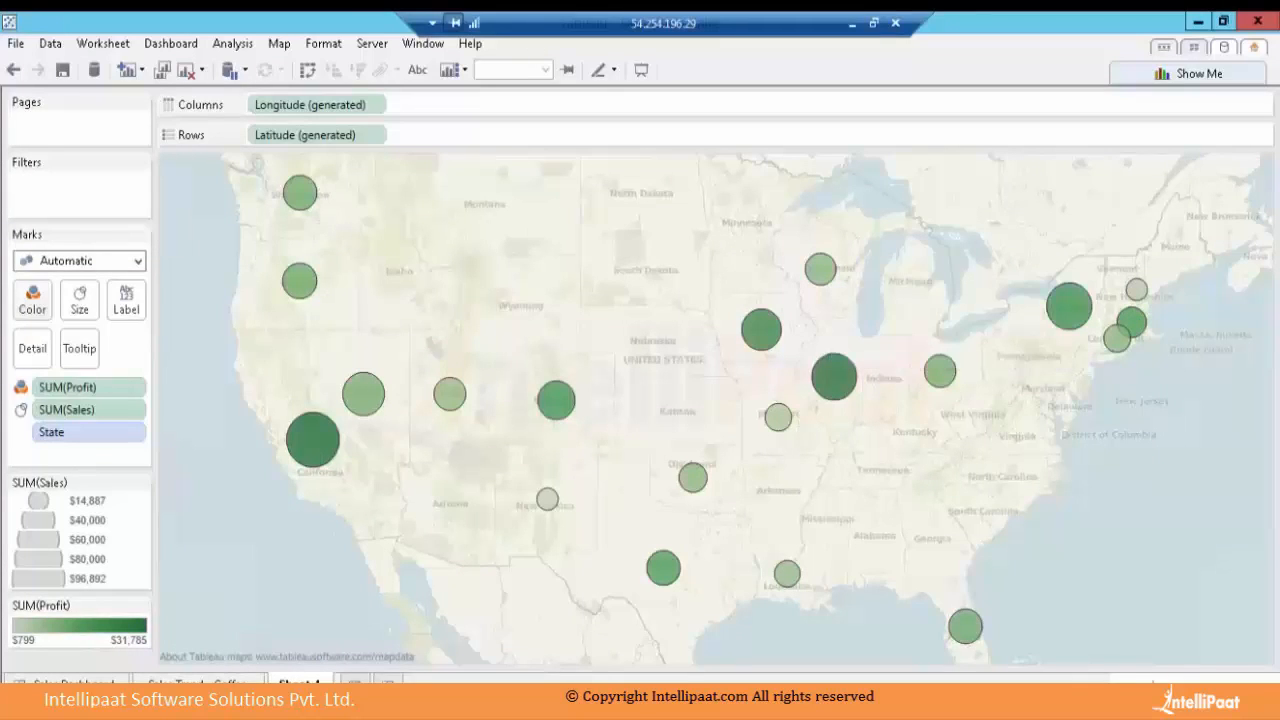
{"action": "double_click", "coordinate": [299, 684]}
{"action": "type", "text": "Sales by Stat"}
Create a new dashboard with Sales Trend - Coffee above Sales by State, and shorten the trend chart to give the map more height
{"action": "left_click", "coordinate": [420, 683]}
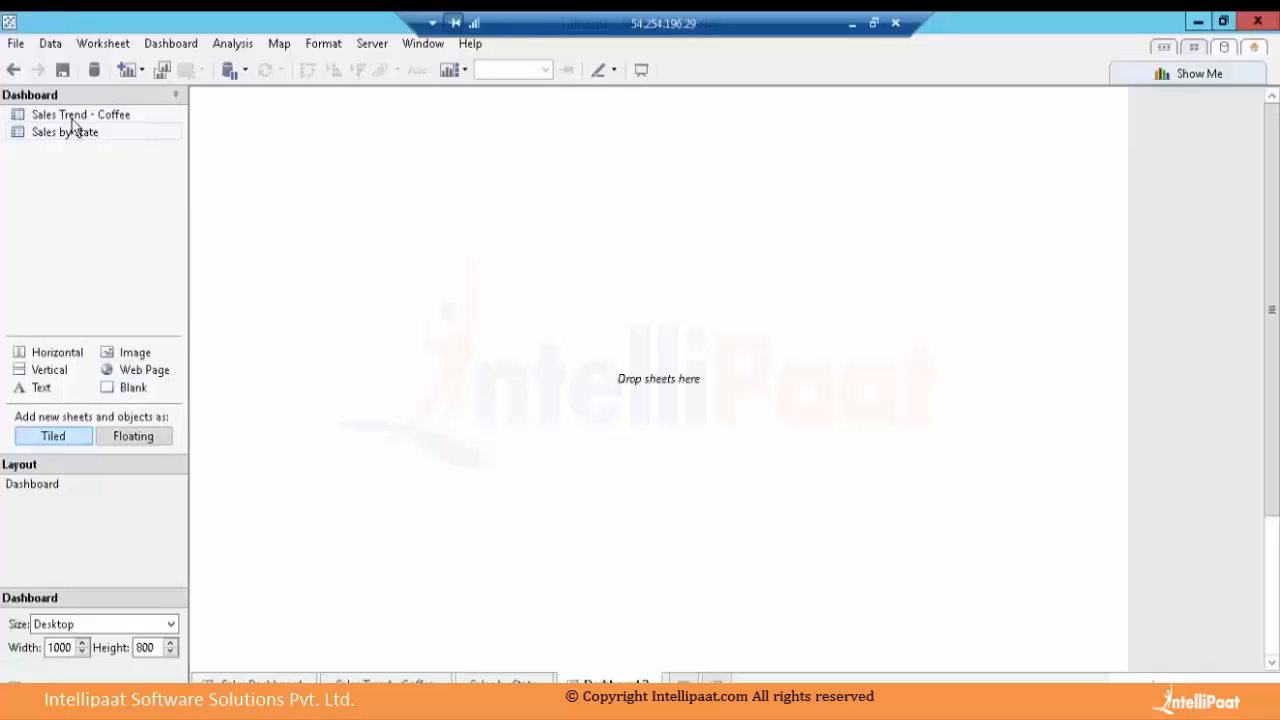
{"action": "mouse_move", "coordinate": [71, 116]}
{"action": "left_mouse_down"}
{"action": "mouse_move", "coordinate": [416, 163]}
{"action": "mouse_move", "coordinate": [93, 151]}
{"action": "mouse_move", "coordinate": [78, 133]}
{"action": "mouse_move", "coordinate": [488, 616]}
{"action": "left_mouse_up"}
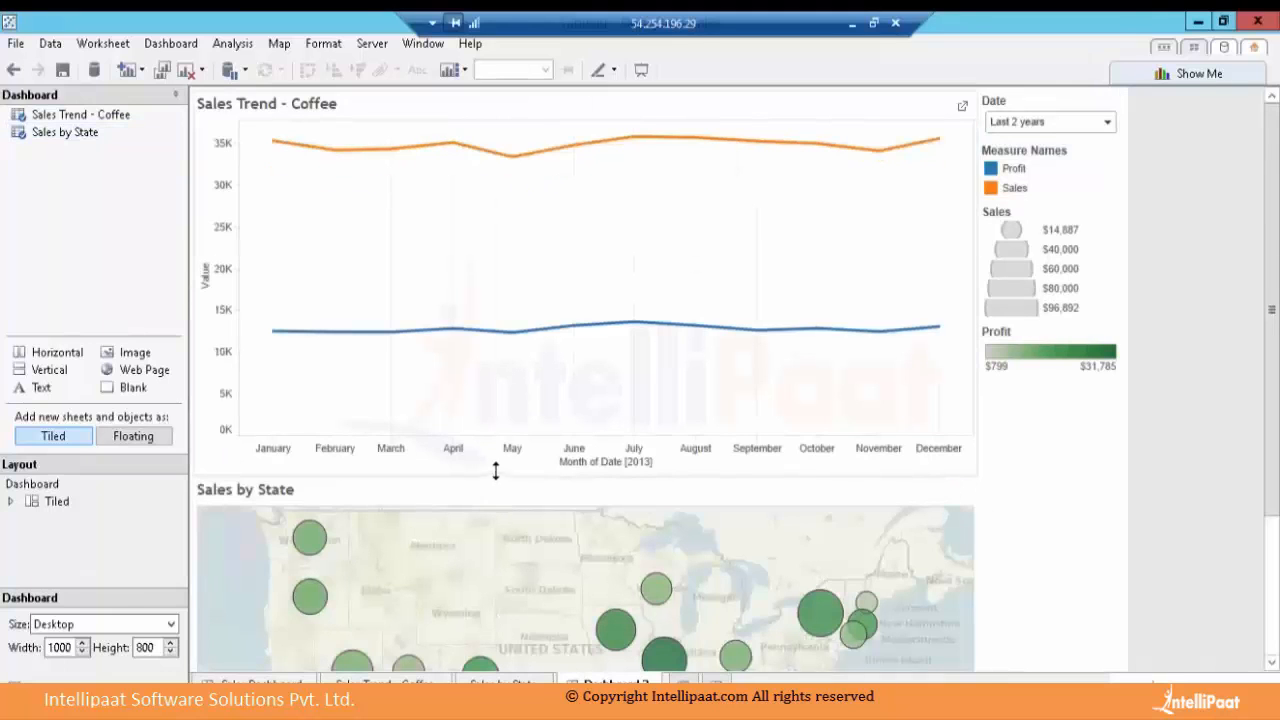
{"action": "left_click_drag", "start_coordinate": [495, 471], "coordinate": [491, 366]}
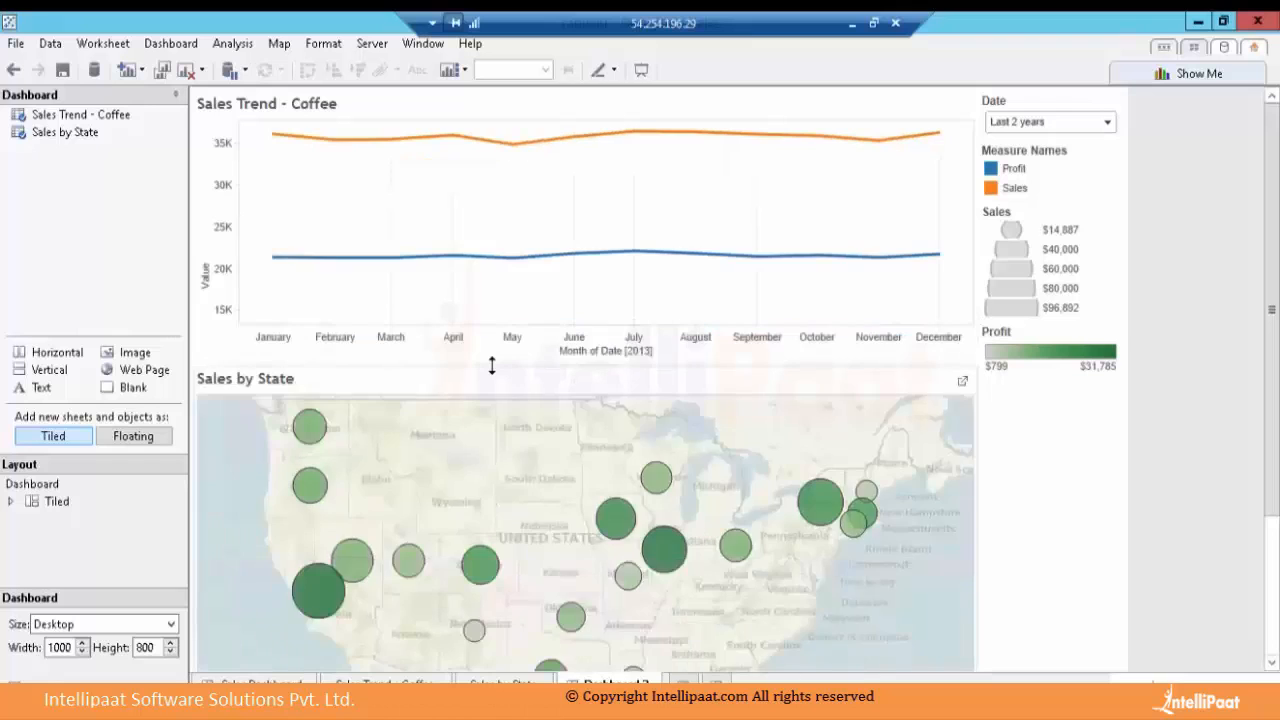
Hide the dashboard side pane and apply the Date quick filter to all worksheets using this data source
{"action": "left_click", "coordinate": [177, 94]}
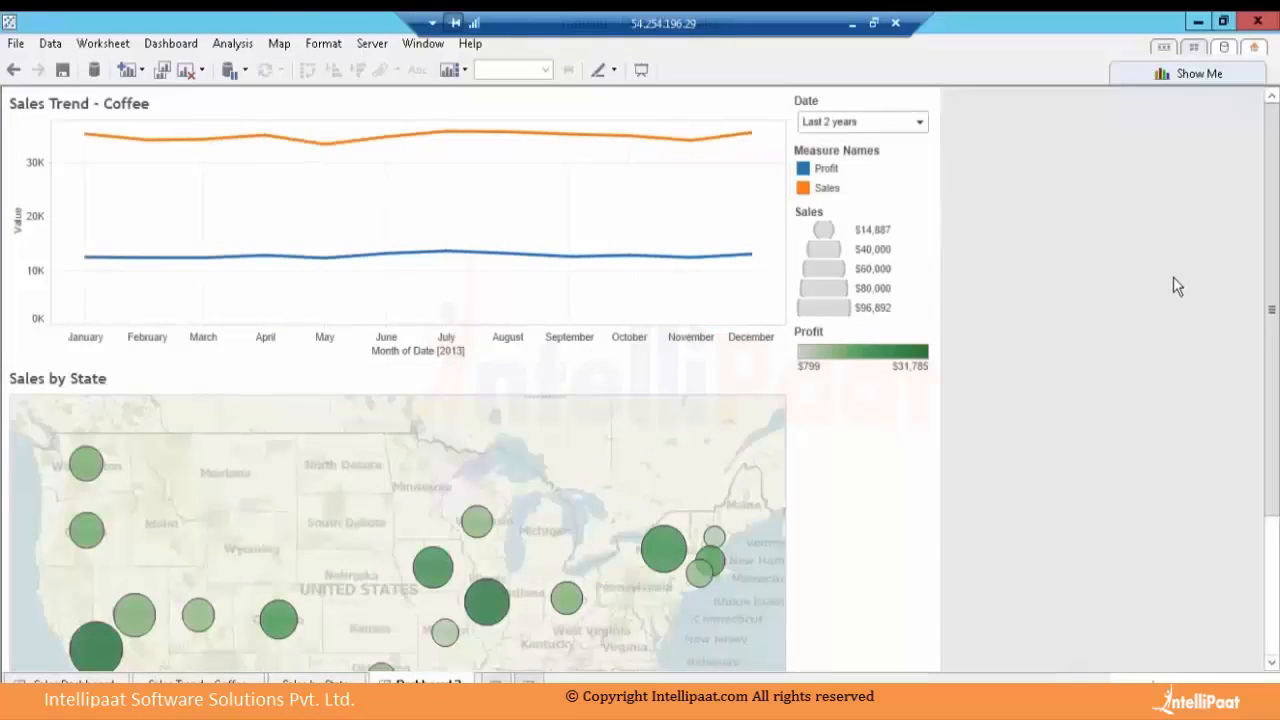
{"action": "left_click", "coordinate": [855, 113]}
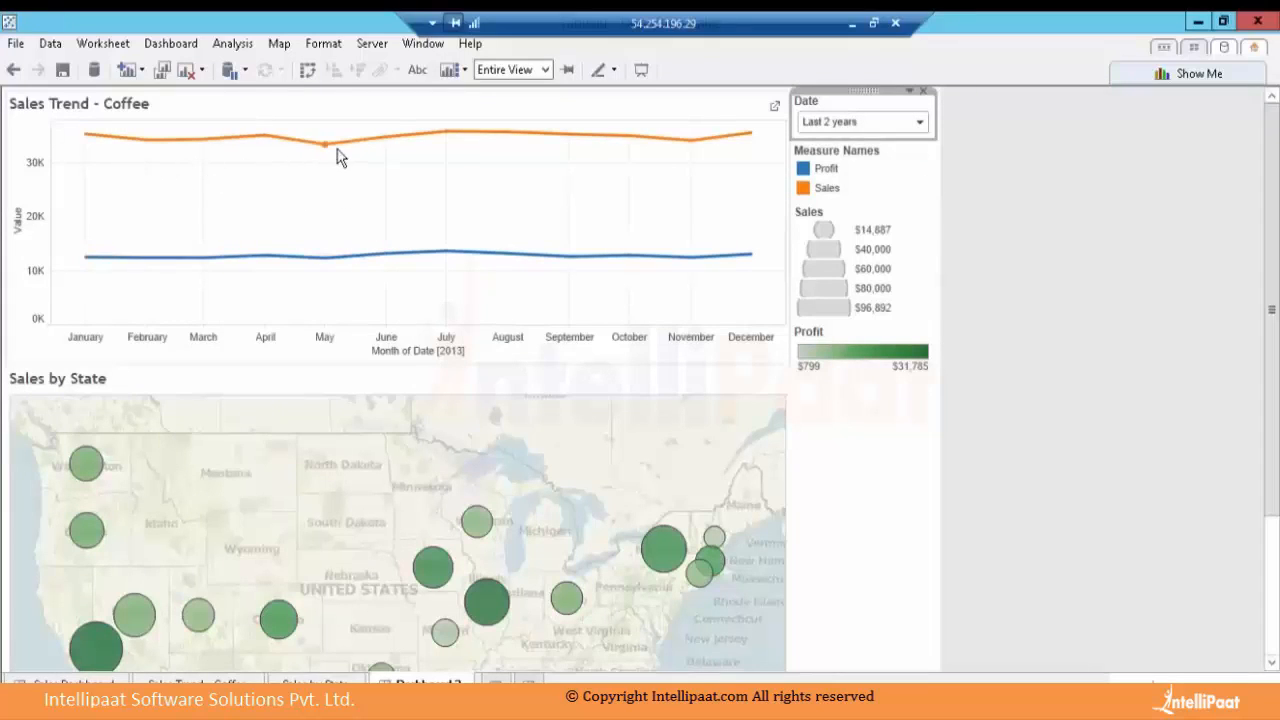
{"action": "left_click", "coordinate": [909, 91]}
{"action": "mouse_move", "coordinate": [835, 157]}
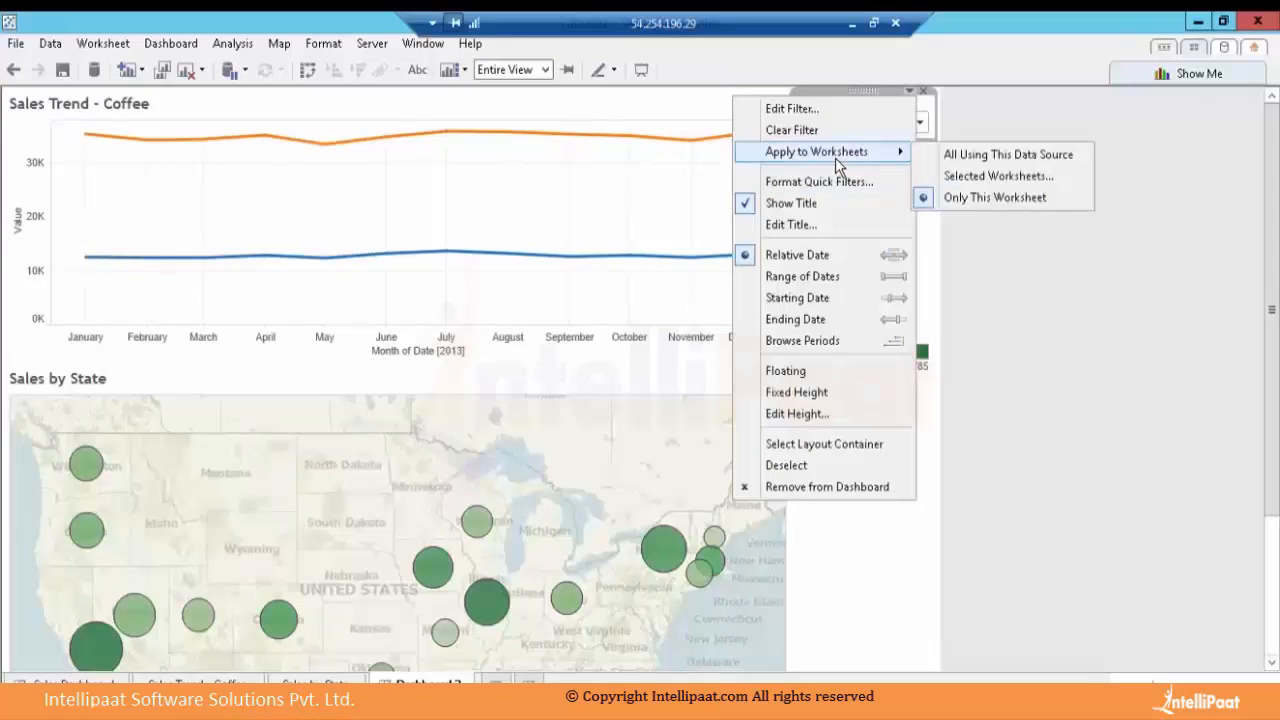
{"action": "left_click", "coordinate": [1008, 155]}
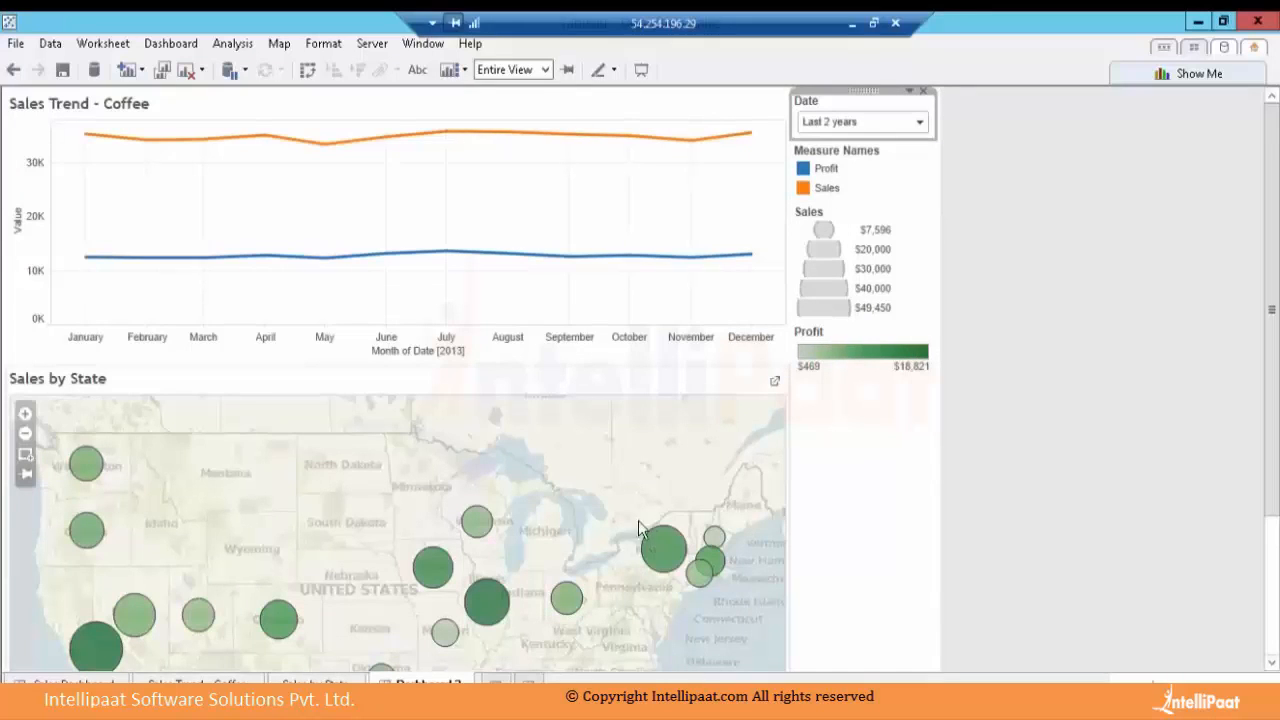
Remove the Sales size legend from the dashboard and move the Profit color legend down beside the map
{"action": "left_click", "coordinate": [875, 212]}
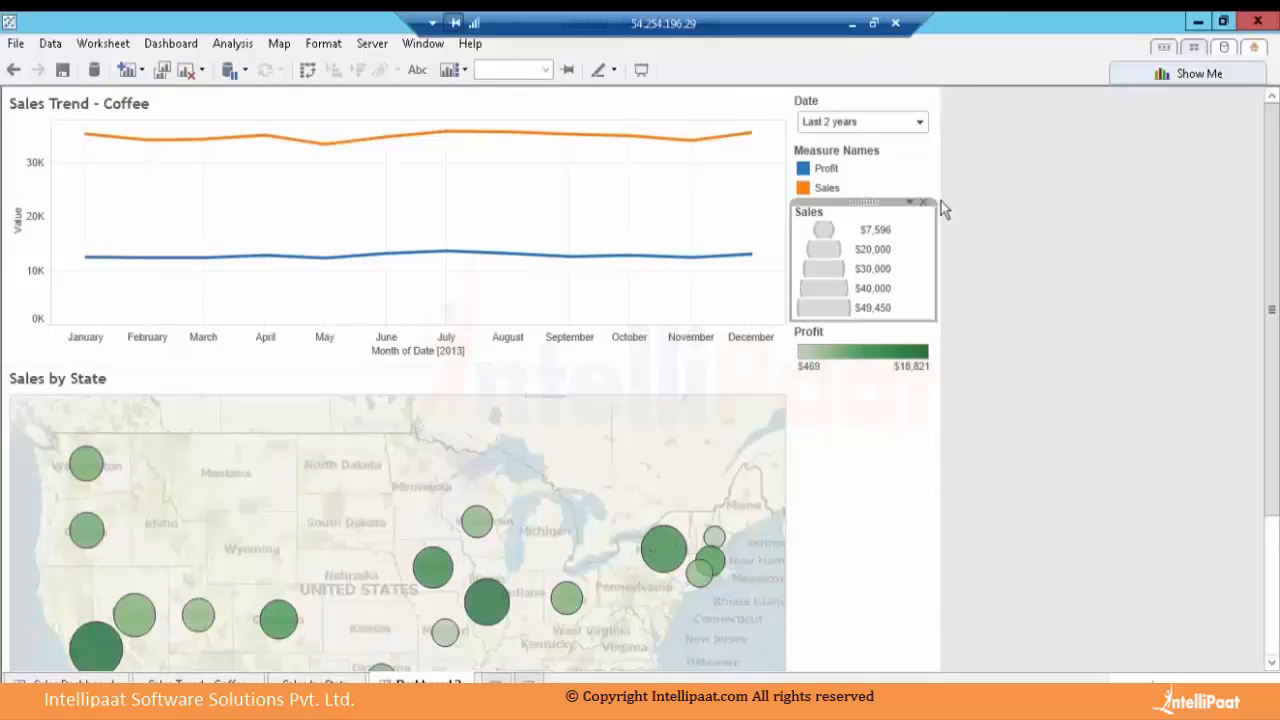
{"action": "left_click", "coordinate": [924, 202]}
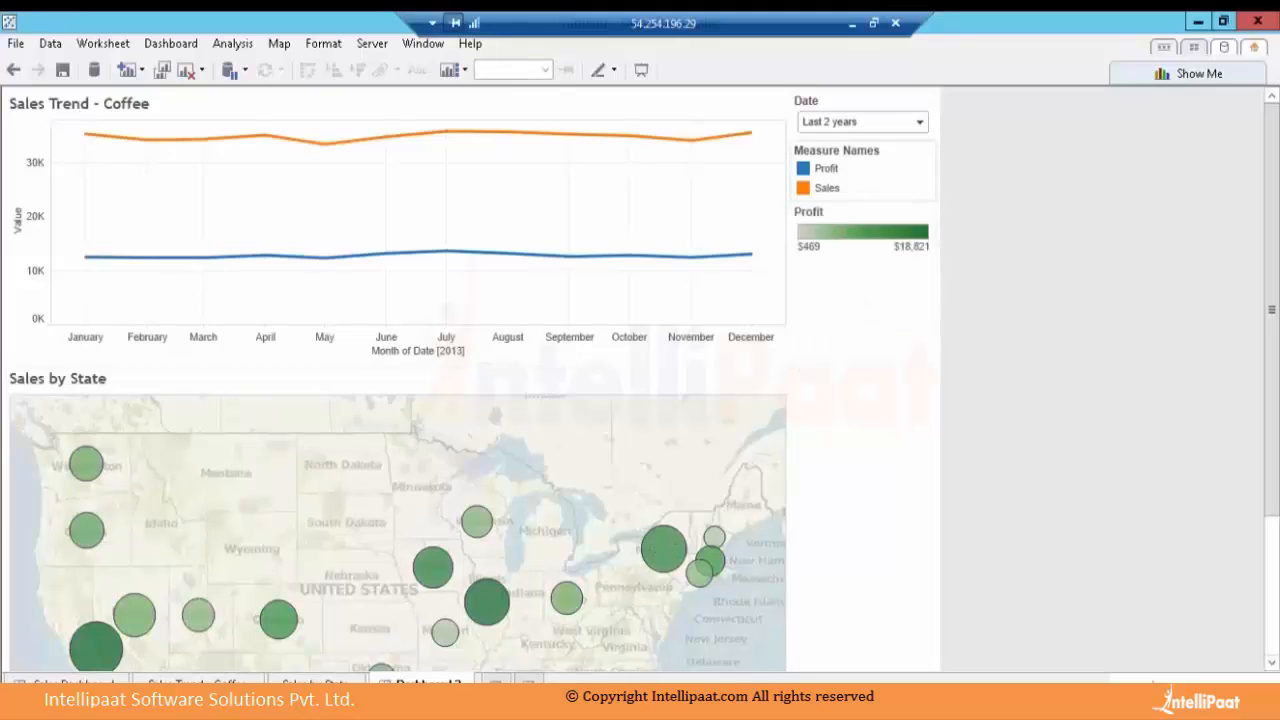
{"action": "left_click", "coordinate": [28, 697]}
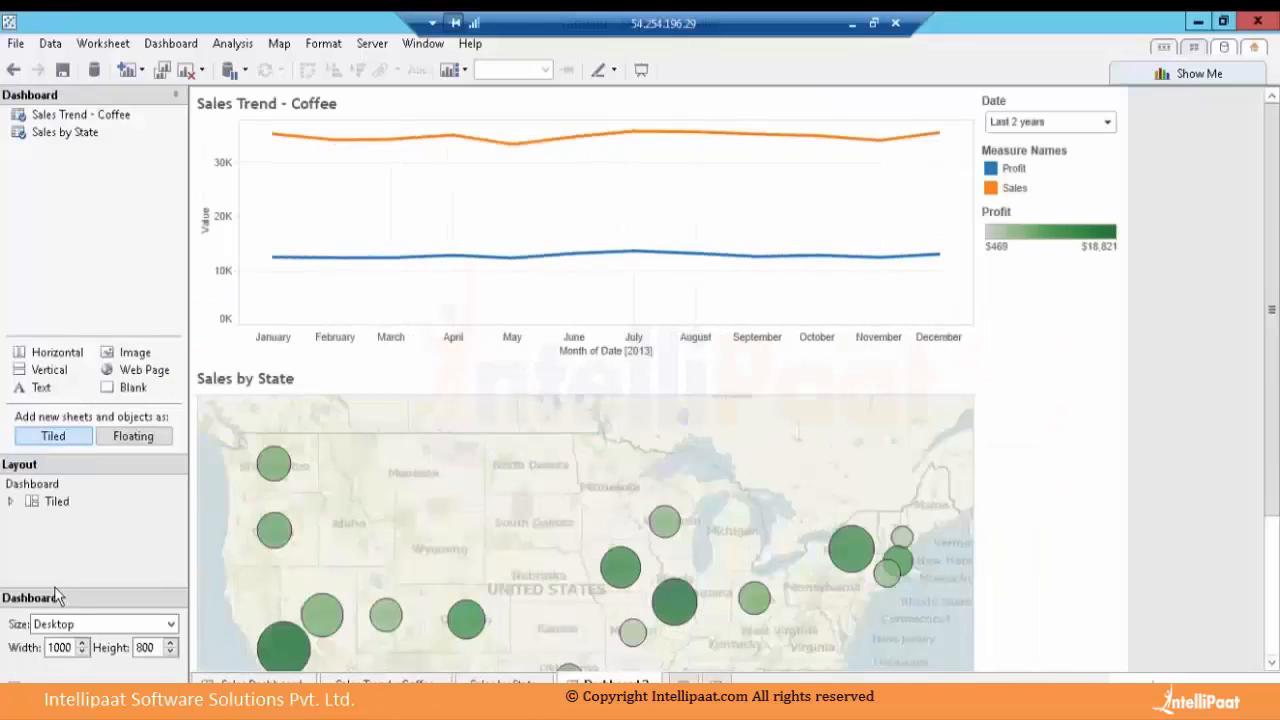
{"action": "left_click_drag", "start_coordinate": [701, 270], "coordinate": [1004, 198]}
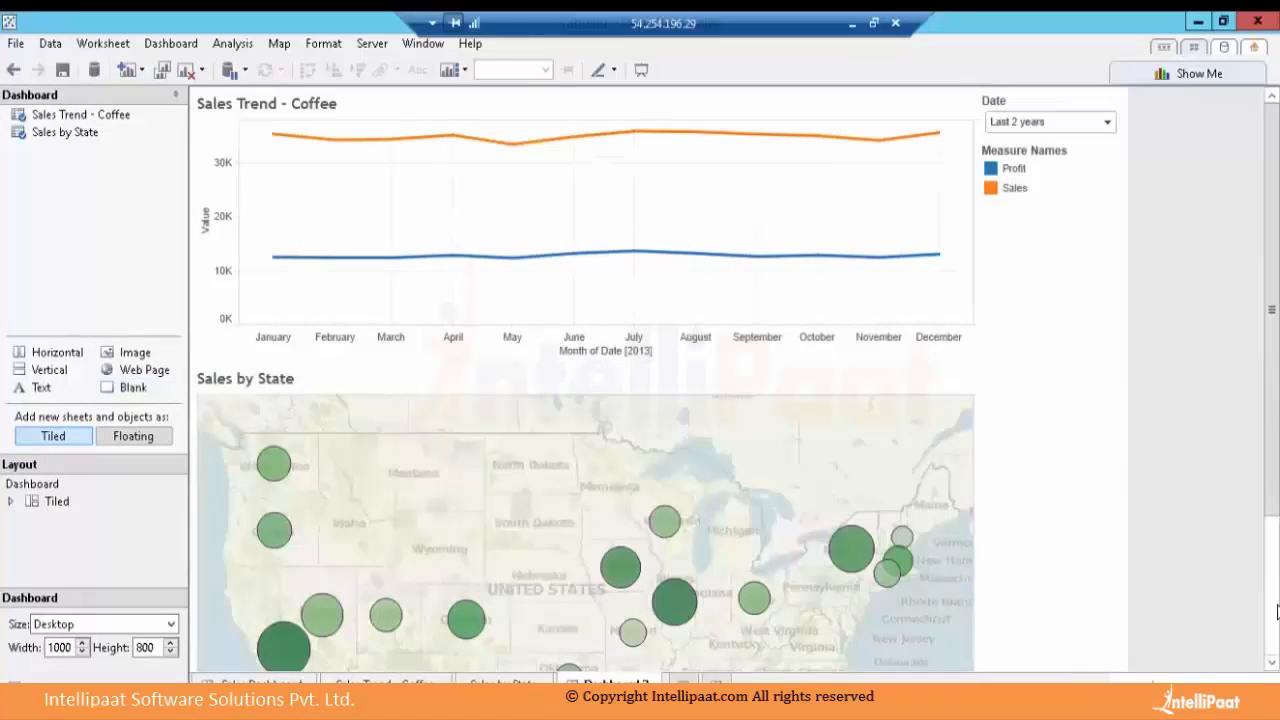
Set the dashboard's height to 600 at an exact size, keeping the width of 1000
{"action": "left_click", "coordinate": [171, 651]}
{"action": "left_click", "coordinate": [171, 651]}
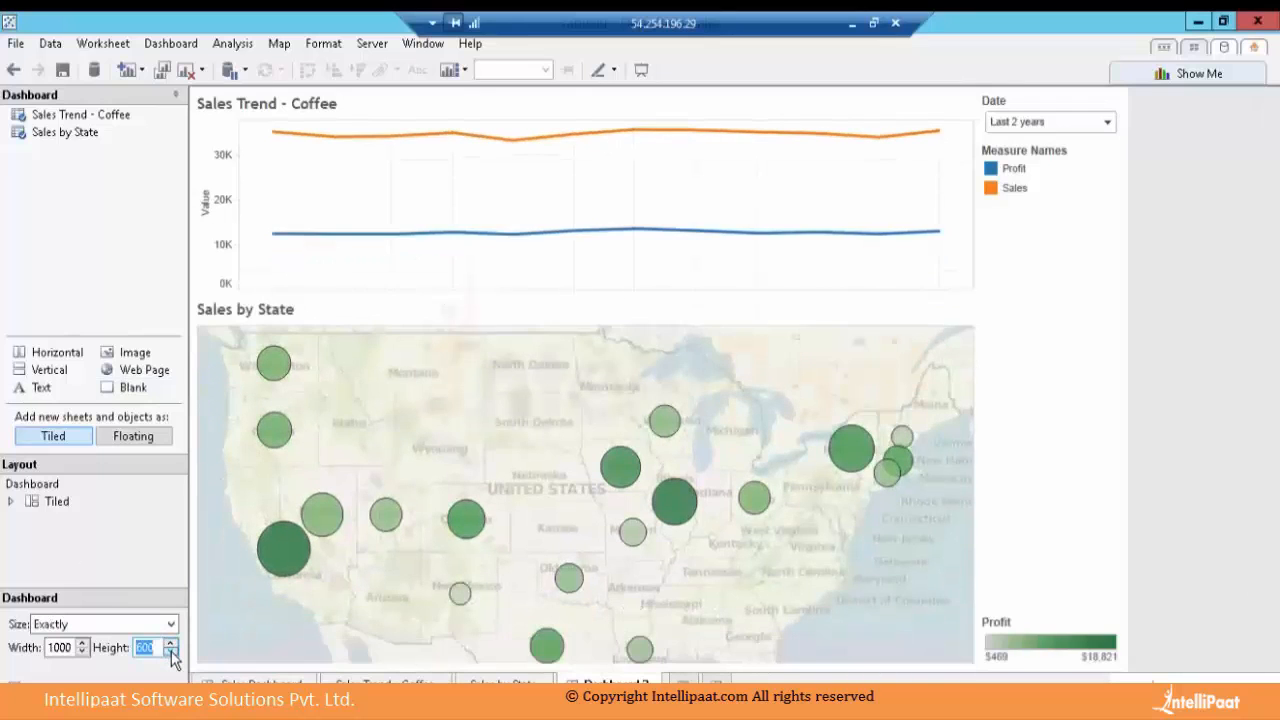
{"action": "left_click", "coordinate": [32, 484]}
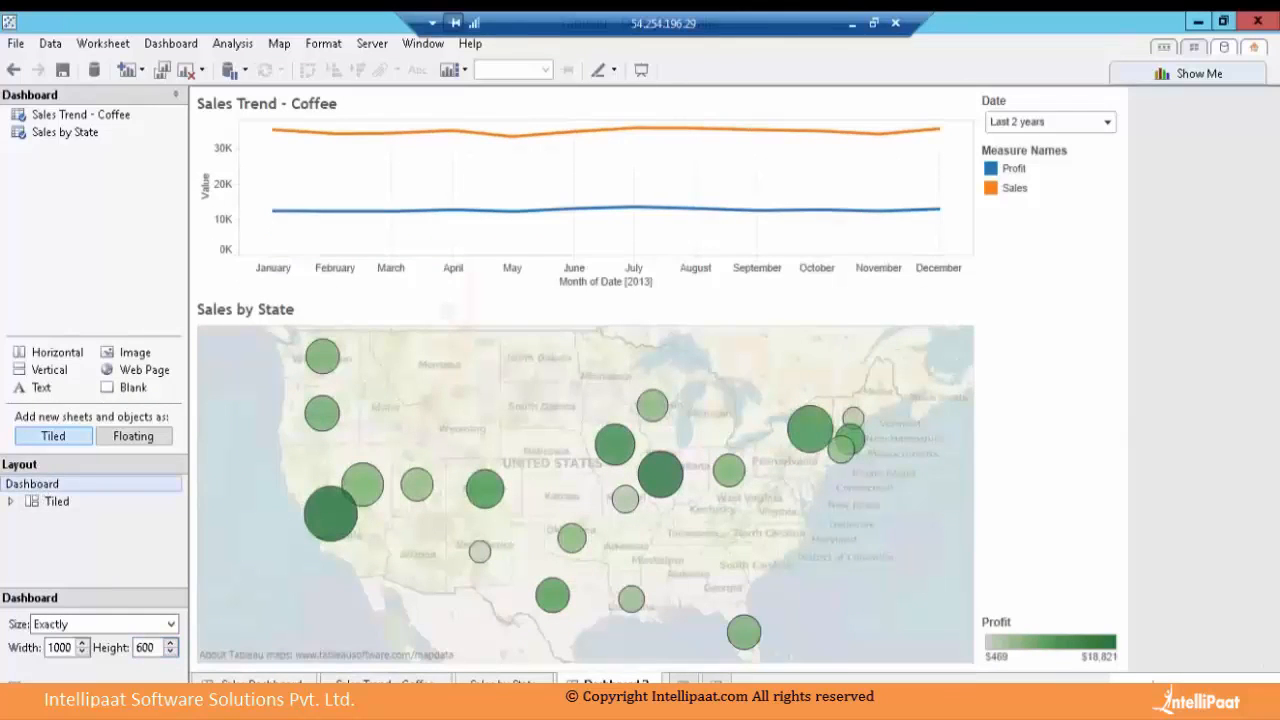
Show the dashboard title and rename the dashboard as Coffee Sales
{"action": "left_click", "coordinate": [51, 683]}
{"action": "double_click", "coordinate": [616, 684]}
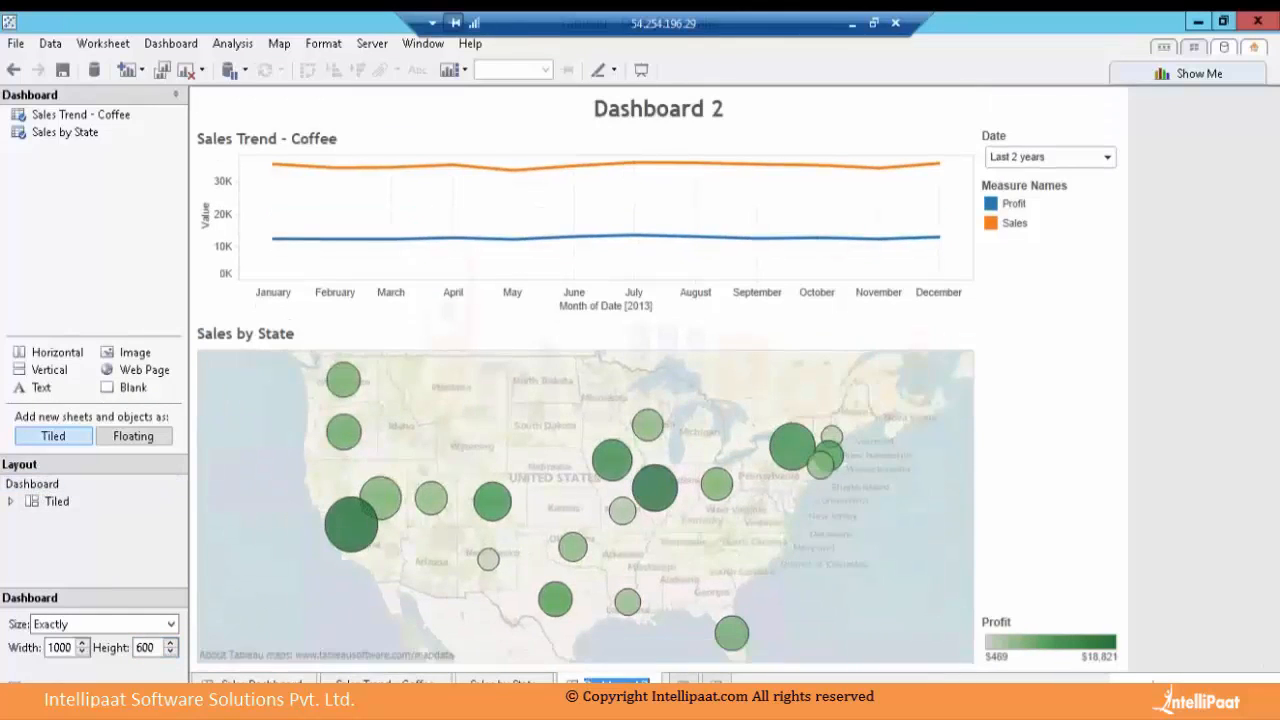
{"action": "type", "text": "Coffee - "}
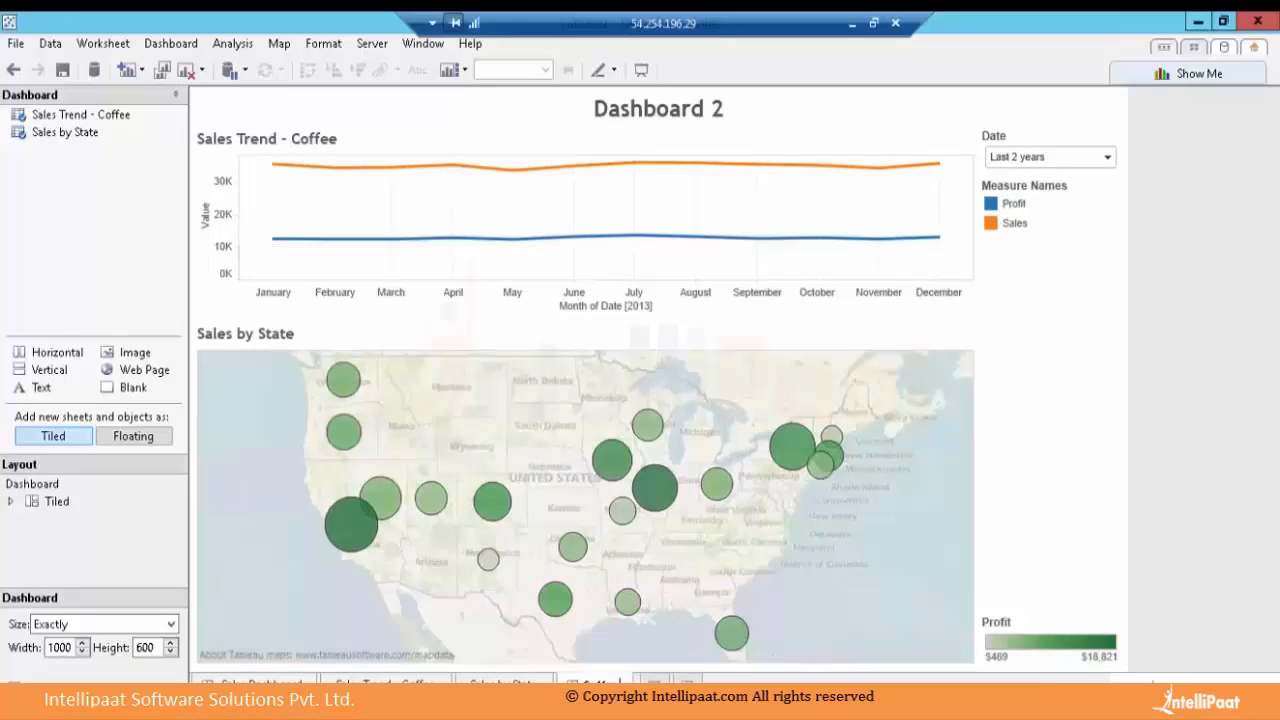
{"action": "type", "text": "Sales"}
{"action": "left_click", "coordinate": [248, 108]}
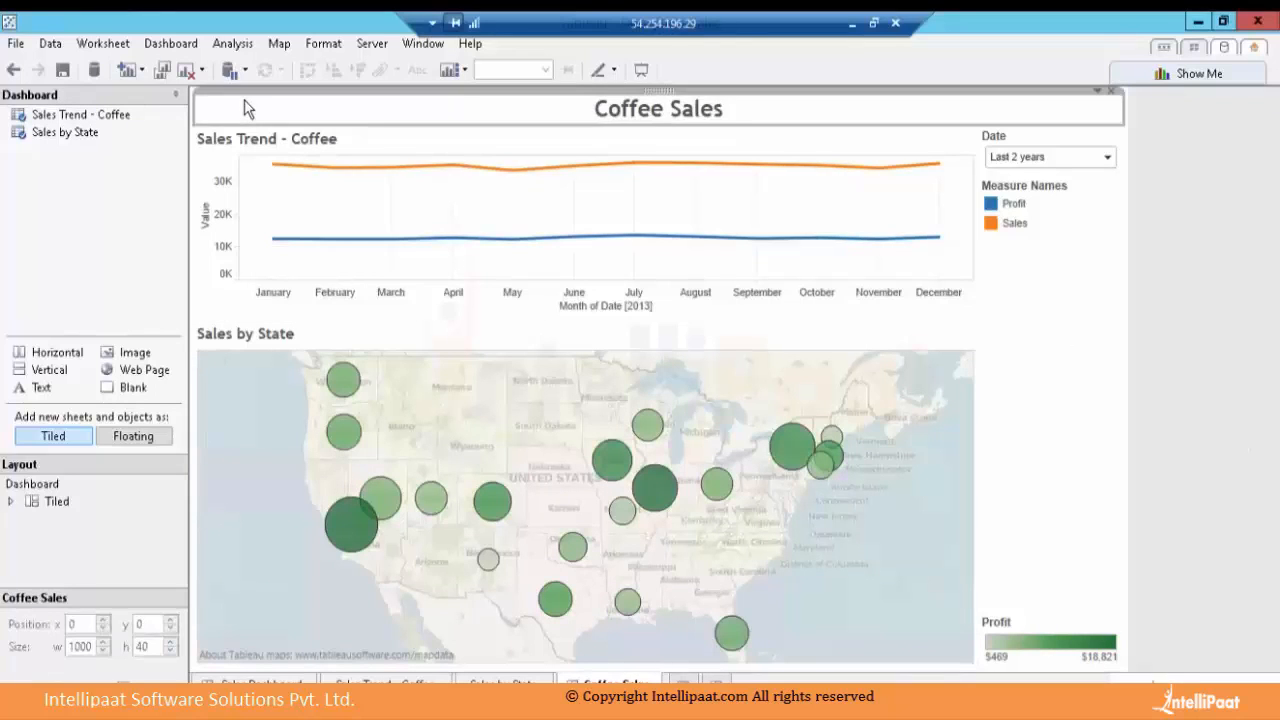
Format the Coffee Sales dashboard title with light grey shading and a thin solid black border
{"action": "left_click", "coordinate": [1097, 92]}
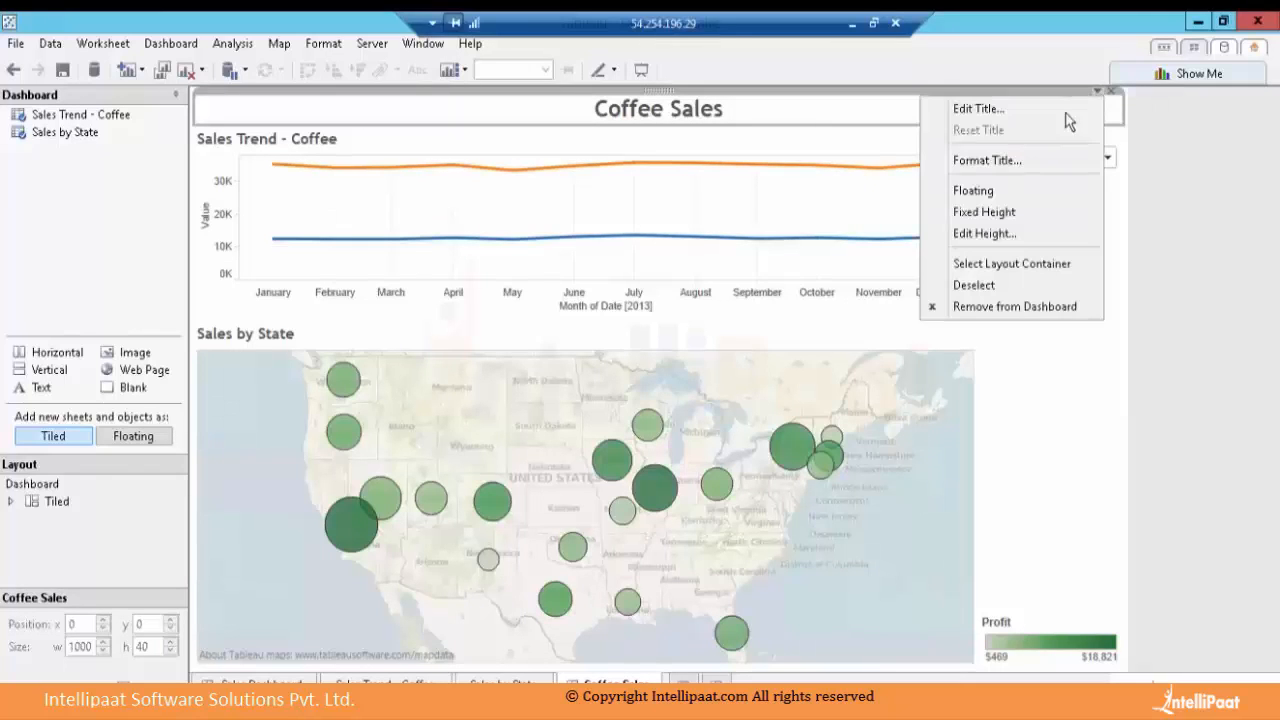
{"action": "left_click", "coordinate": [1000, 162]}
{"action": "left_click", "coordinate": [117, 258]}
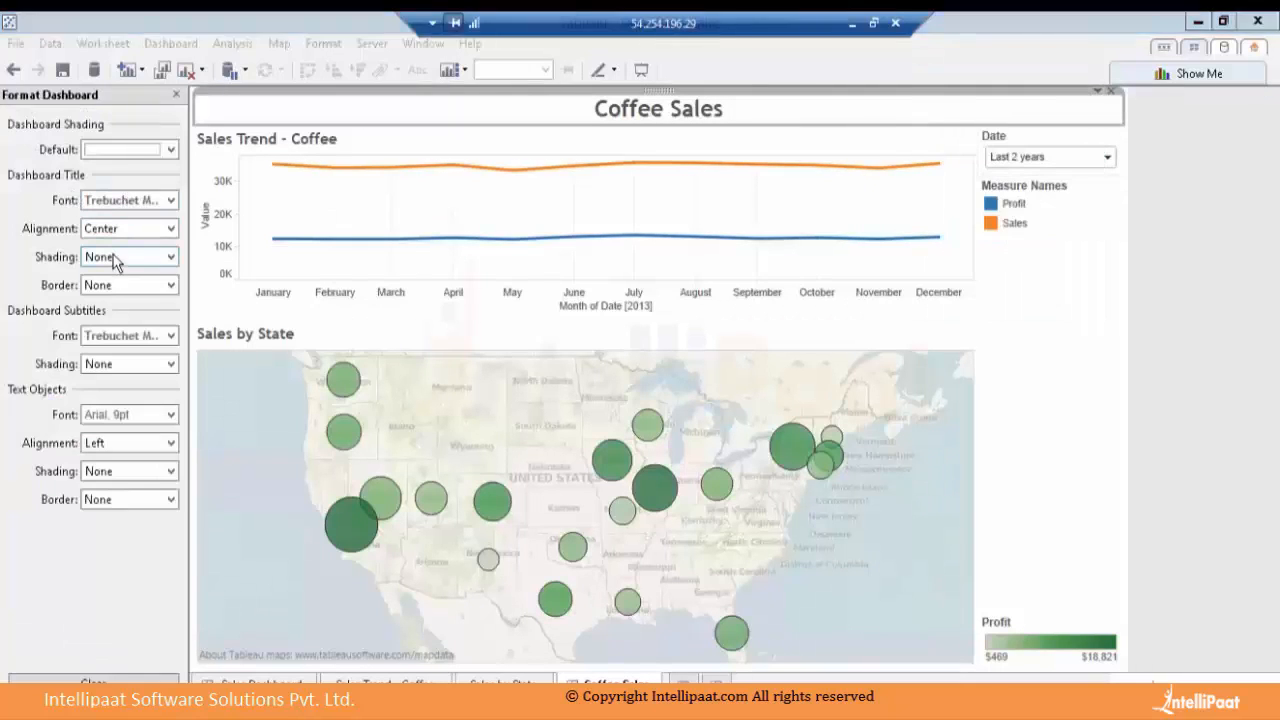
{"action": "left_click", "coordinate": [111, 335]}
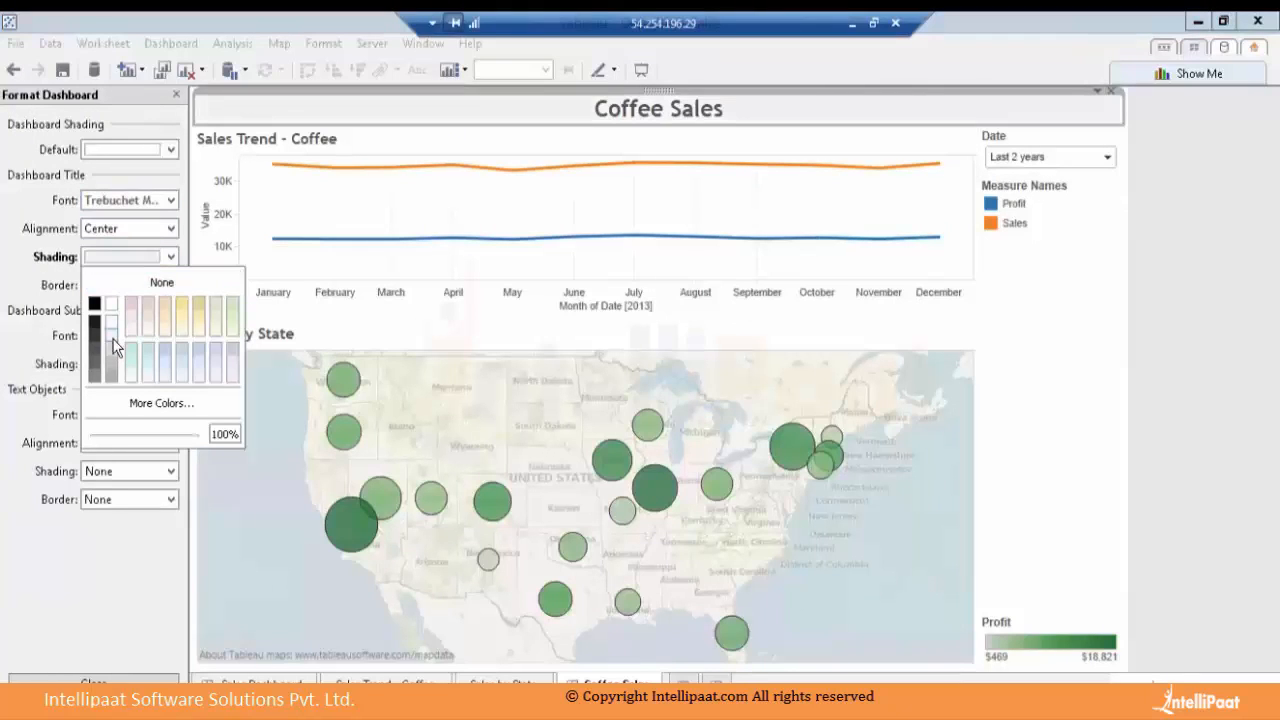
{"action": "left_click", "coordinate": [3, 249]}
{"action": "left_click", "coordinate": [99, 287]}
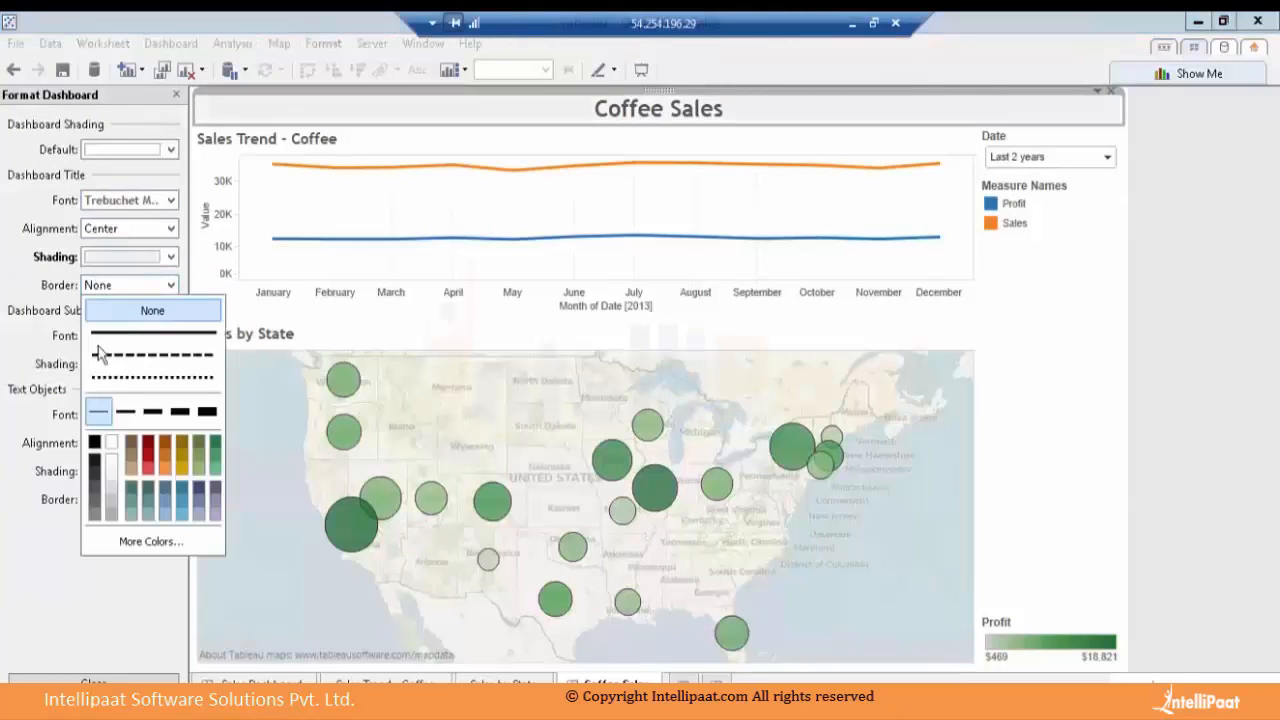
{"action": "left_click", "coordinate": [94, 441]}
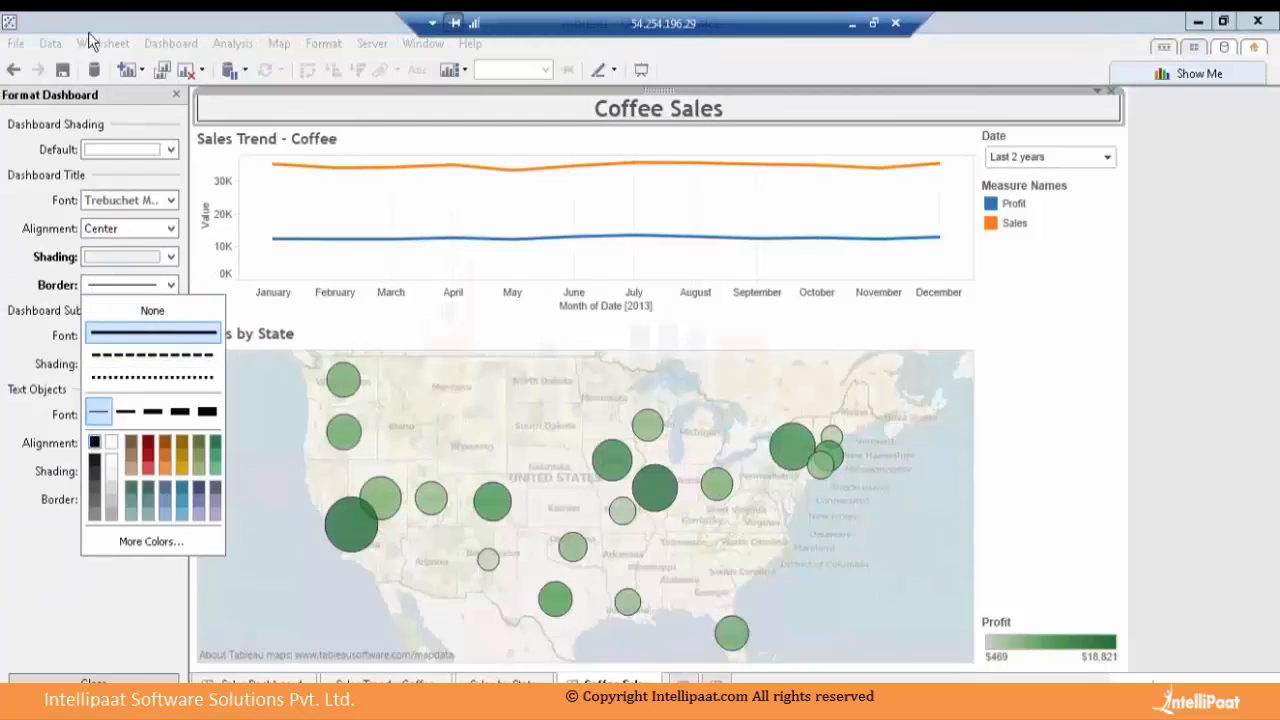
{"action": "left_click", "coordinate": [176, 95]}
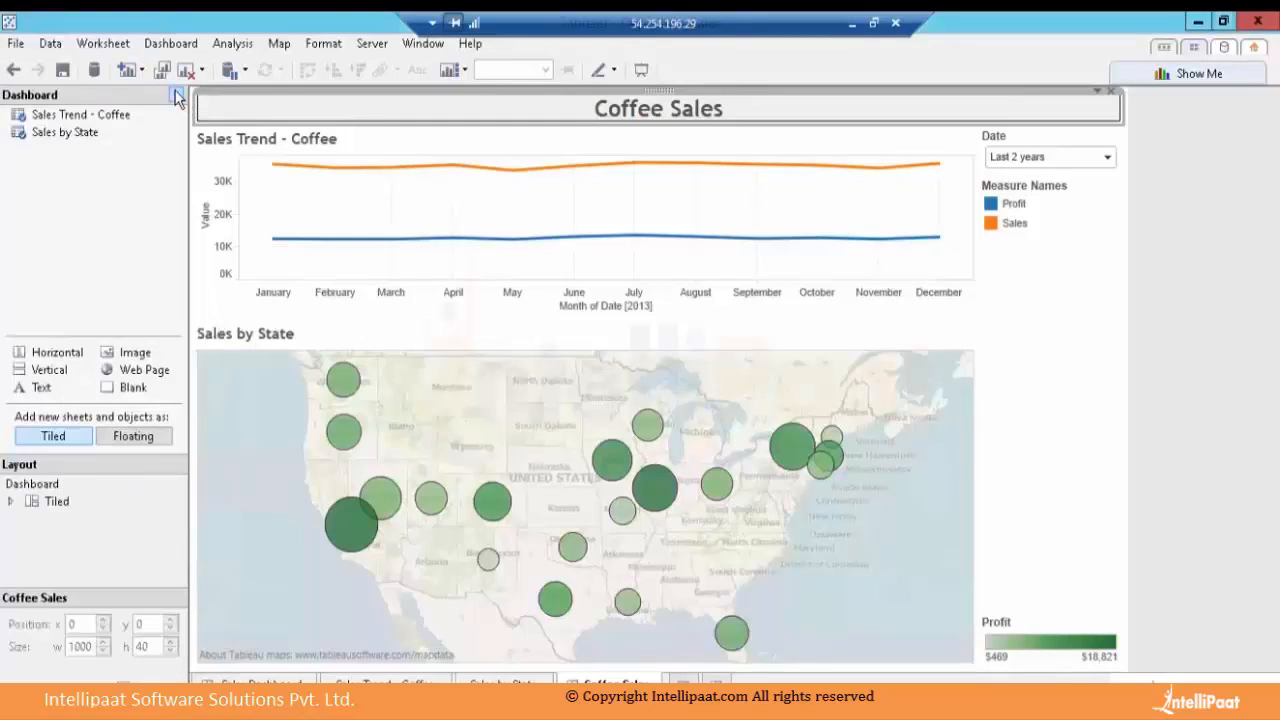
Hide the dashboard side pane and shrink the blank area above the Profit legend to bring it level with the map's heading
{"action": "left_click", "coordinate": [176, 95]}
{"action": "left_click", "coordinate": [805, 534]}
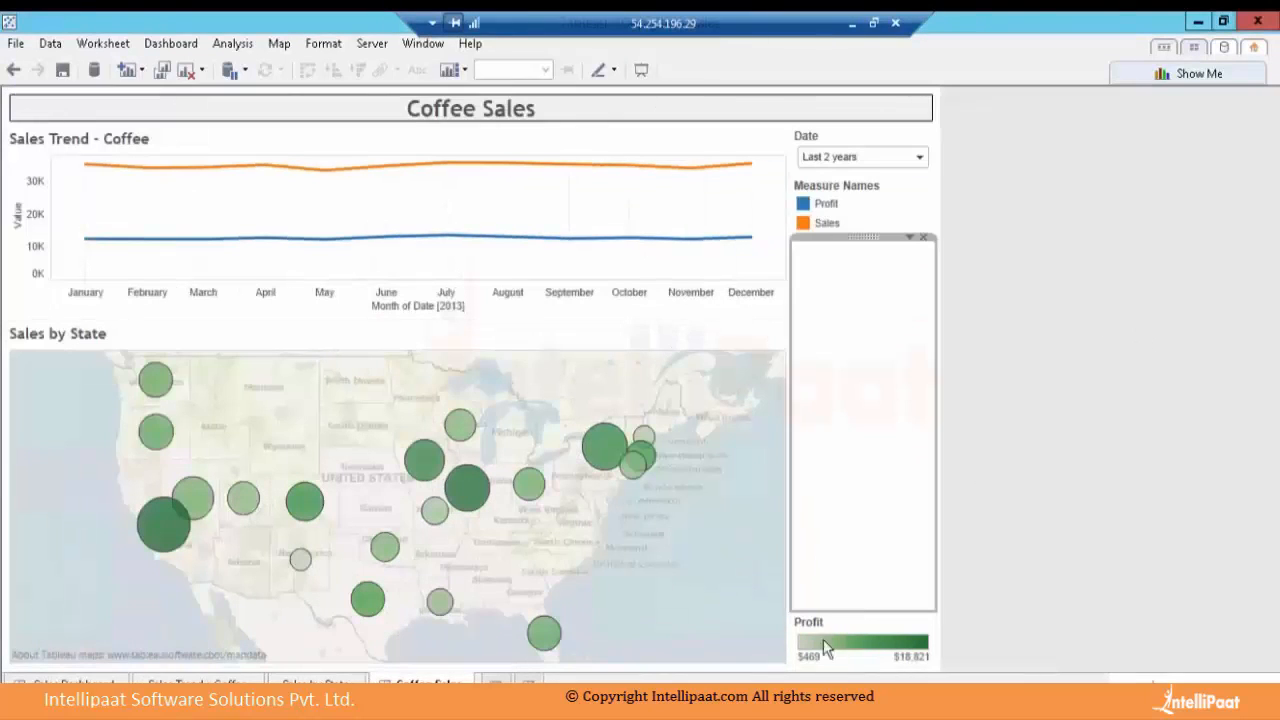
{"action": "left_click_drag", "start_coordinate": [830, 610], "coordinate": [832, 327]}
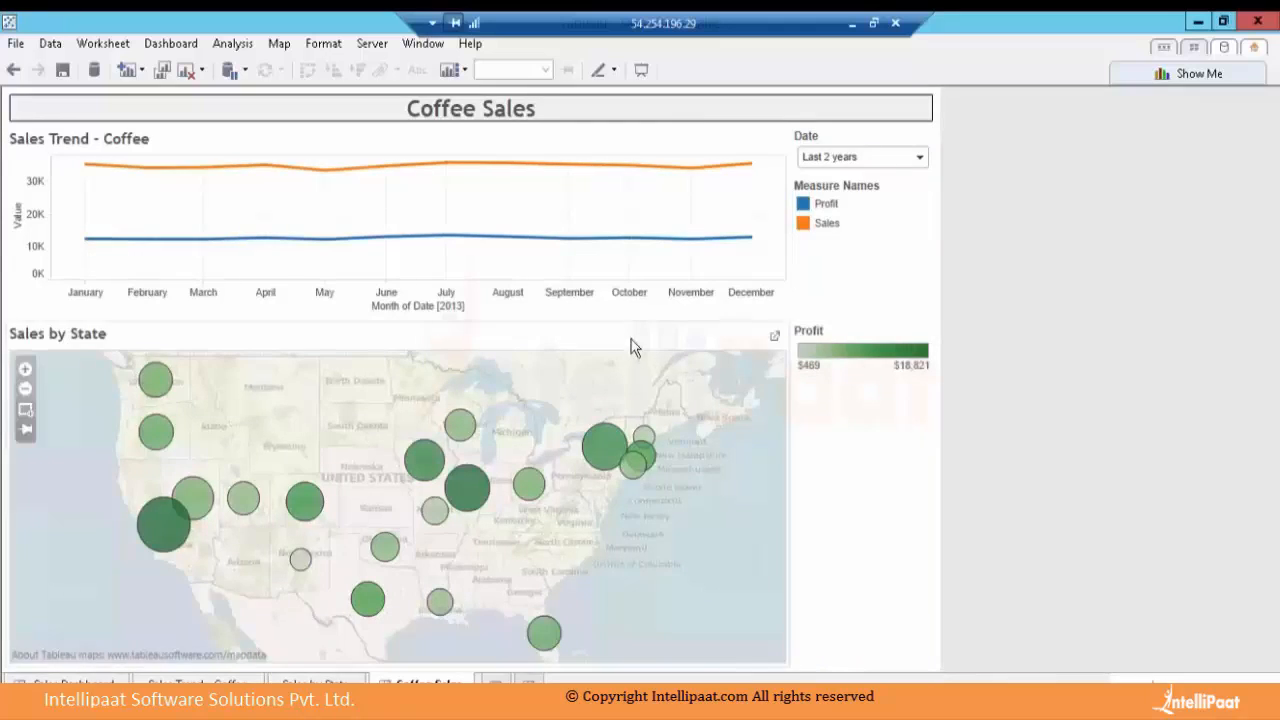
Set the dashboard's Date filter to the last 3 years
{"action": "left_click", "coordinate": [920, 158]}
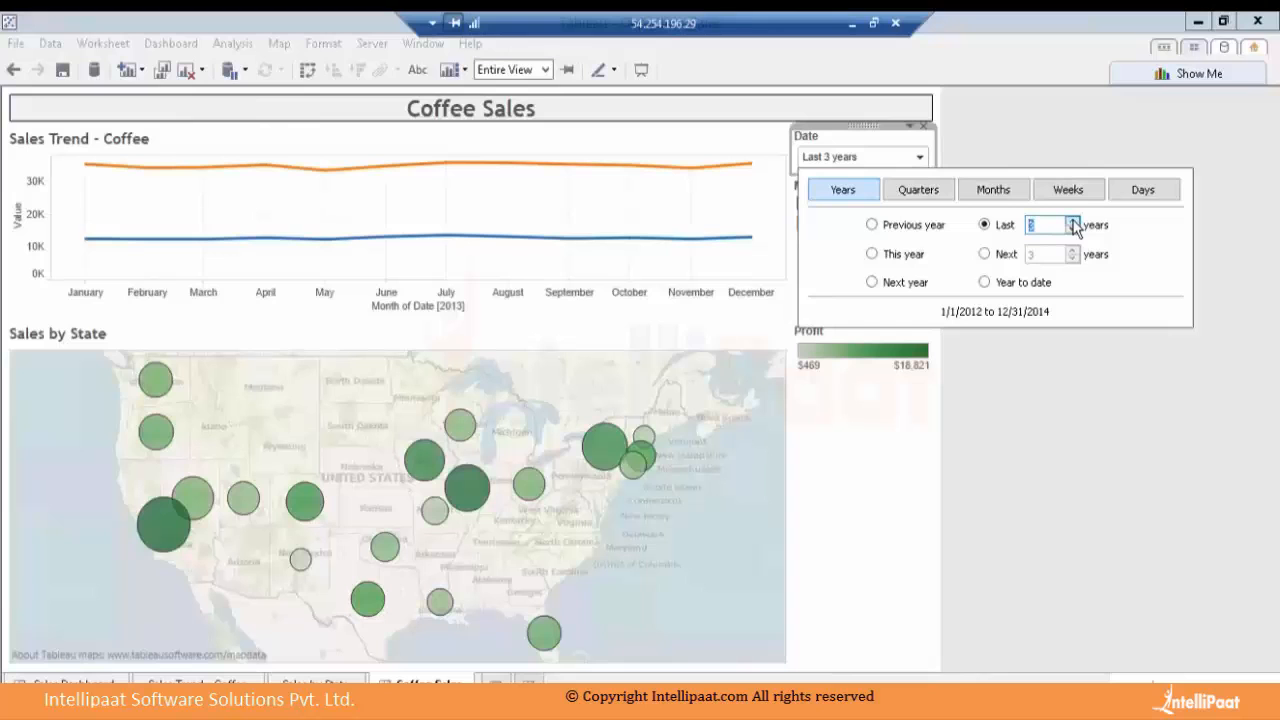
{"action": "left_click", "coordinate": [993, 447]}
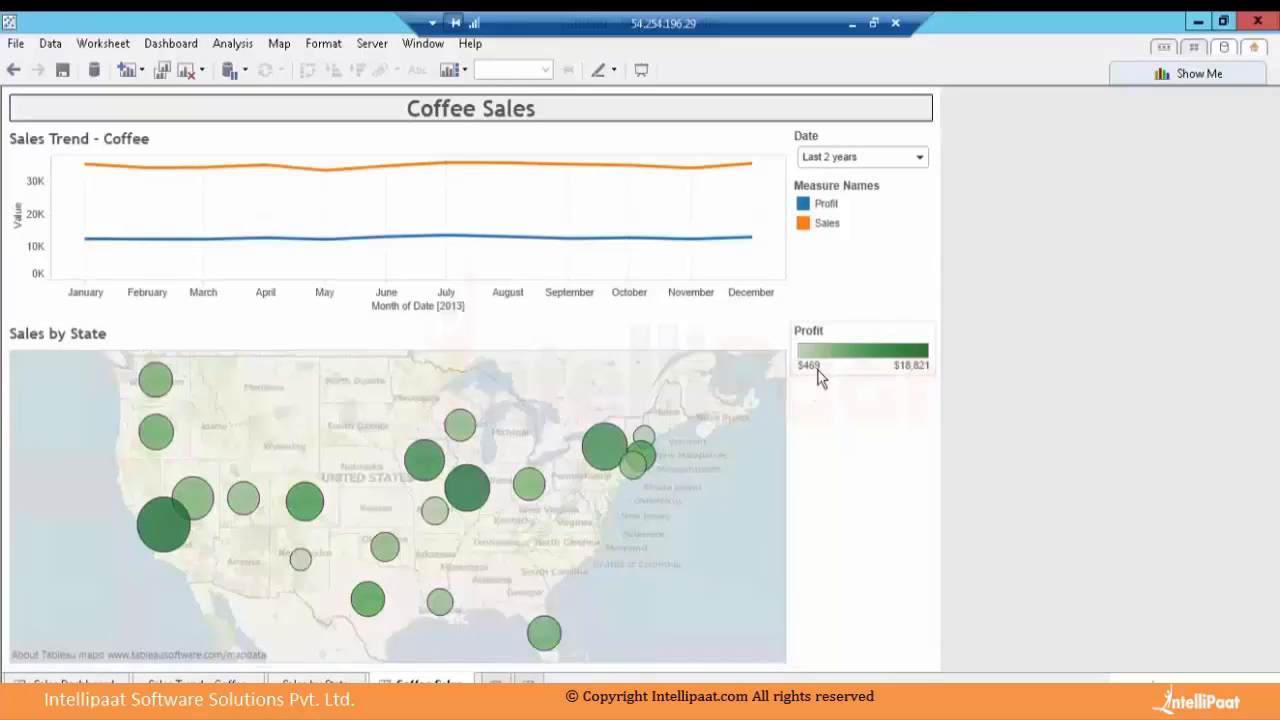
{"action": "left_click", "coordinate": [921, 160]}
{"action": "left_click", "coordinate": [1073, 221]}
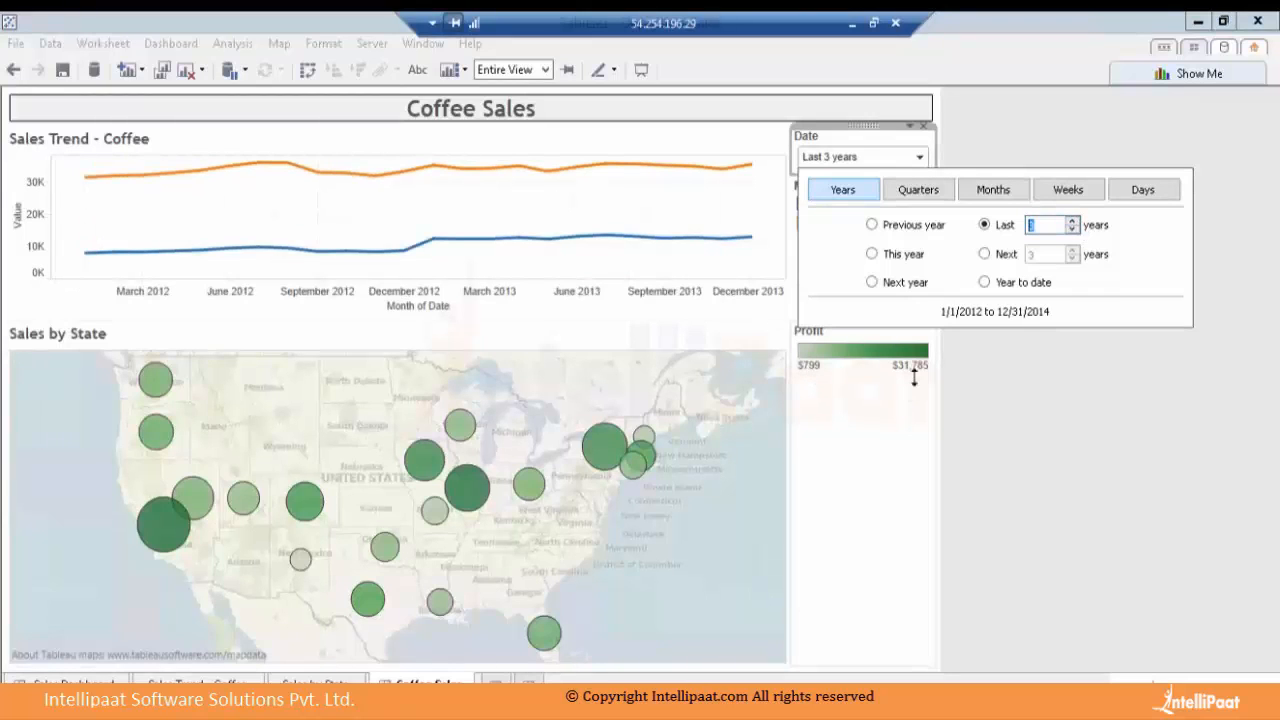
{"action": "left_click", "coordinate": [1017, 471]}
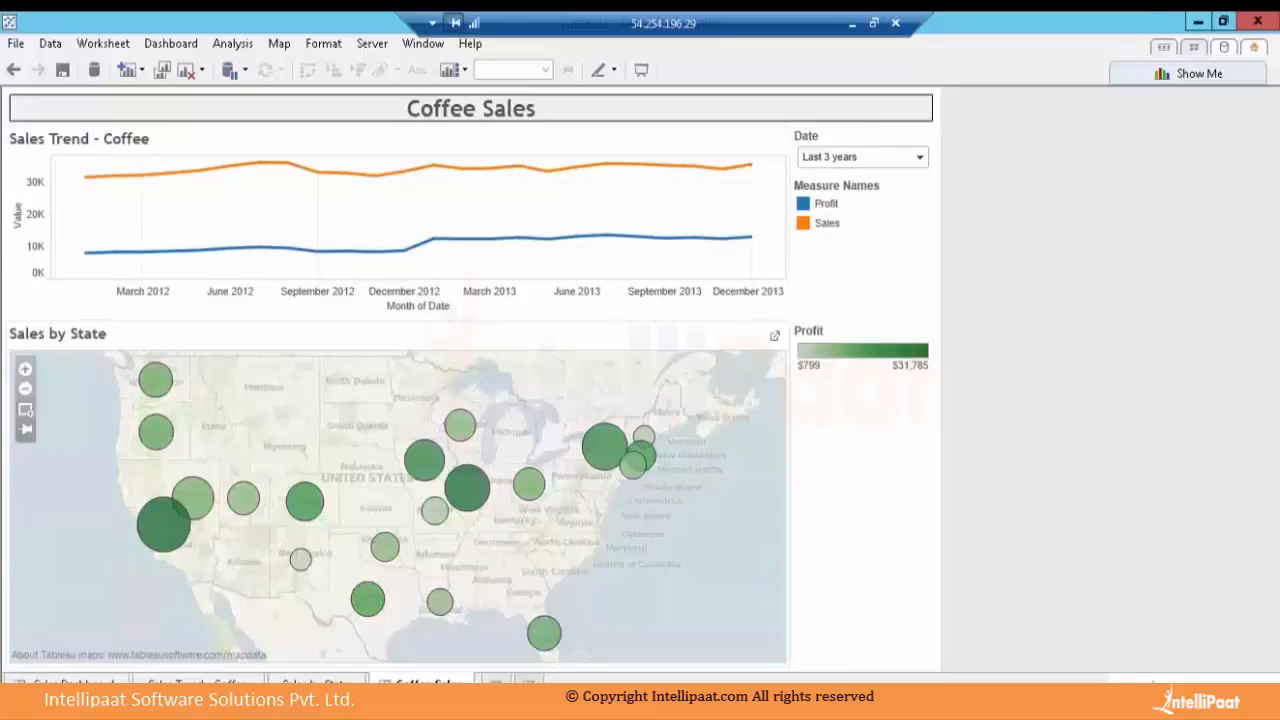
Hide the Sales by State and Sales Trend - Coffee worksheets, keeping only the dashboards in view
{"action": "right_click", "coordinate": [330, 683]}
{"action": "left_click", "coordinate": [378, 490]}
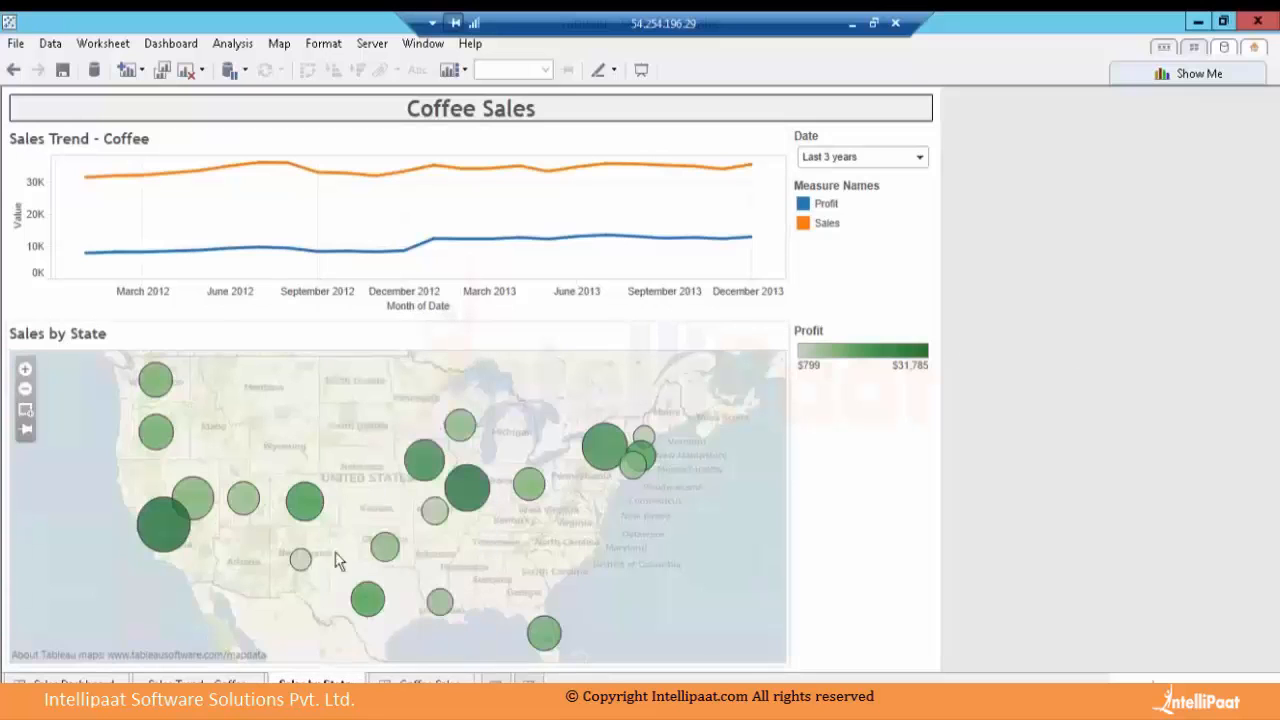
{"action": "left_click", "coordinate": [187, 680]}
{"action": "right_click", "coordinate": [187, 680]}
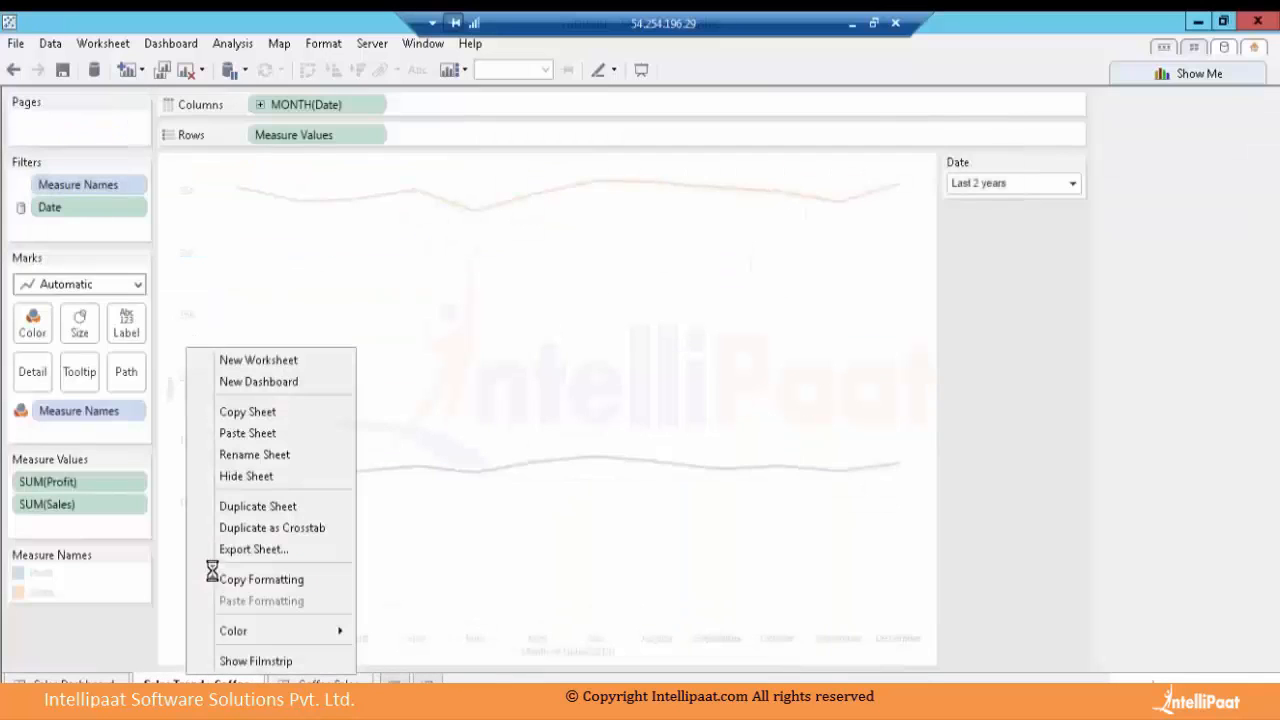
{"action": "left_click", "coordinate": [239, 474]}
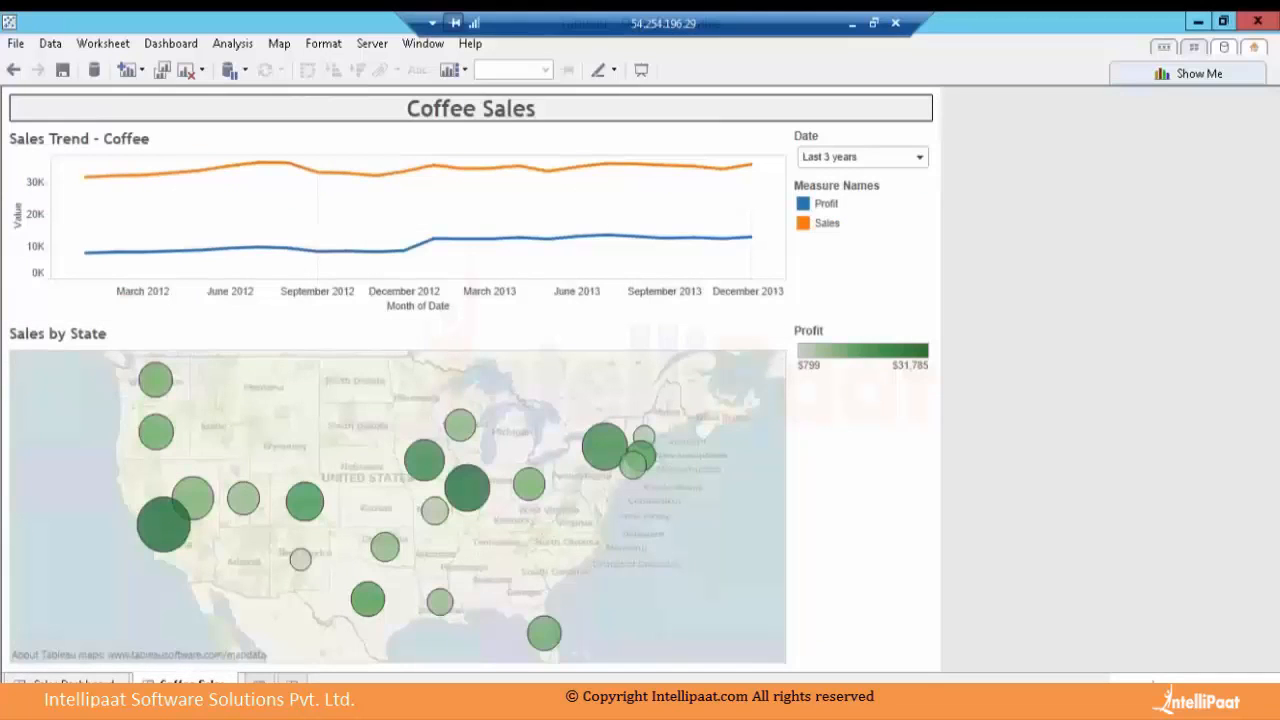
Add a new blank worksheet, view the Sales Dashboard, and return to the new sheet
{"action": "left_click", "coordinate": [259, 684]}
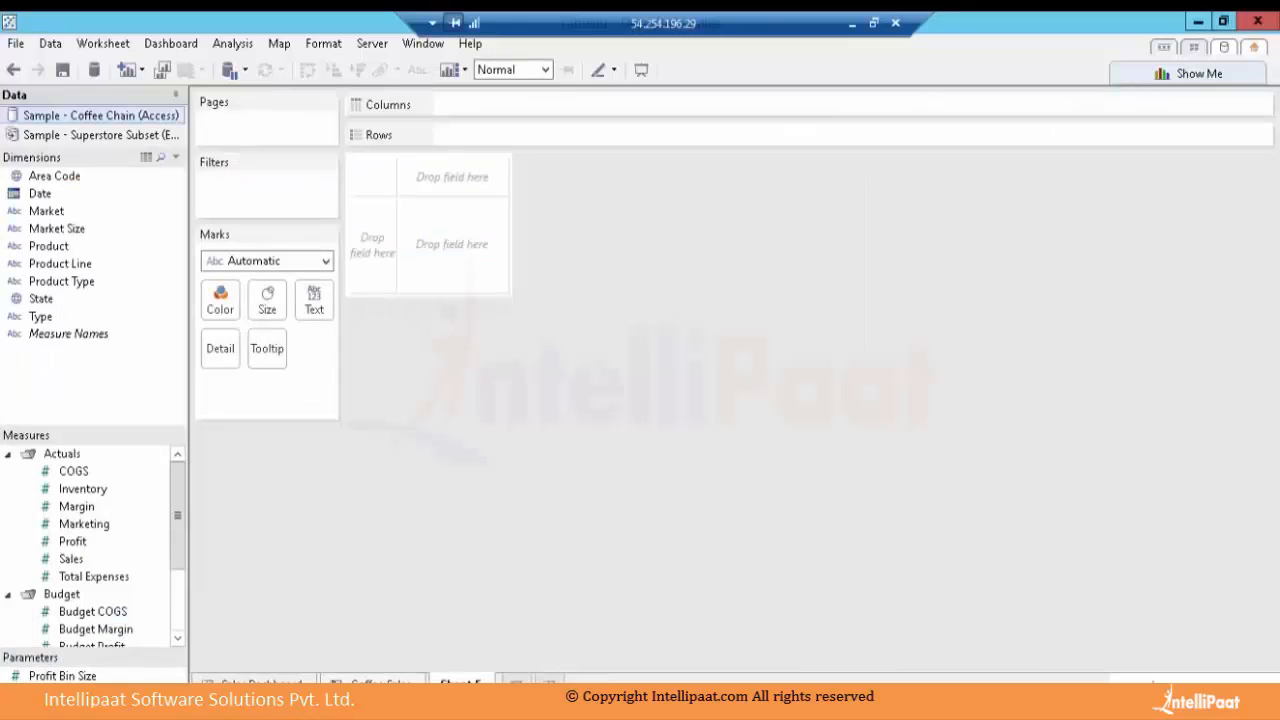
{"action": "left_click", "coordinate": [261, 684]}
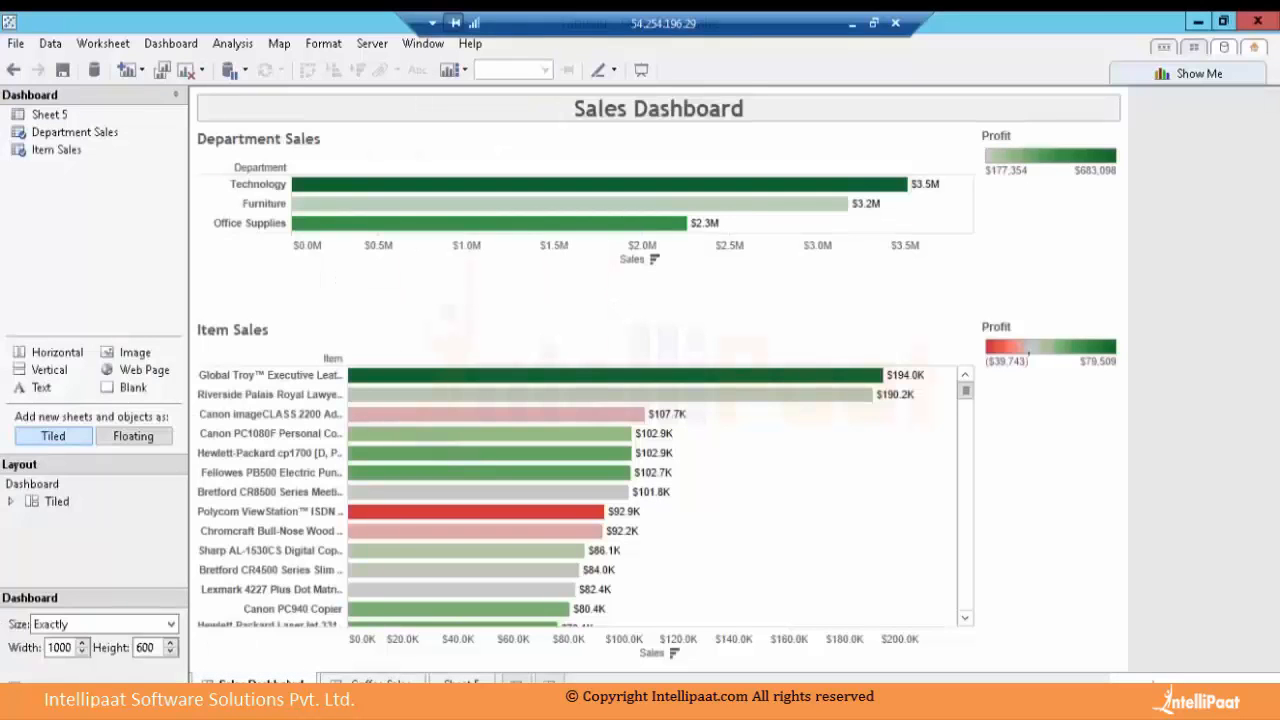
{"action": "left_click", "coordinate": [461, 684]}
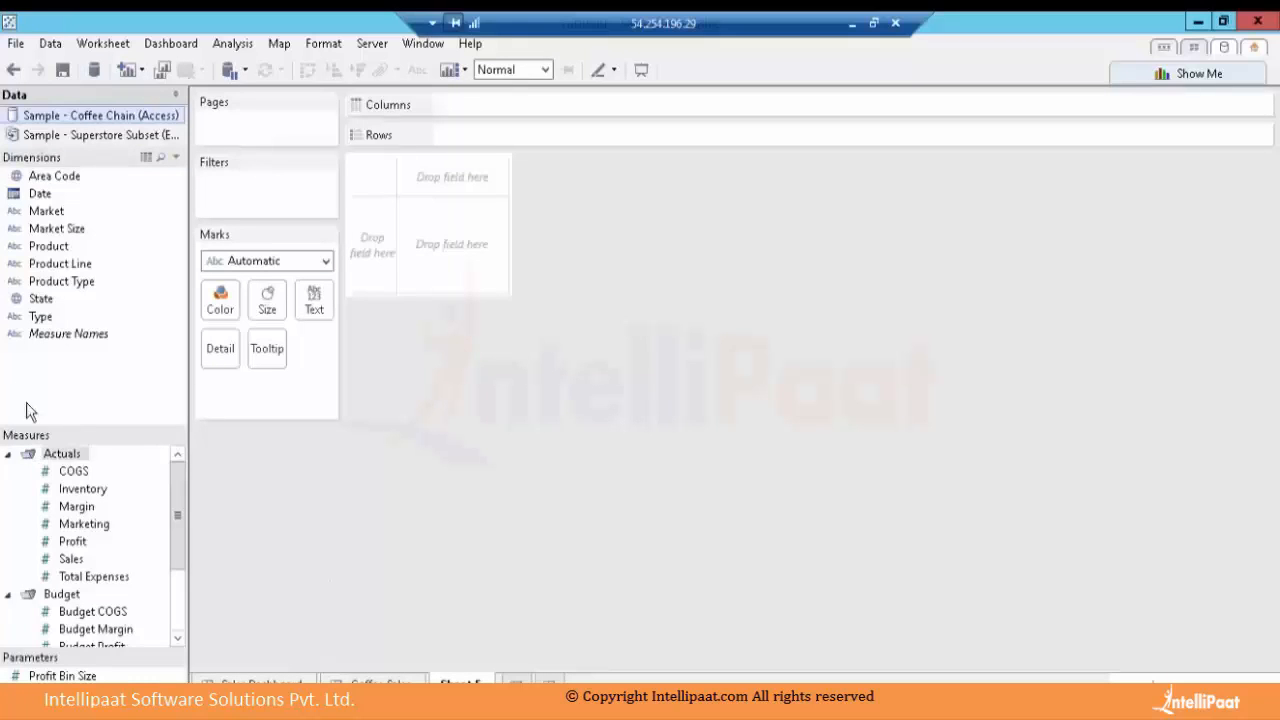
Start a calculated field named Nav in the Coffee Chain data source with the formula "Click to navigate"
{"action": "right_click", "coordinate": [28, 376]}
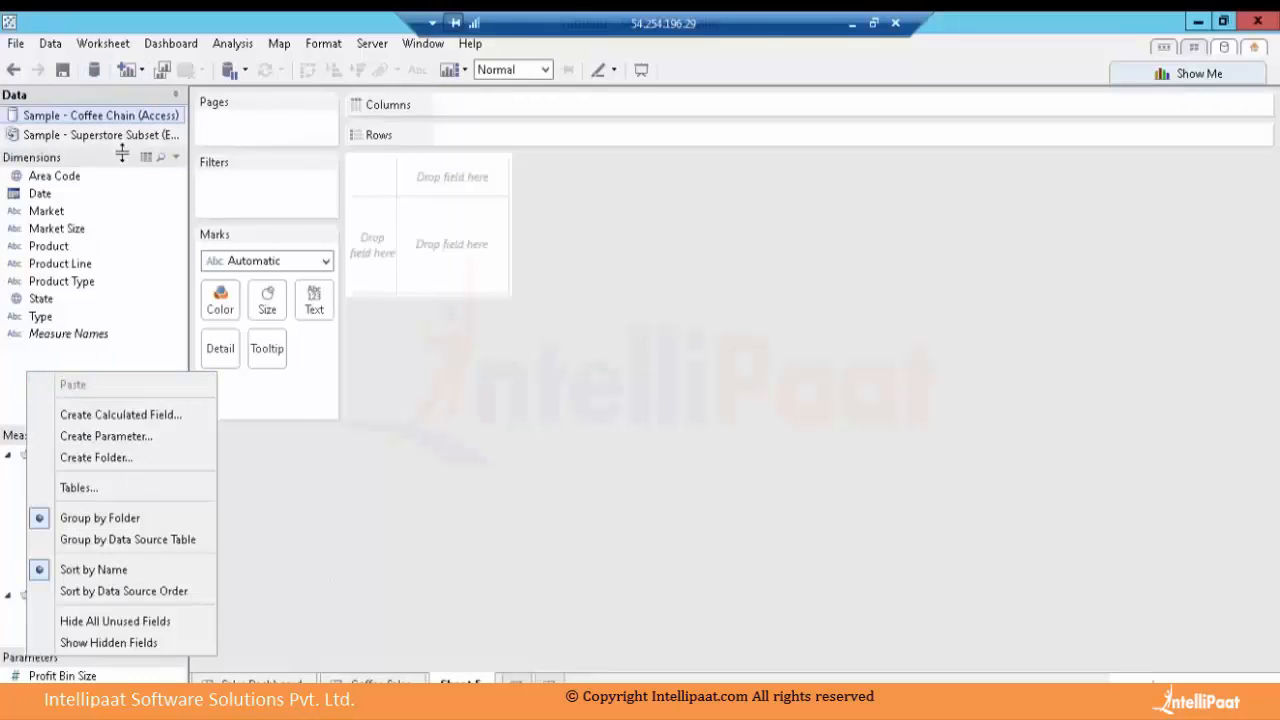
{"action": "left_click", "coordinate": [100, 414]}
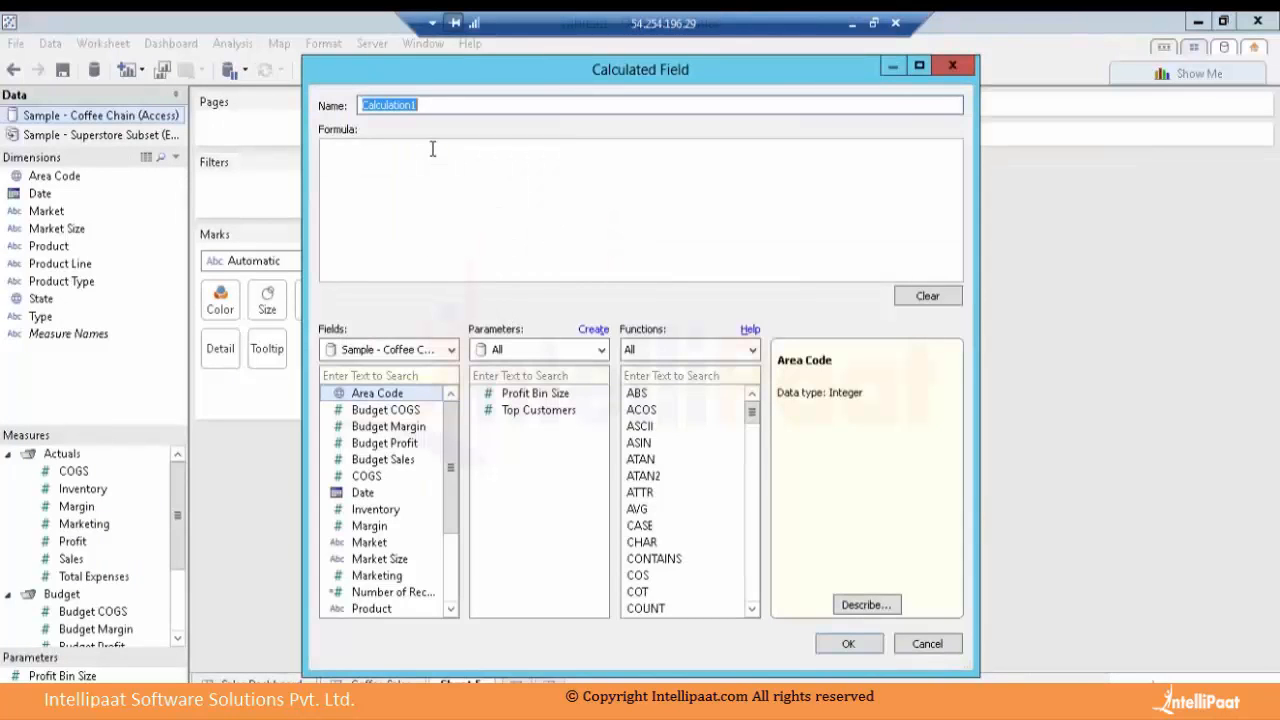
{"action": "type", "text": "Nav"}
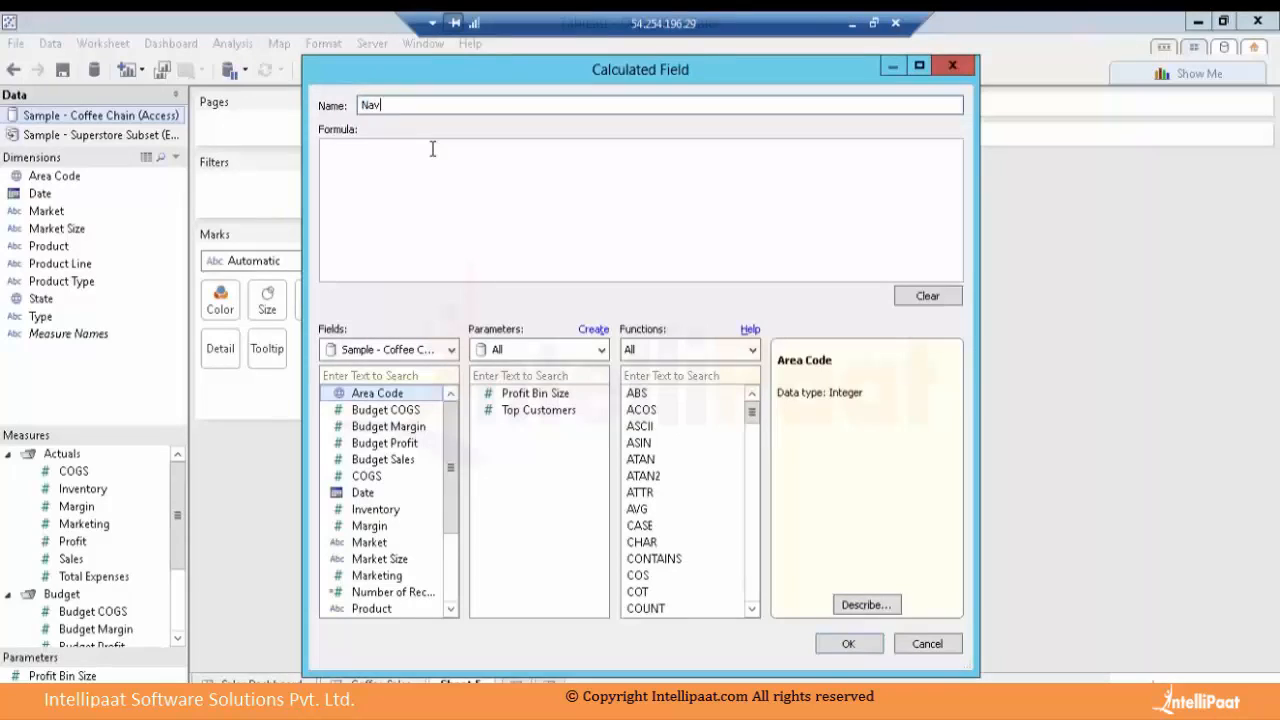
{"action": "left_click", "coordinate": [433, 149]}
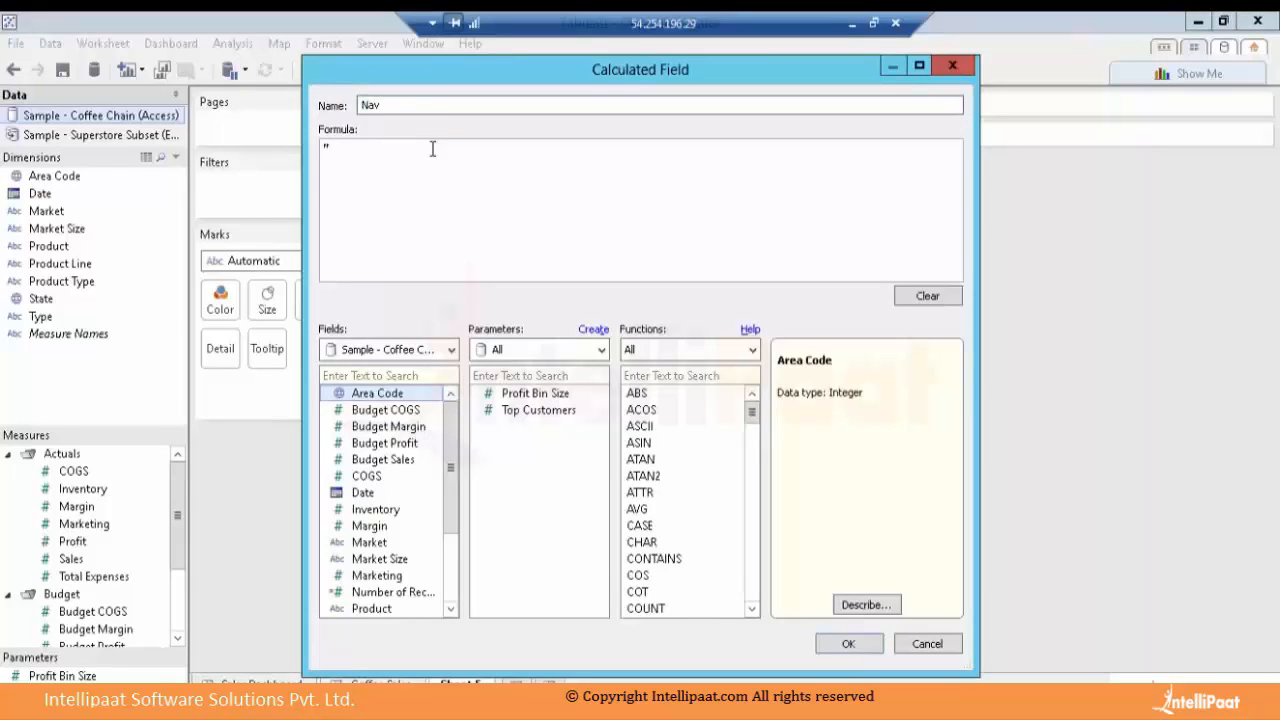
{"action": "type", "text": "\"Click to navigate\""}
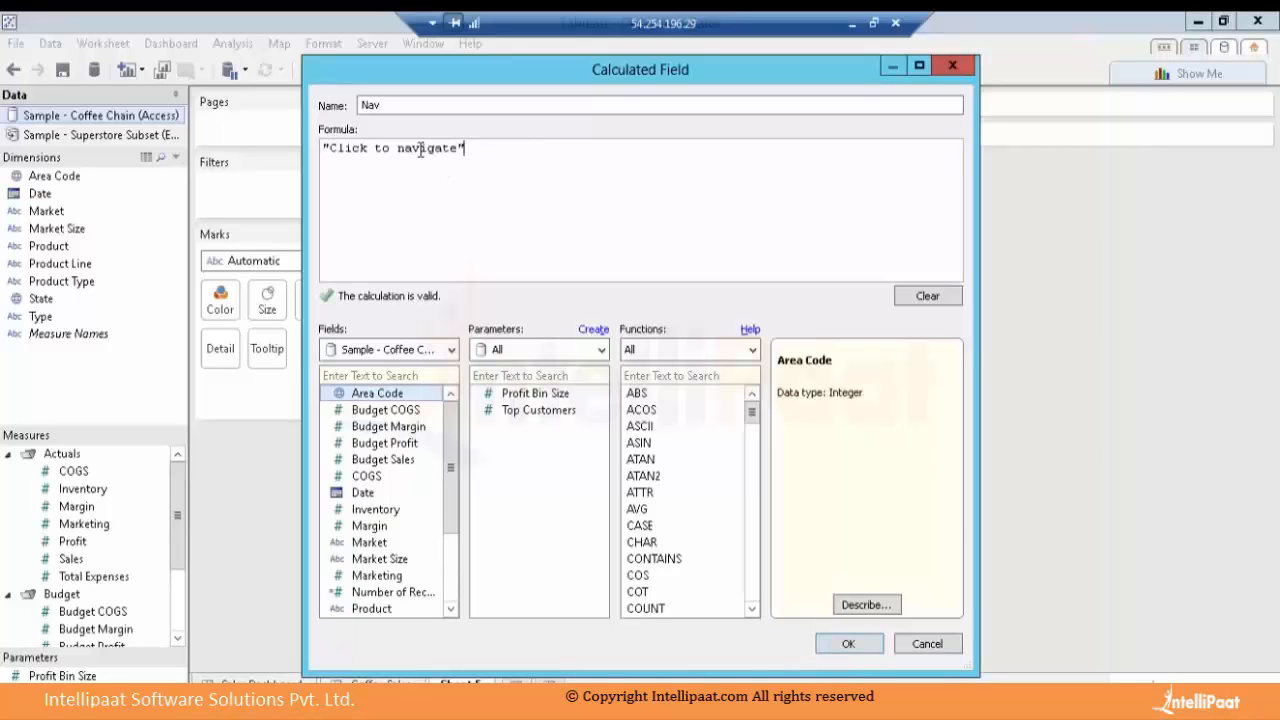
Change the Nav formula to "Click for Coffee Sales" and save the calculated field
{"action": "double_click", "coordinate": [421, 149]}
{"action": "key", "text": "BackSpace"}
{"action": "key", "text": "BackSpace"}
{"action": "key", "text": "BackSpace"}
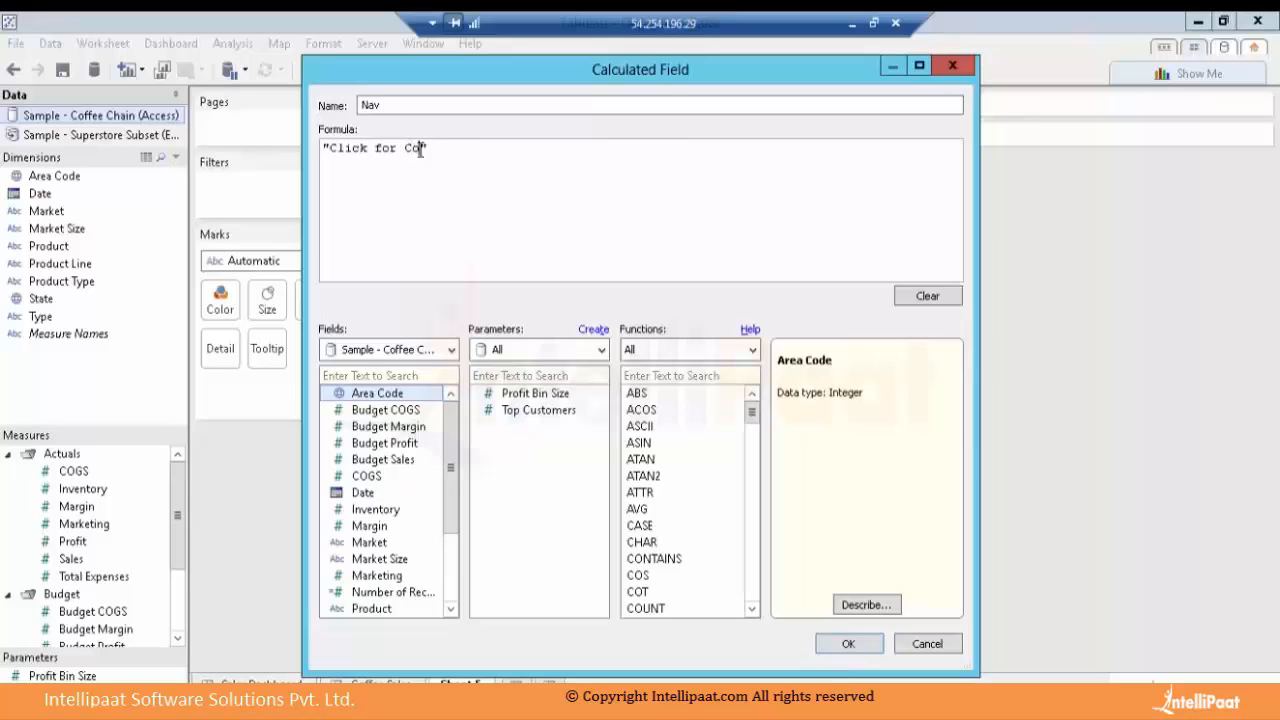
{"action": "type", "text": "for Coffee Sales"}
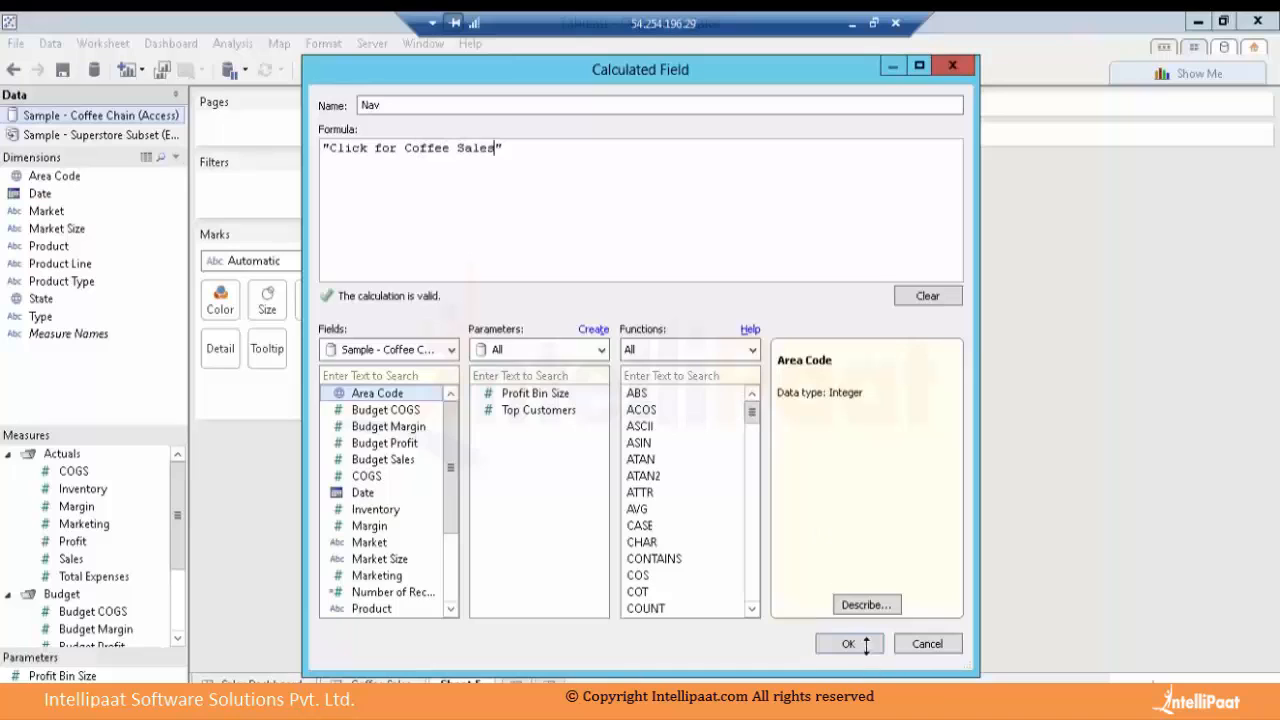
{"action": "left_click", "coordinate": [866, 646]}
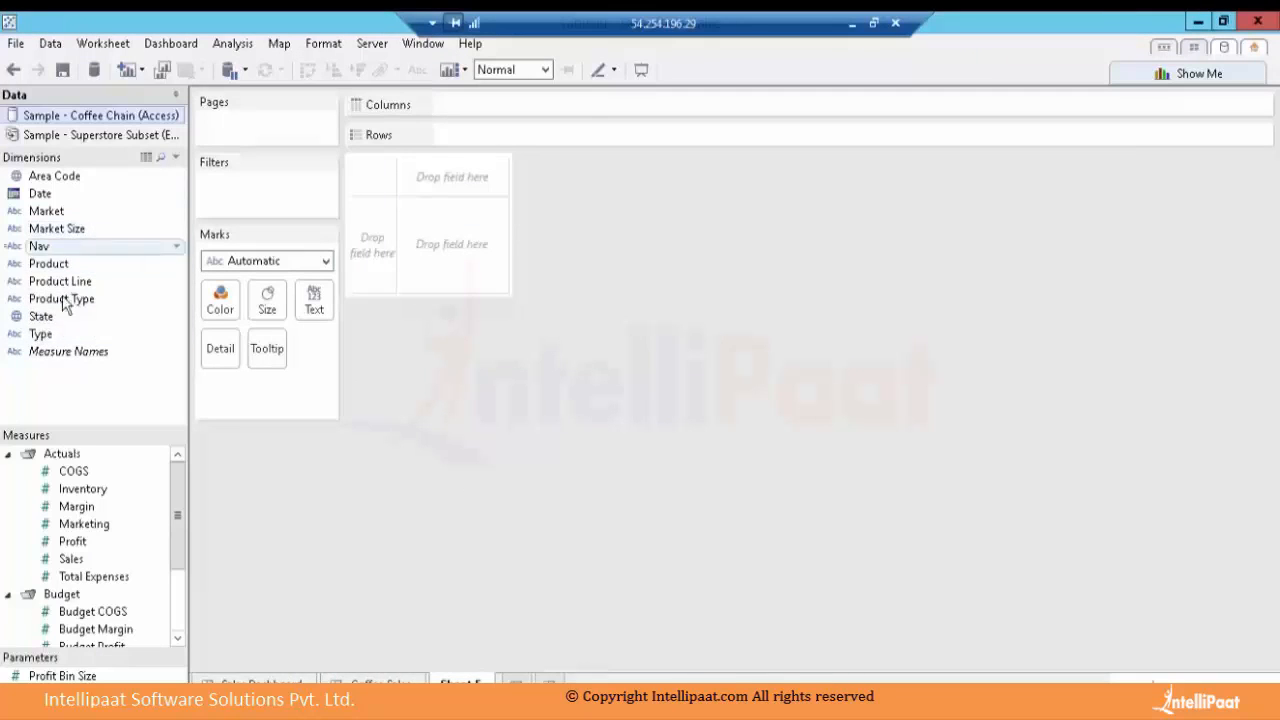
Place the Nav field on Columns, on Rows and on the Text mark
{"action": "left_click_drag", "start_coordinate": [42, 247], "coordinate": [450, 105]}
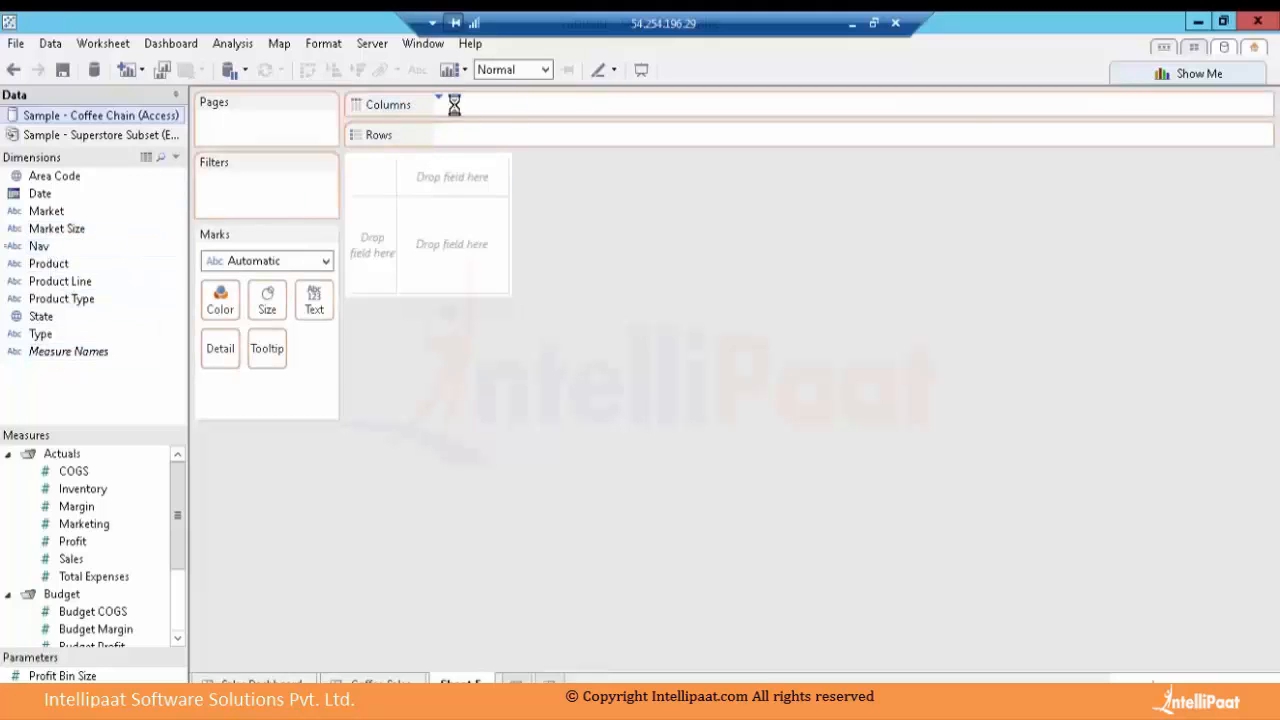
{"action": "left_click_drag", "start_coordinate": [42, 250], "coordinate": [470, 136]}
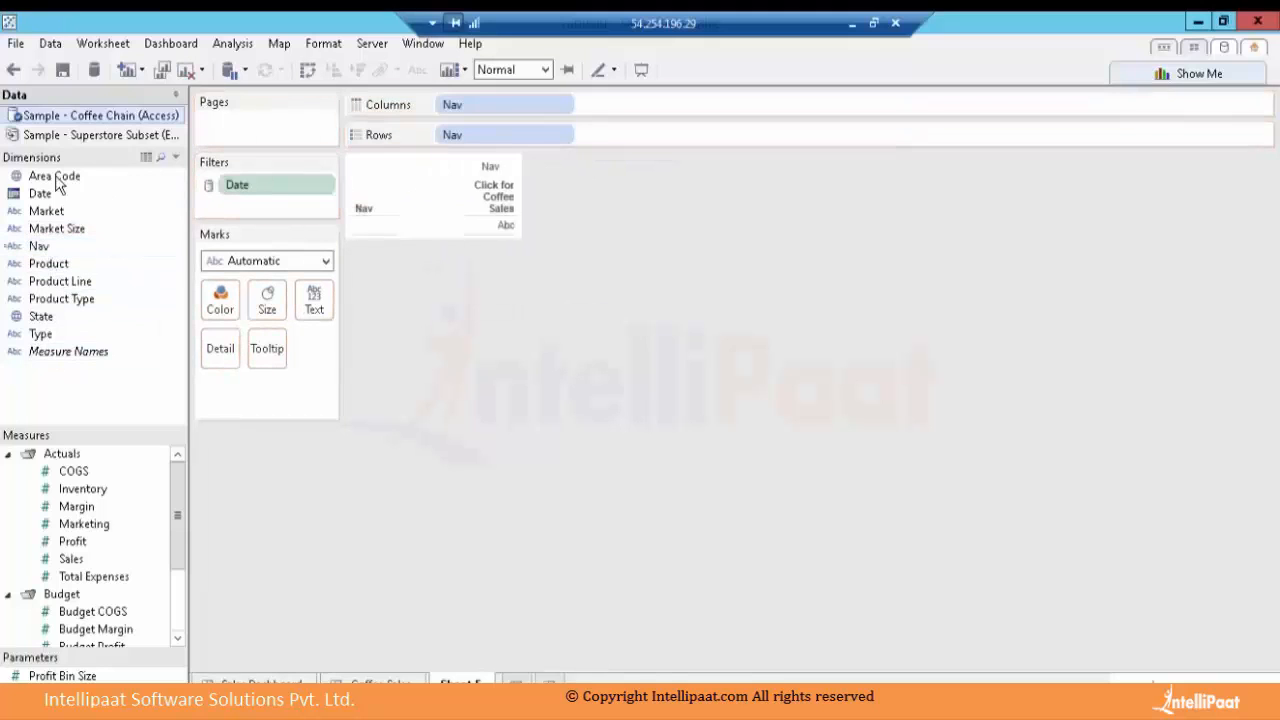
{"action": "left_click_drag", "start_coordinate": [40, 247], "coordinate": [316, 317]}
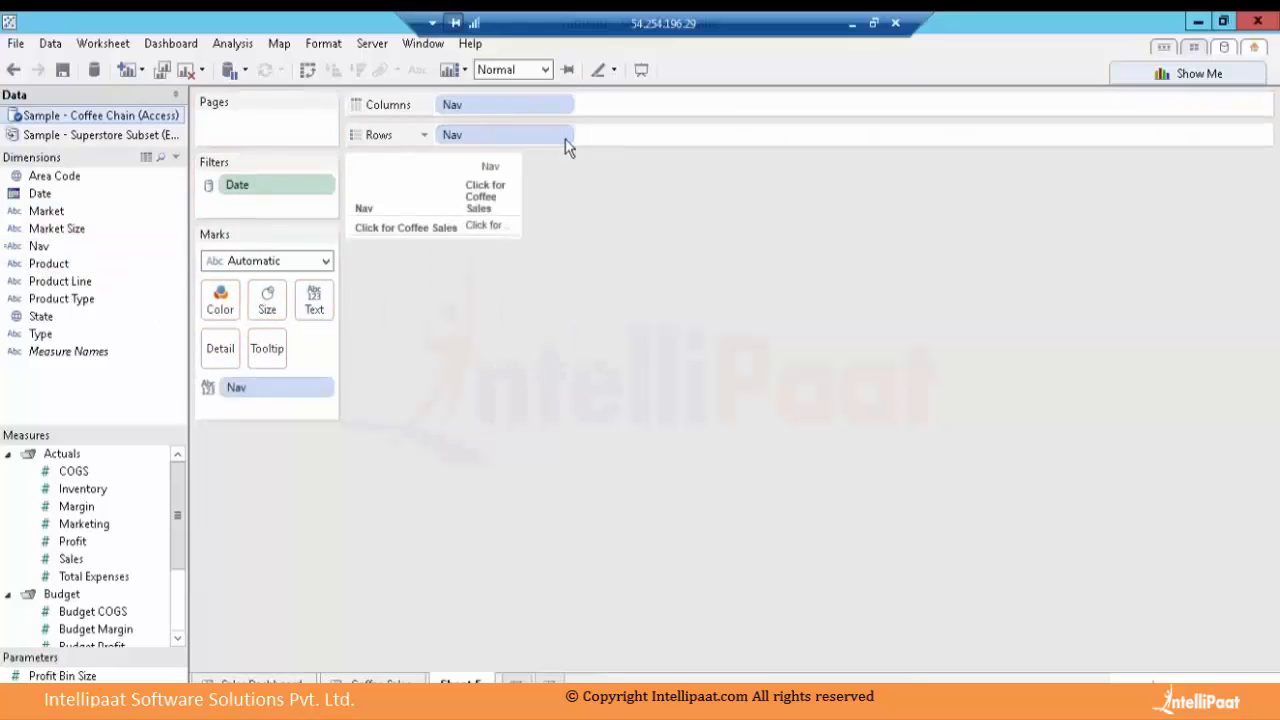
Hide the Nav row and column headers, and enlarge the cell's width and height to fit the full label
{"action": "left_click", "coordinate": [564, 135]}
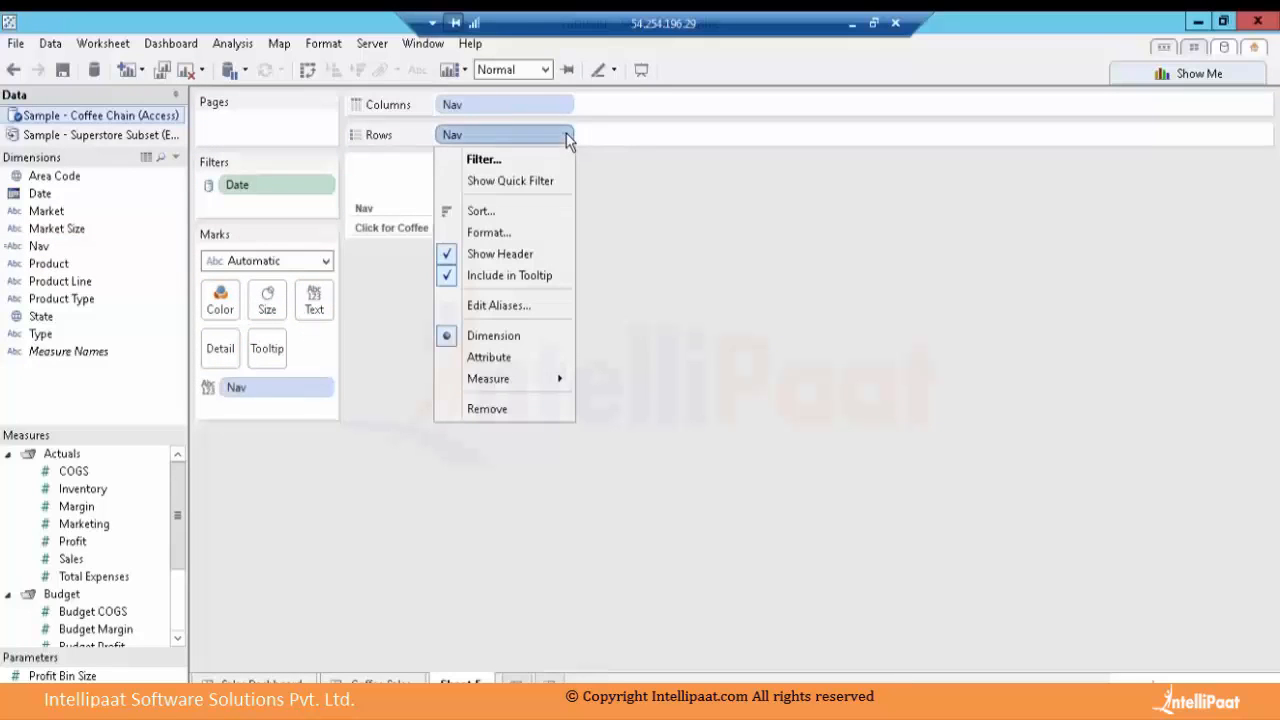
{"action": "left_click", "coordinate": [500, 254]}
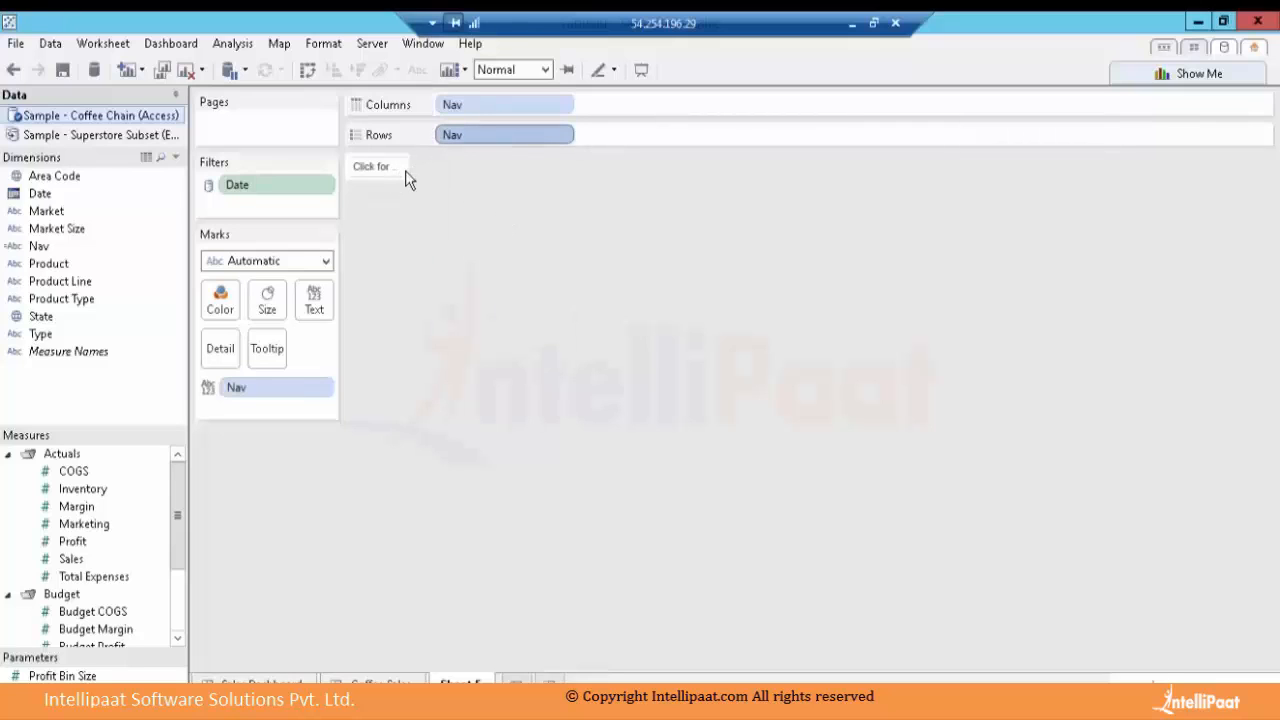
{"action": "left_click_drag", "start_coordinate": [406, 171], "coordinate": [514, 174]}
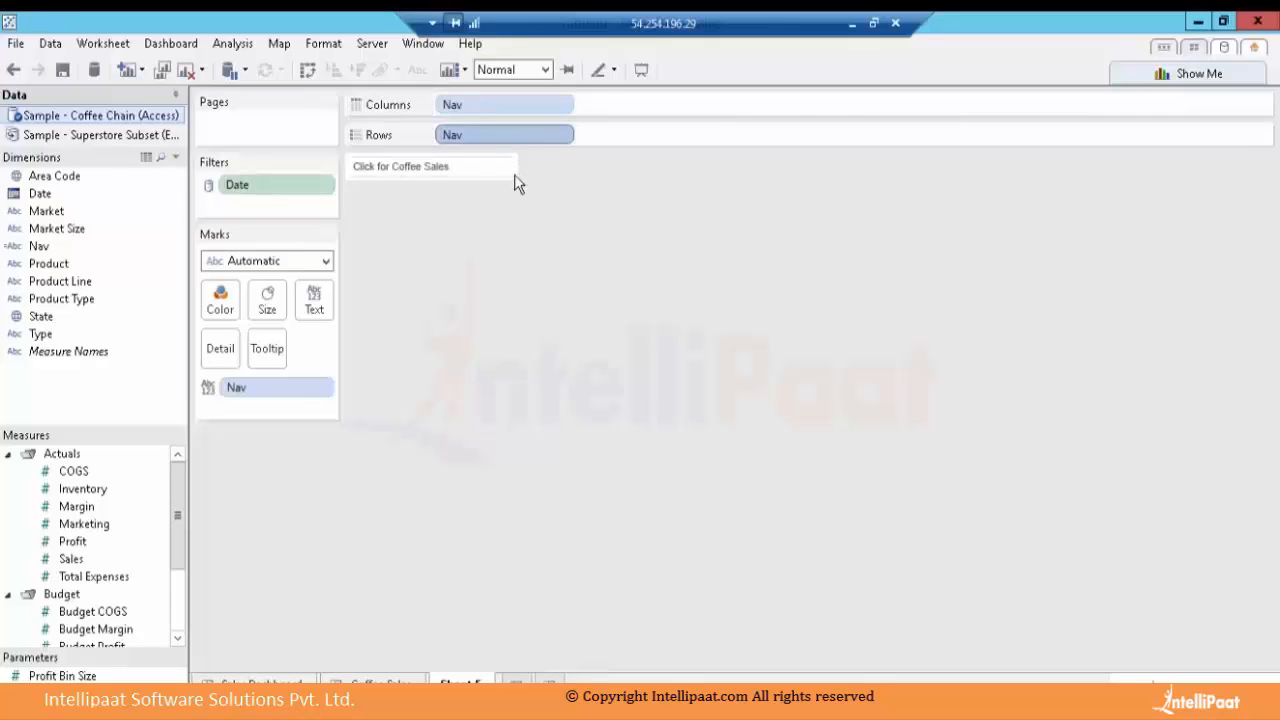
{"action": "mouse_move", "coordinate": [394, 177]}
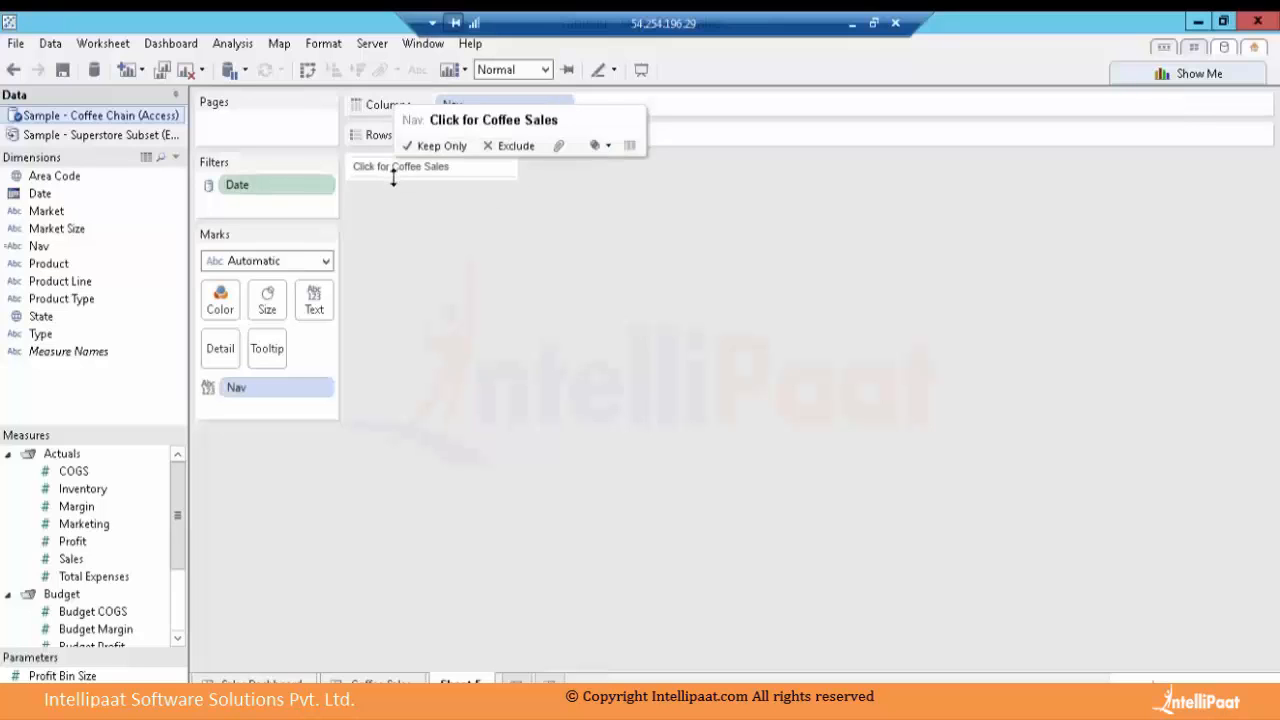
{"action": "left_click_drag", "start_coordinate": [394, 177], "coordinate": [394, 195]}
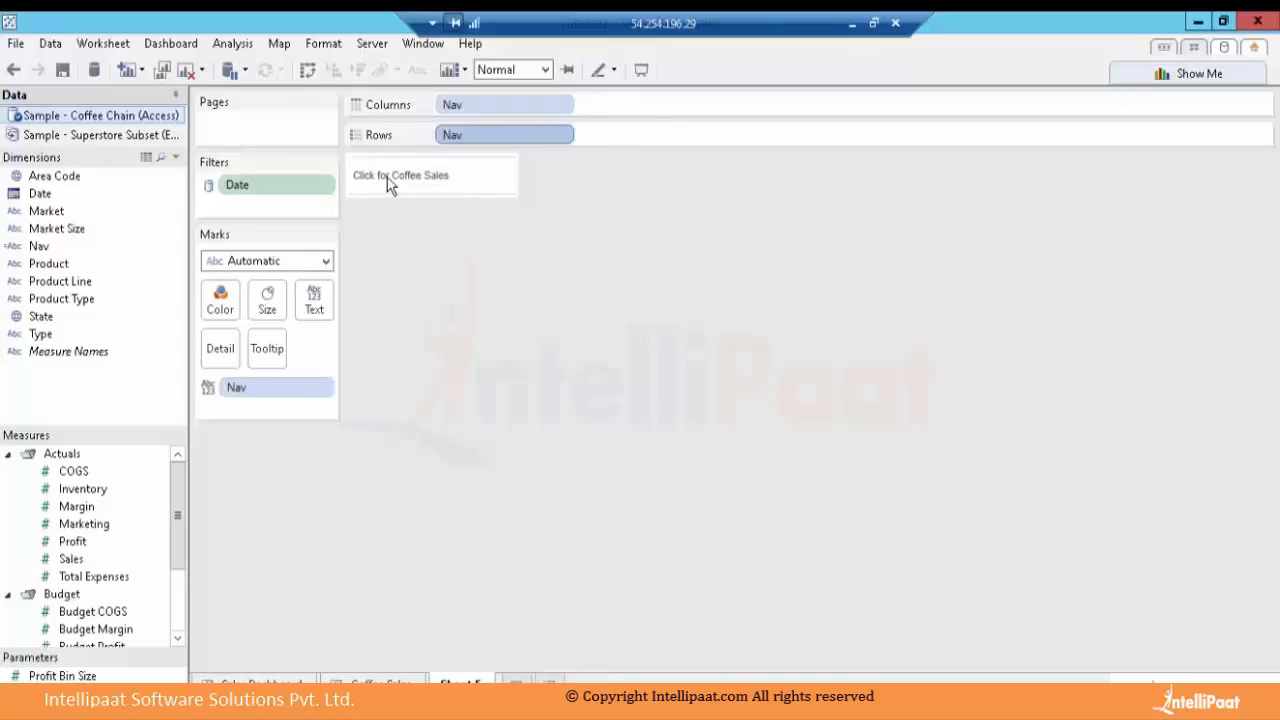
Format the Nav field's pane text as 10 pt bold and close the formatting options
{"action": "right_click", "coordinate": [387, 177]}
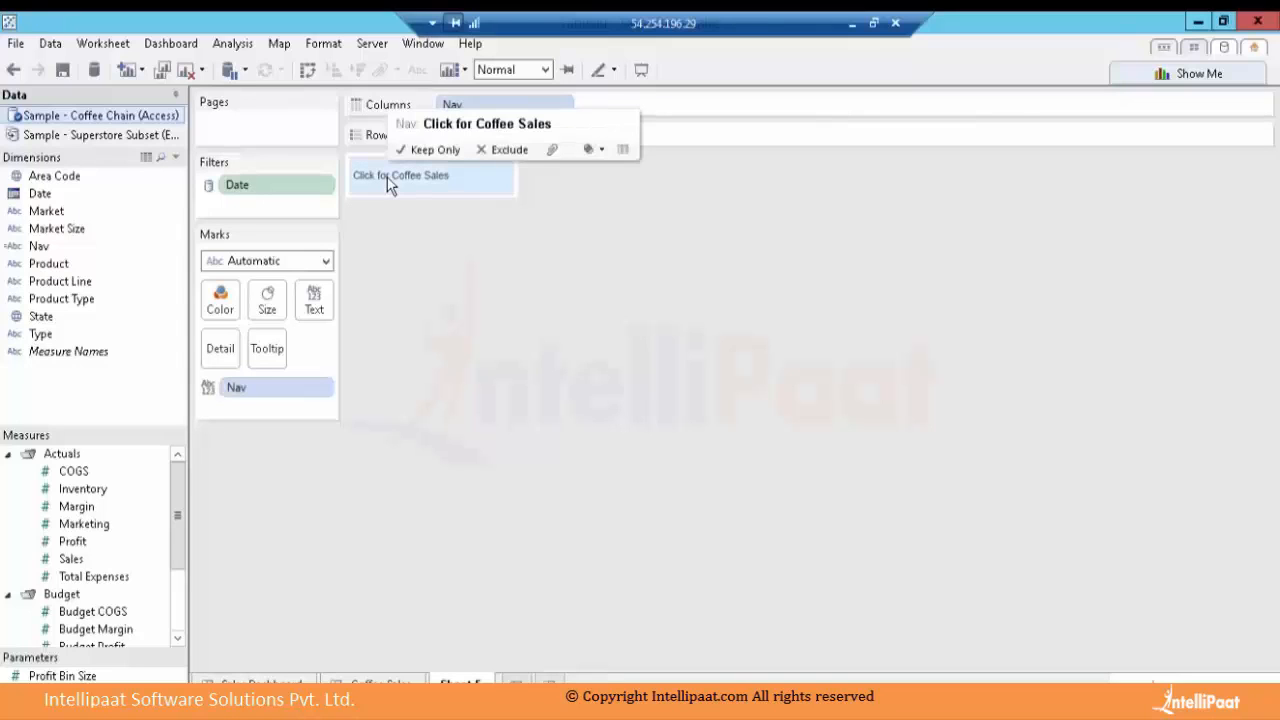
{"action": "left_click", "coordinate": [355, 314]}
{"action": "right_click", "coordinate": [328, 387]}
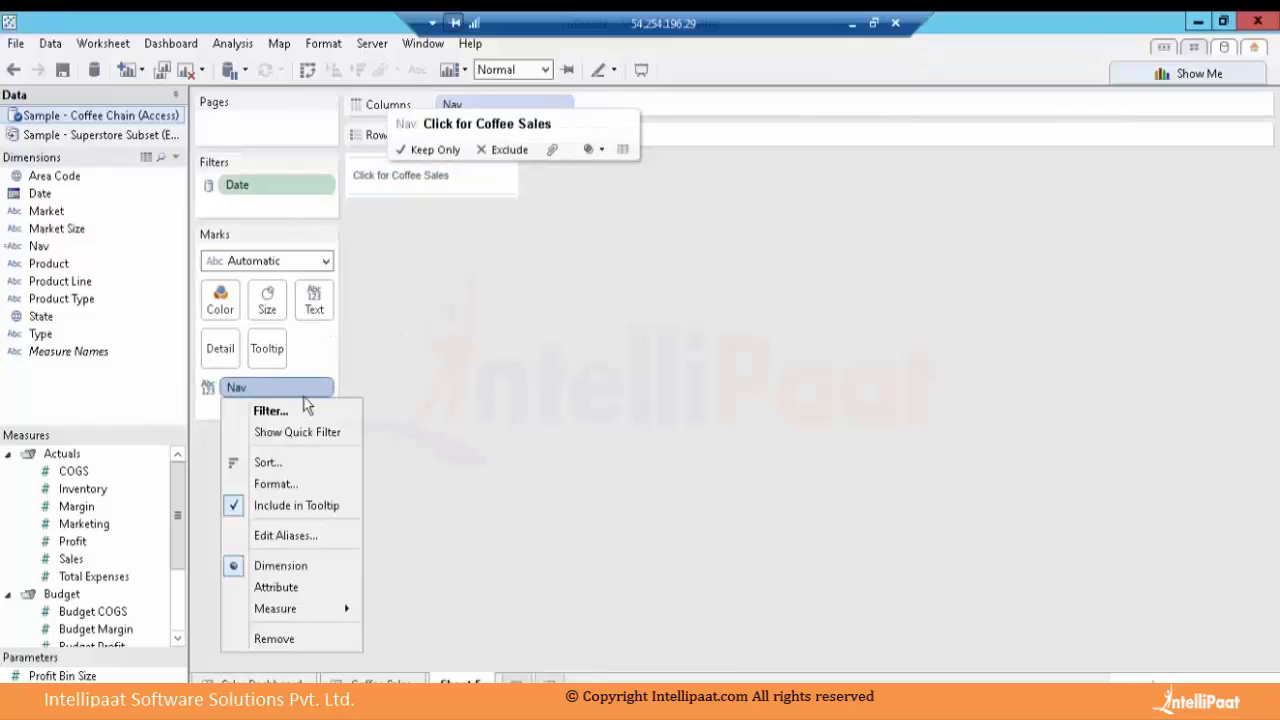
{"action": "left_click", "coordinate": [272, 484]}
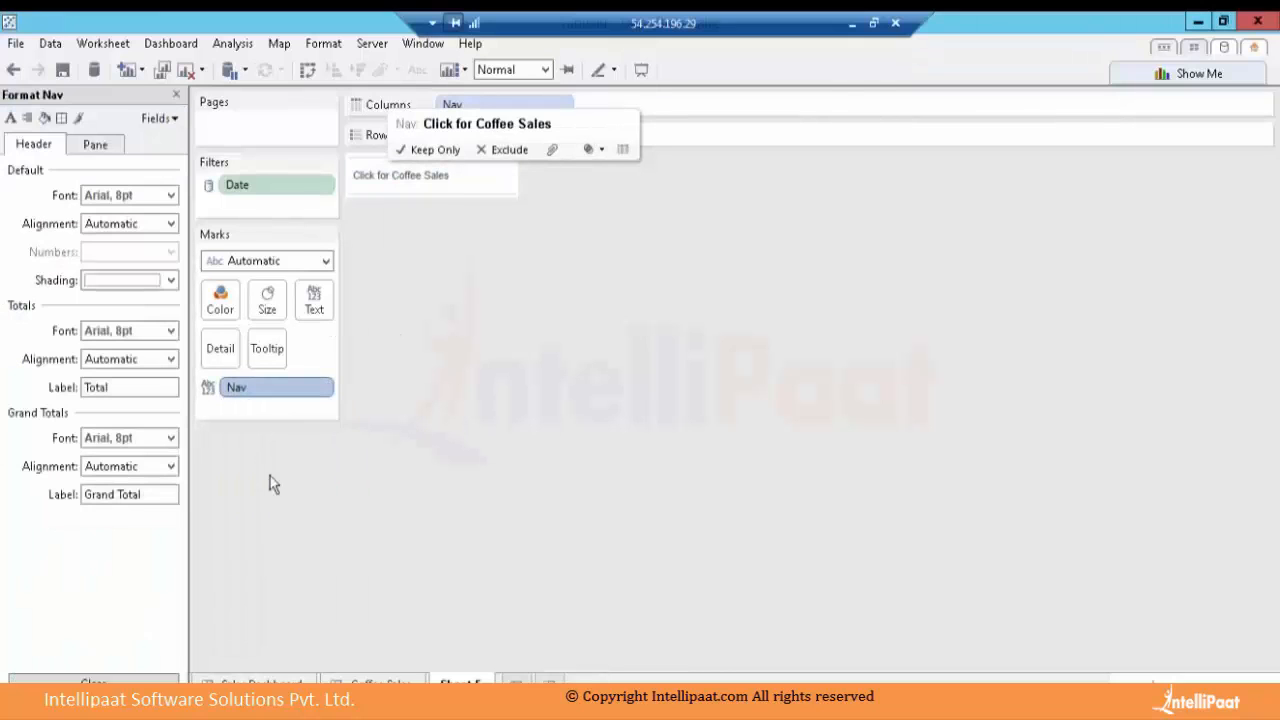
{"action": "left_click", "coordinate": [168, 197]}
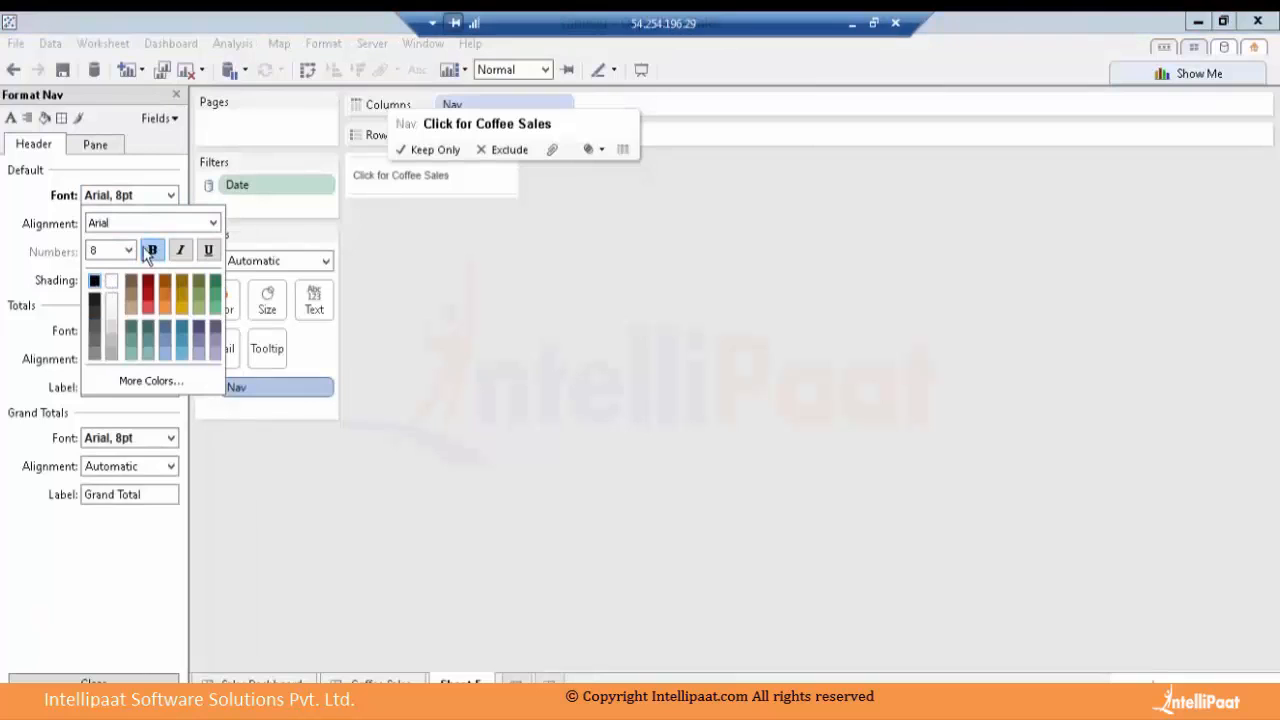
{"action": "left_click", "coordinate": [95, 144]}
{"action": "left_click", "coordinate": [160, 195]}
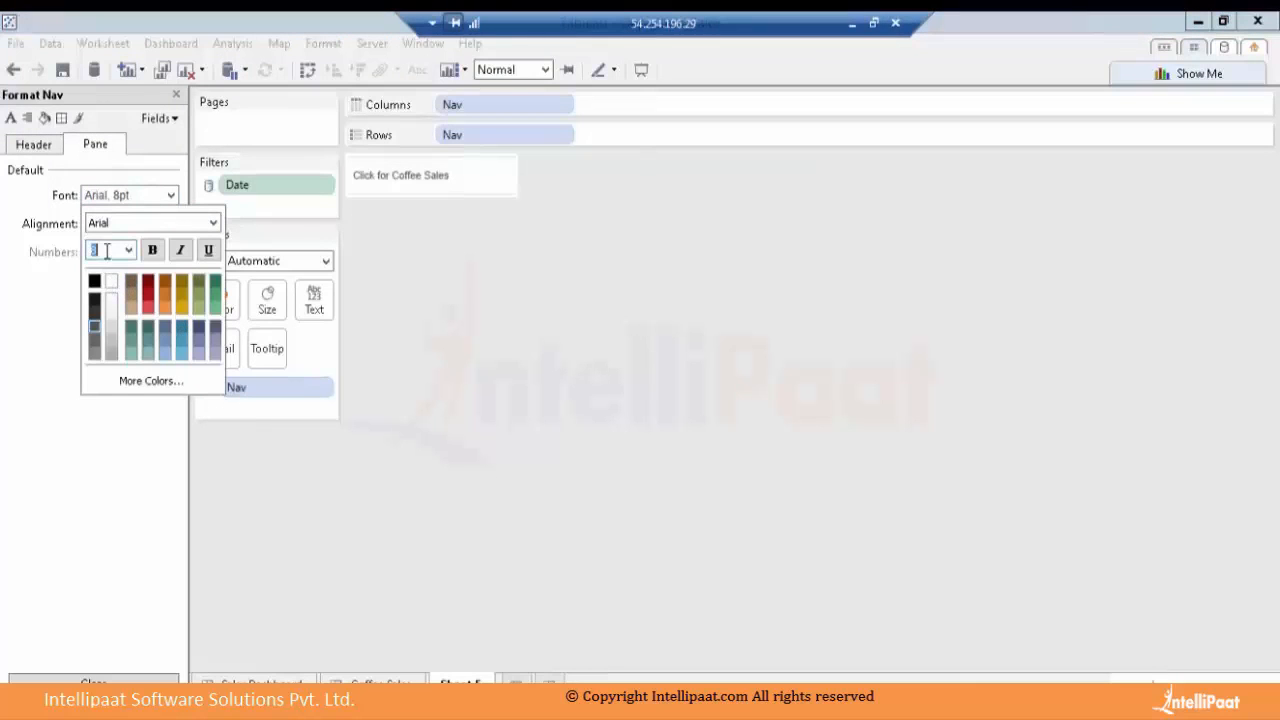
{"action": "left_click", "coordinate": [128, 250]}
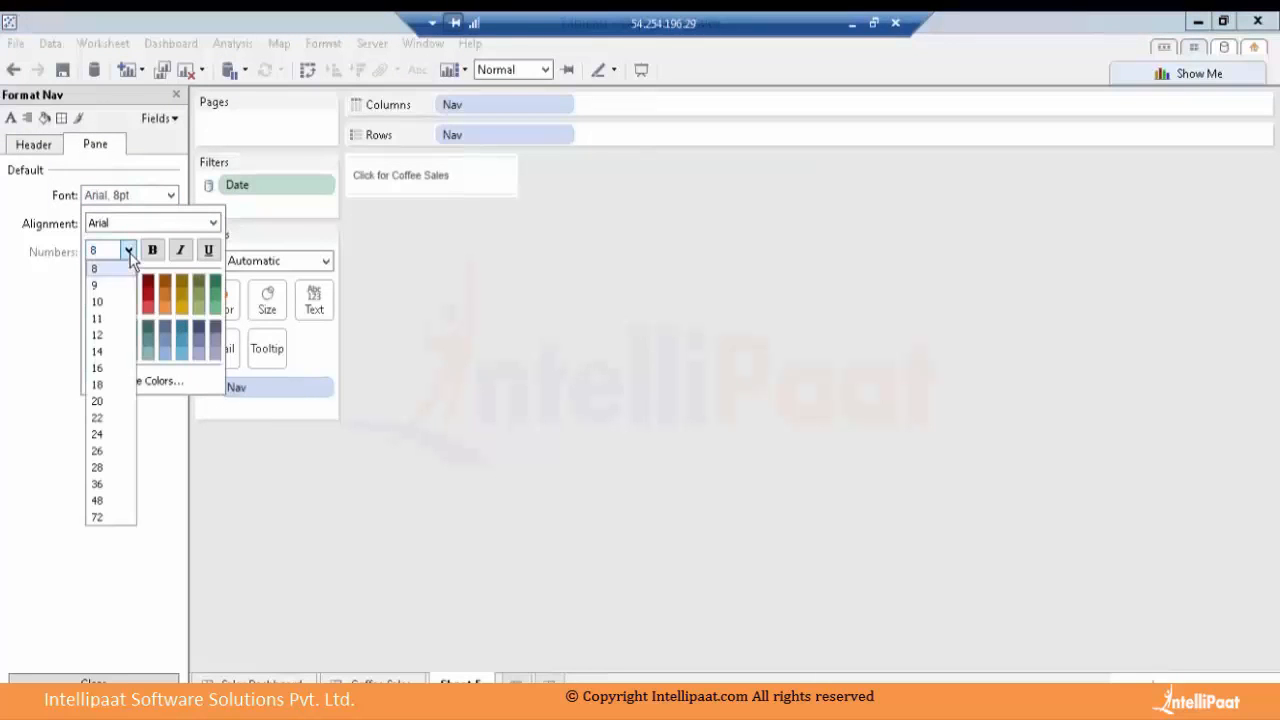
{"action": "left_click", "coordinate": [98, 302]}
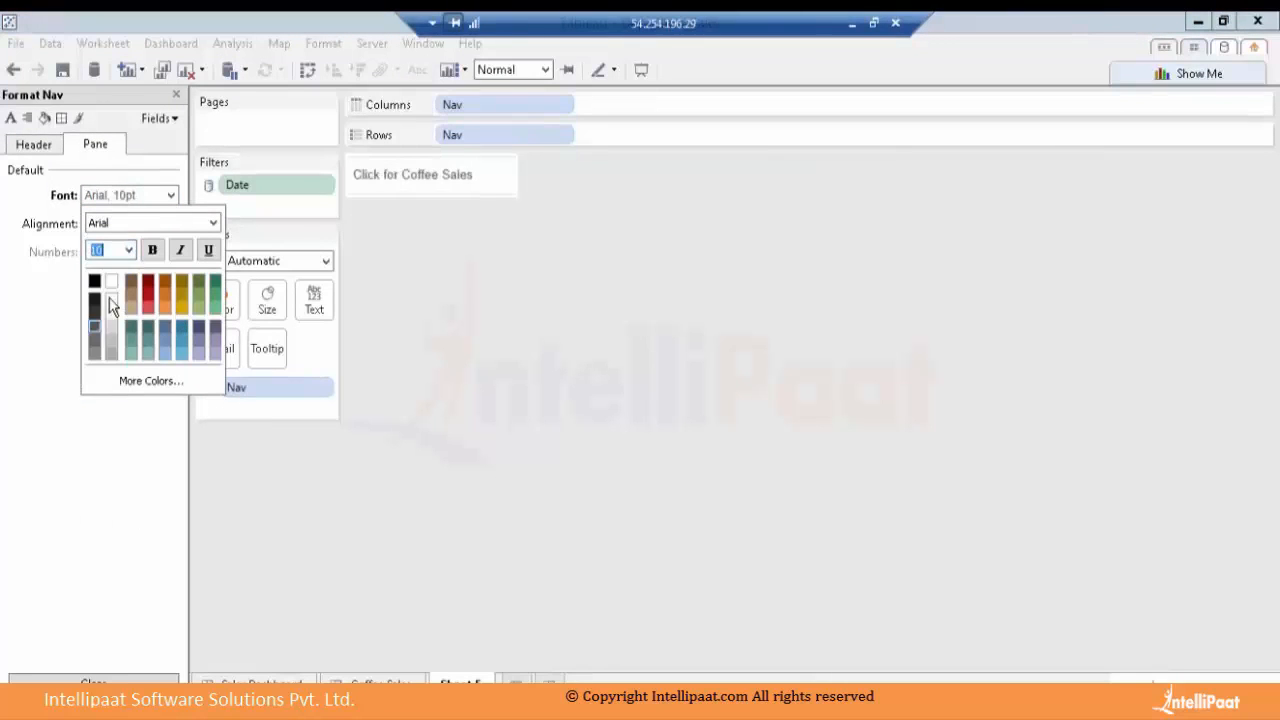
{"action": "left_click", "coordinate": [154, 256]}
{"action": "left_click", "coordinate": [537, 337]}
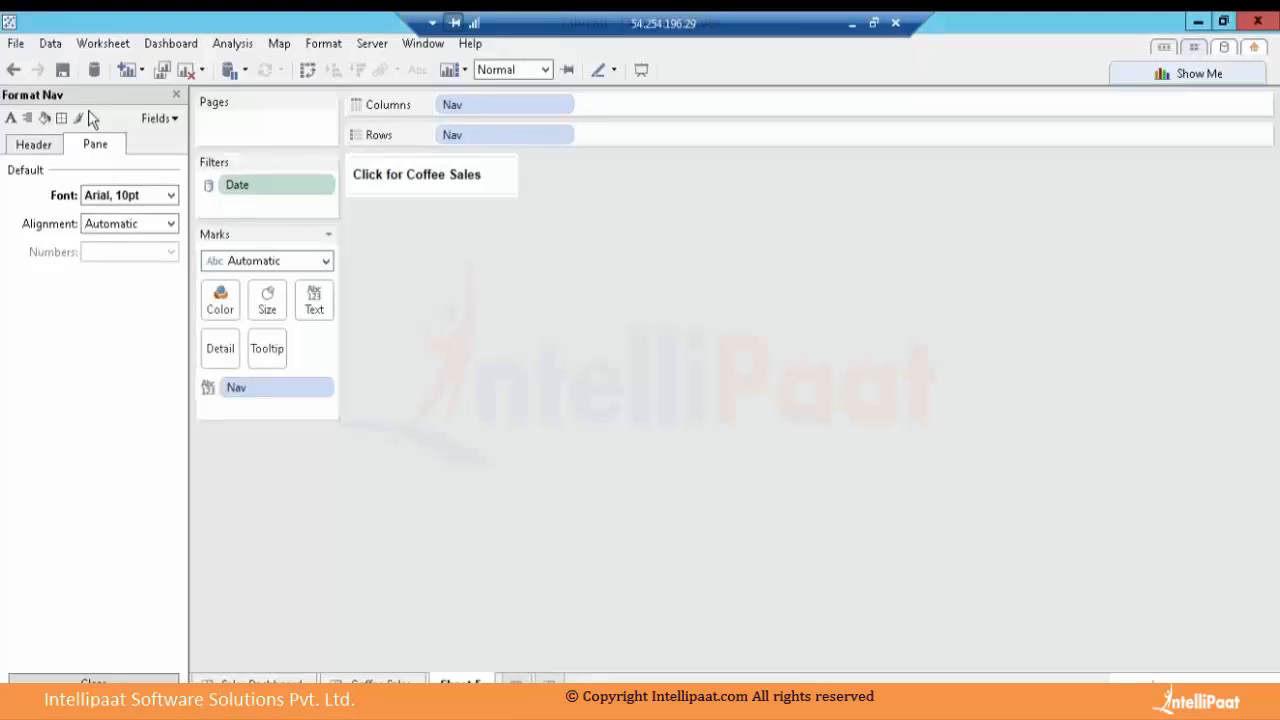
{"action": "left_click", "coordinate": [175, 94]}
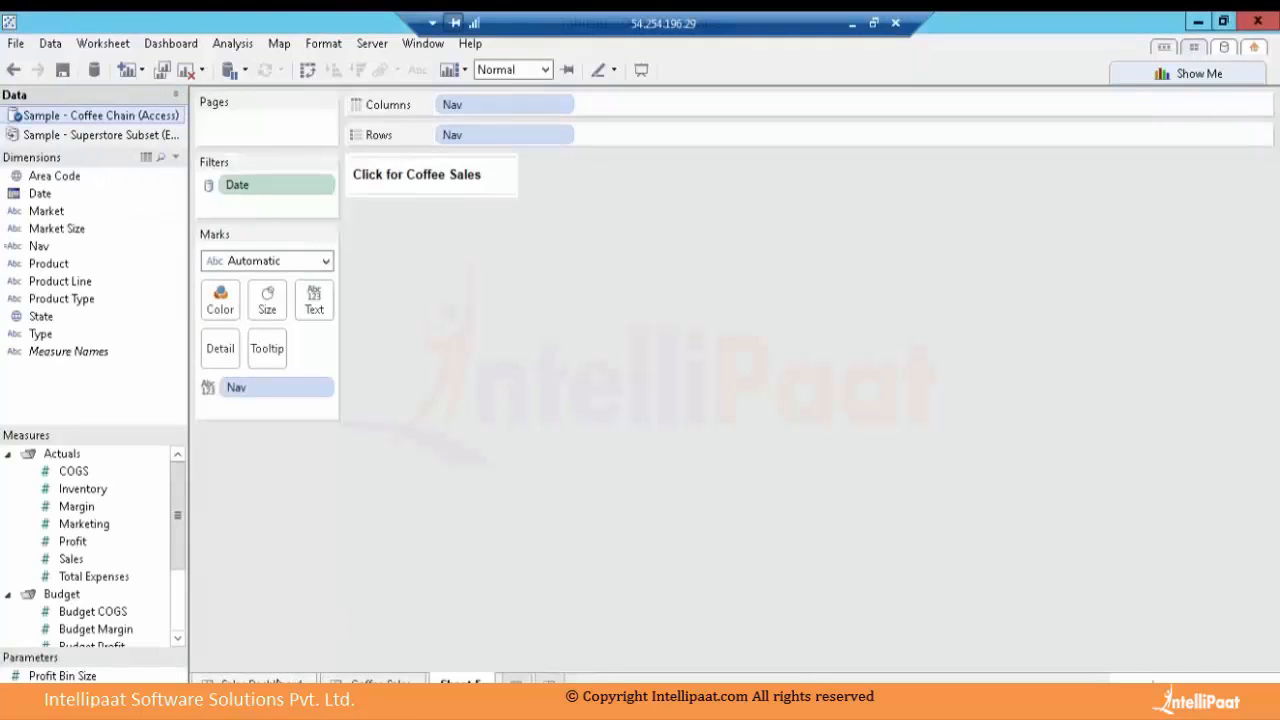
Rename Sheet 5 as Nav and return to the Sales Dashboard
{"action": "left_click", "coordinate": [279, 682]}
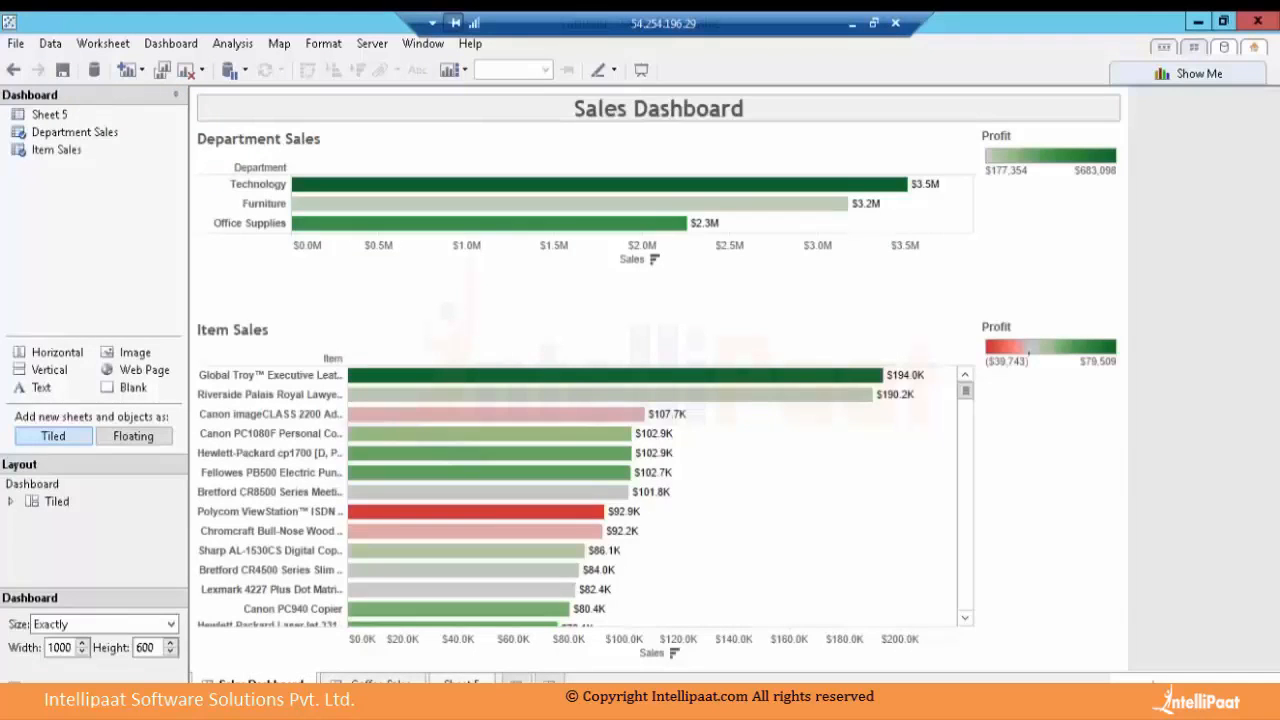
{"action": "double_click", "coordinate": [461, 682]}
{"action": "type", "text": "Nav"}
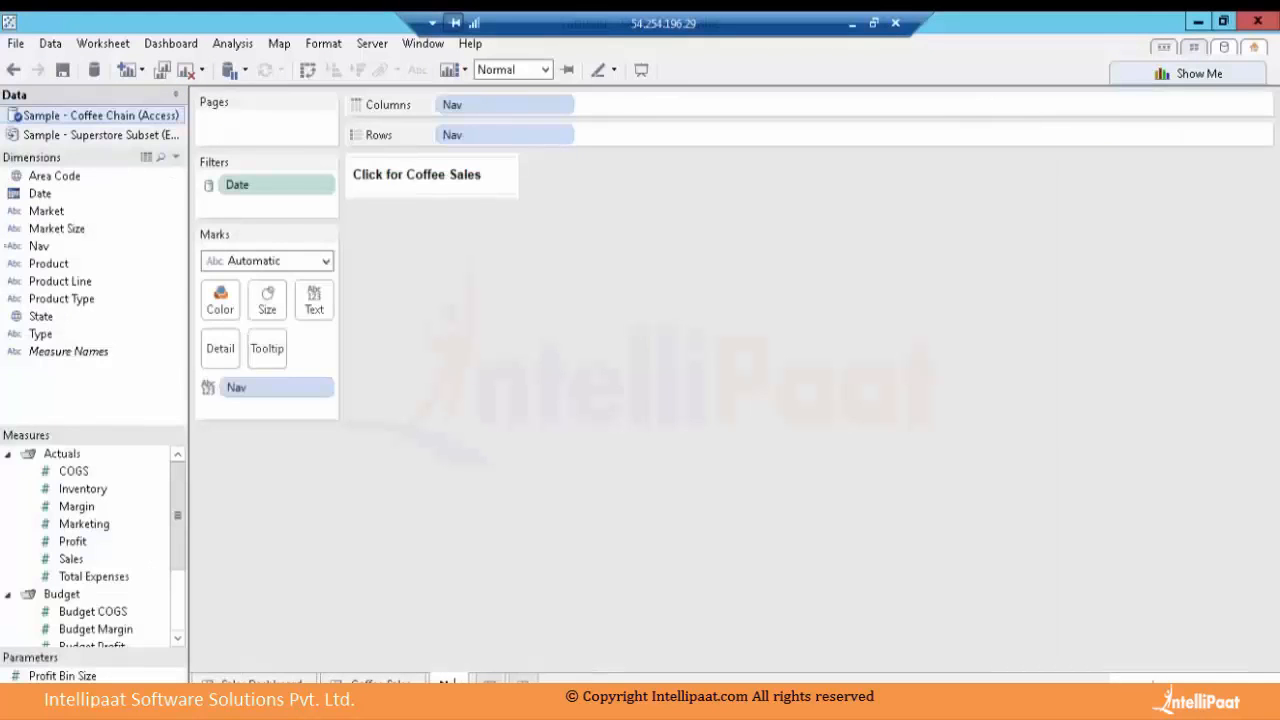
{"action": "key", "text": "Return"}
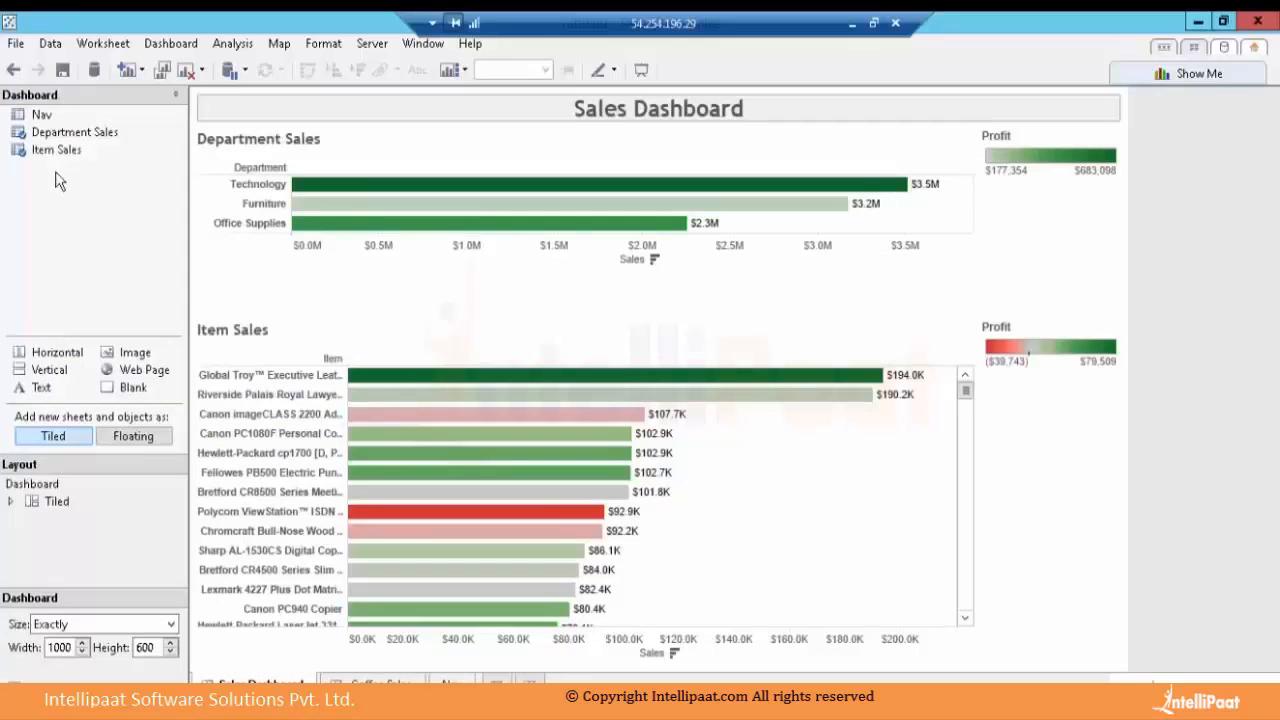
Add the Nav sheet to the Sales Dashboard below the Item Sales Profit legend and hide its title
{"action": "mouse_move", "coordinate": [45, 116]}
{"action": "left_mouse_down"}
{"action": "mouse_move", "coordinate": [337, 150]}
{"action": "mouse_move", "coordinate": [1128, 371]}
{"action": "mouse_move", "coordinate": [1070, 424]}
{"action": "mouse_move", "coordinate": [1058, 417]}
{"action": "left_mouse_up"}
{"action": "left_click", "coordinate": [1003, 390]}
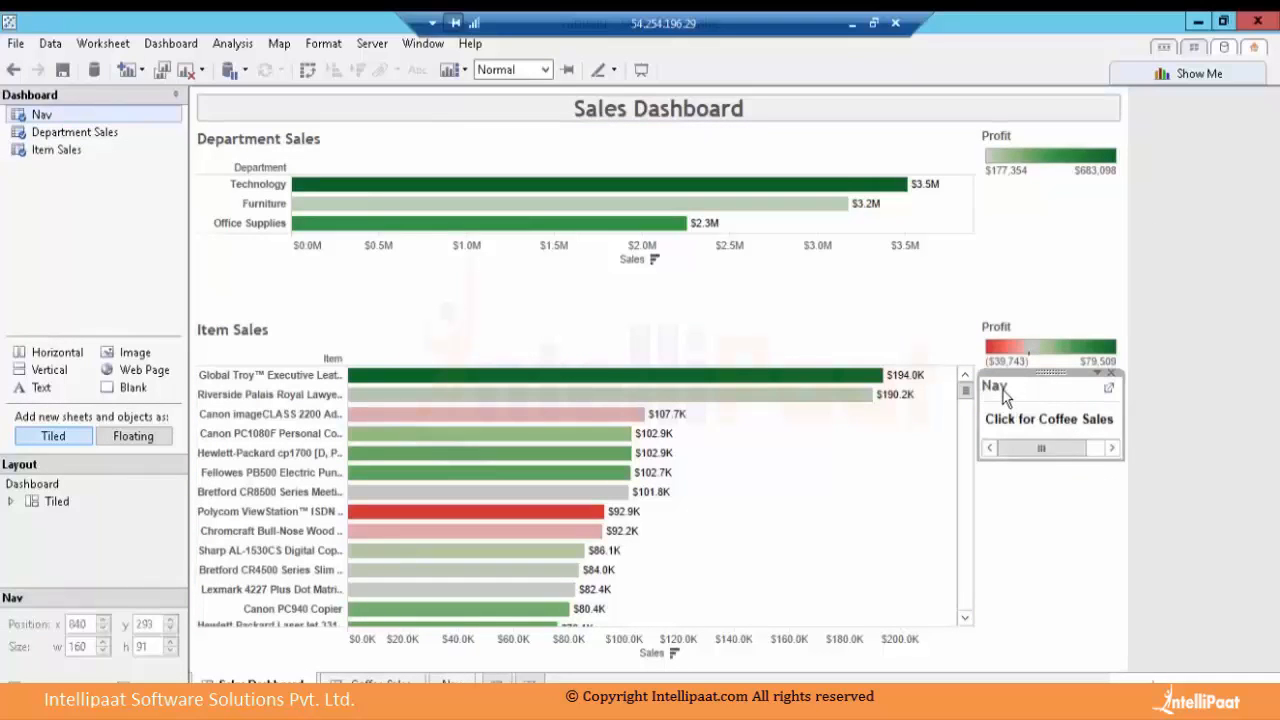
{"action": "right_click", "coordinate": [1003, 390]}
{"action": "left_click", "coordinate": [1045, 444]}
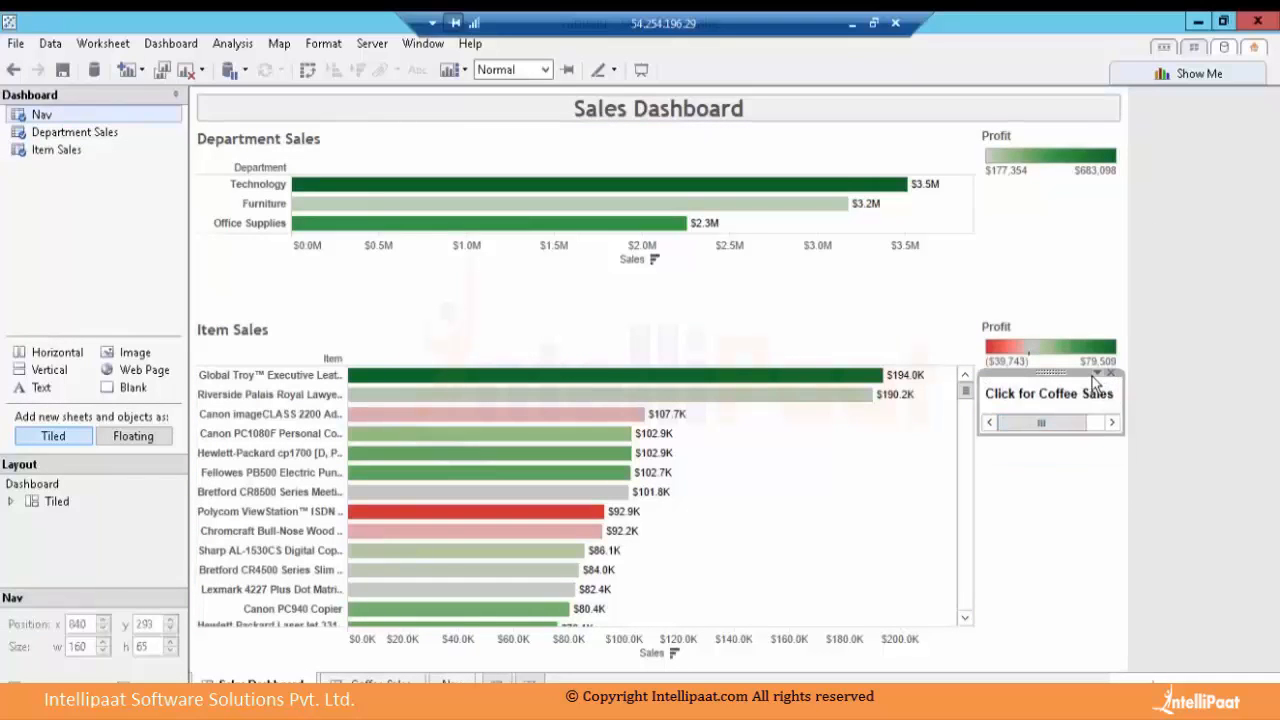
Set the Nav sheet on the Sales Dashboard to Fit Width
{"action": "left_click", "coordinate": [1097, 373]}
{"action": "mouse_move", "coordinate": [1035, 390]}
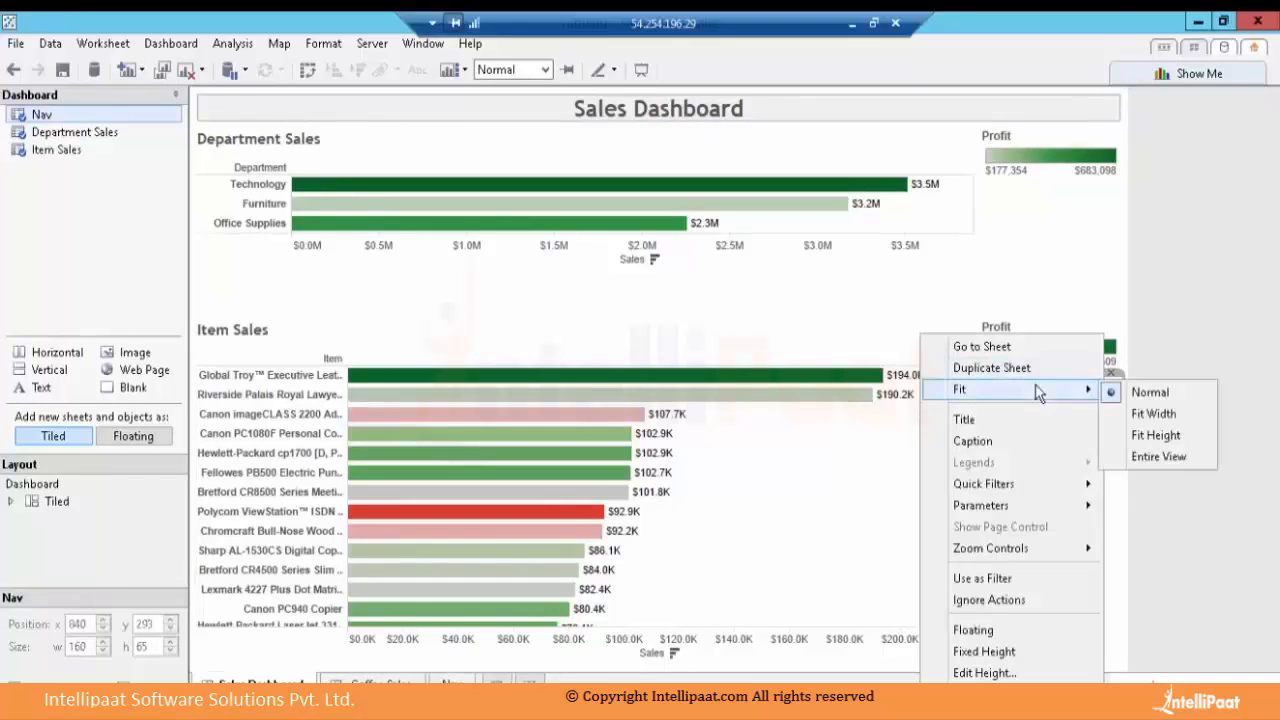
{"action": "left_click", "coordinate": [1148, 417]}
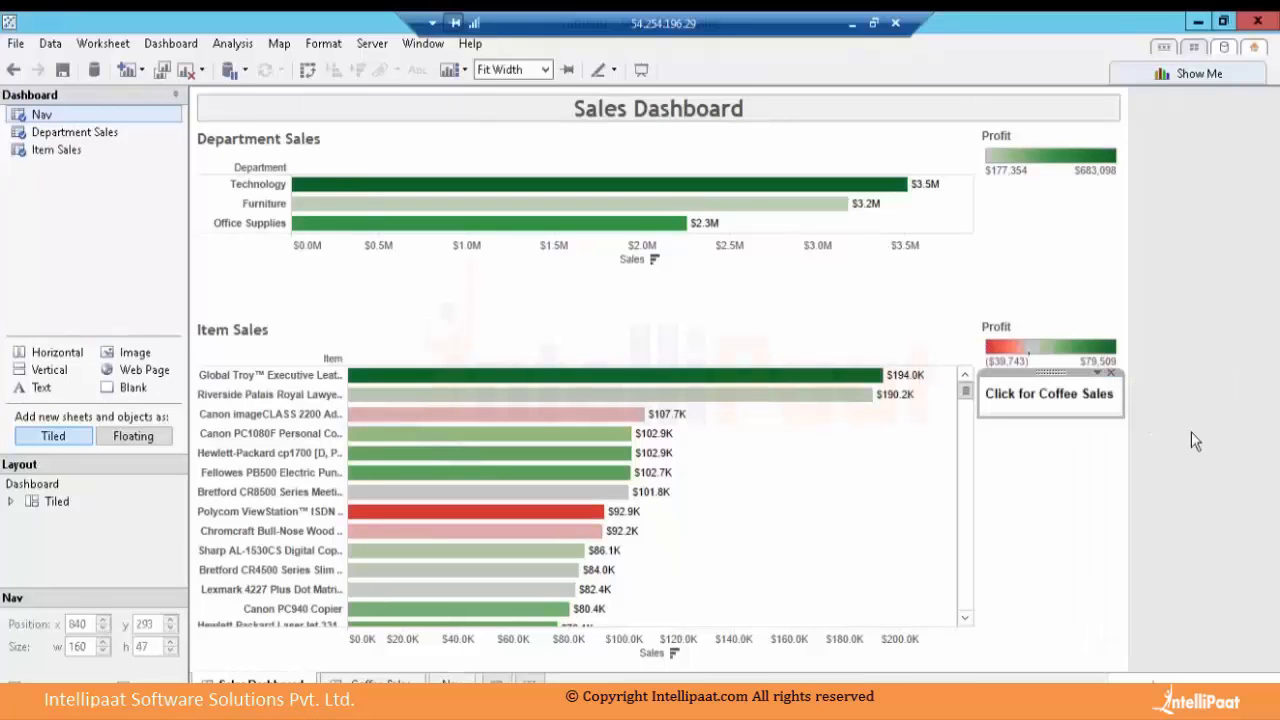
{"action": "left_click", "coordinate": [1191, 441]}
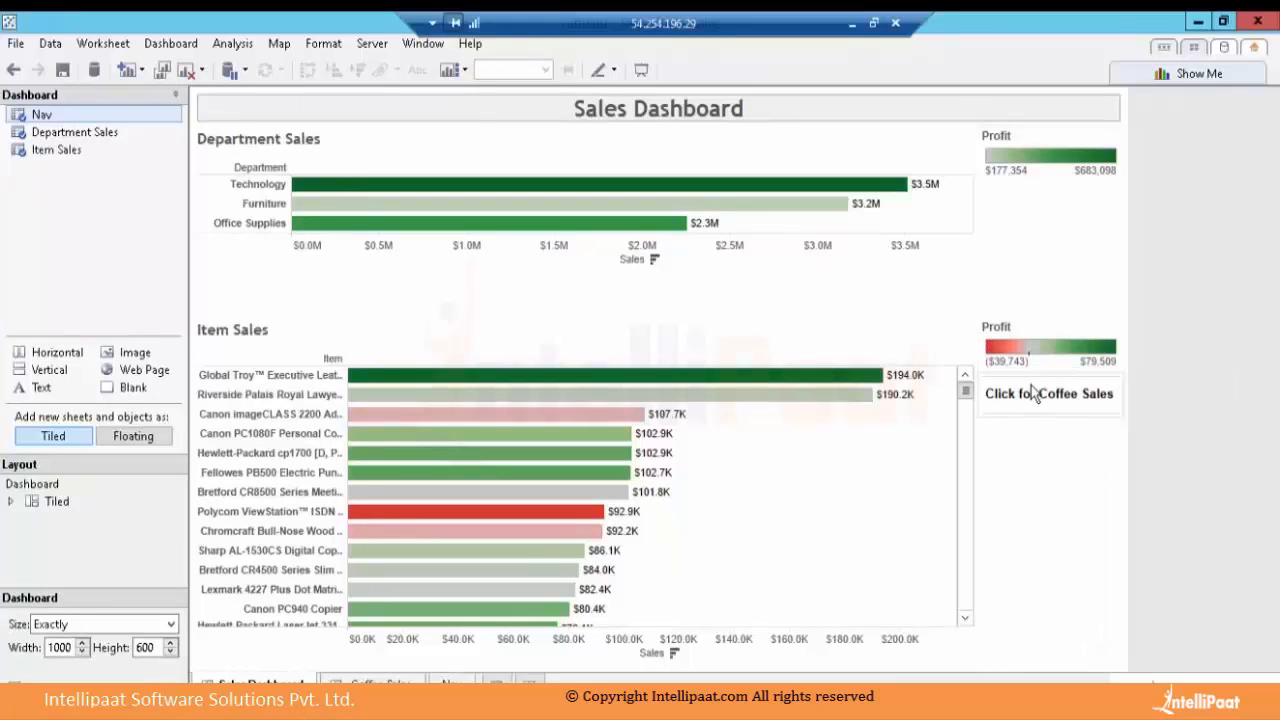
Collapse the dashboard side pane and hide the Nav worksheet from the sheet tabs
{"action": "left_click", "coordinate": [177, 94]}
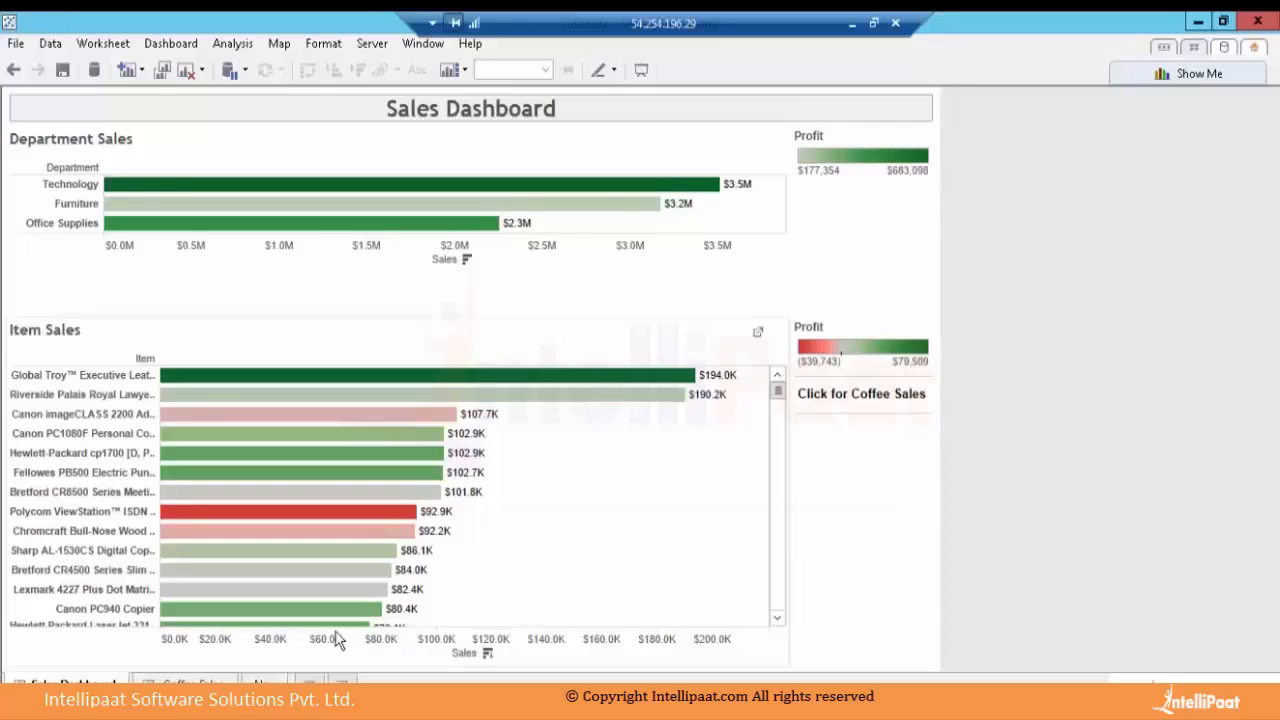
{"action": "right_click", "coordinate": [264, 680]}
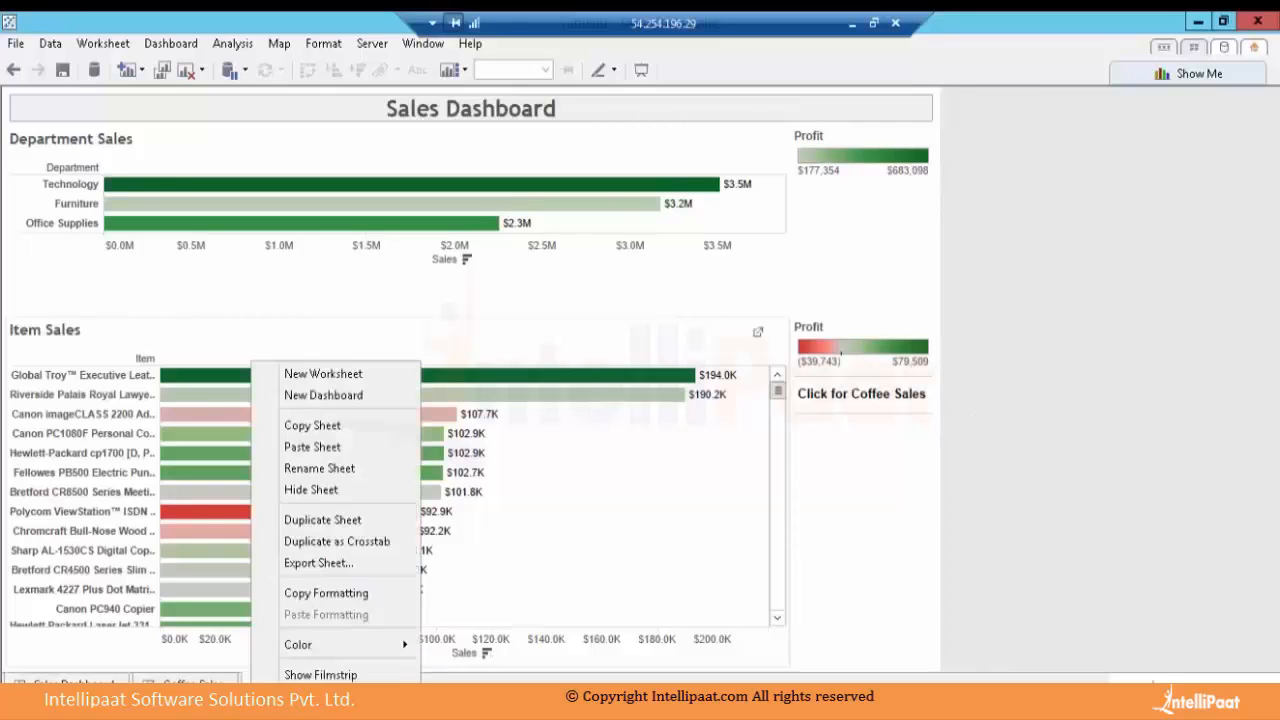
{"action": "left_click", "coordinate": [305, 493]}
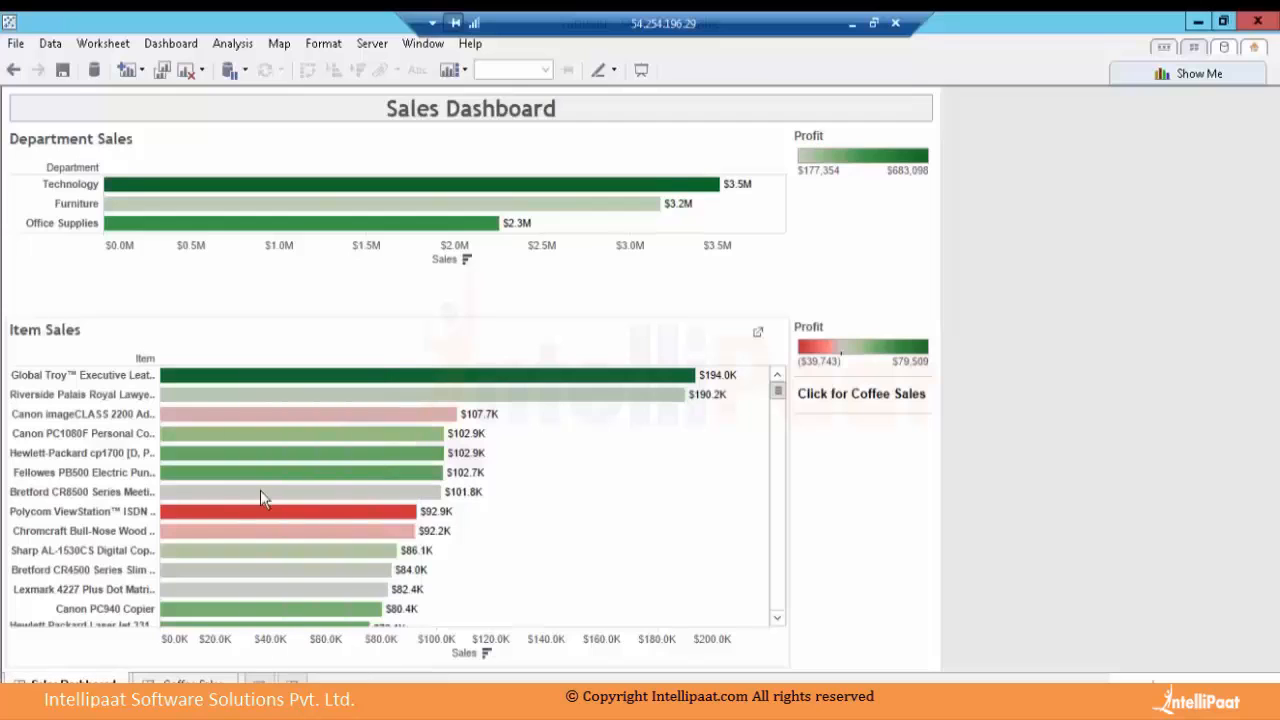
{"action": "left_click", "coordinate": [845, 408]}
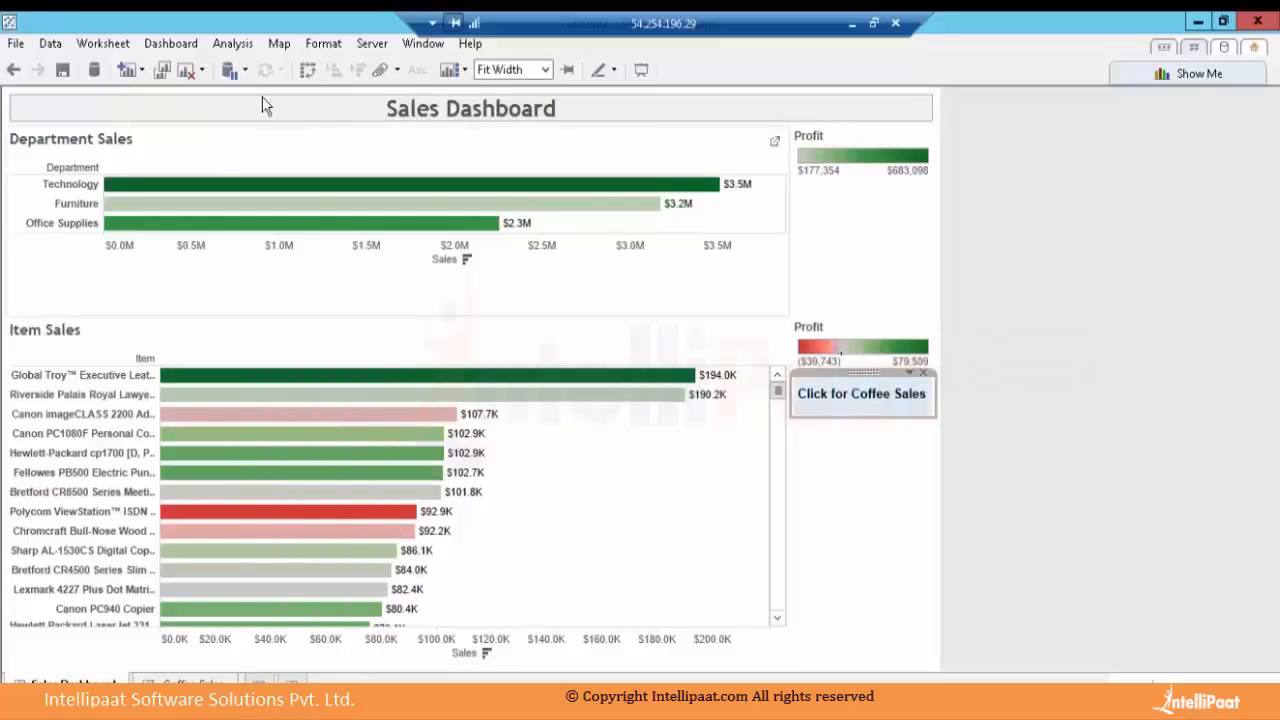
{"action": "left_click", "coordinate": [190, 50]}
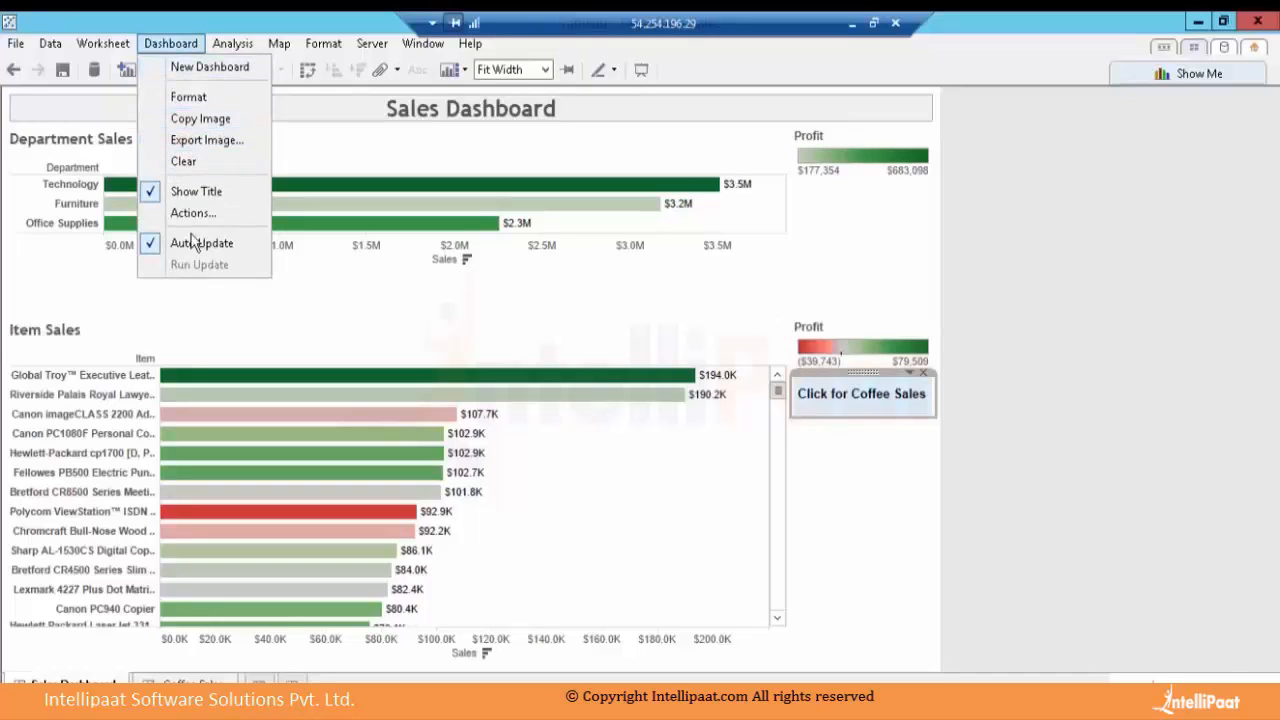
{"action": "left_click", "coordinate": [778, 250]}
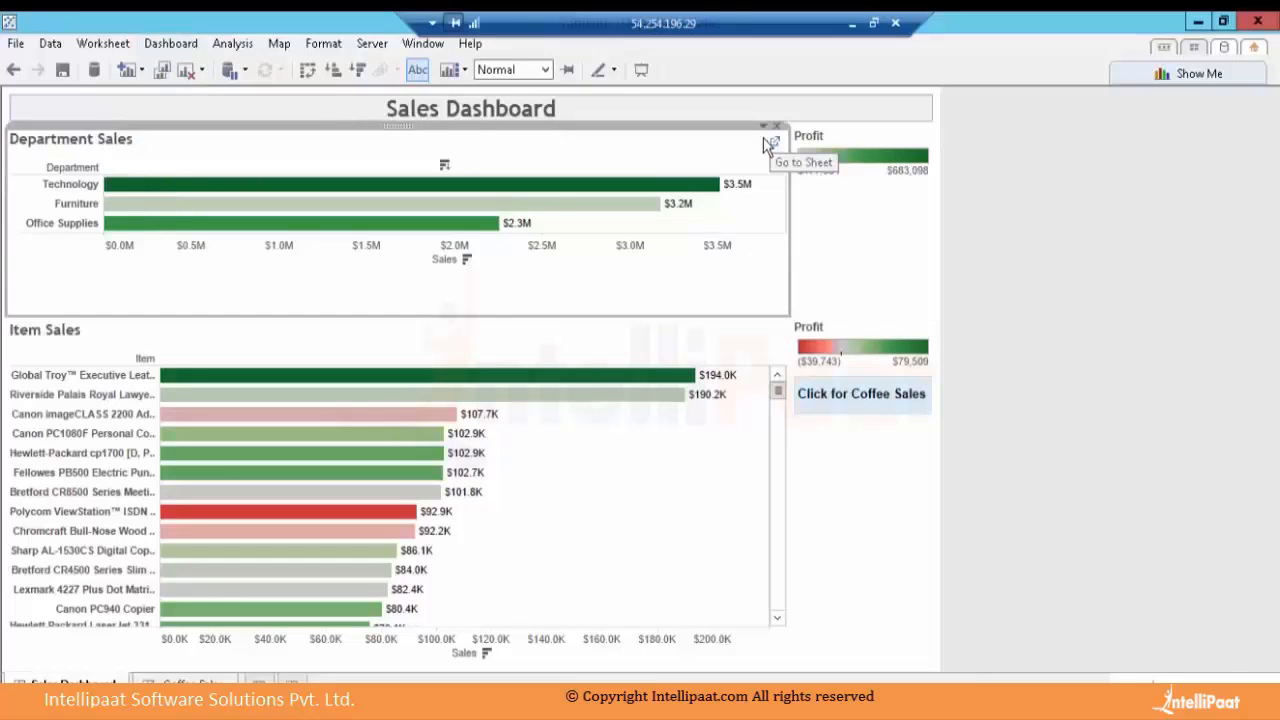
Start a new filter action for the Sales Dashboard with only the Nav sheet as its source
{"action": "left_click", "coordinate": [186, 46]}
{"action": "left_click", "coordinate": [184, 215]}
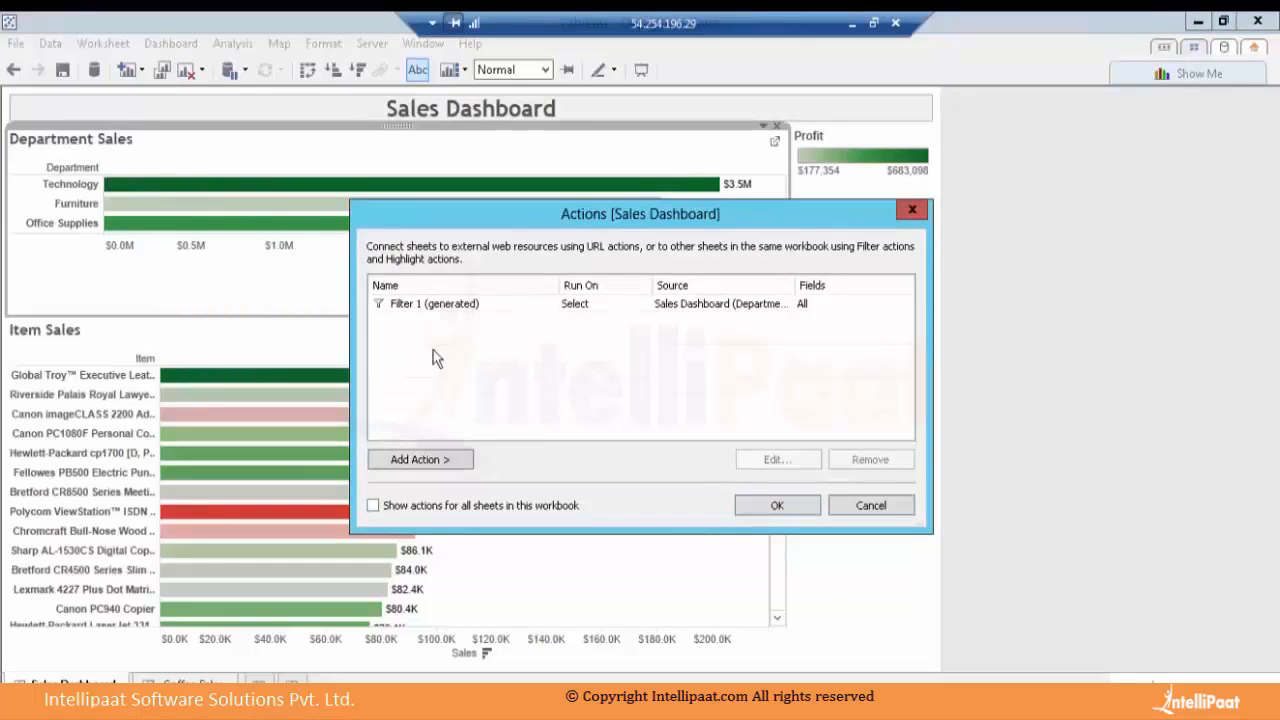
{"action": "left_click", "coordinate": [461, 467]}
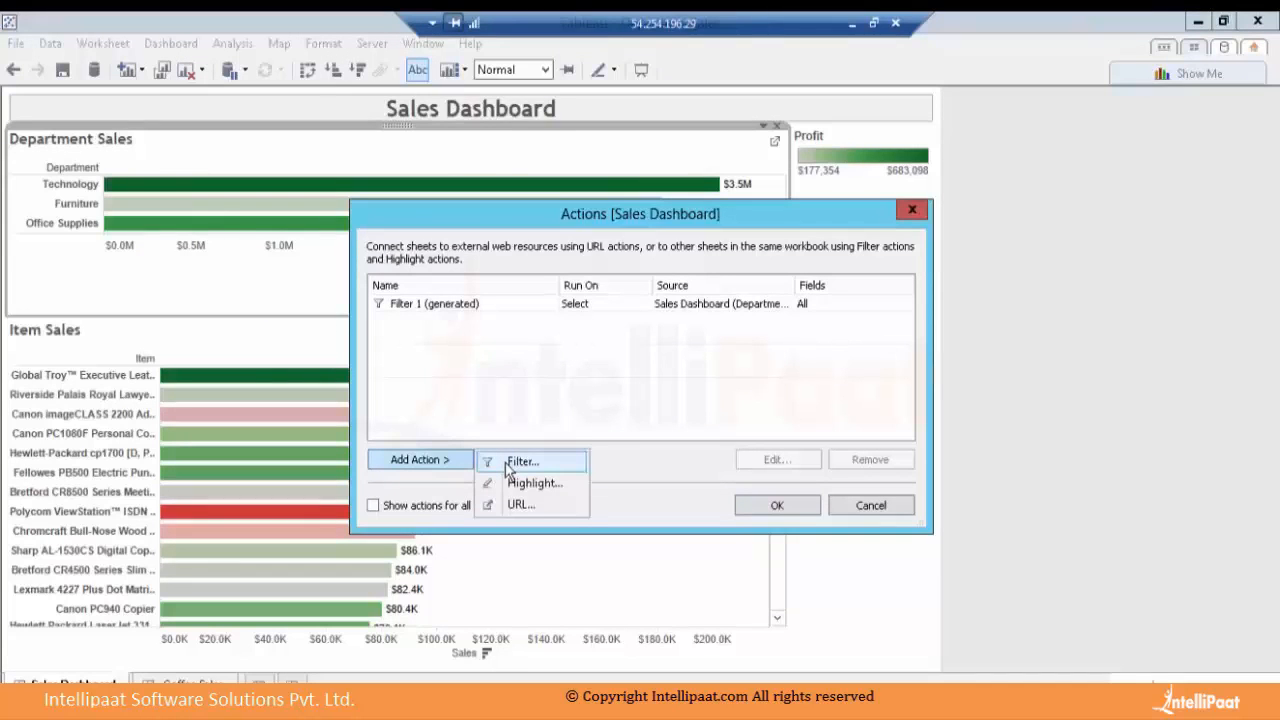
{"action": "left_click", "coordinate": [508, 463]}
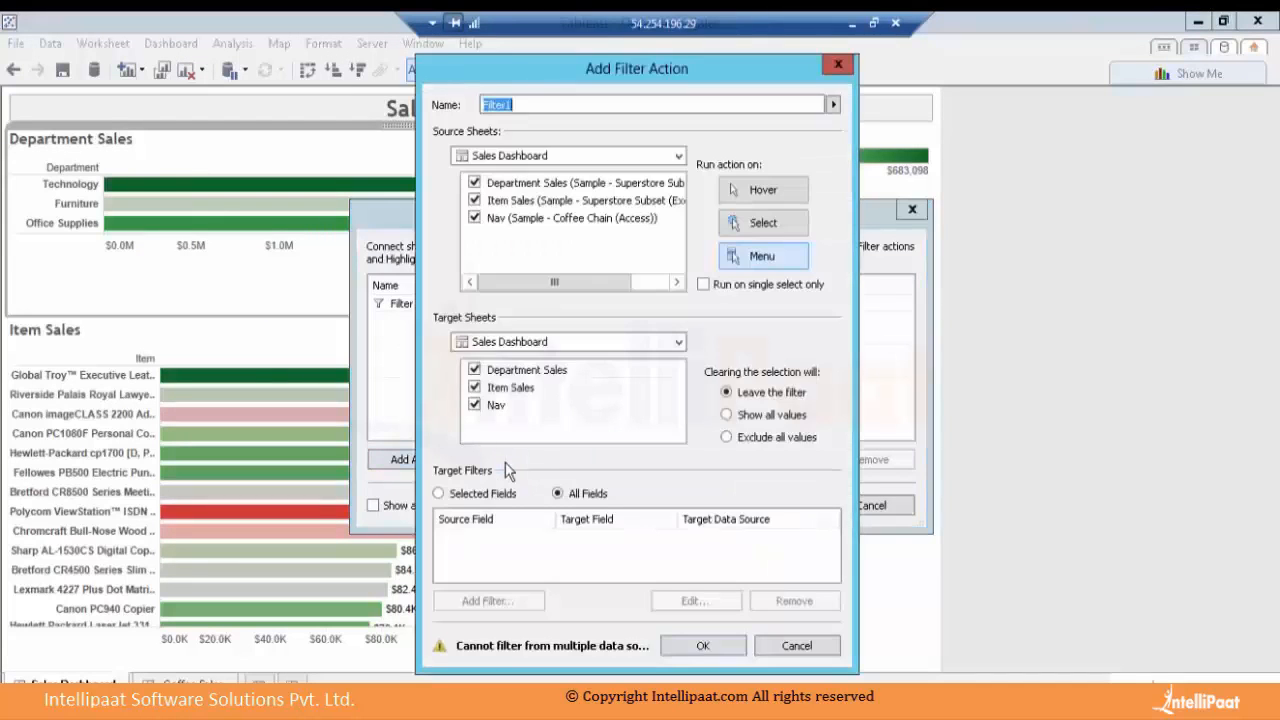
{"action": "left_click", "coordinate": [474, 183]}
{"action": "left_click", "coordinate": [474, 200]}
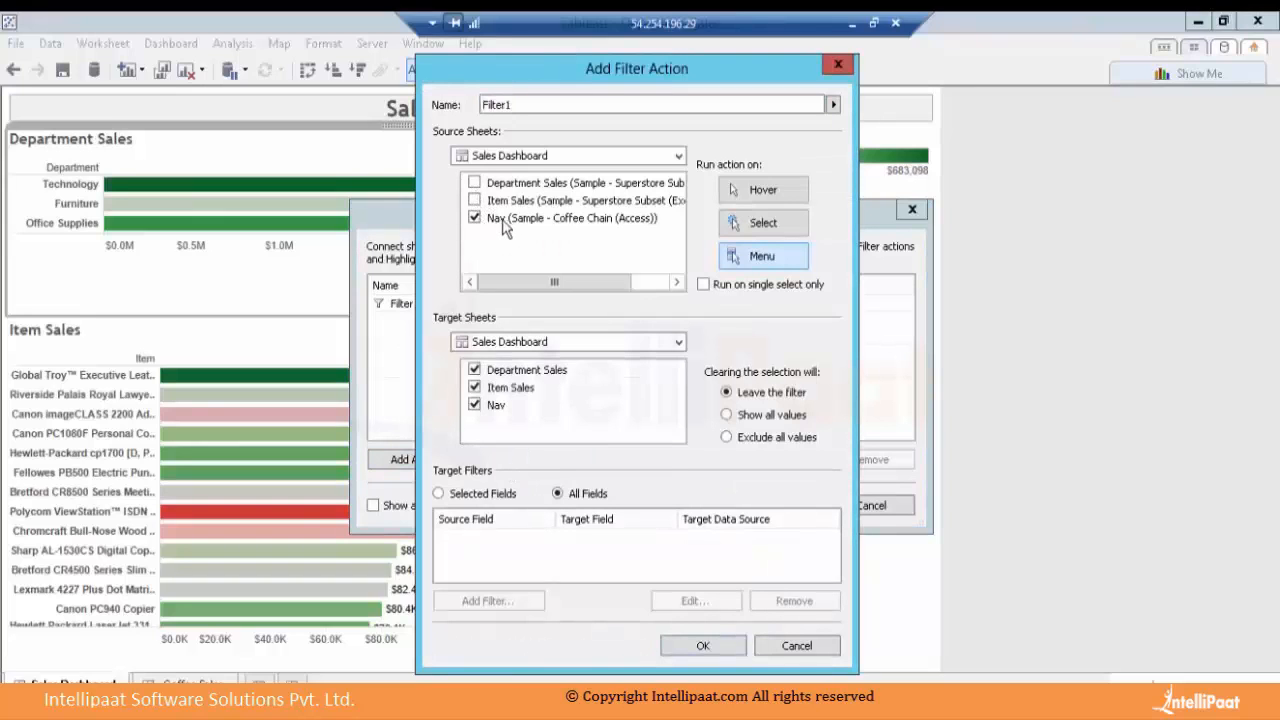
Target the Coffee Sales dashboard, run the filter action on Select, show all values when cleared, and save it
{"action": "left_click", "coordinate": [479, 344]}
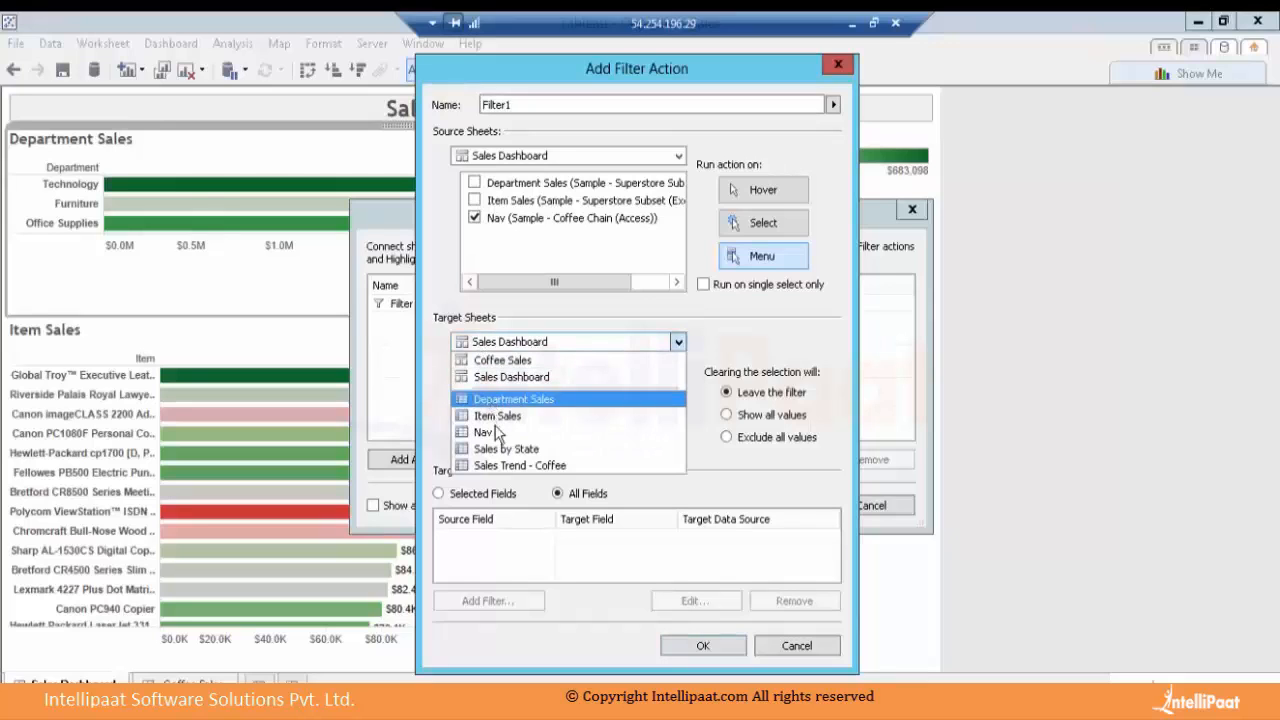
{"action": "left_click", "coordinate": [509, 363]}
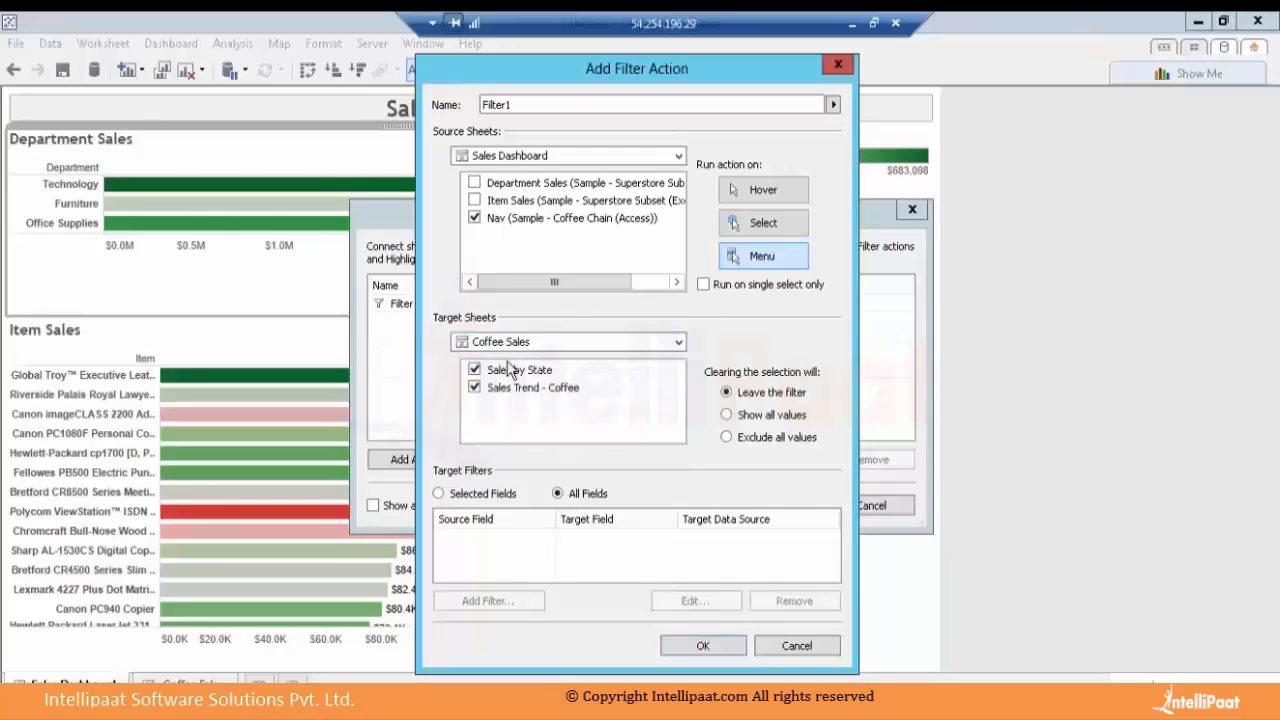
{"action": "left_click", "coordinate": [774, 221]}
{"action": "left_click", "coordinate": [758, 418]}
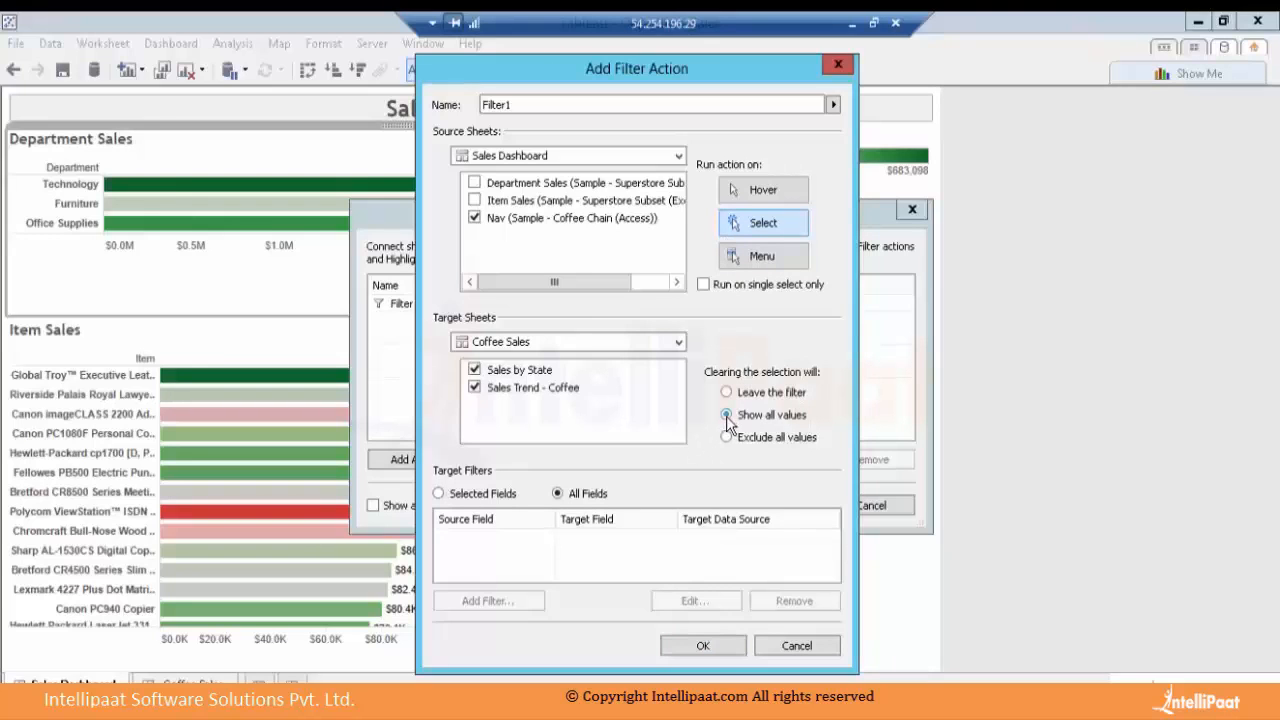
{"action": "left_click", "coordinate": [703, 646]}
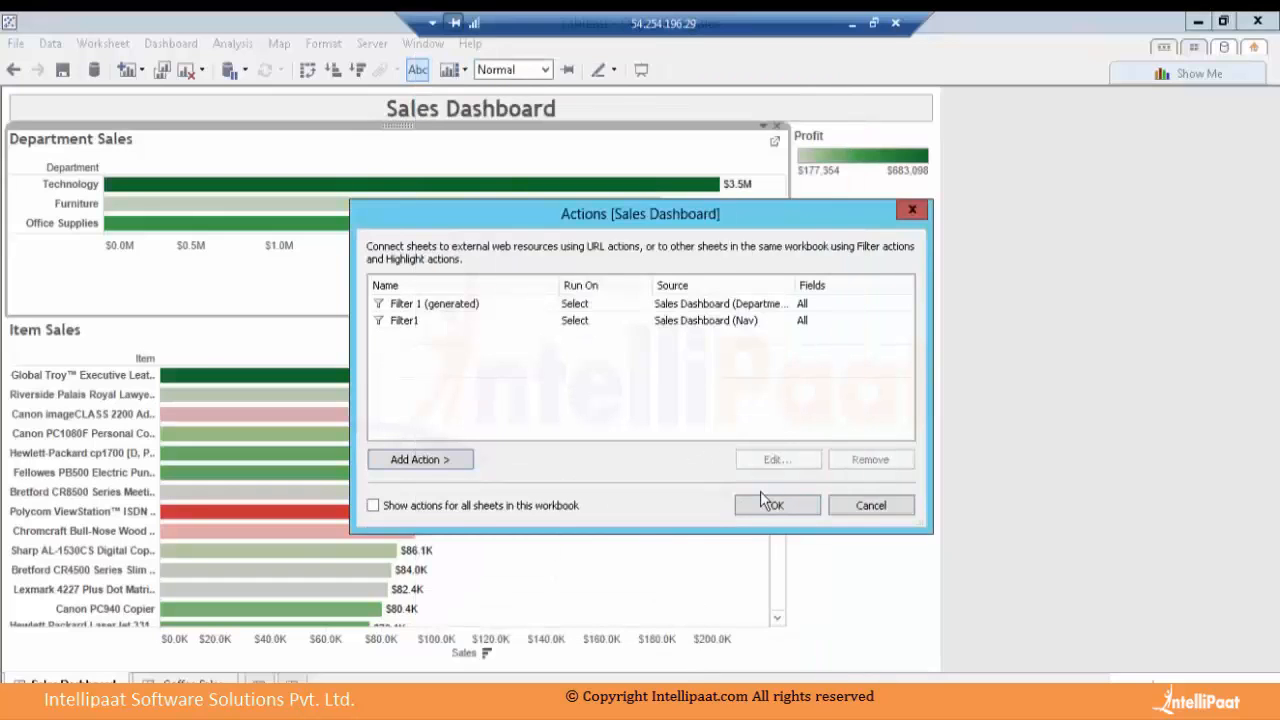
{"action": "left_click", "coordinate": [766, 509]}
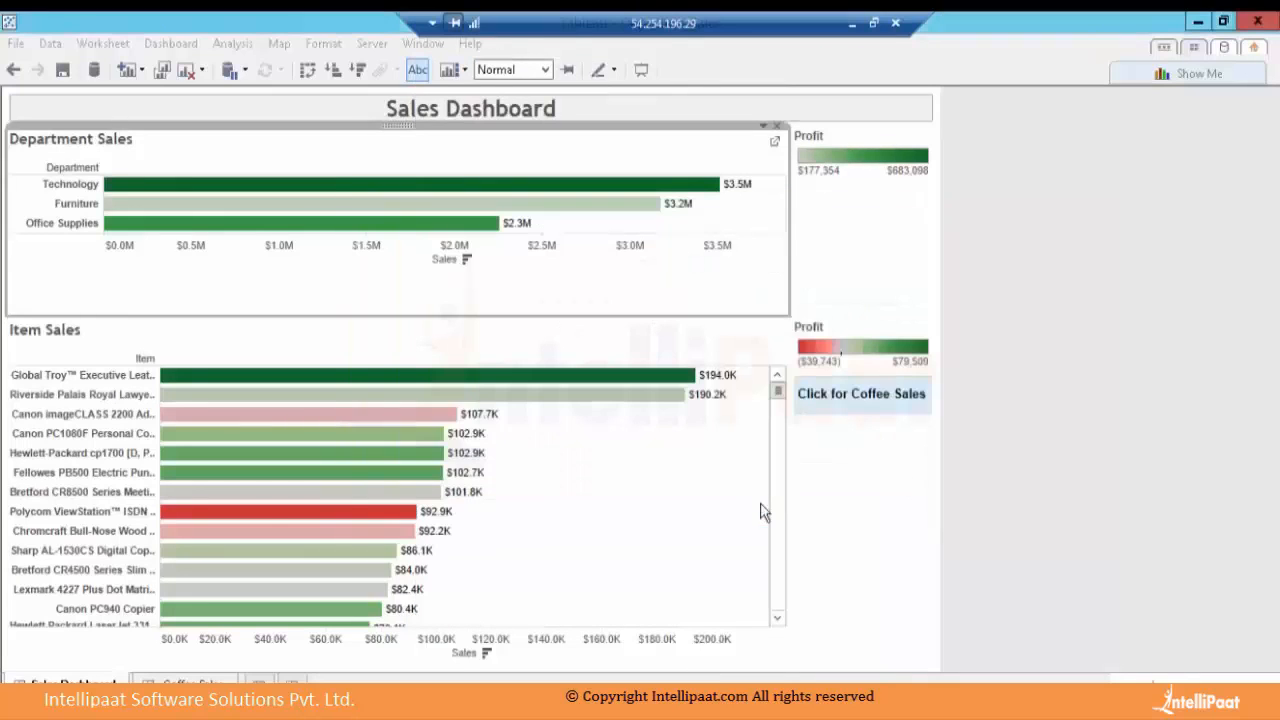
Test the "Click for Coffee Sales" link on the Sales Dashboard, then clear the selection
{"action": "left_click", "coordinate": [889, 414]}
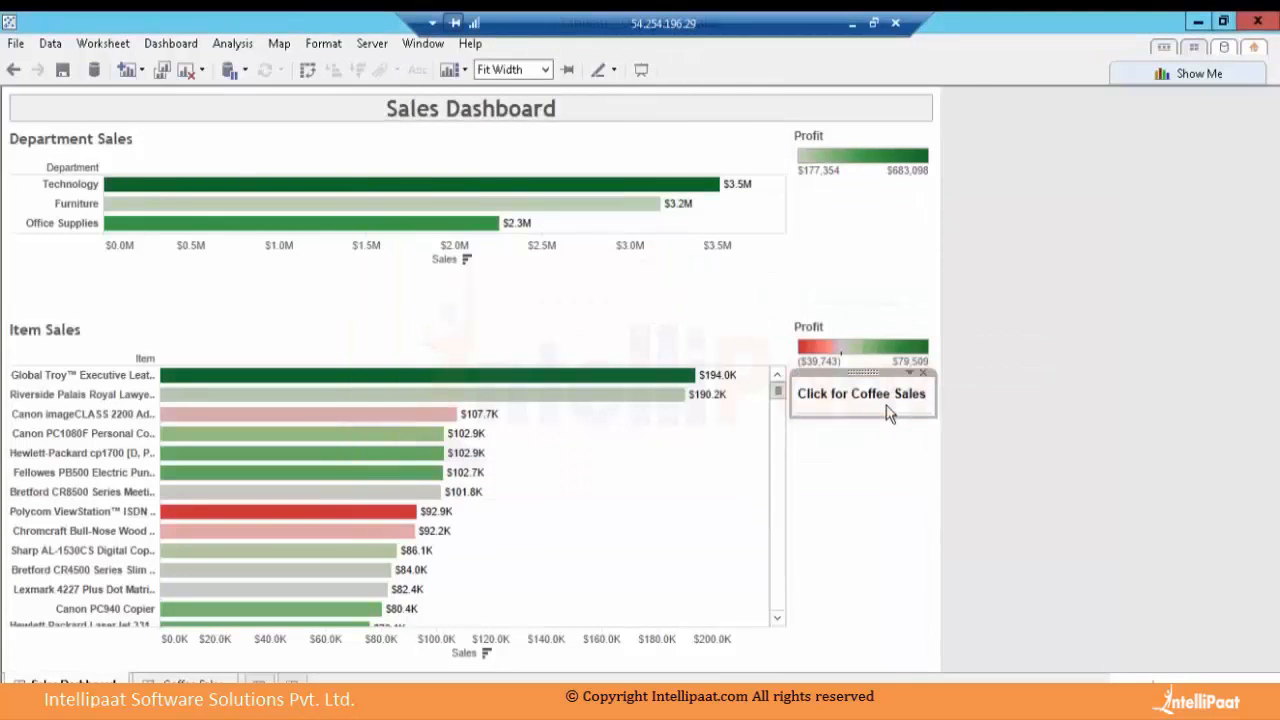
{"action": "left_click", "coordinate": [889, 414]}
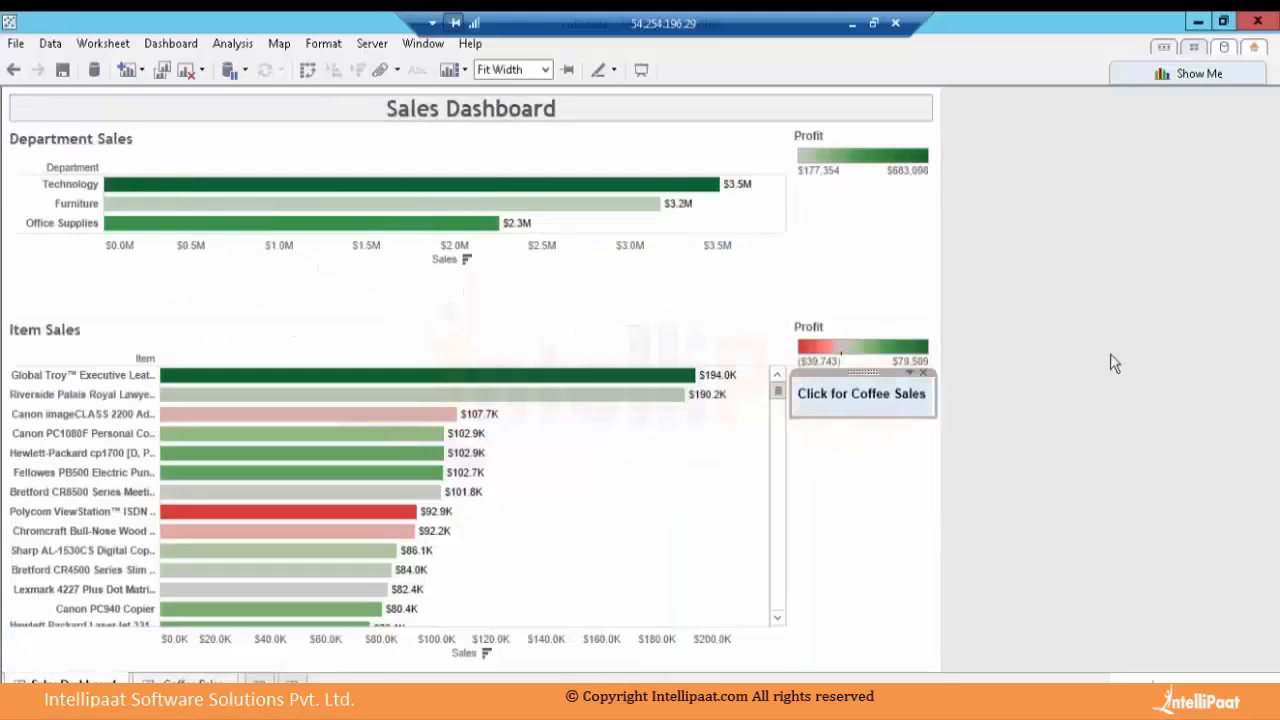
{"action": "left_click", "coordinate": [936, 488]}
{"action": "left_click", "coordinate": [1052, 494]}
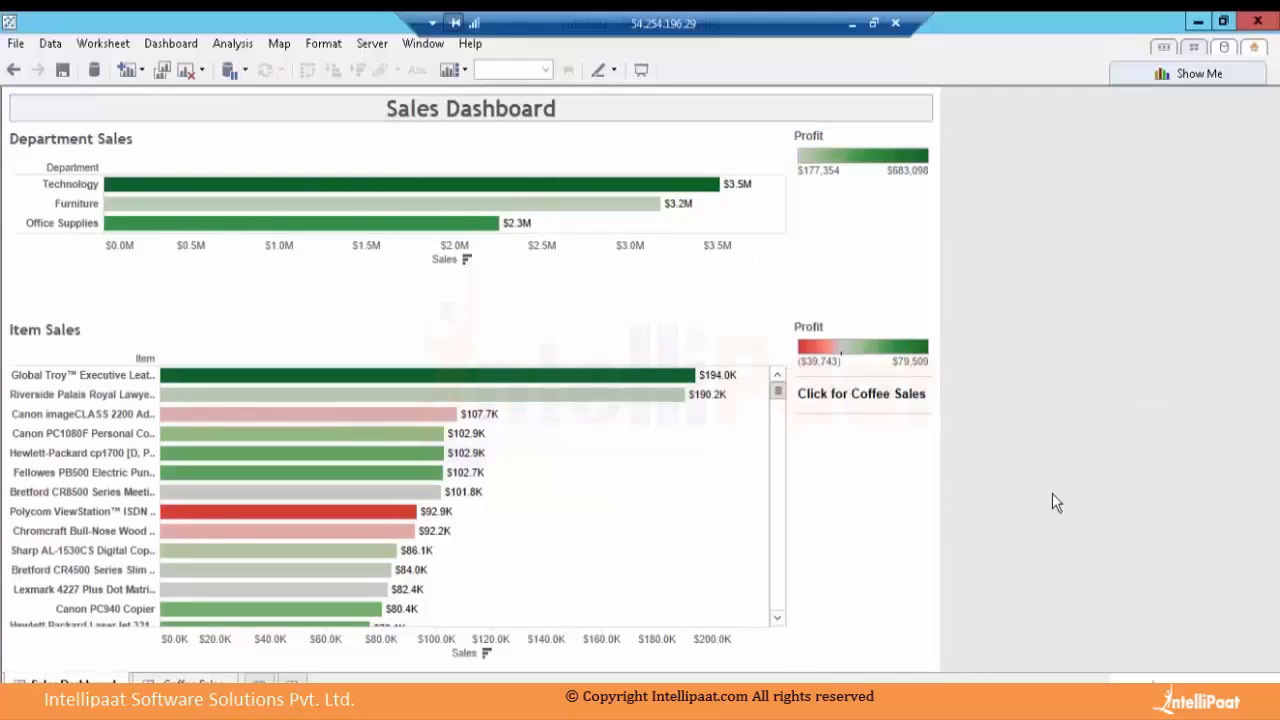
{"action": "left_click", "coordinate": [371, 43]}
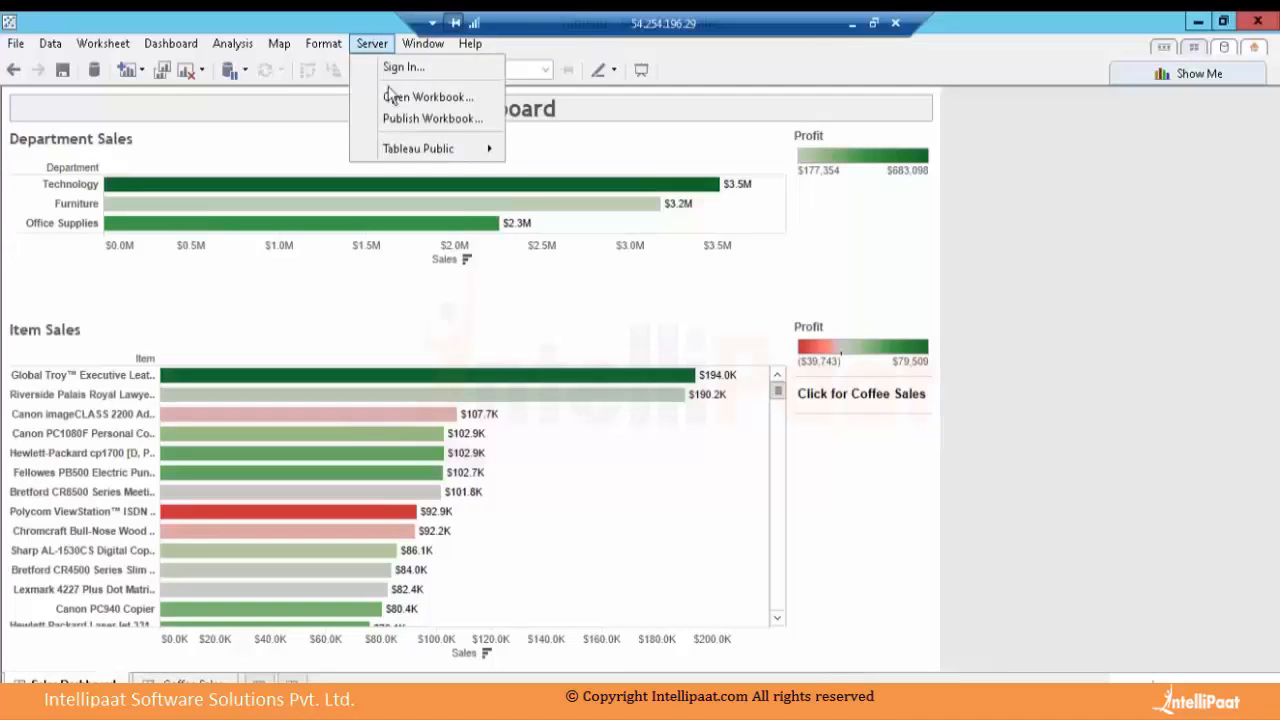
{"action": "left_click", "coordinate": [400, 120]}
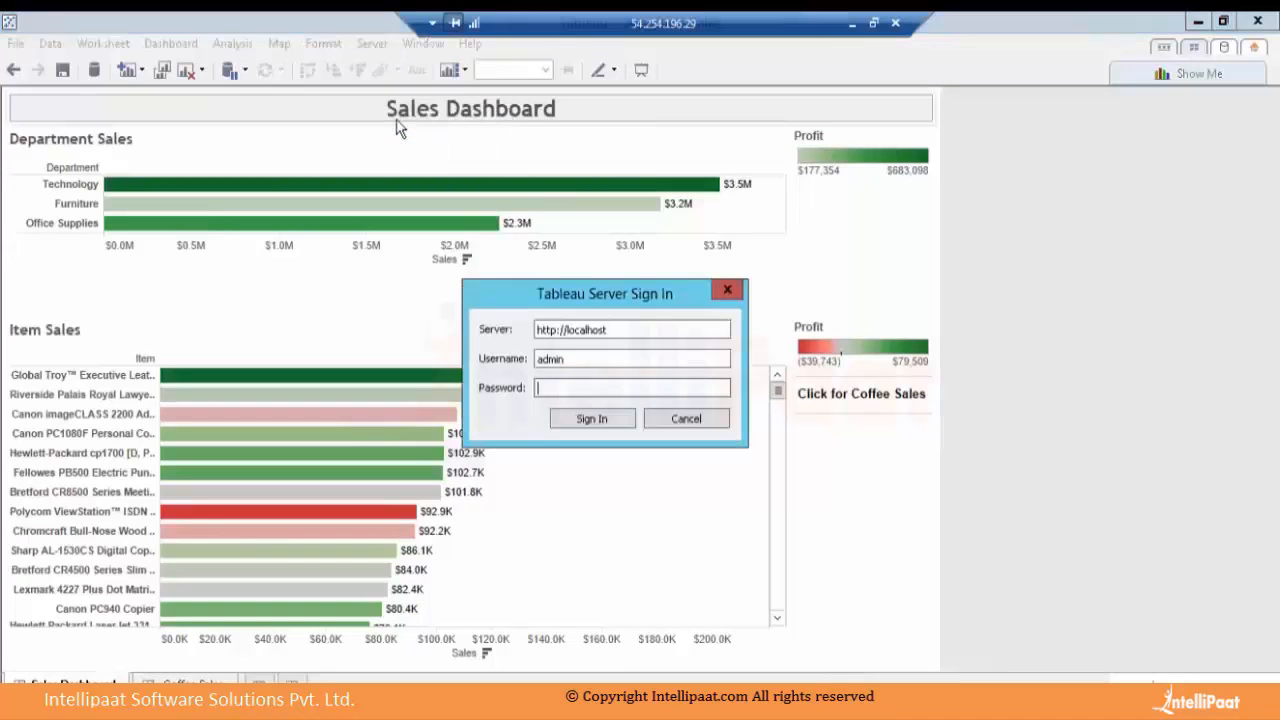
{"action": "type", "text": "•"}
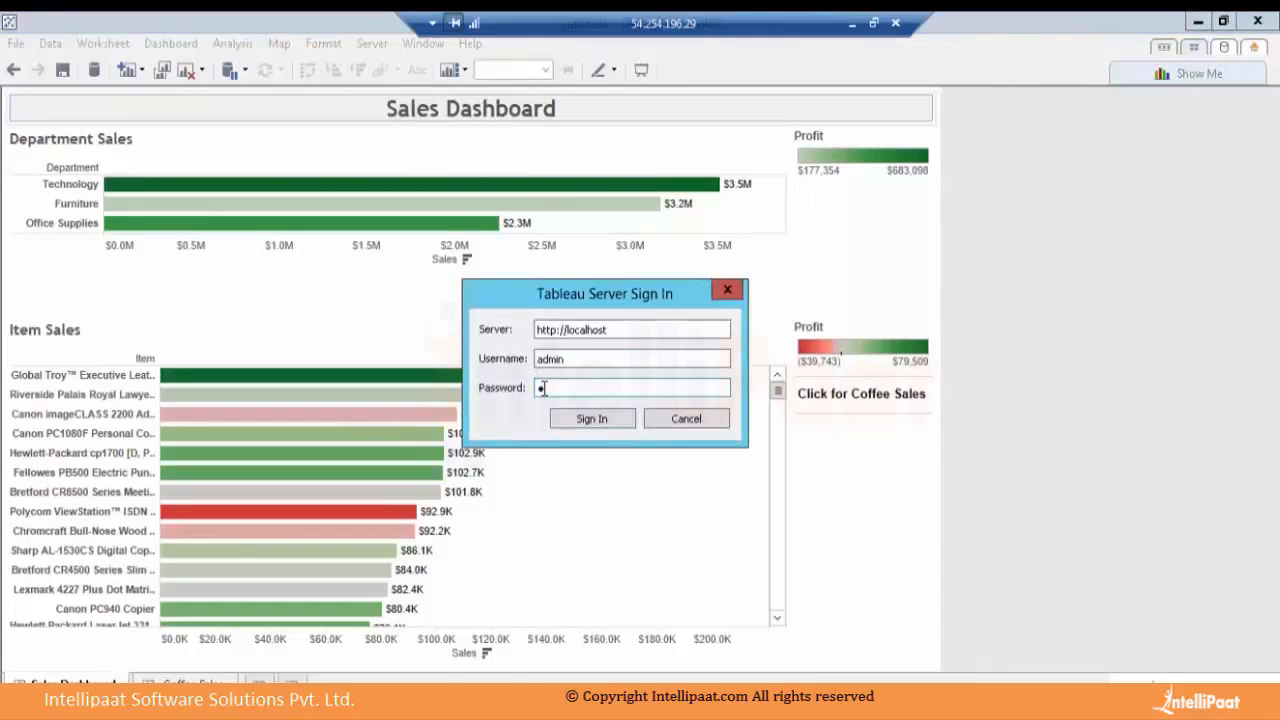
{"action": "type", "text": "••••"}
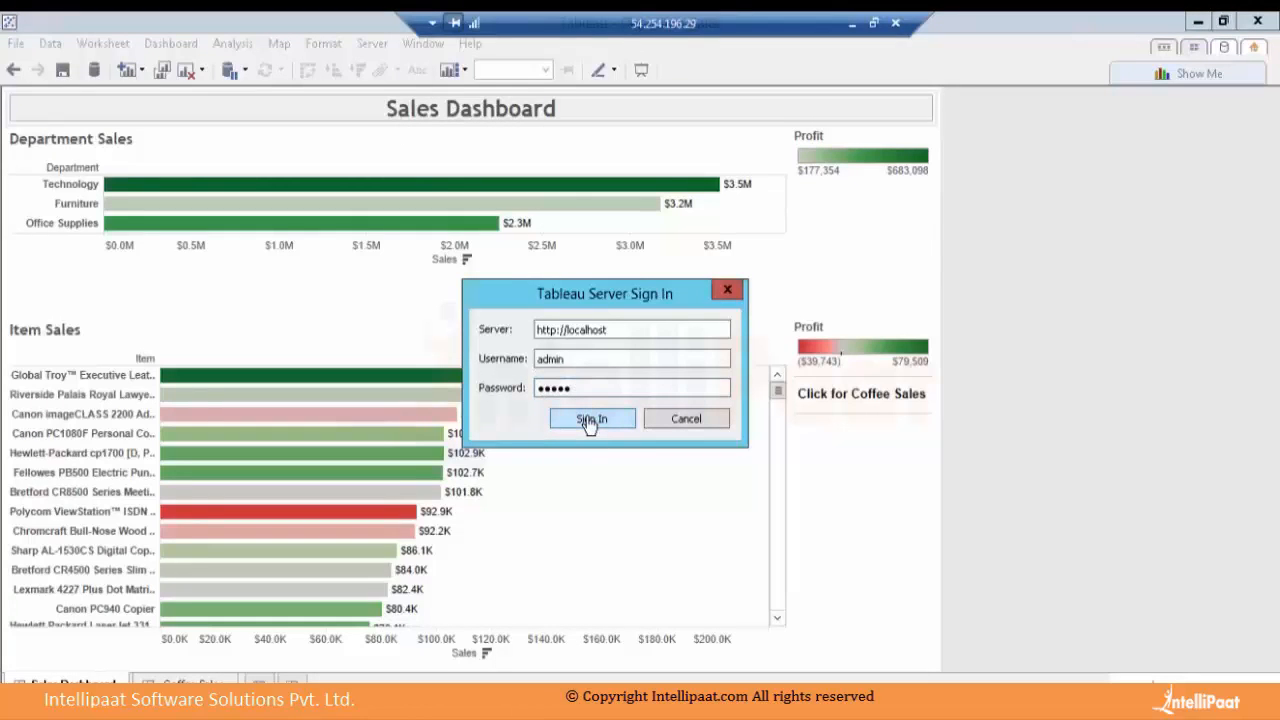
{"action": "left_click", "coordinate": [590, 420]}
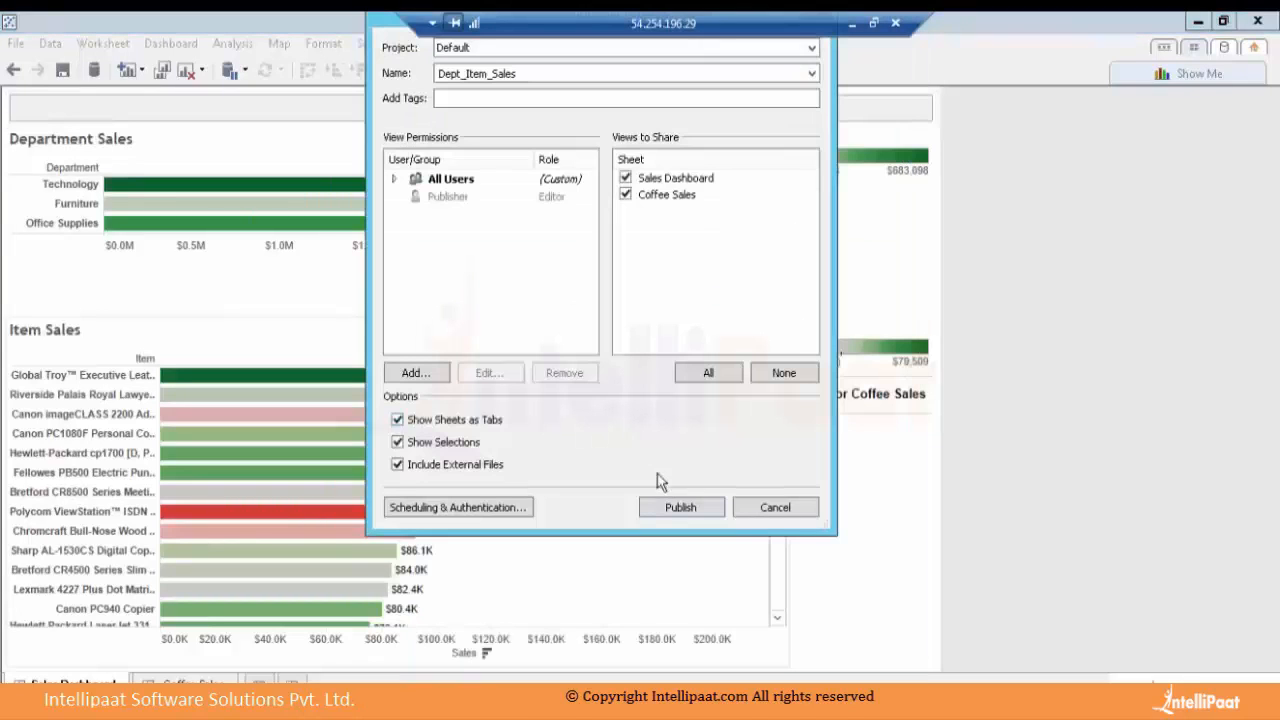
Try to publish Dept_Item_Sales to the Sales project with external files included, overwriting the existing workbook
{"action": "left_click", "coordinate": [497, 48]}
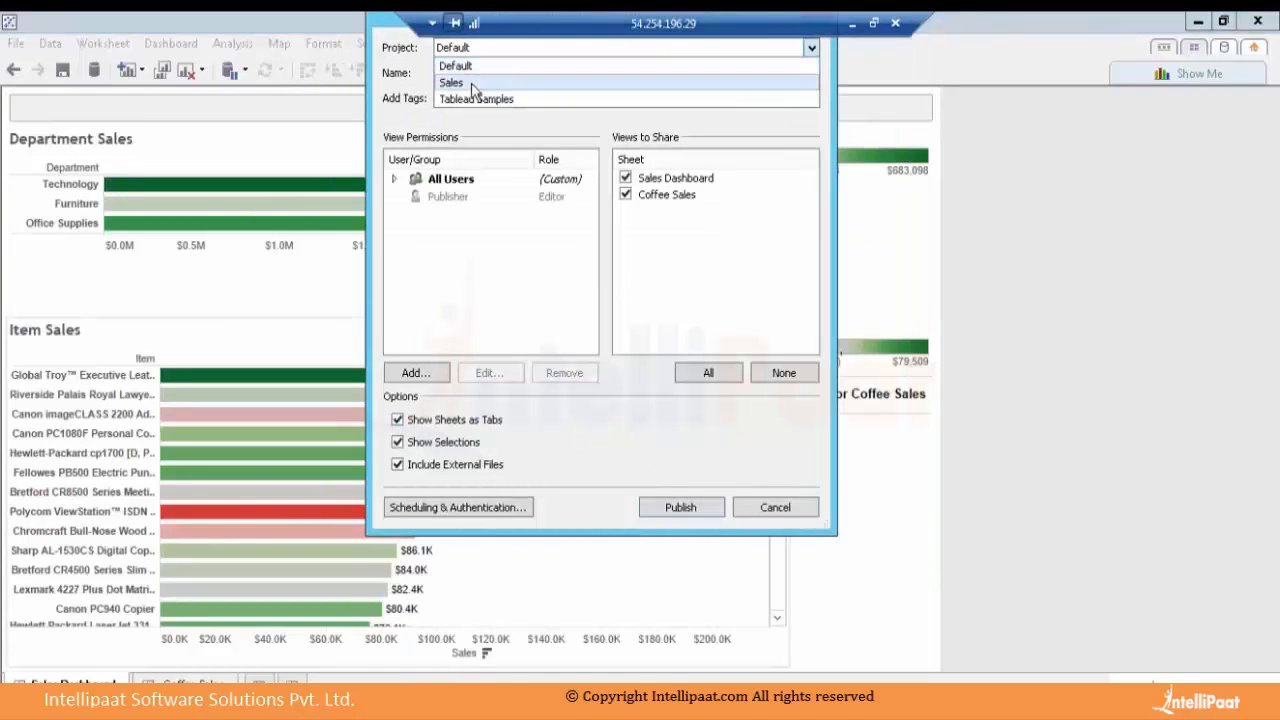
{"action": "left_click", "coordinate": [472, 84]}
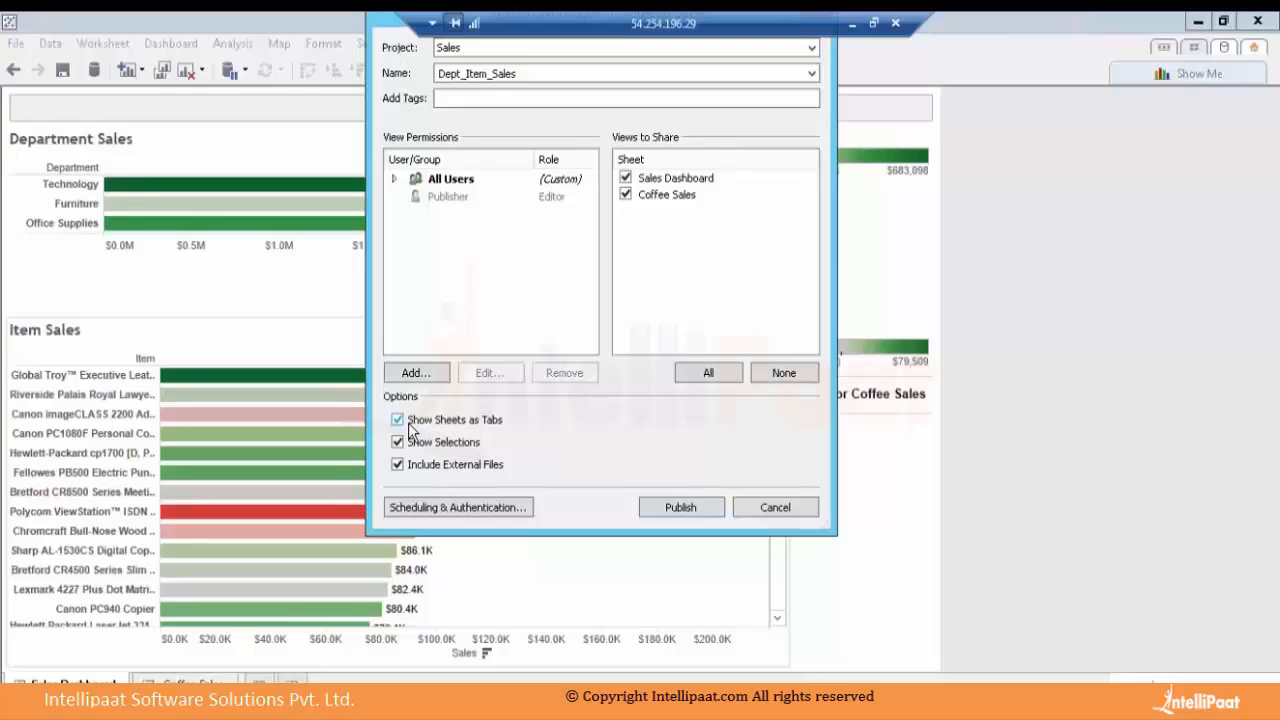
{"action": "left_click", "coordinate": [660, 514]}
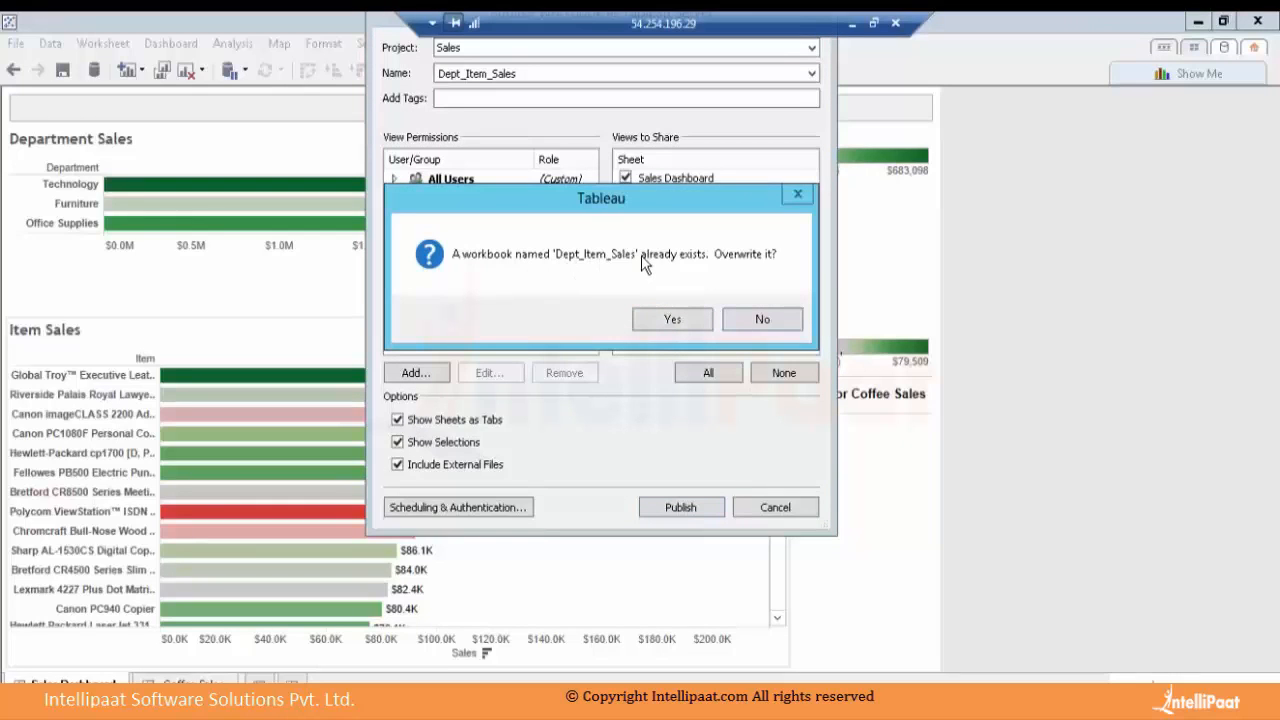
{"action": "left_click", "coordinate": [675, 320]}
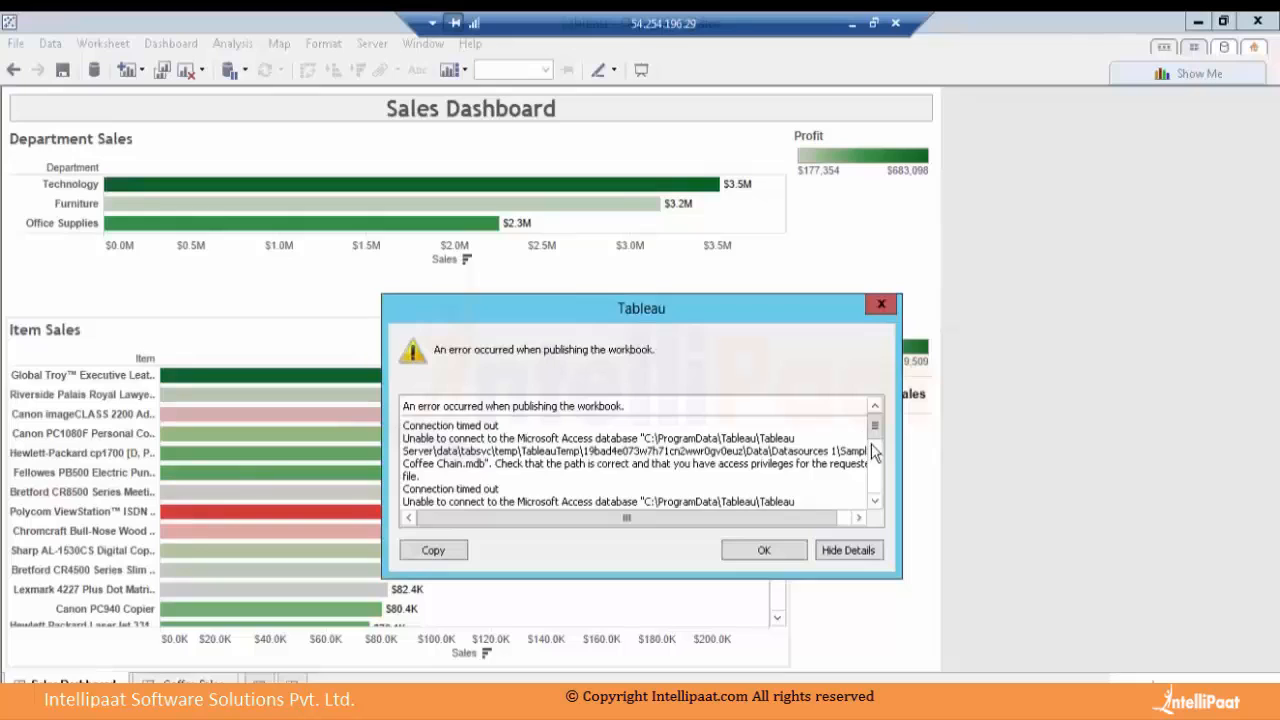
{"action": "left_click", "coordinate": [793, 549]}
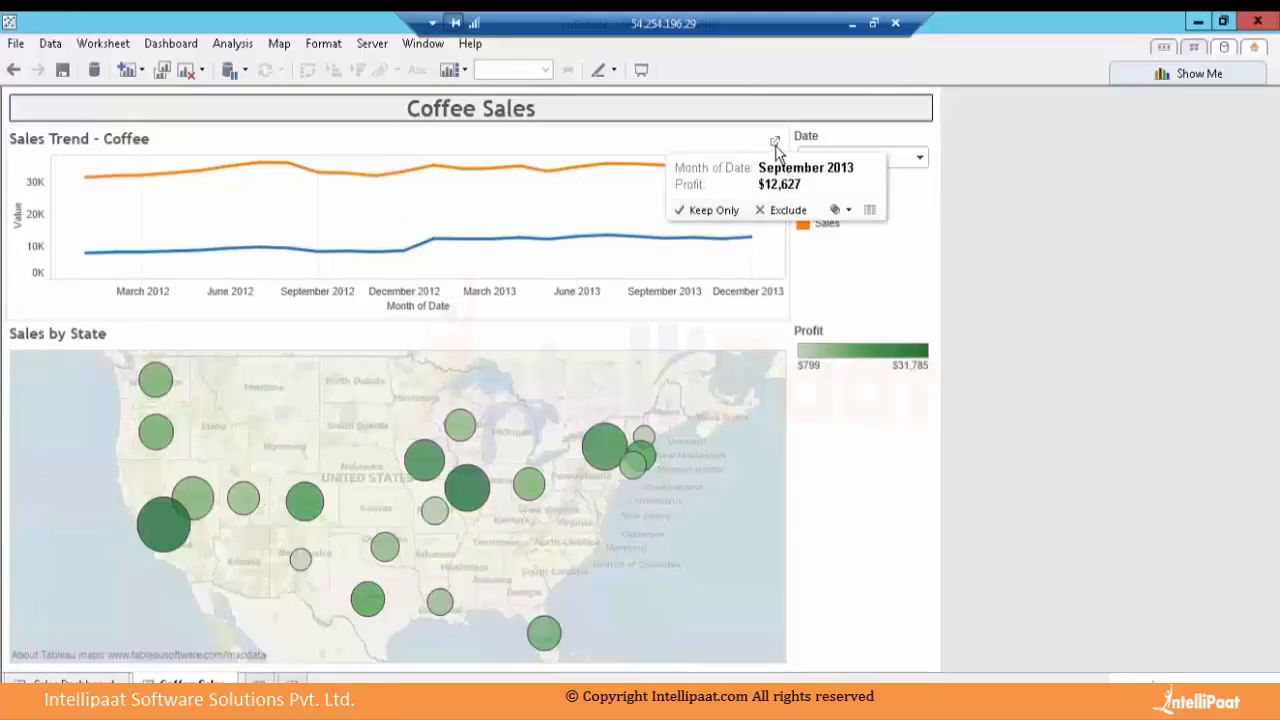
From the Sales Trend - Coffee worksheet, extract all rows of the Sample - Coffee Chain (Access) data source and save the workbook
{"action": "left_click", "coordinate": [775, 144]}
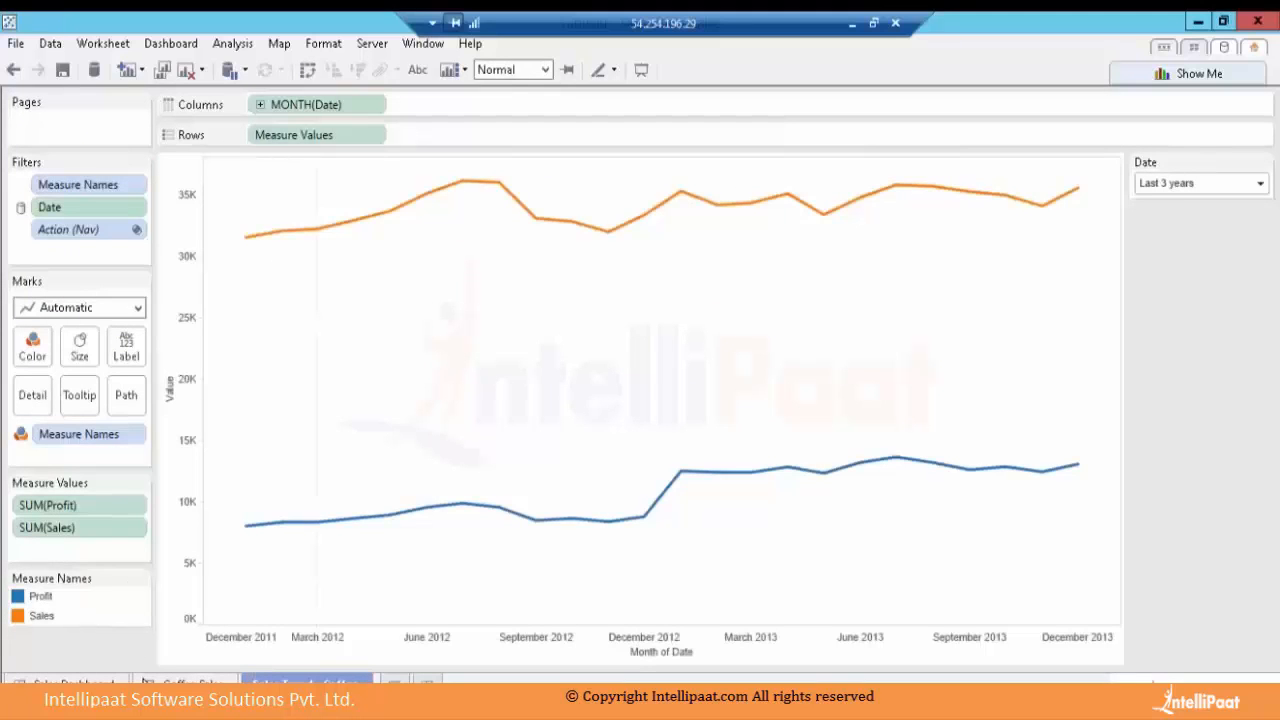
{"action": "left_click", "coordinate": [25, 700]}
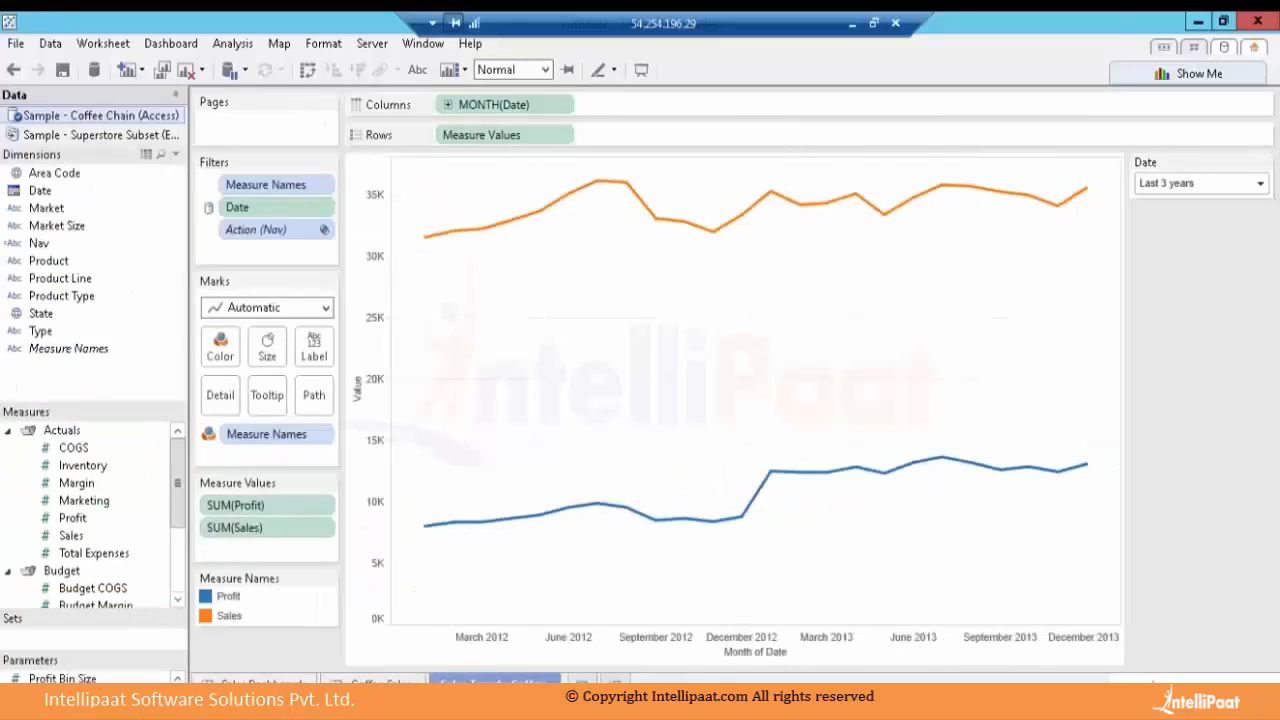
{"action": "right_click", "coordinate": [78, 122]}
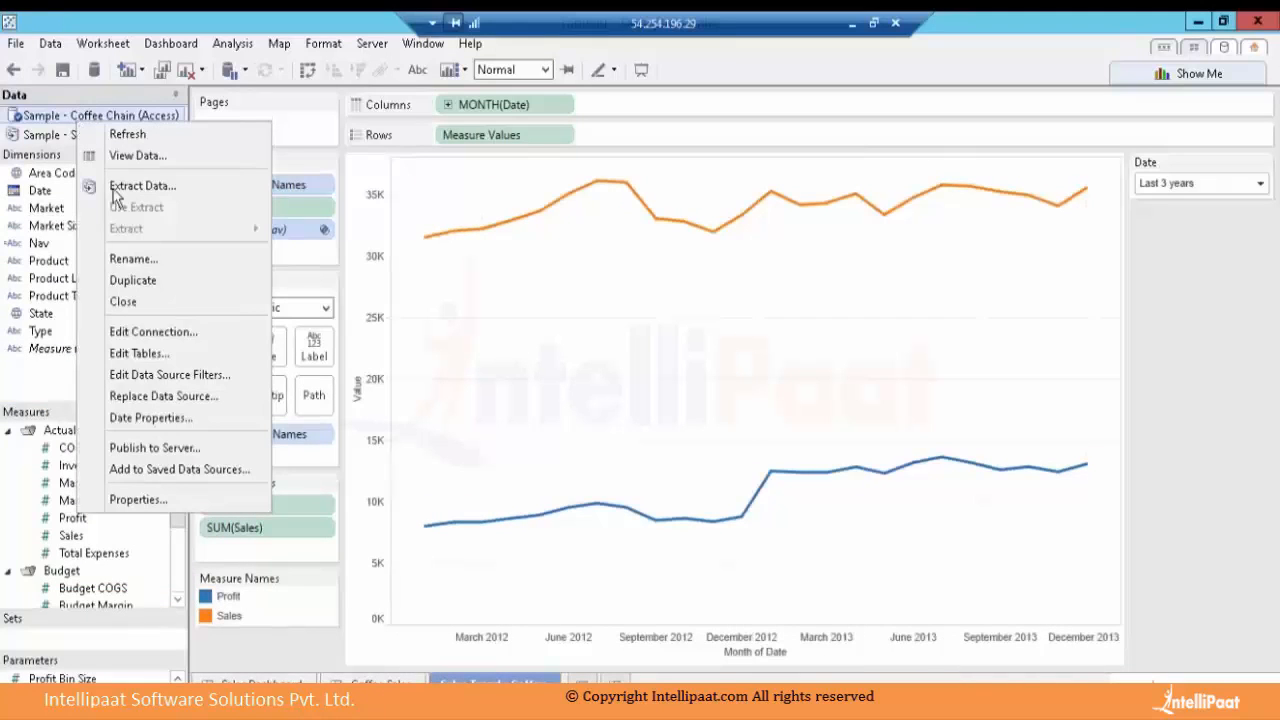
{"action": "left_click", "coordinate": [126, 184]}
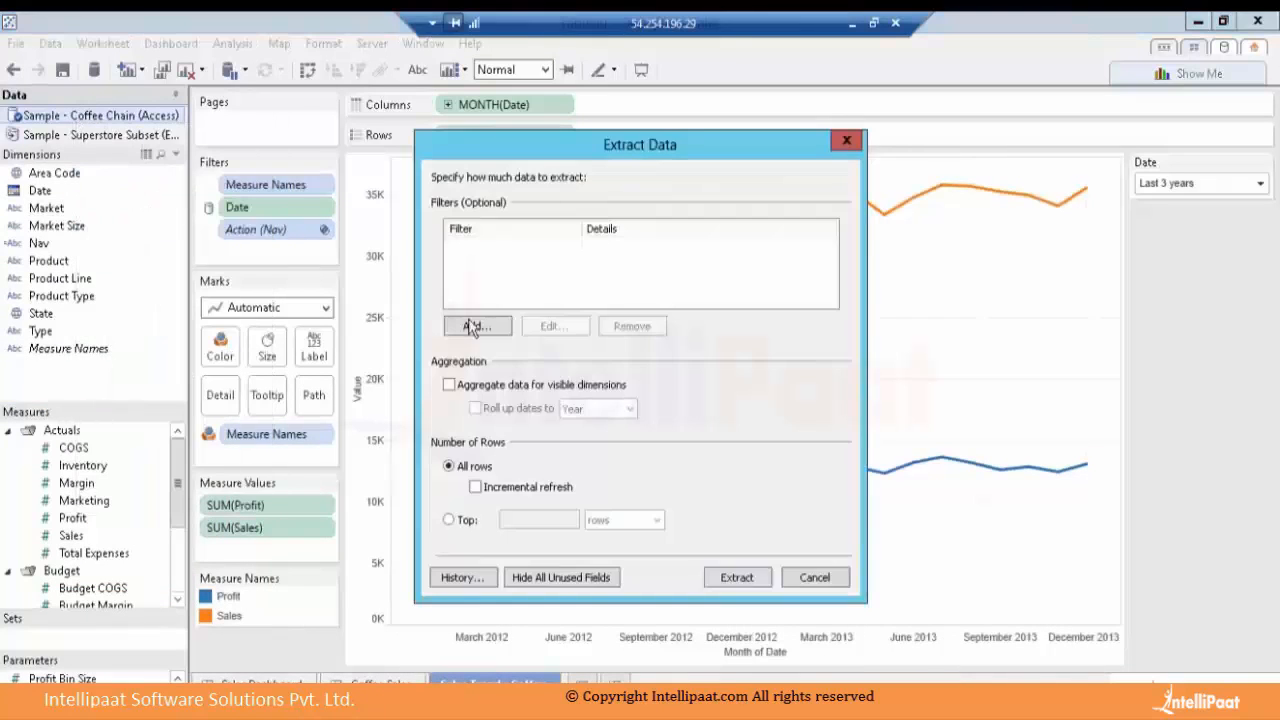
{"action": "left_click", "coordinate": [736, 578]}
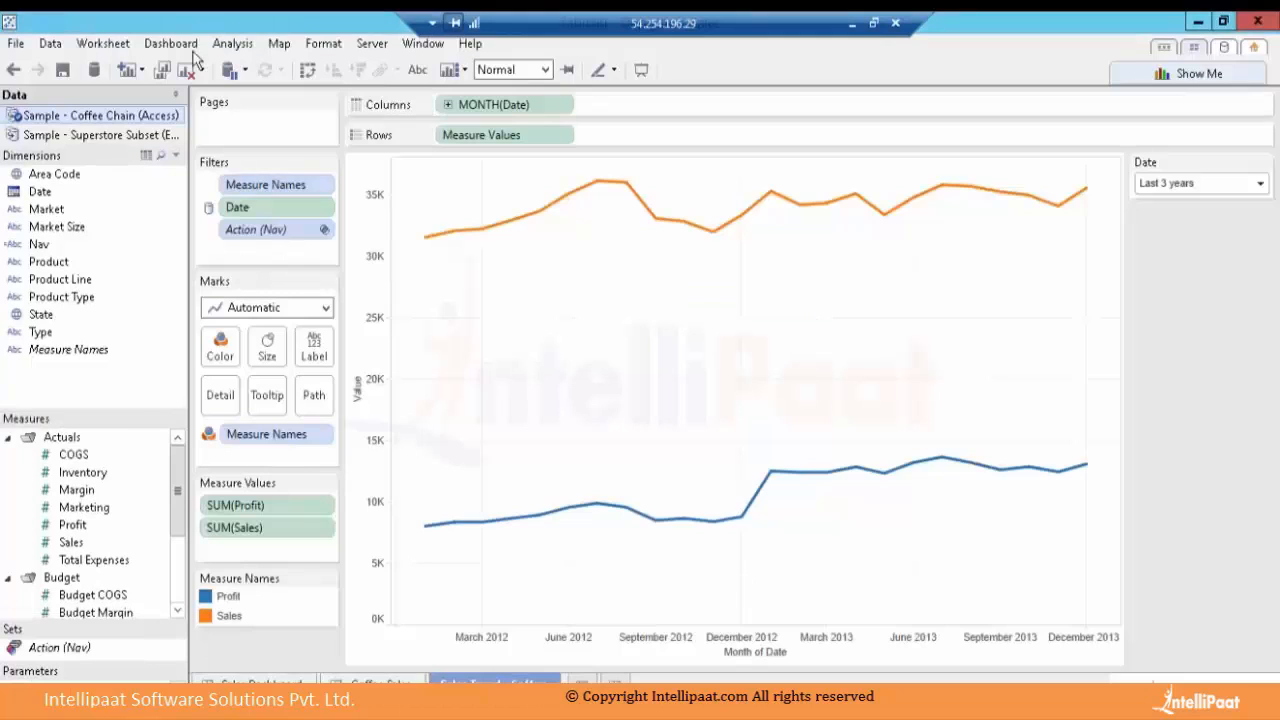
{"action": "left_click", "coordinate": [62, 72]}
Publish Dept_Item_Sales from the Sales Dashboard to the Sales project, overwriting the existing workbook, and dismiss the publishing results
{"action": "left_click", "coordinate": [378, 683]}
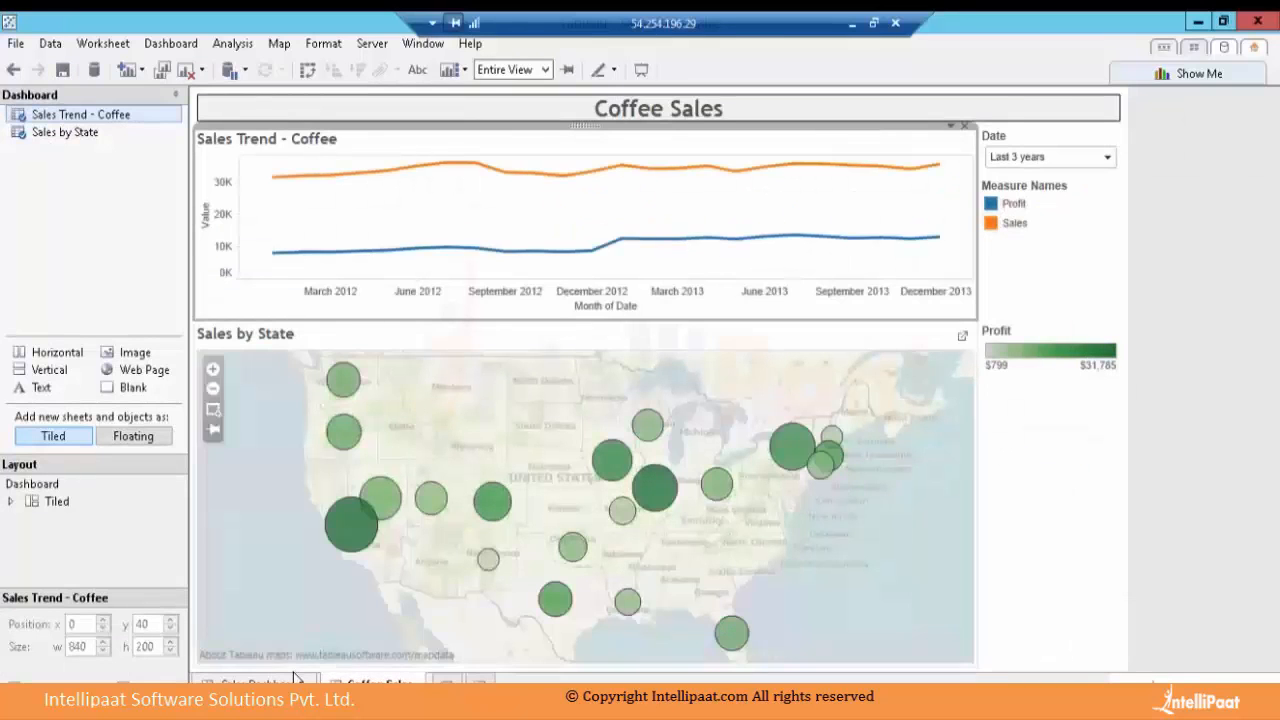
{"action": "left_click", "coordinate": [260, 683]}
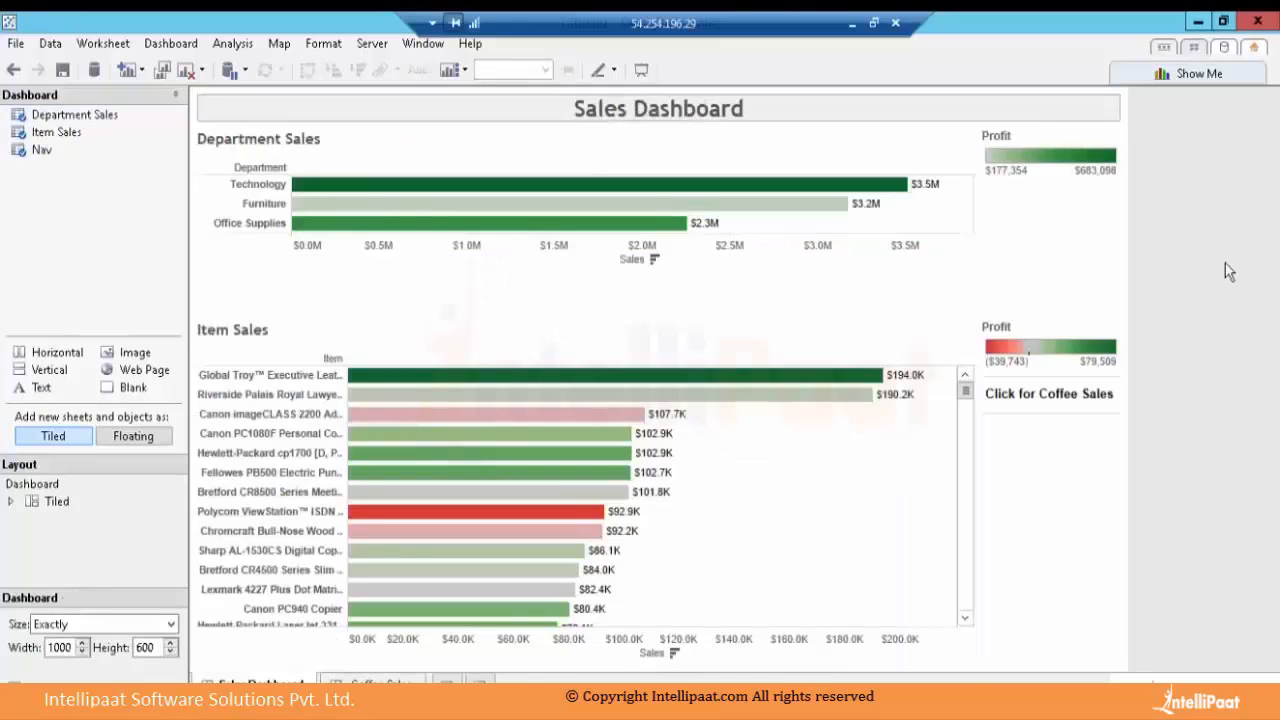
{"action": "left_click", "coordinate": [370, 44]}
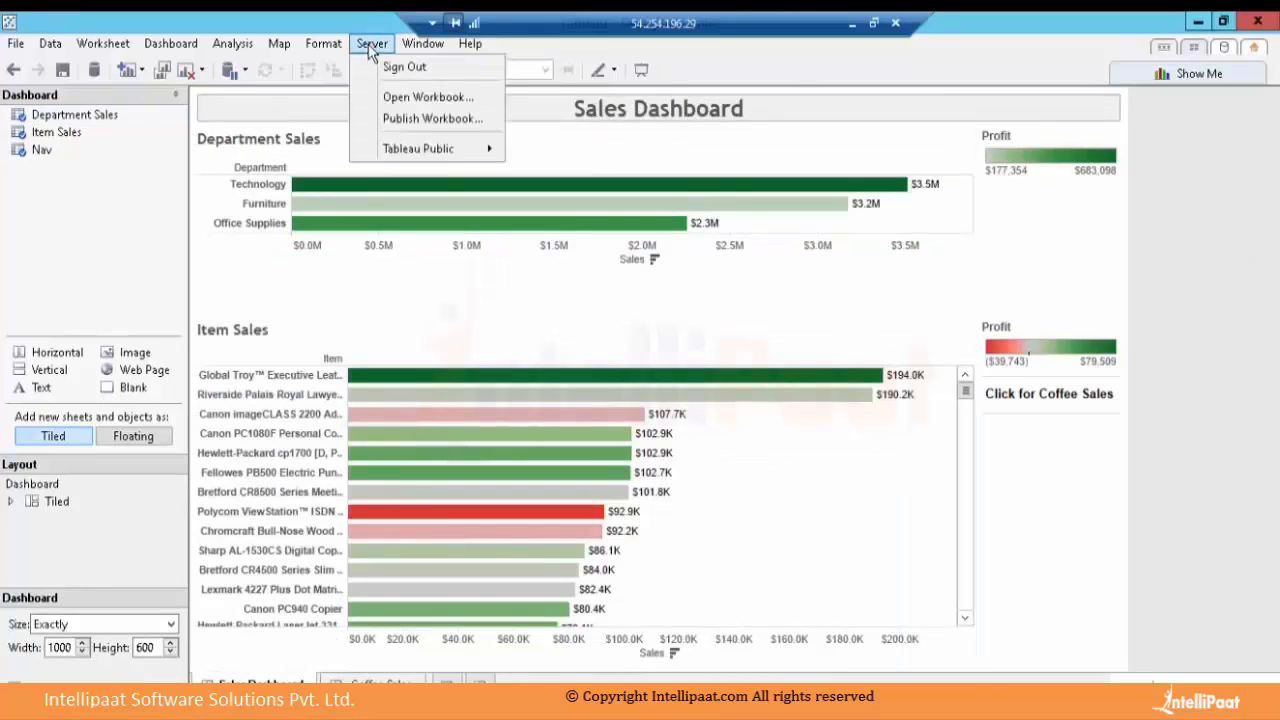
{"action": "left_click", "coordinate": [382, 118]}
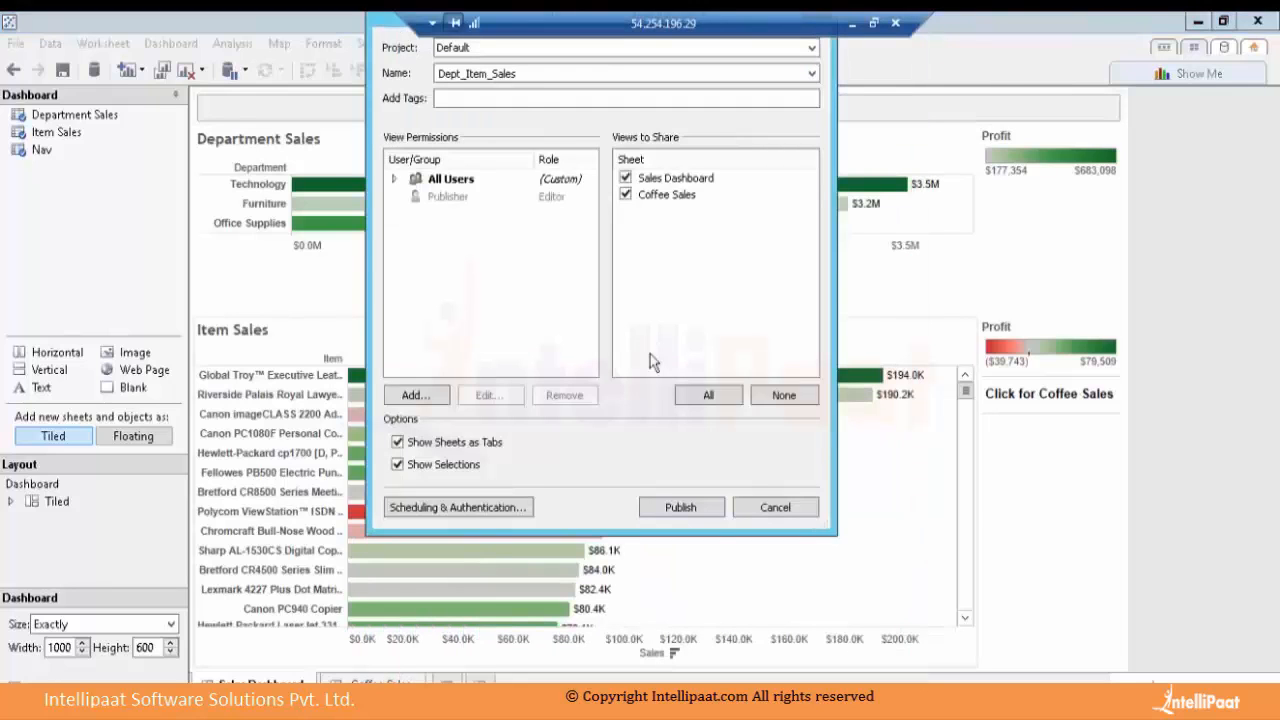
{"action": "left_click", "coordinate": [497, 48]}
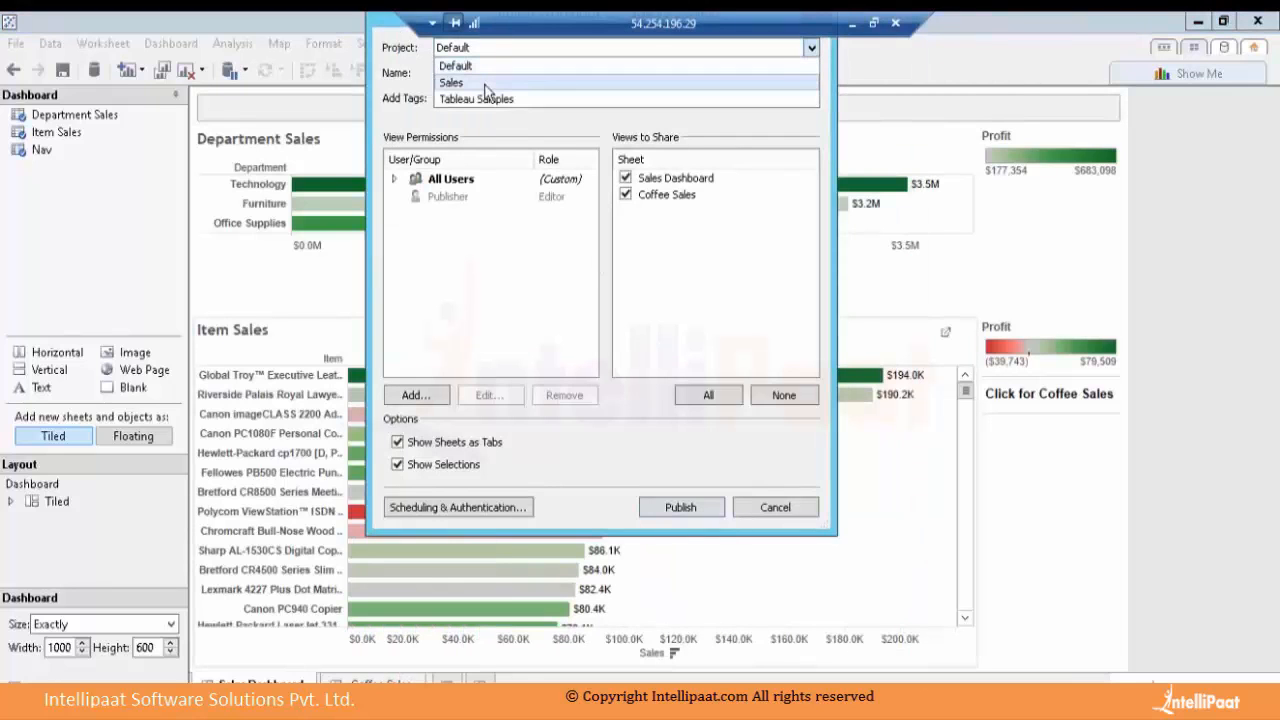
{"action": "left_click", "coordinate": [485, 84]}
{"action": "left_click", "coordinate": [679, 507]}
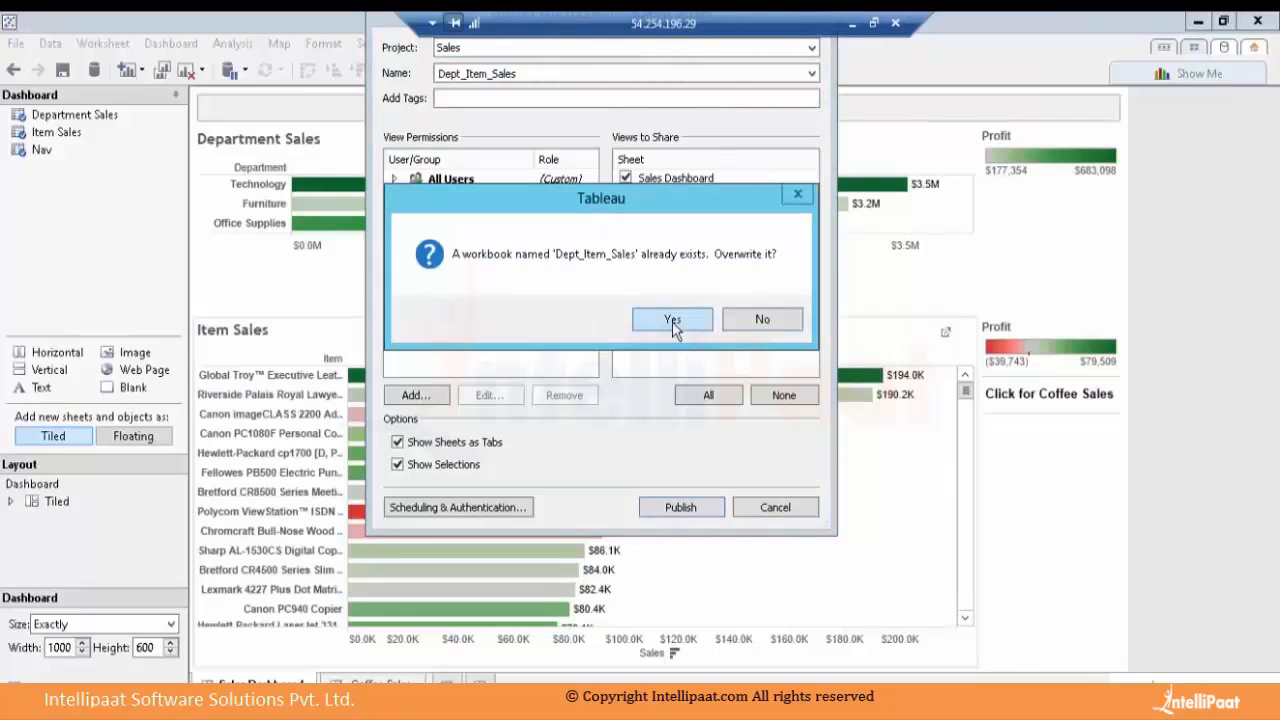
{"action": "left_click", "coordinate": [672, 319]}
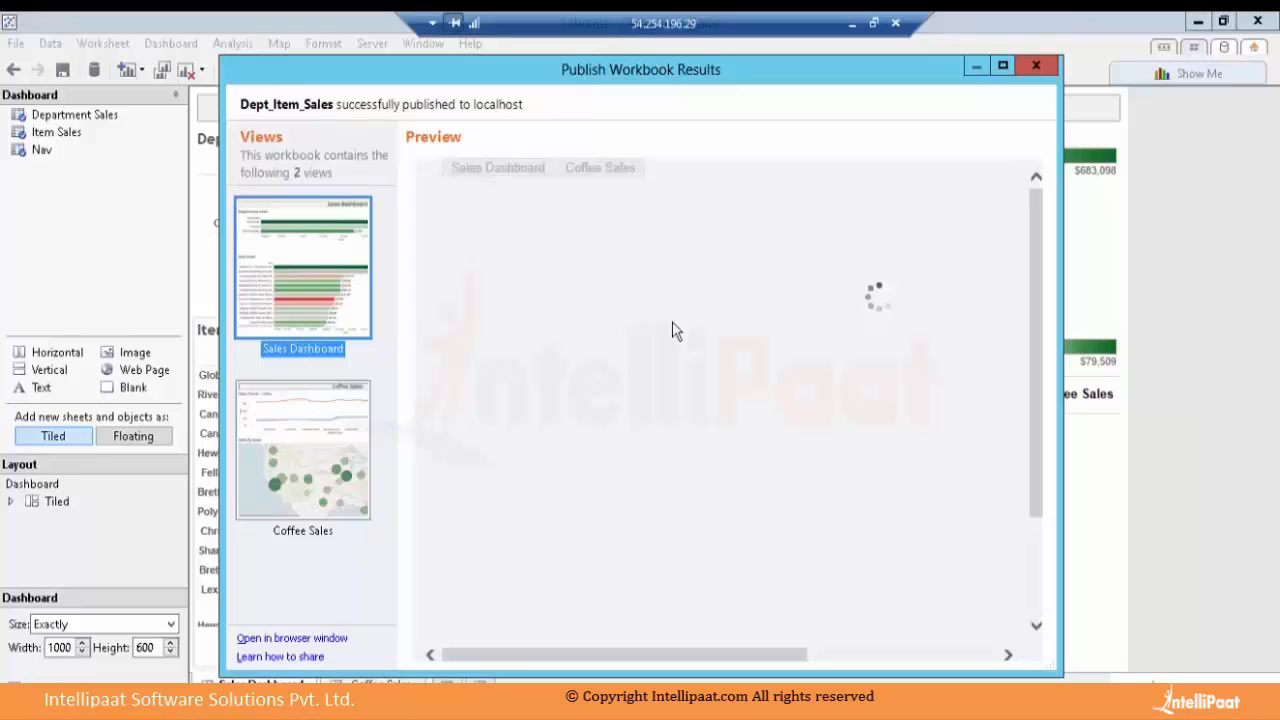
{"action": "left_click", "coordinate": [1035, 66]}
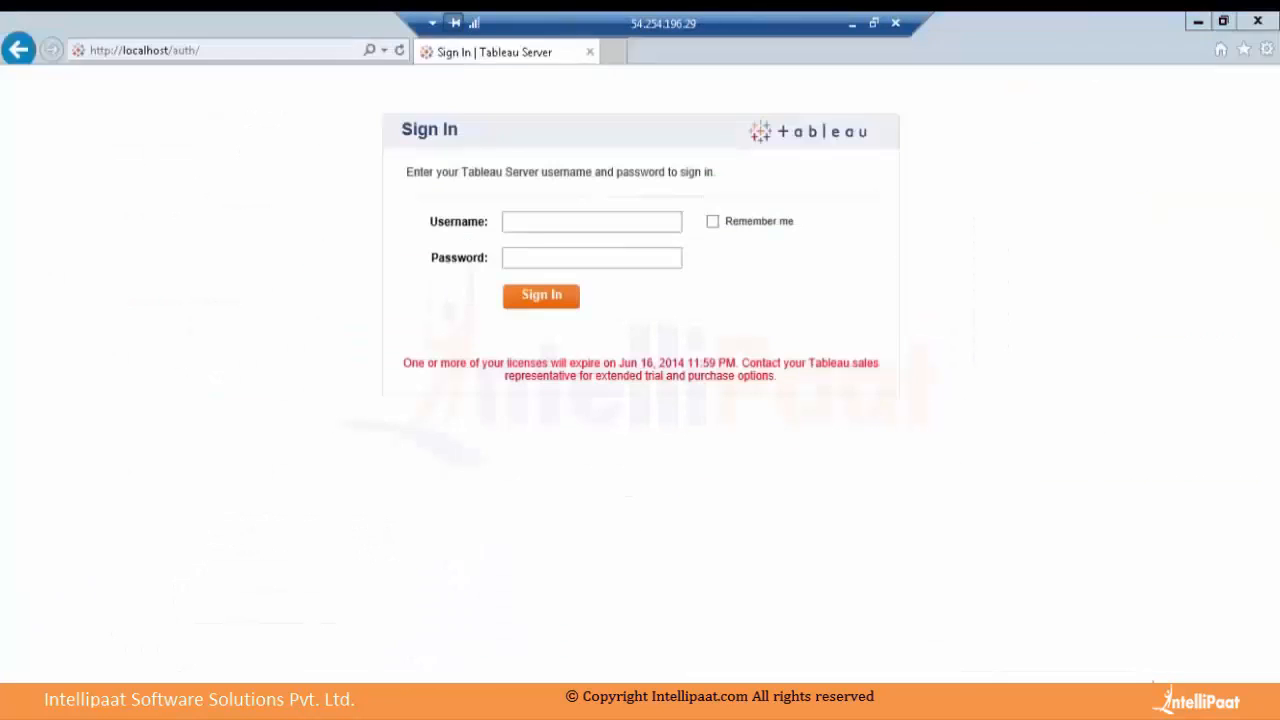
Sign in to Tableau Server in the web browser with the admin username and the account password
{"action": "left_click", "coordinate": [550, 224]}
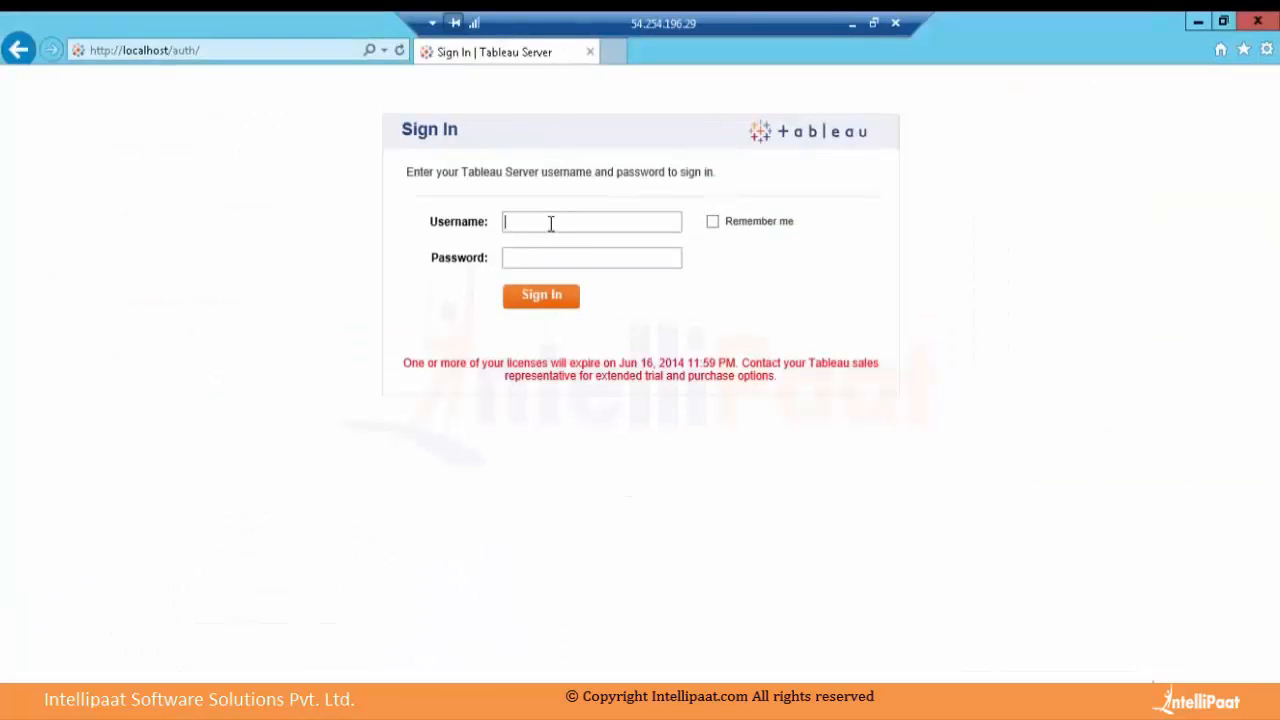
{"action": "type", "text": "ad"}
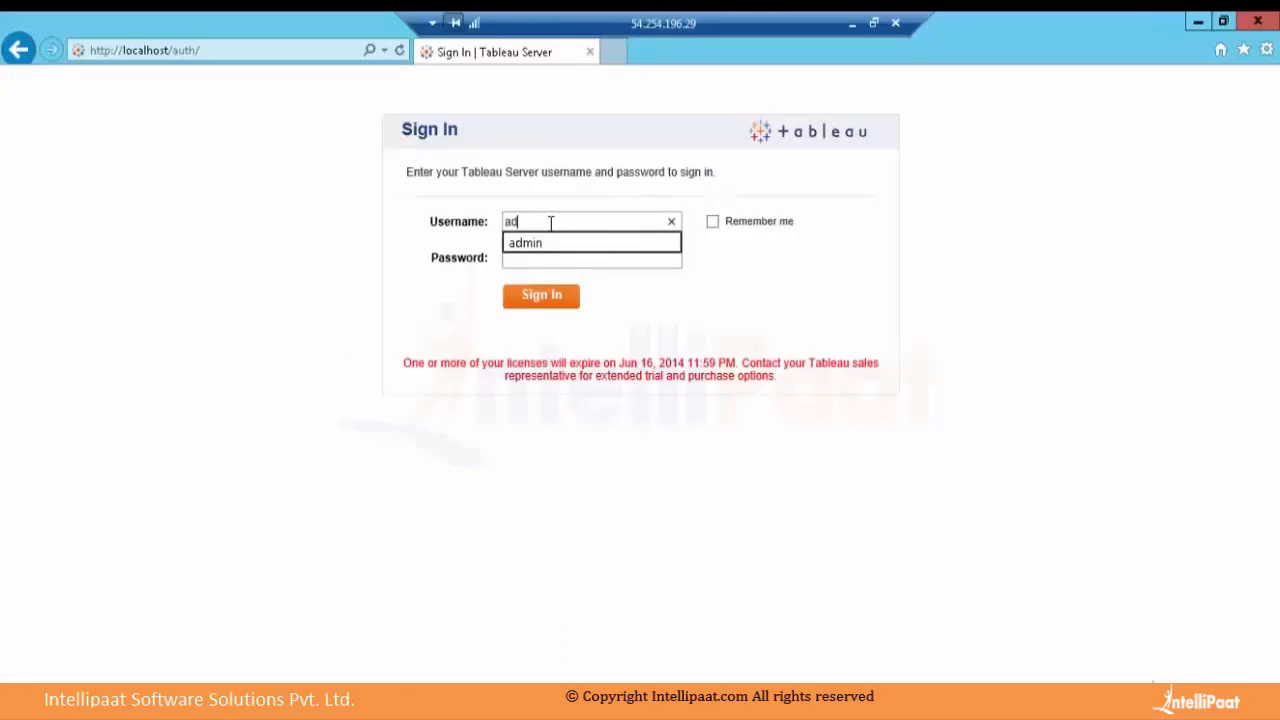
{"action": "key", "text": "Down"}
{"action": "key", "text": "Tab"}
{"action": "type", "text": "****************"}
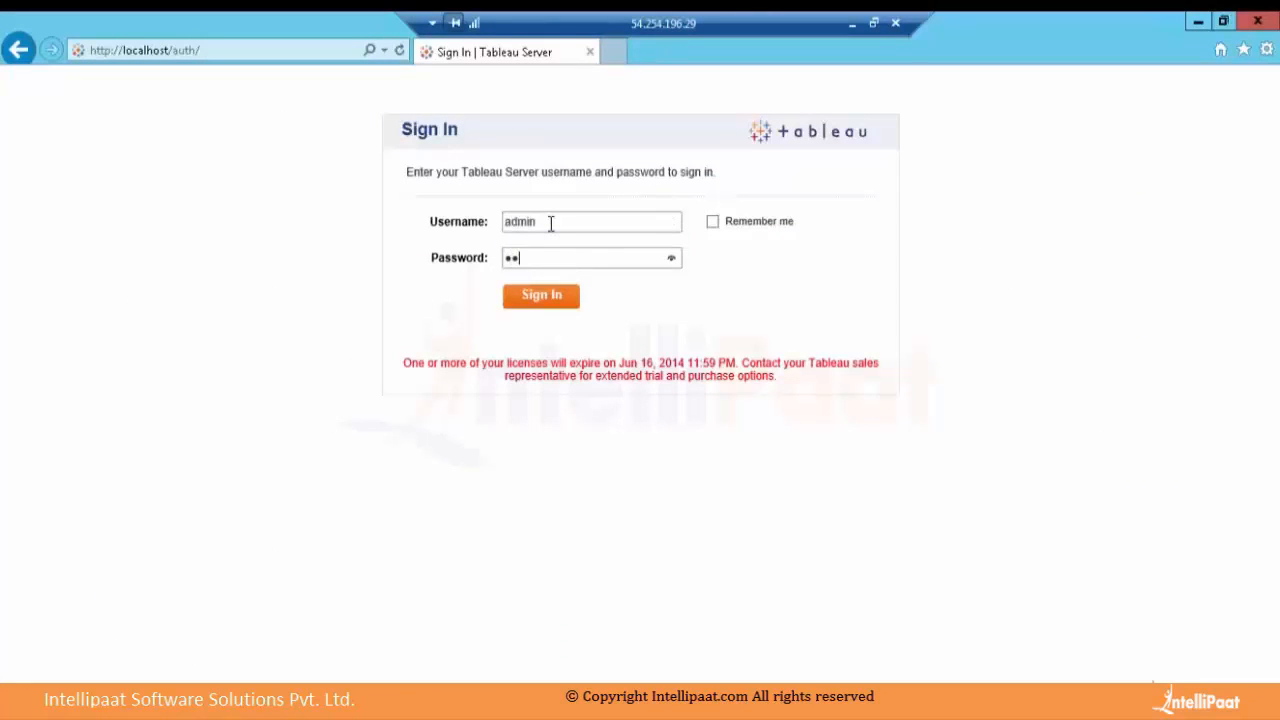
{"action": "key", "text": "Return"}
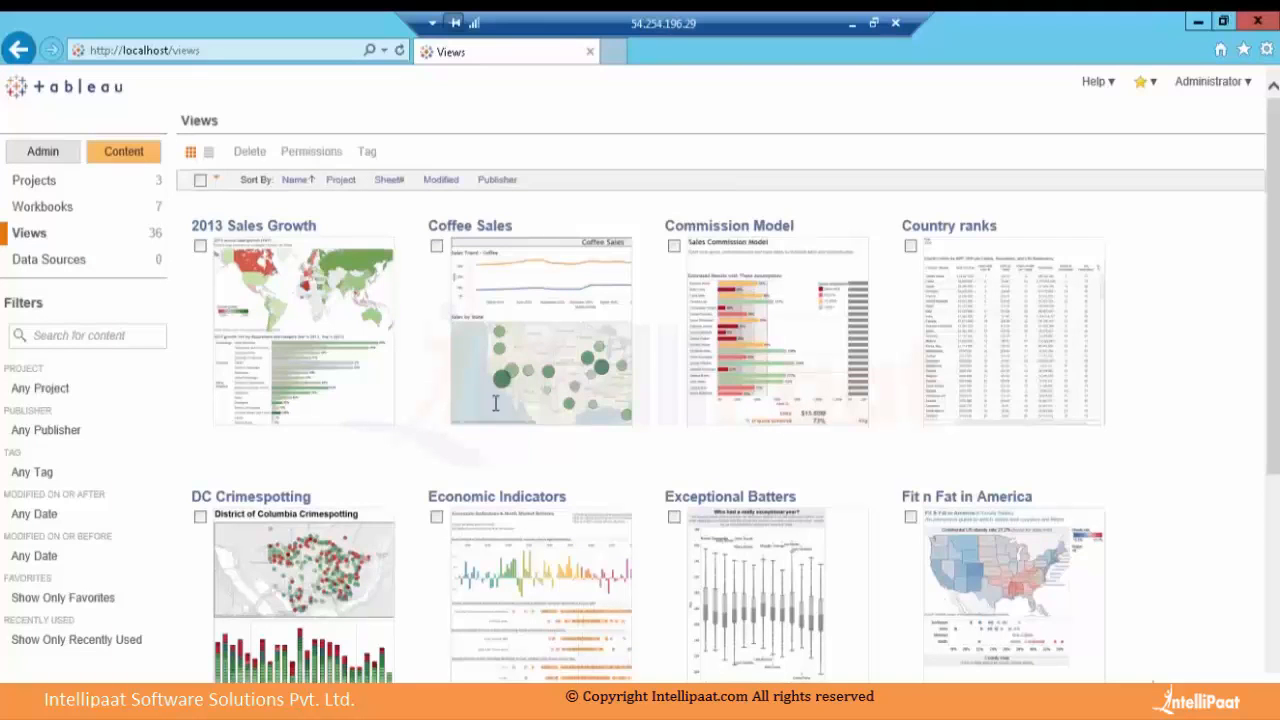
Open the published Sales Dashboard view from the Dept_Item_Sales workbook in the Sales project
{"action": "left_click", "coordinate": [60, 183]}
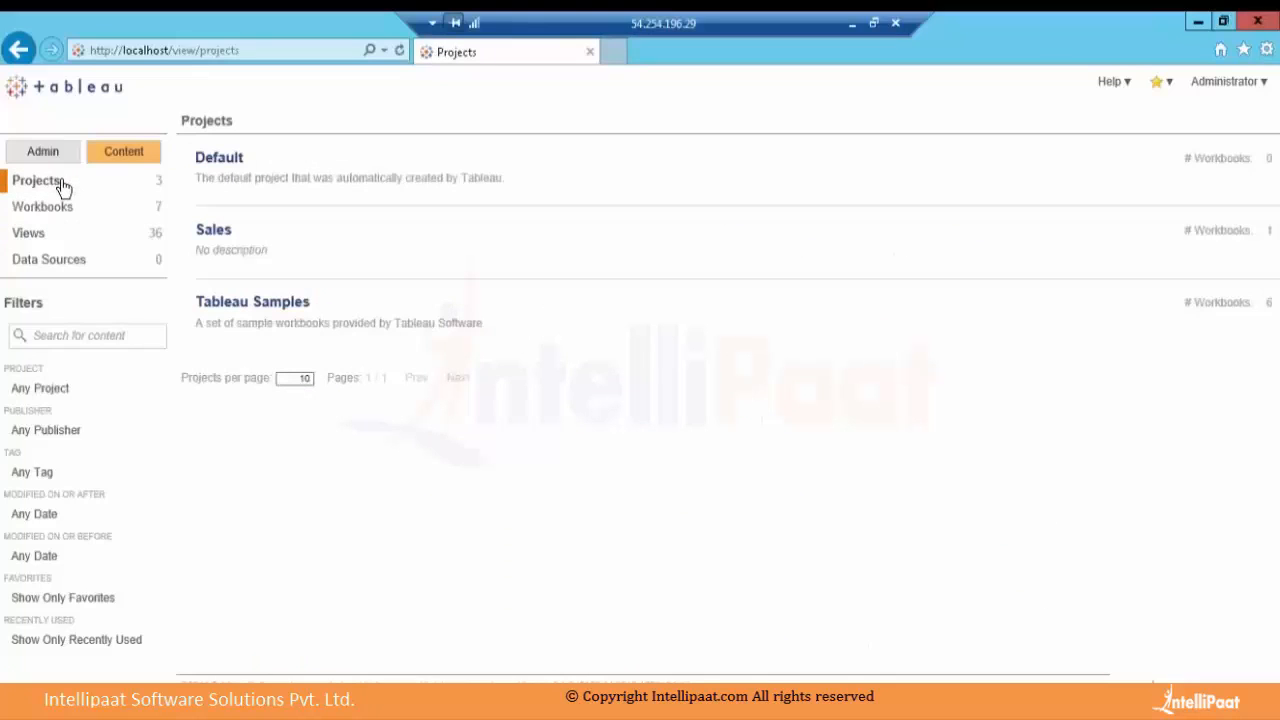
{"action": "left_click", "coordinate": [222, 234]}
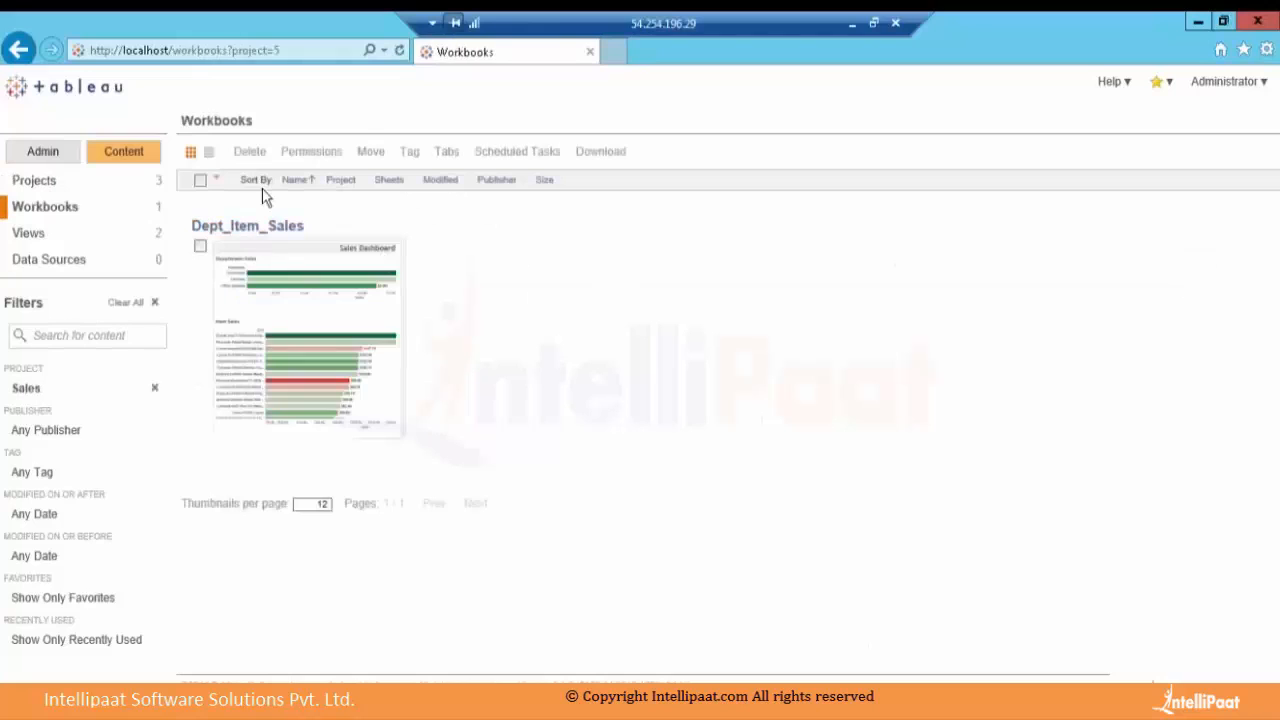
{"action": "left_click", "coordinate": [303, 327]}
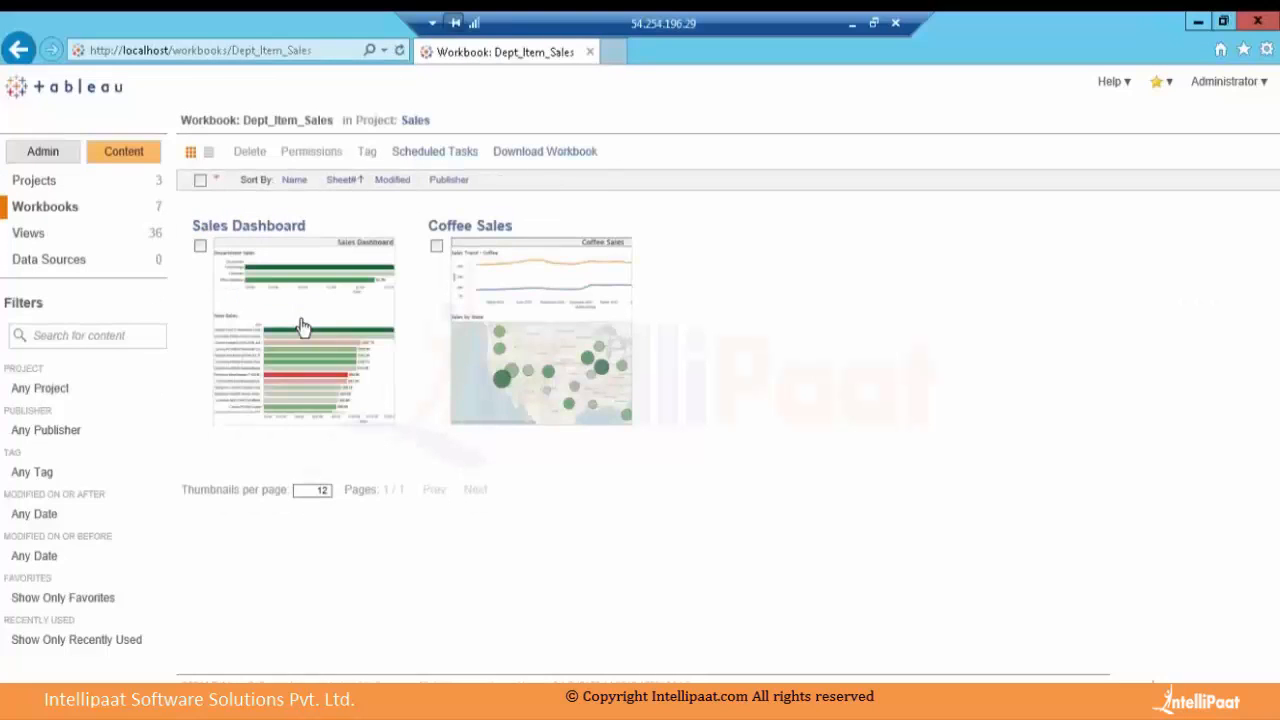
{"action": "left_click", "coordinate": [303, 327]}
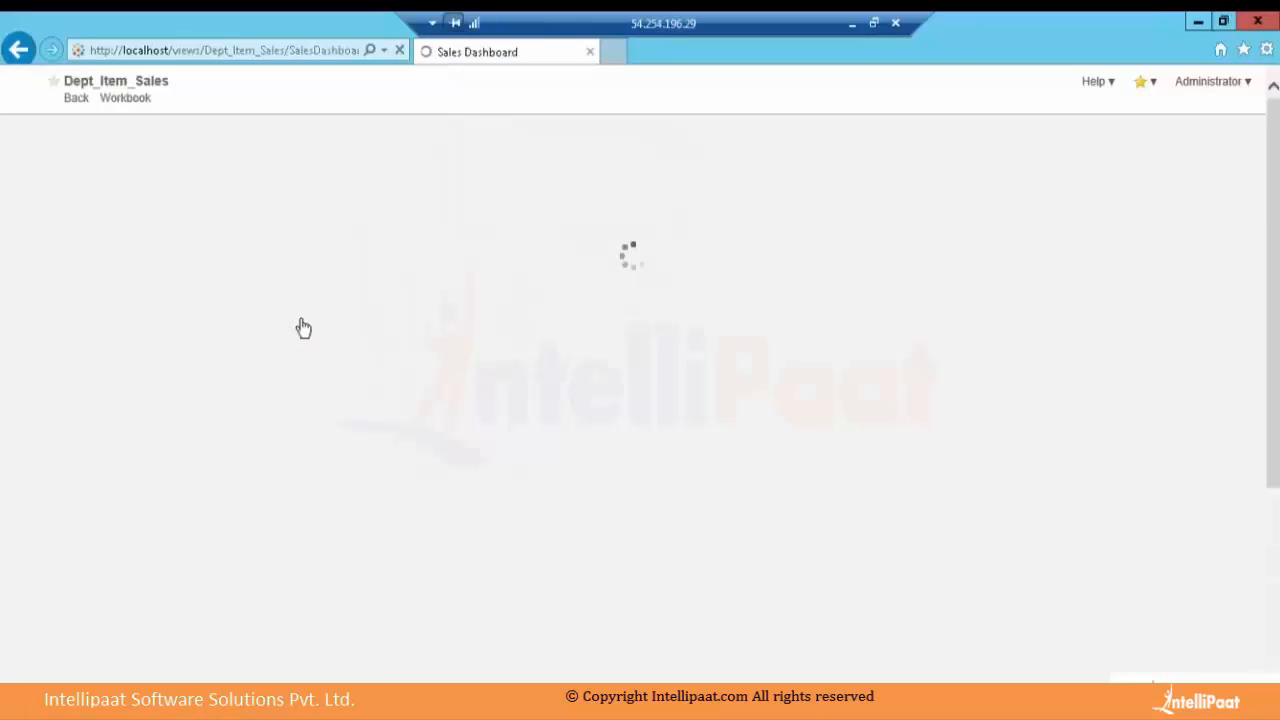
Test the published dashboard's filtering by selecting the Office Supplies bar in Department Sales
{"action": "left_click_drag", "start_coordinate": [1273, 148], "coordinate": [1275, 270]}
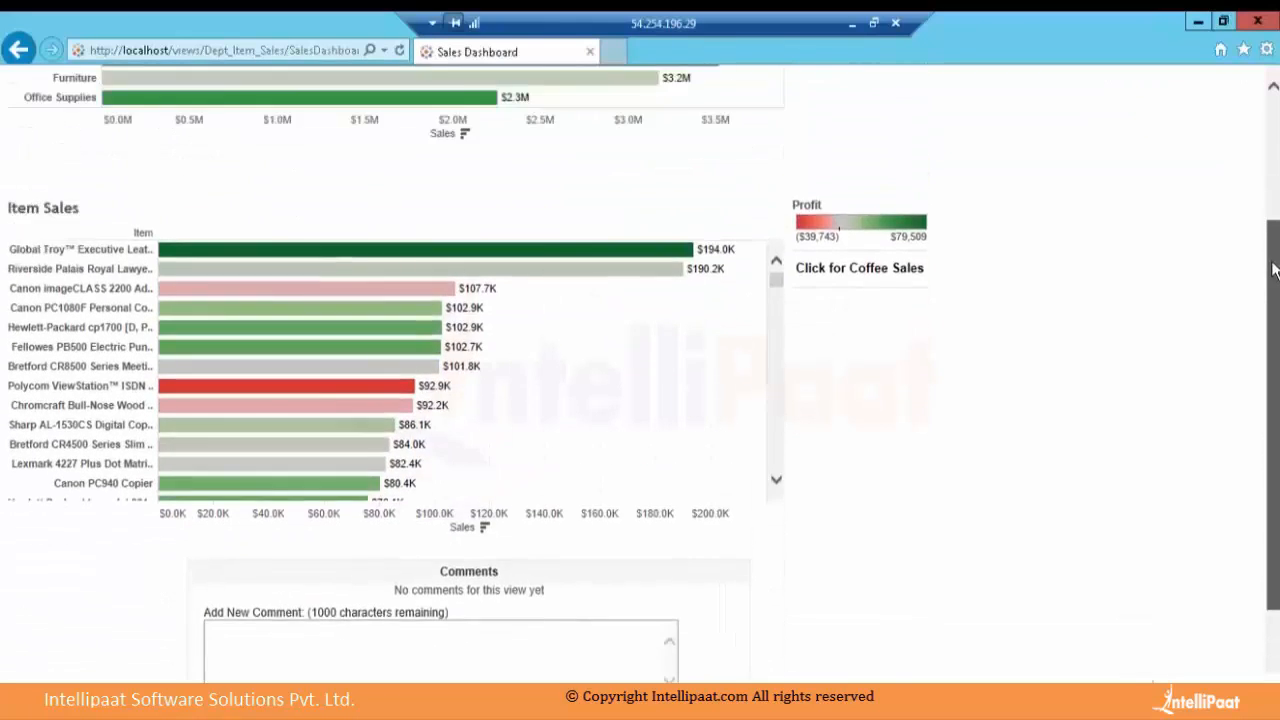
{"action": "scroll", "coordinate": [1273, 265], "scroll_direction": "up", "scroll_amount": 3}
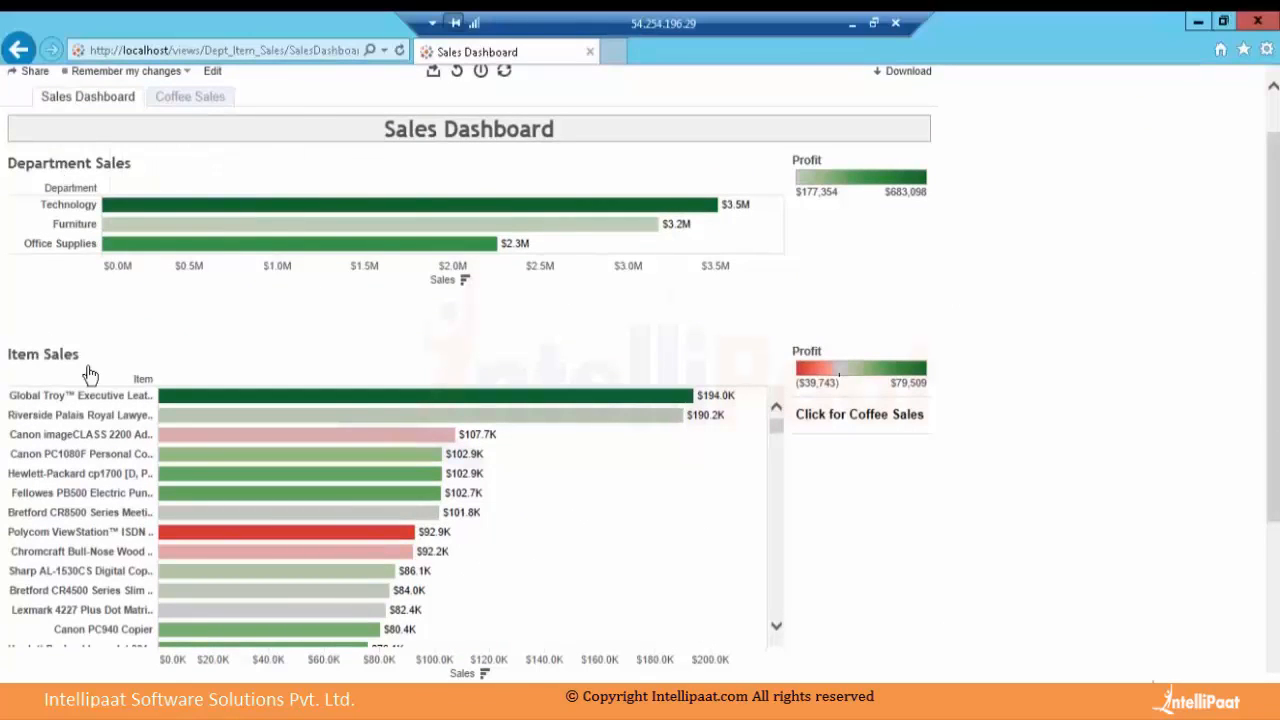
{"action": "left_click", "coordinate": [200, 263]}
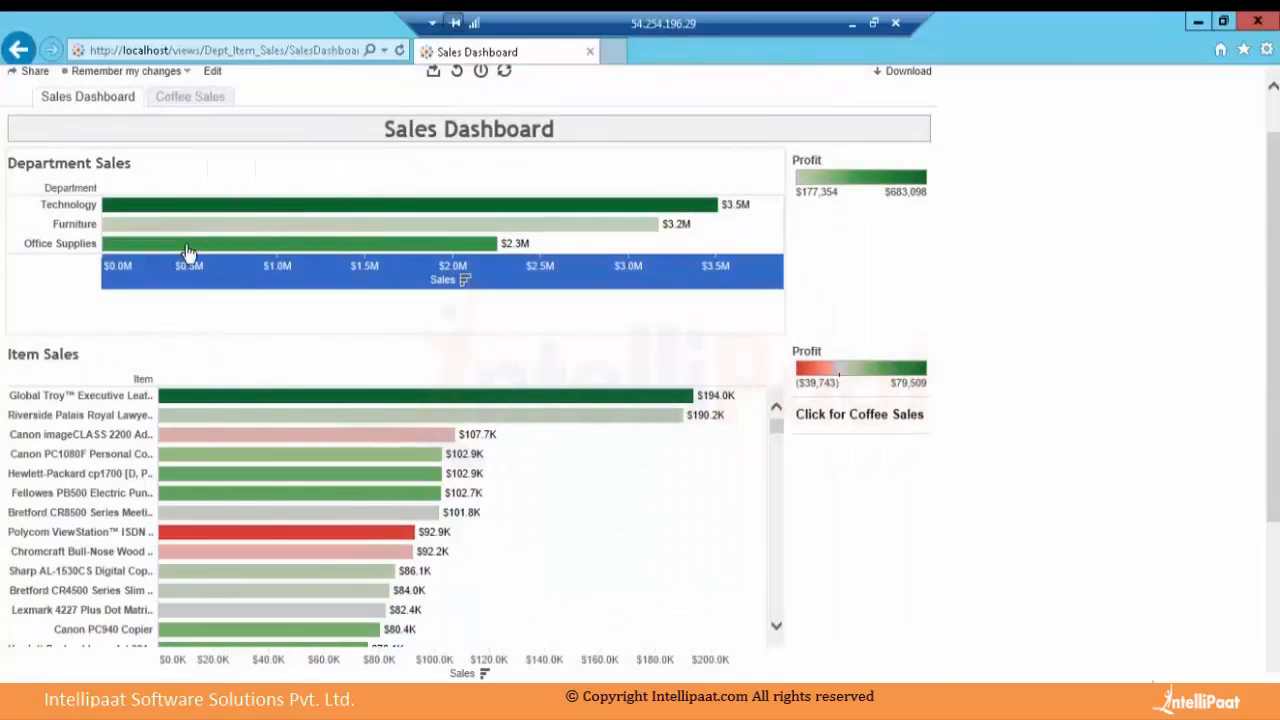
{"action": "left_click", "coordinate": [187, 246]}
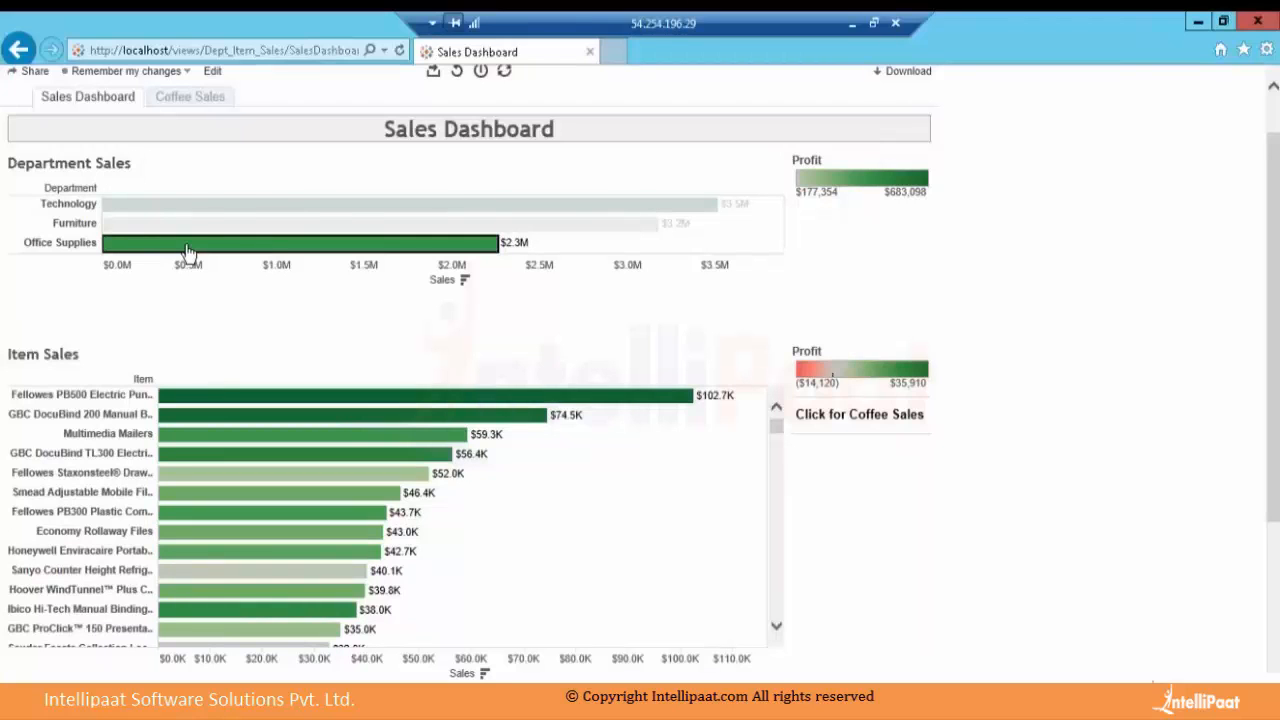
Clear the Office Supplies selection in Department Sales and follow the dashboard's navigation link to Coffee Sales
{"action": "left_click", "coordinate": [188, 250]}
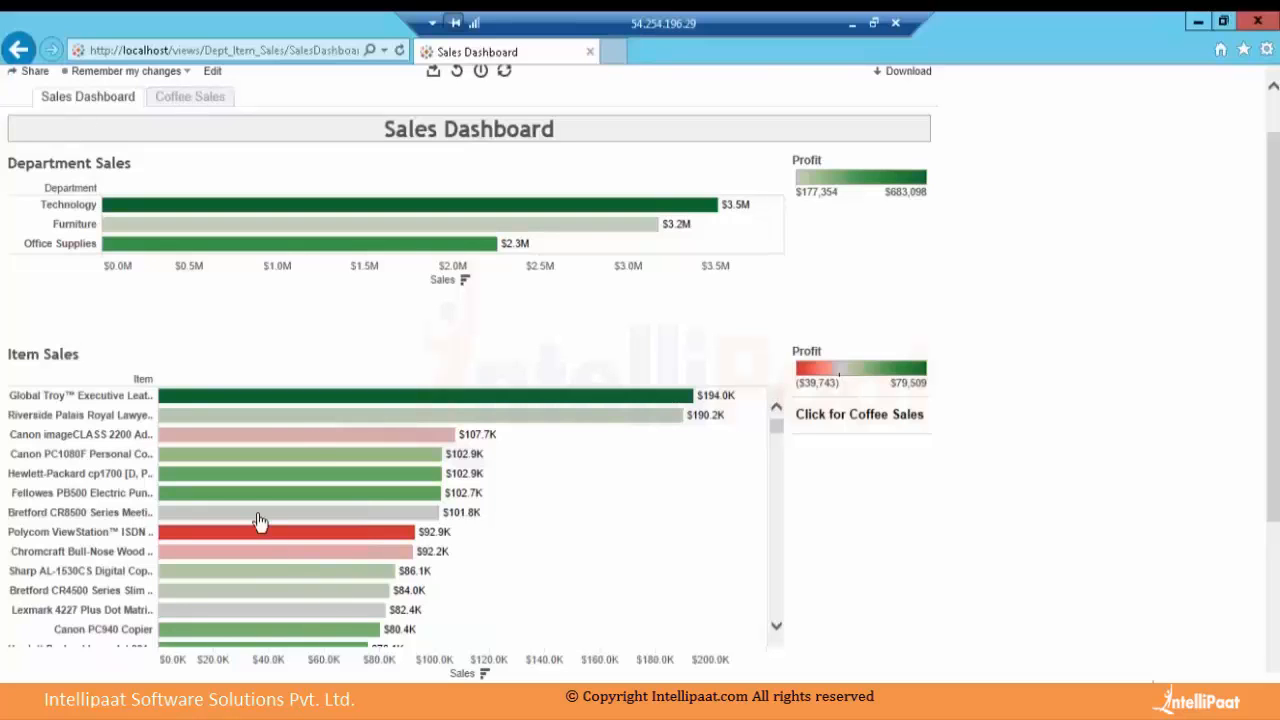
{"action": "mouse_move", "coordinate": [258, 521]}
{"action": "mouse_move", "coordinate": [917, 430]}
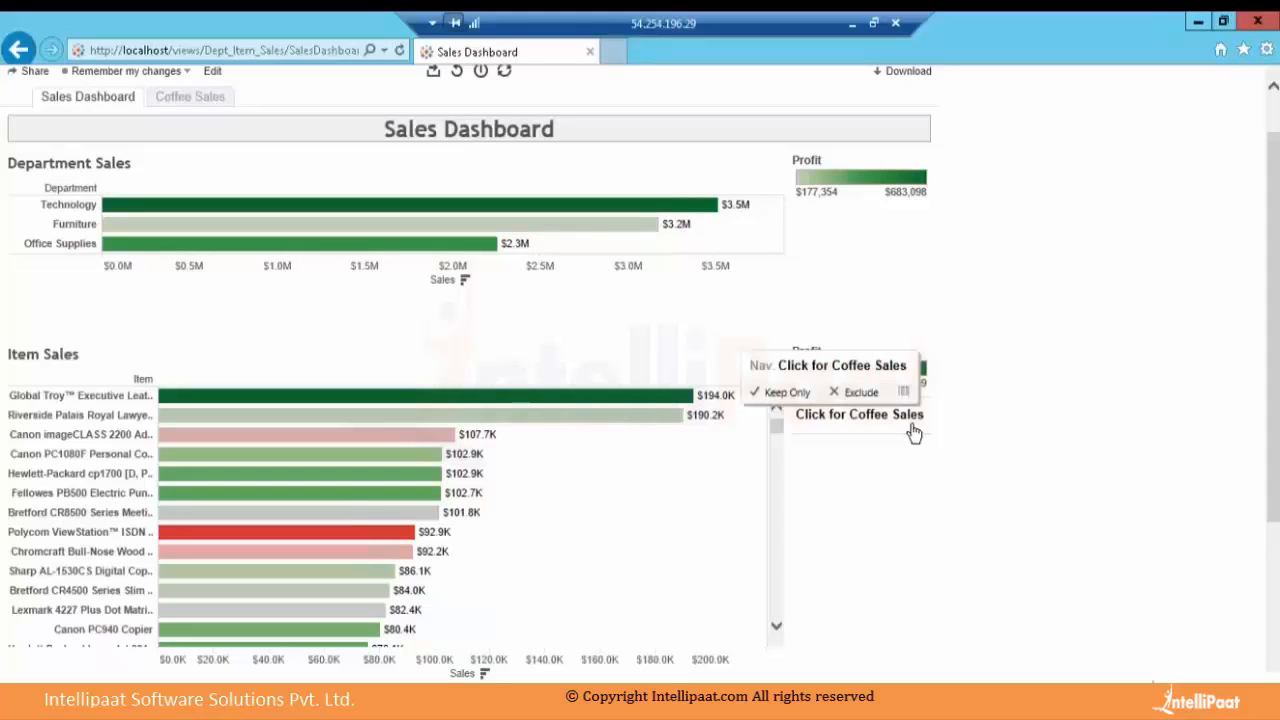
{"action": "left_click", "coordinate": [913, 430]}
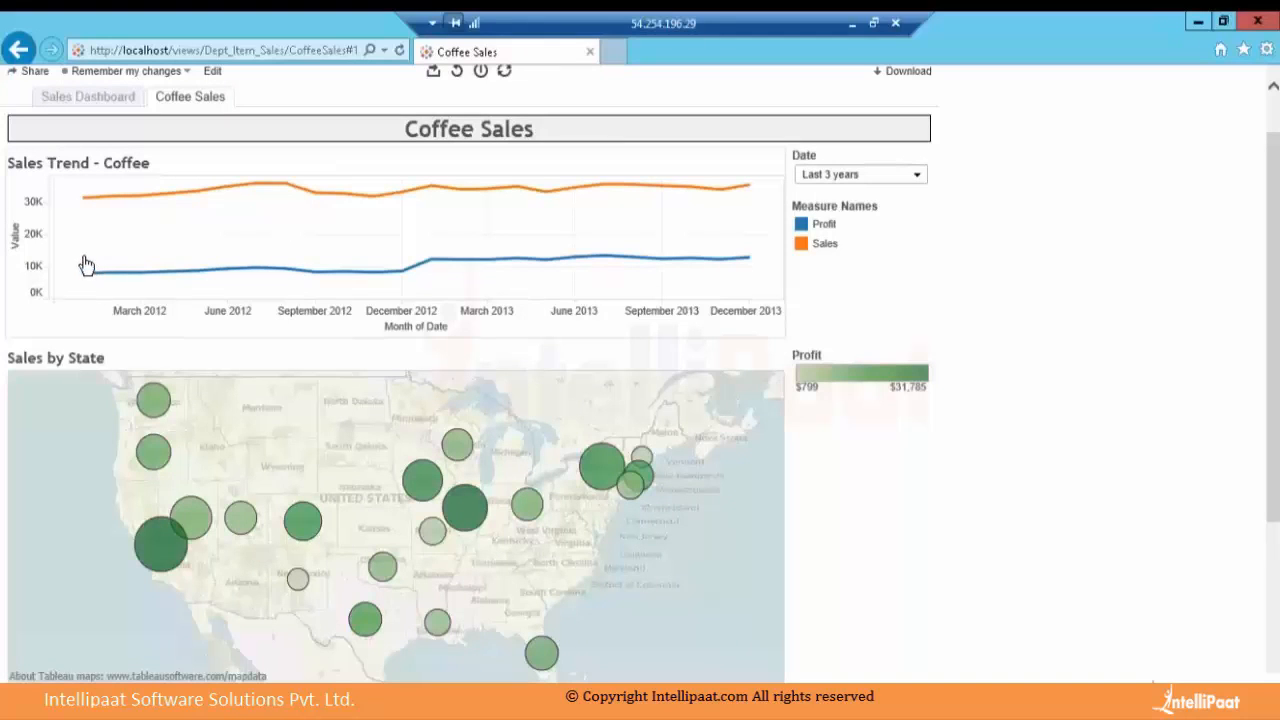
Set the Coffee Sales dashboard's relative Date filter to the last 2 years
{"action": "mouse_move", "coordinate": [114, 547]}
{"action": "mouse_move", "coordinate": [744, 557]}
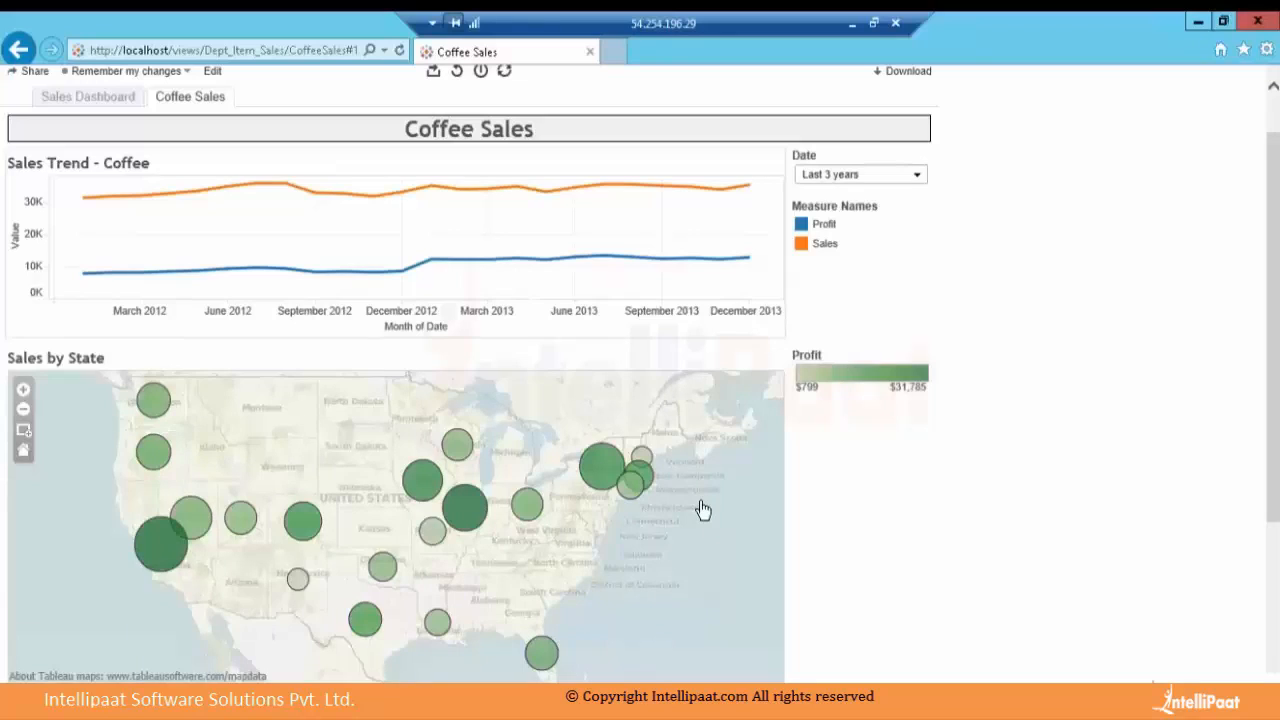
{"action": "left_click", "coordinate": [917, 177]}
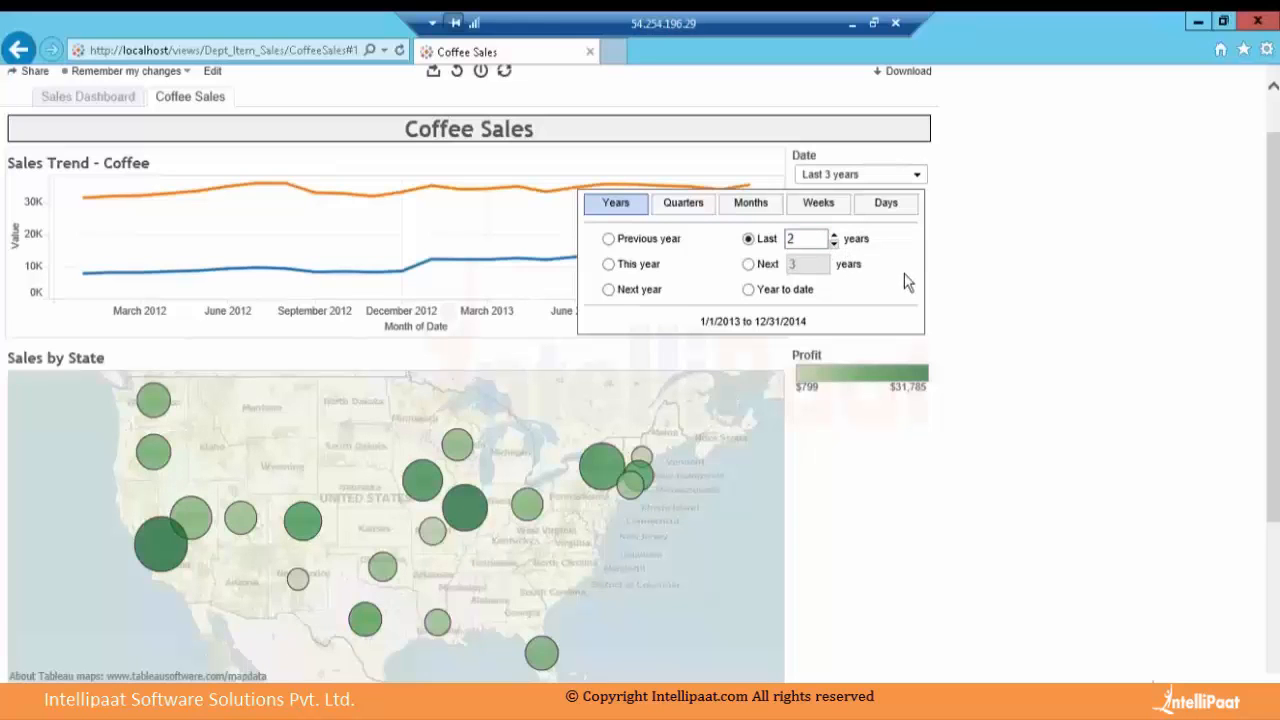
{"action": "left_click", "coordinate": [966, 284]}
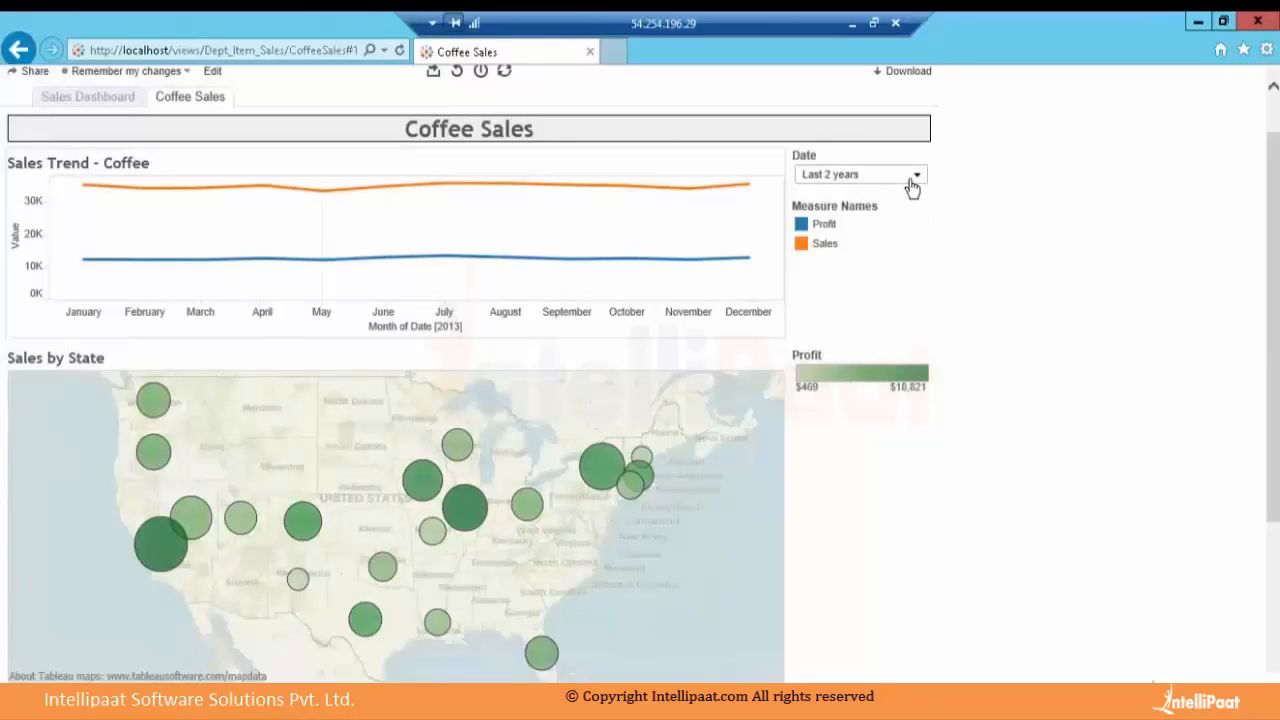
Leave the Coffee Sales view for its workbook page and open the list of site users in server administration
{"action": "scroll", "coordinate": [1277, 229], "scroll_direction": "up", "scroll_amount": 2}
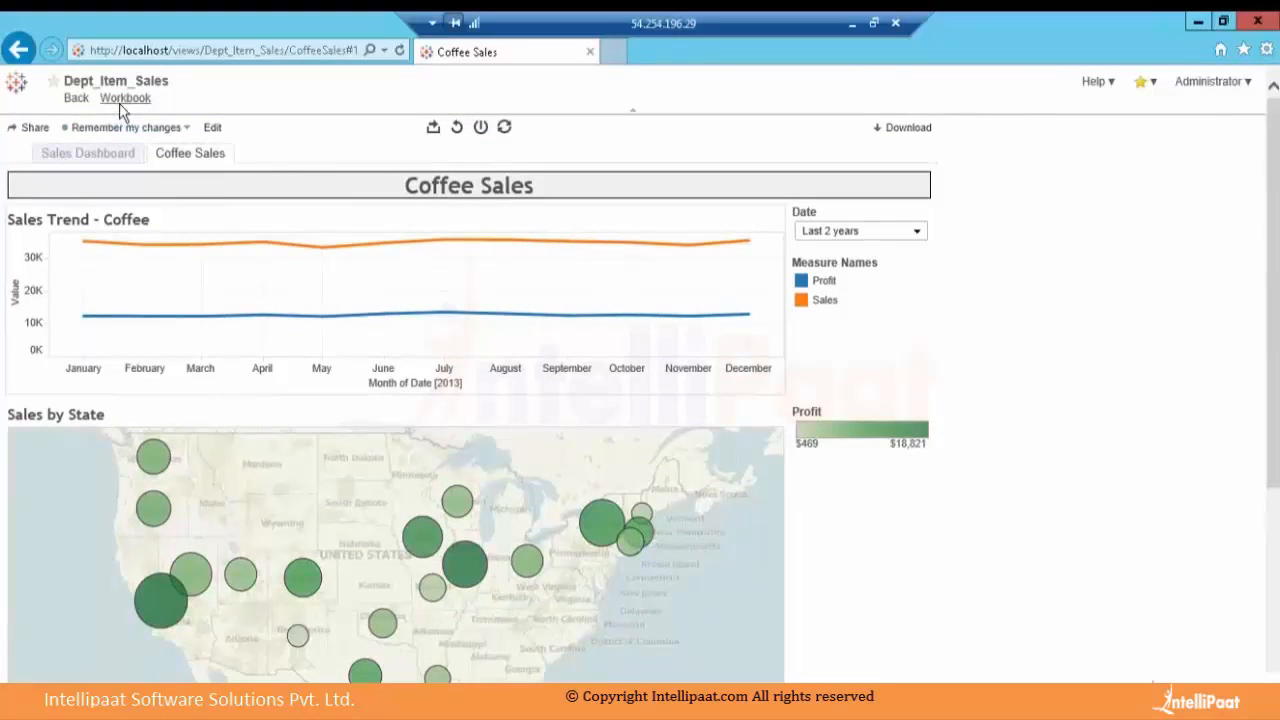
{"action": "left_click", "coordinate": [76, 99]}
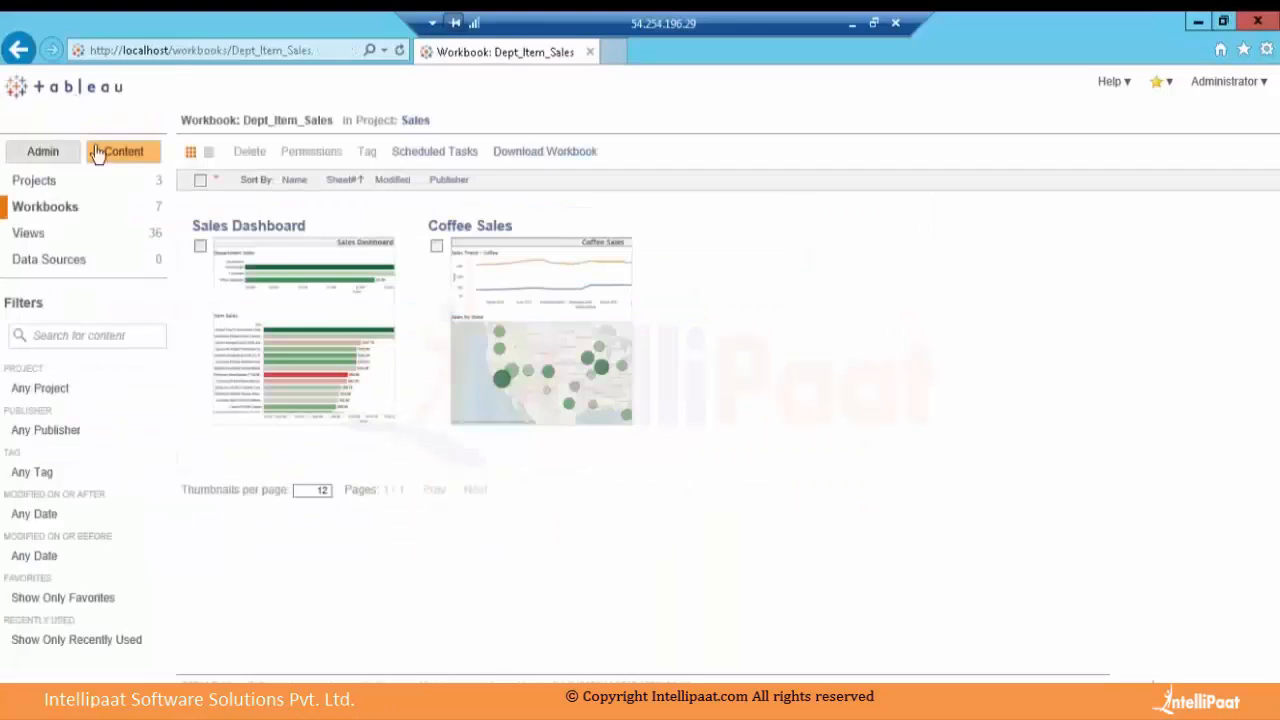
{"action": "left_click", "coordinate": [52, 152]}
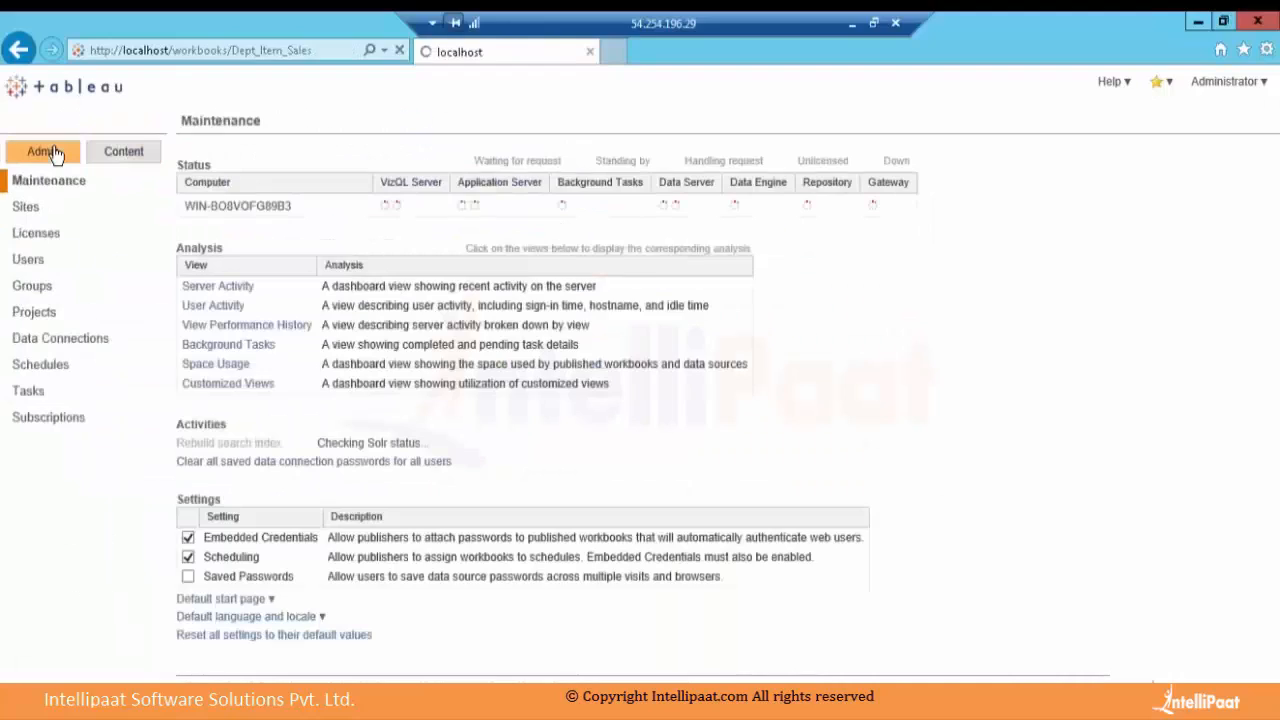
{"action": "left_click", "coordinate": [28, 262]}
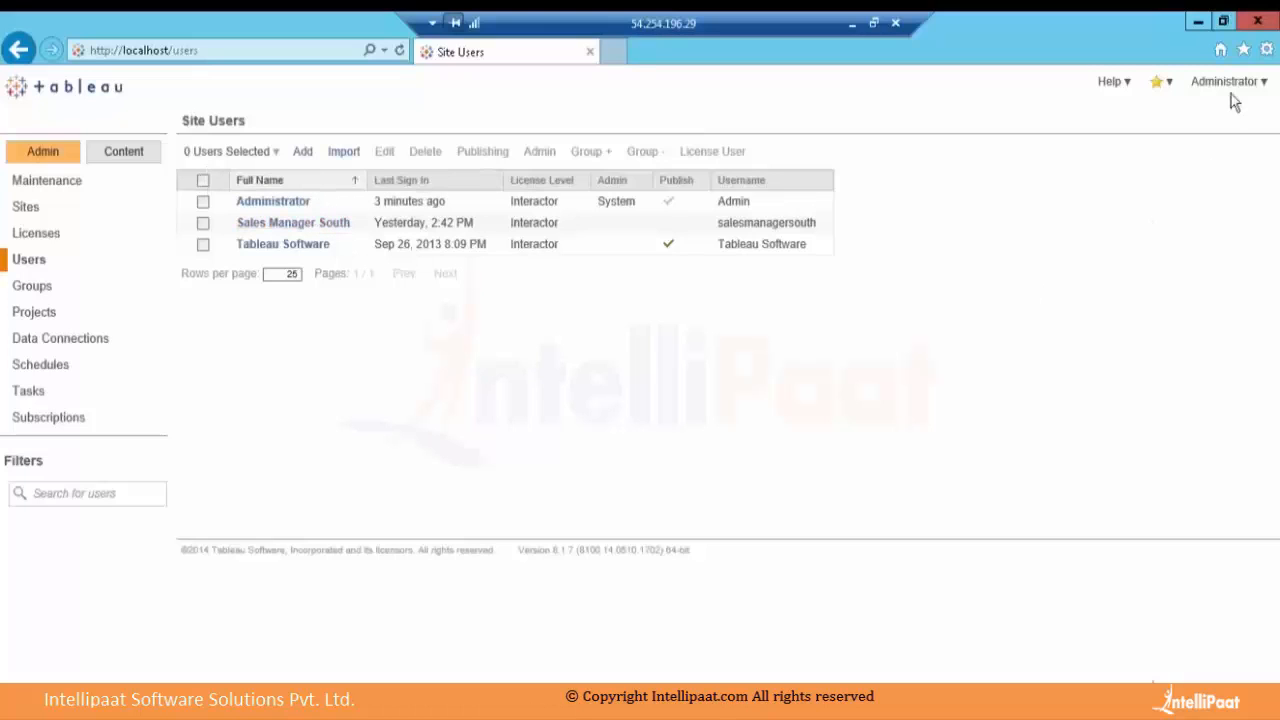
Sign out of the administrator account and sign in as salesmanagersouth with the account password
{"action": "left_click", "coordinate": [1262, 85]}
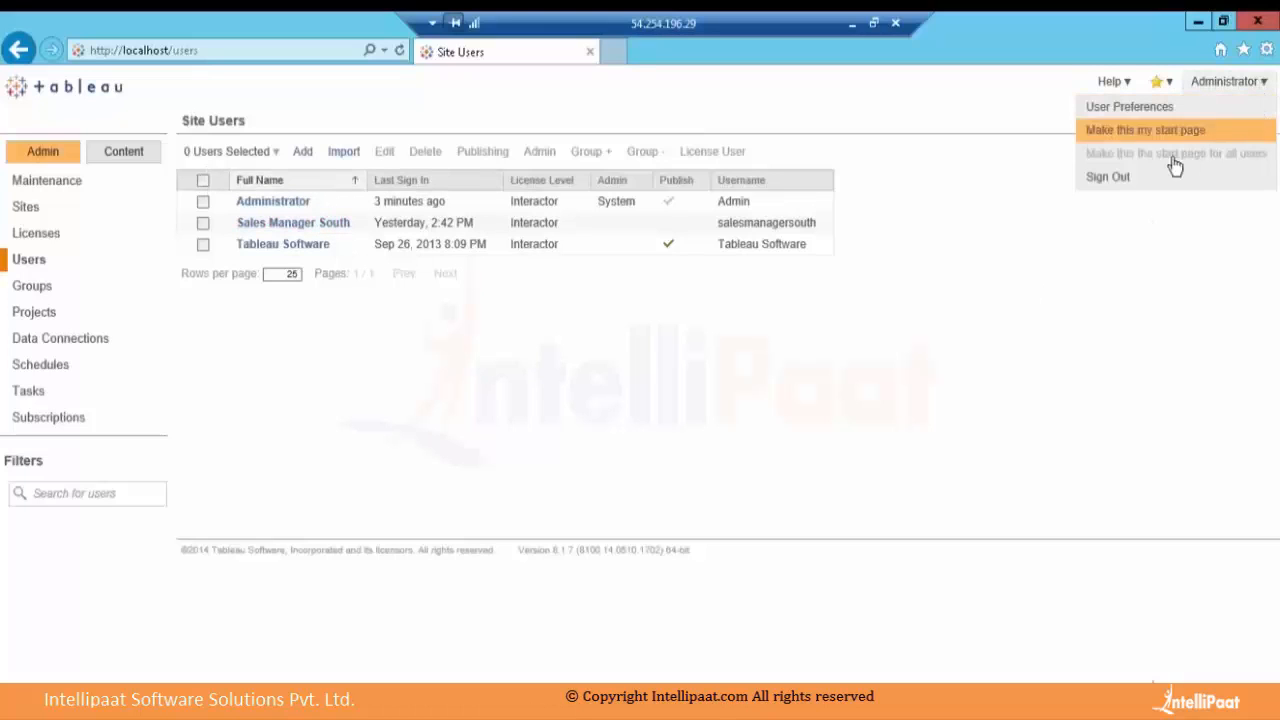
{"action": "left_click", "coordinate": [1108, 177]}
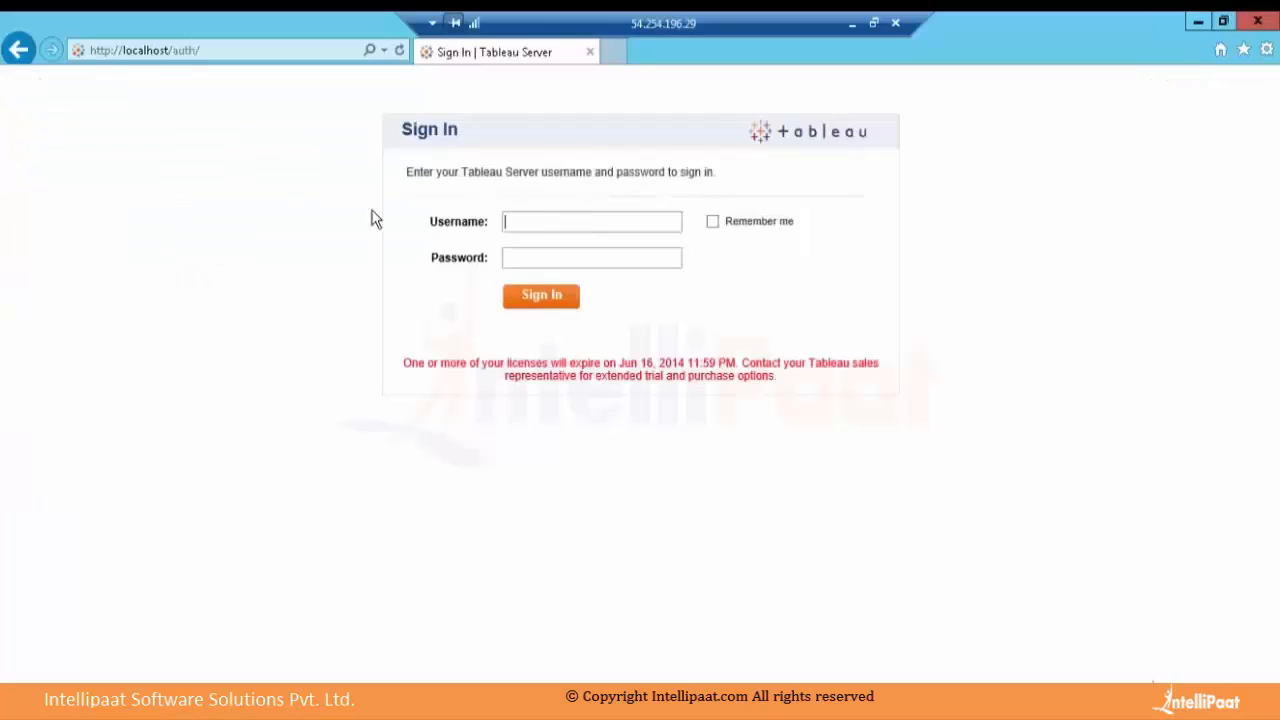
{"action": "left_click", "coordinate": [543, 221]}
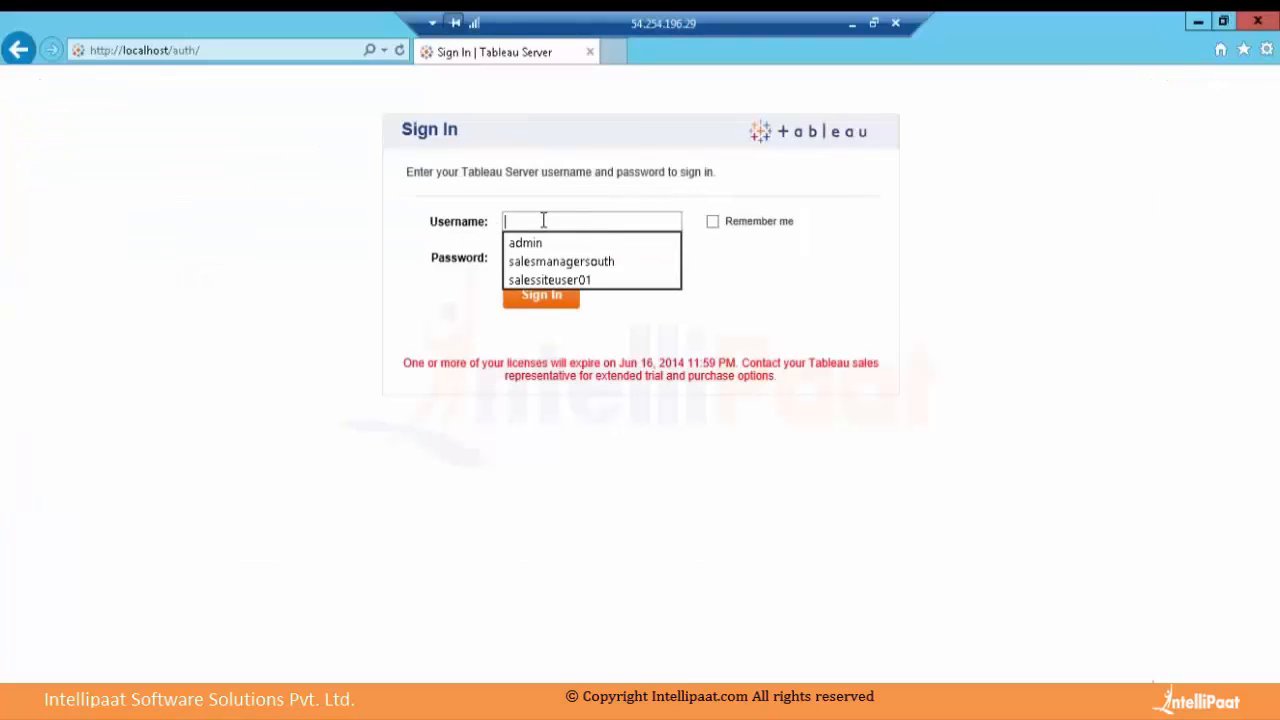
{"action": "key", "text": "Down"}
{"action": "key", "text": "Down"}
{"action": "key", "text": "Tab"}
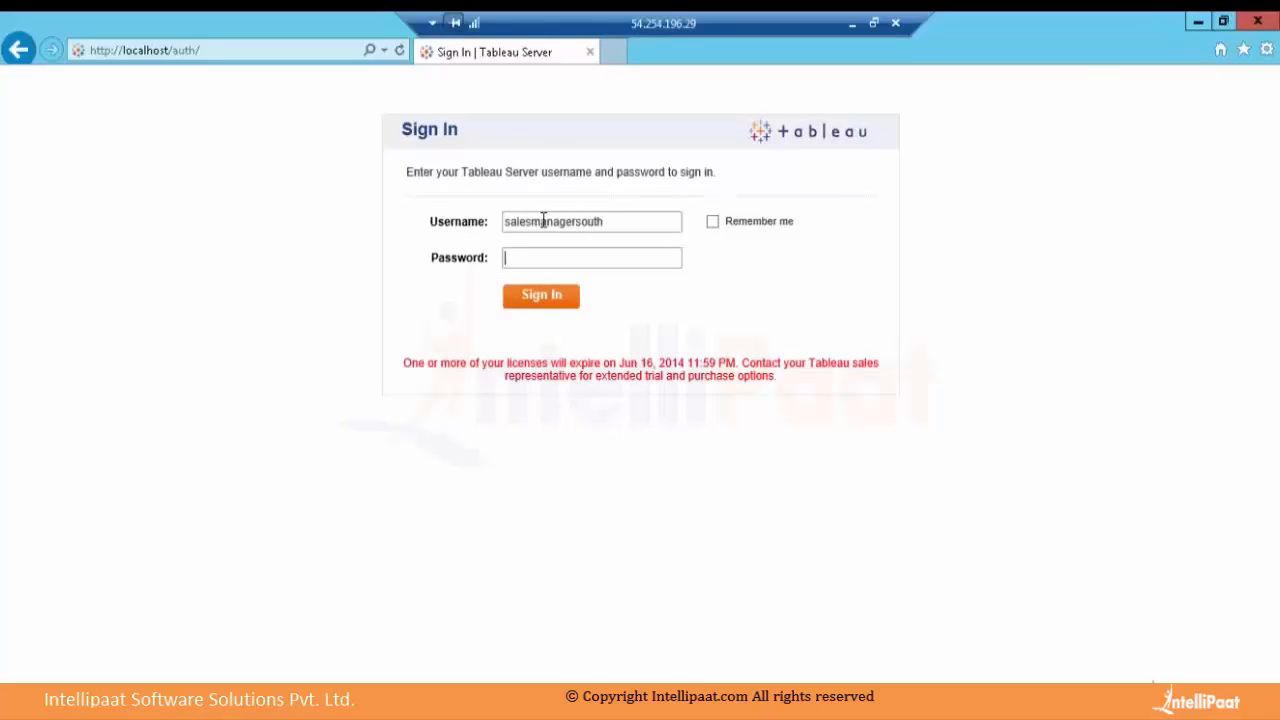
{"action": "type", "text": "*****"}
{"action": "left_click", "coordinate": [537, 301]}
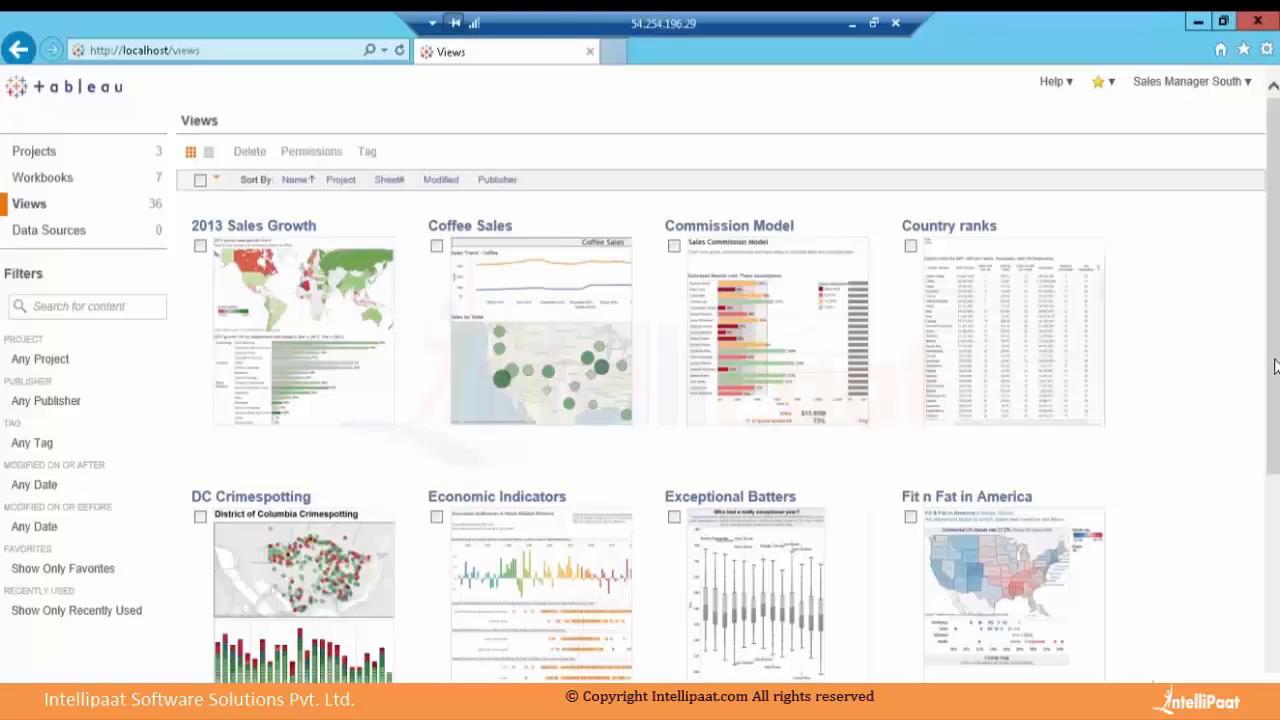
Look through the available views and filter them to the Sales project
{"action": "scroll", "coordinate": [1248, 480], "scroll_direction": "down", "scroll_amount": 3}
{"action": "scroll", "coordinate": [1248, 480], "scroll_direction": "down", "scroll_amount": 2}
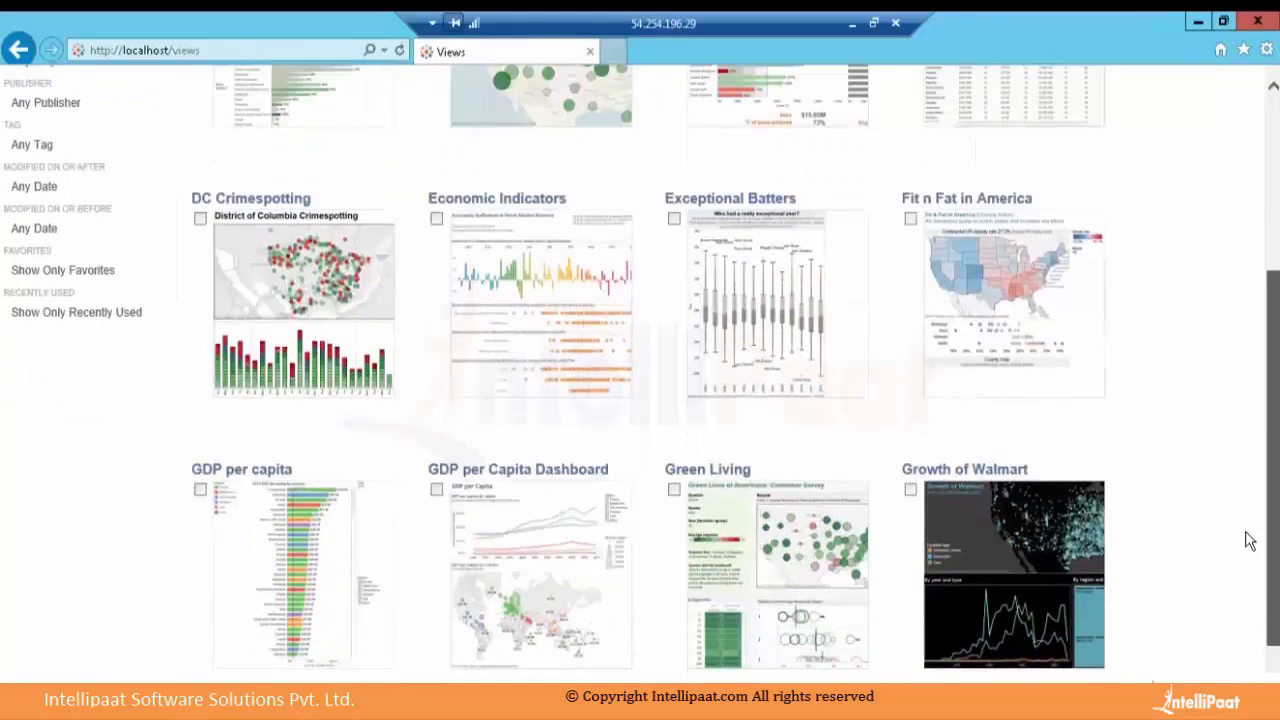
{"action": "scroll", "coordinate": [1252, 505], "scroll_direction": "up", "scroll_amount": 5}
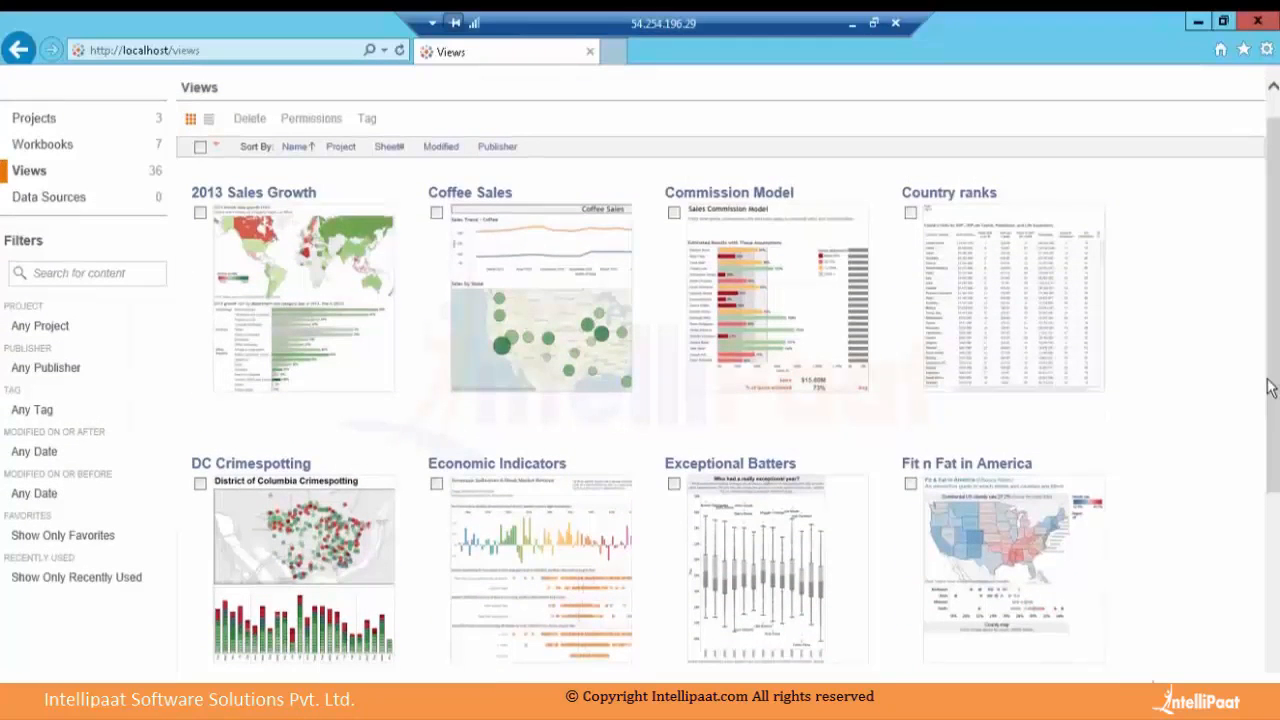
{"action": "left_click", "coordinate": [103, 272]}
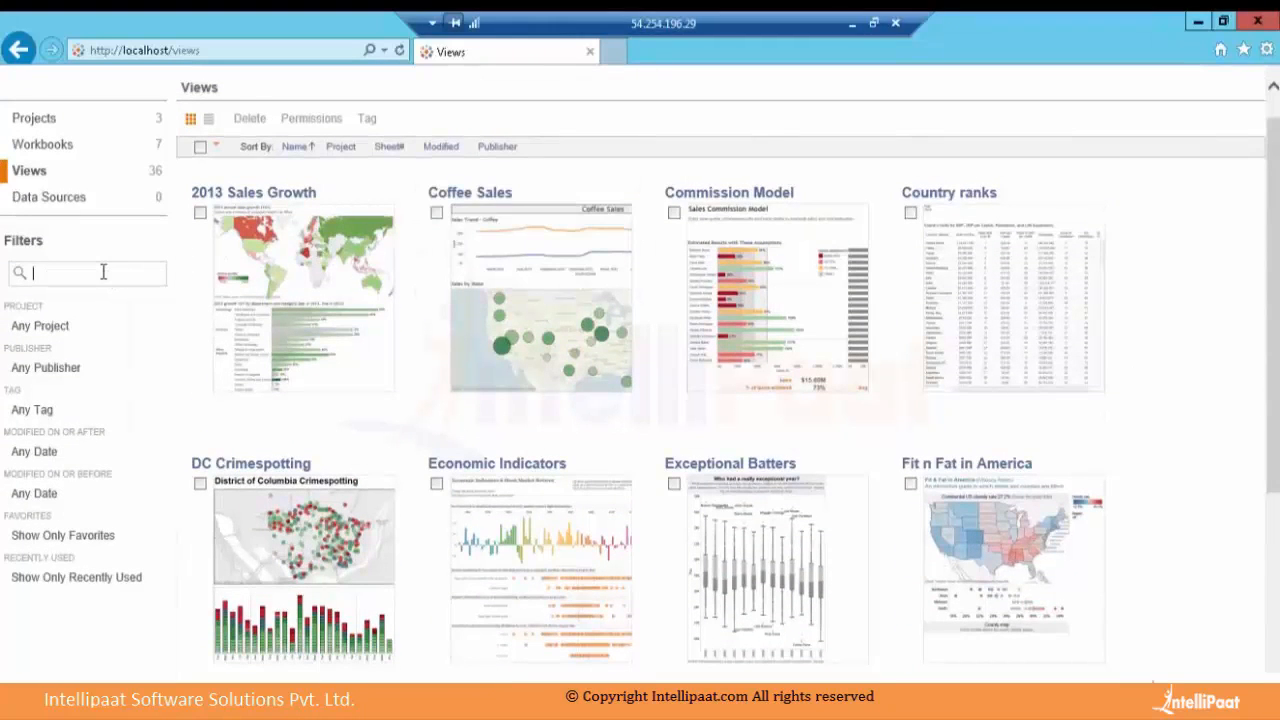
{"action": "left_click", "coordinate": [59, 323]}
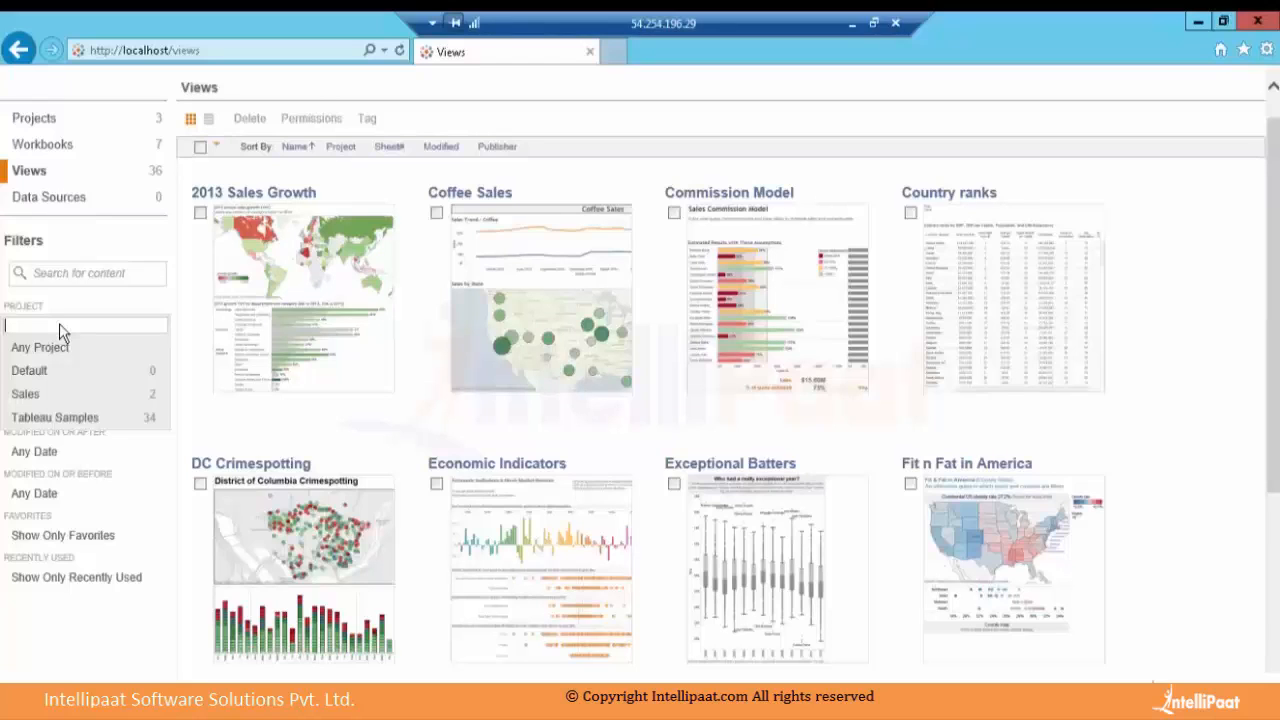
{"action": "left_click", "coordinate": [27, 395]}
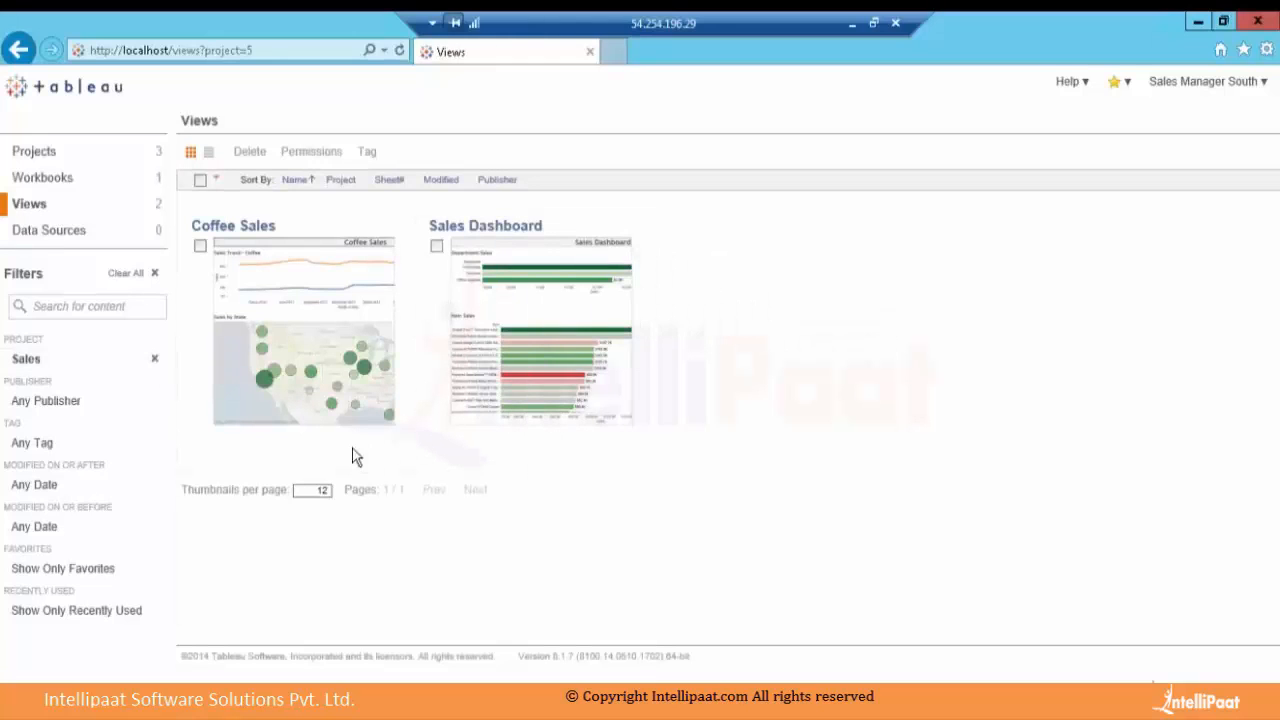
{"action": "mouse_move", "coordinate": [502, 418]}
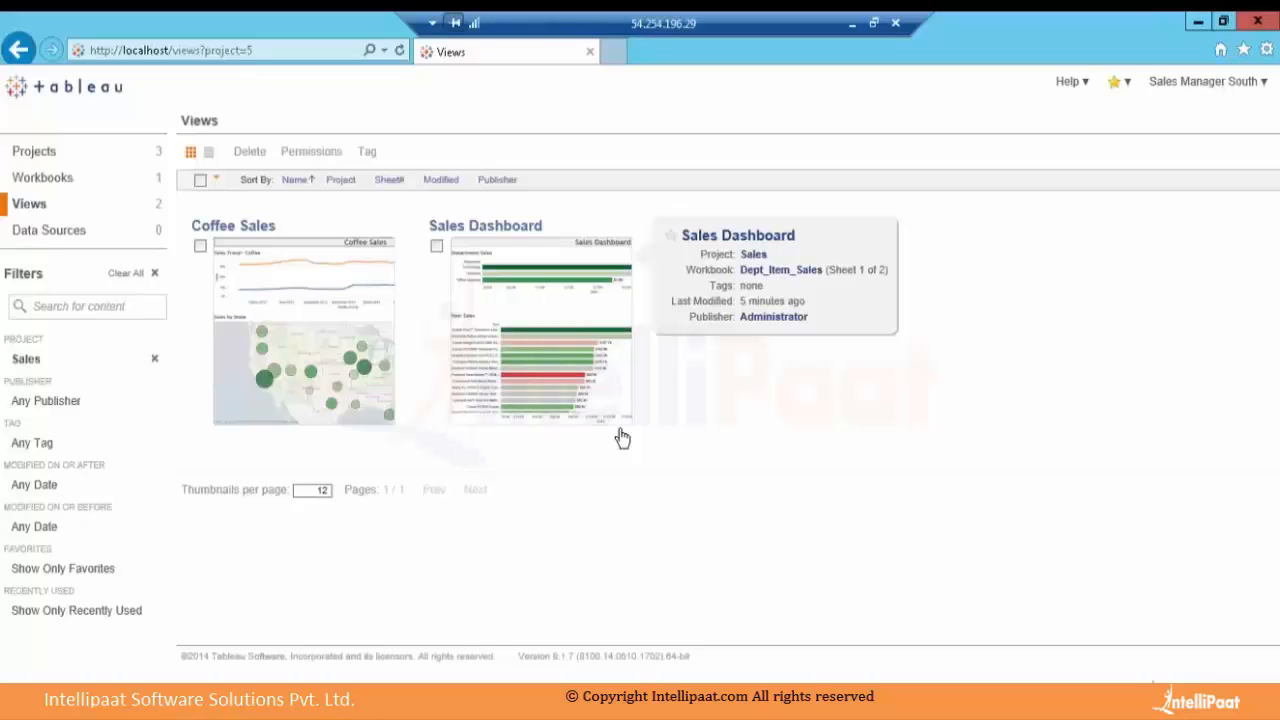
Remove the project filter and filter the views by the publisher Administrator
{"action": "left_click", "coordinate": [158, 362]}
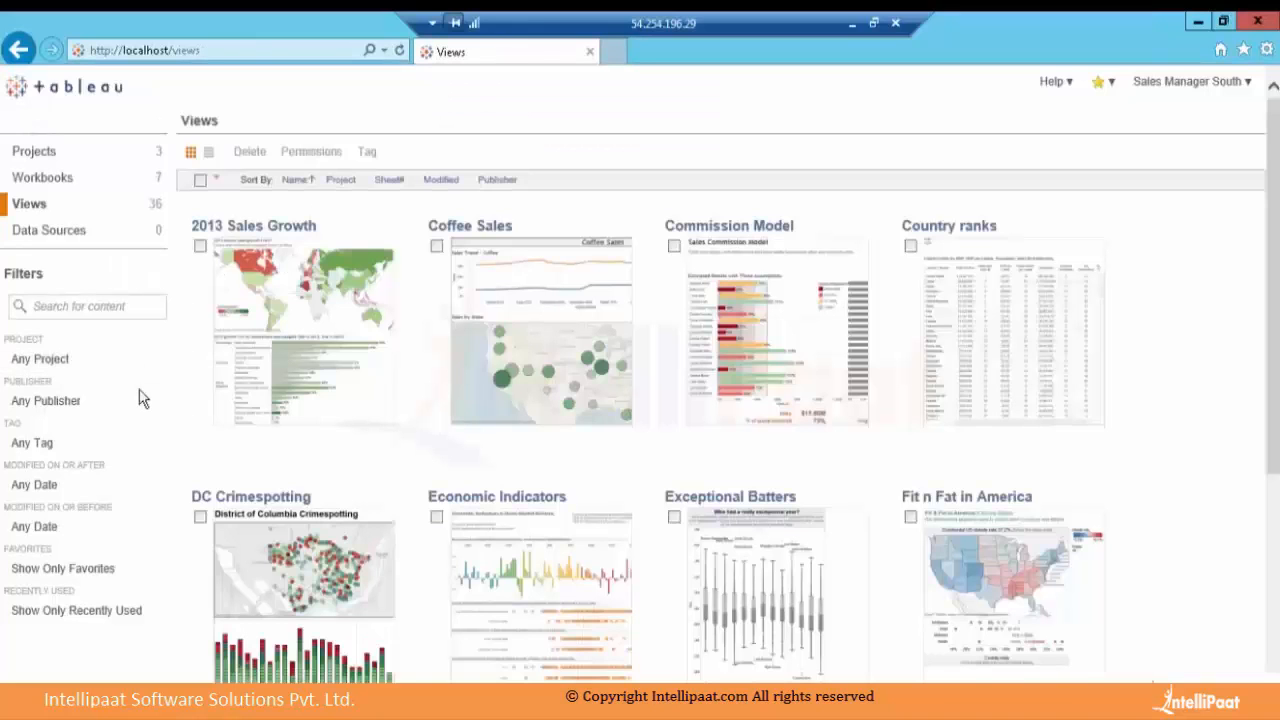
{"action": "left_click", "coordinate": [79, 404]}
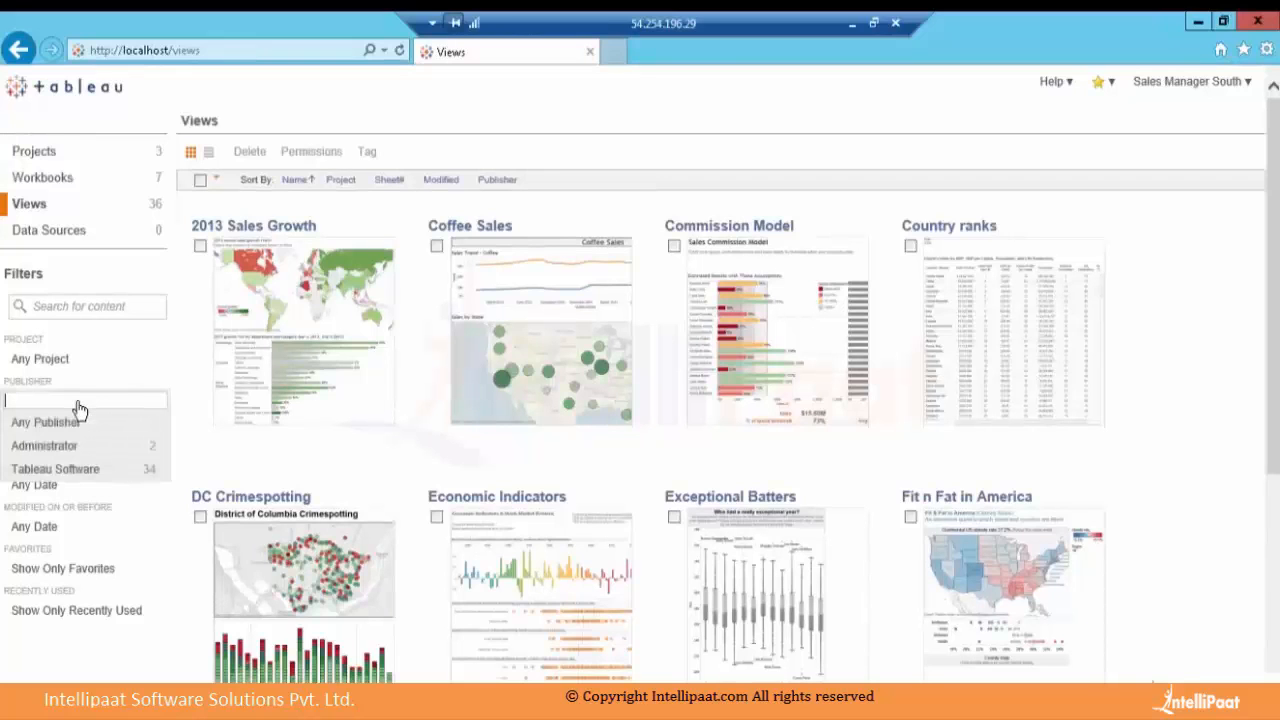
{"action": "left_click", "coordinate": [57, 450]}
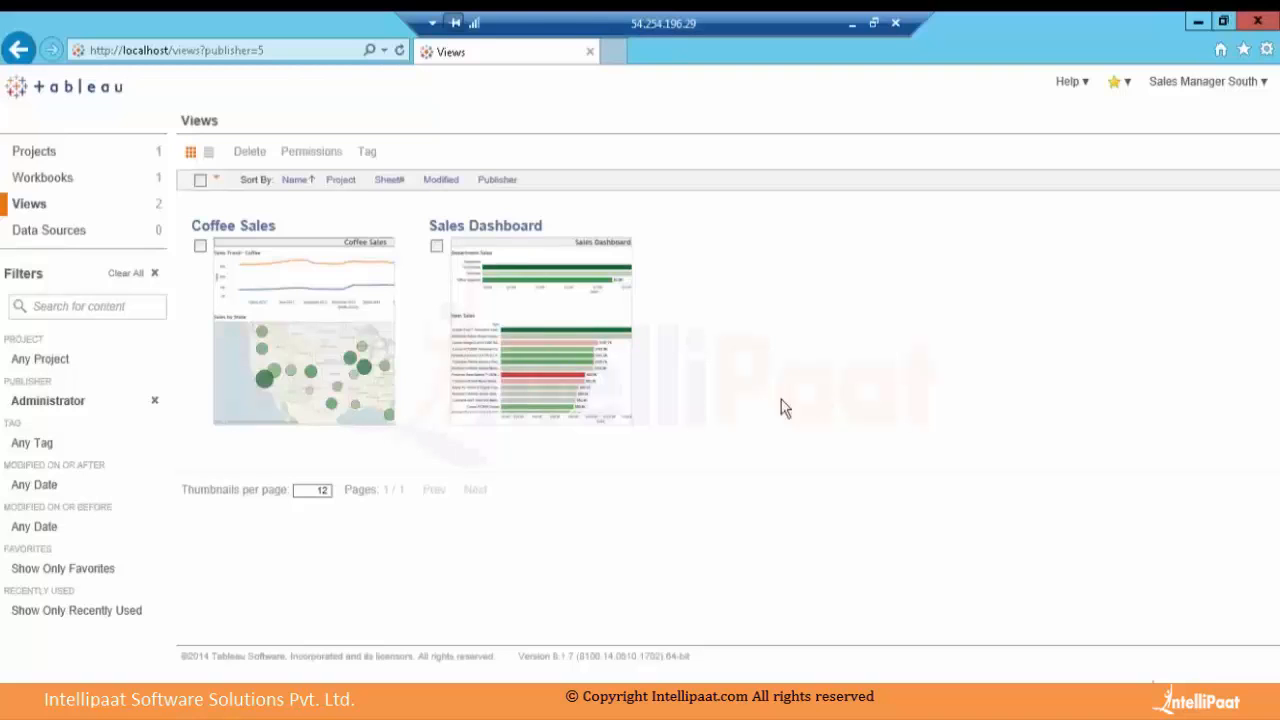
Remove the publisher filter and look at the calendar of the modified-on-or-before date filter
{"action": "left_click", "coordinate": [154, 403]}
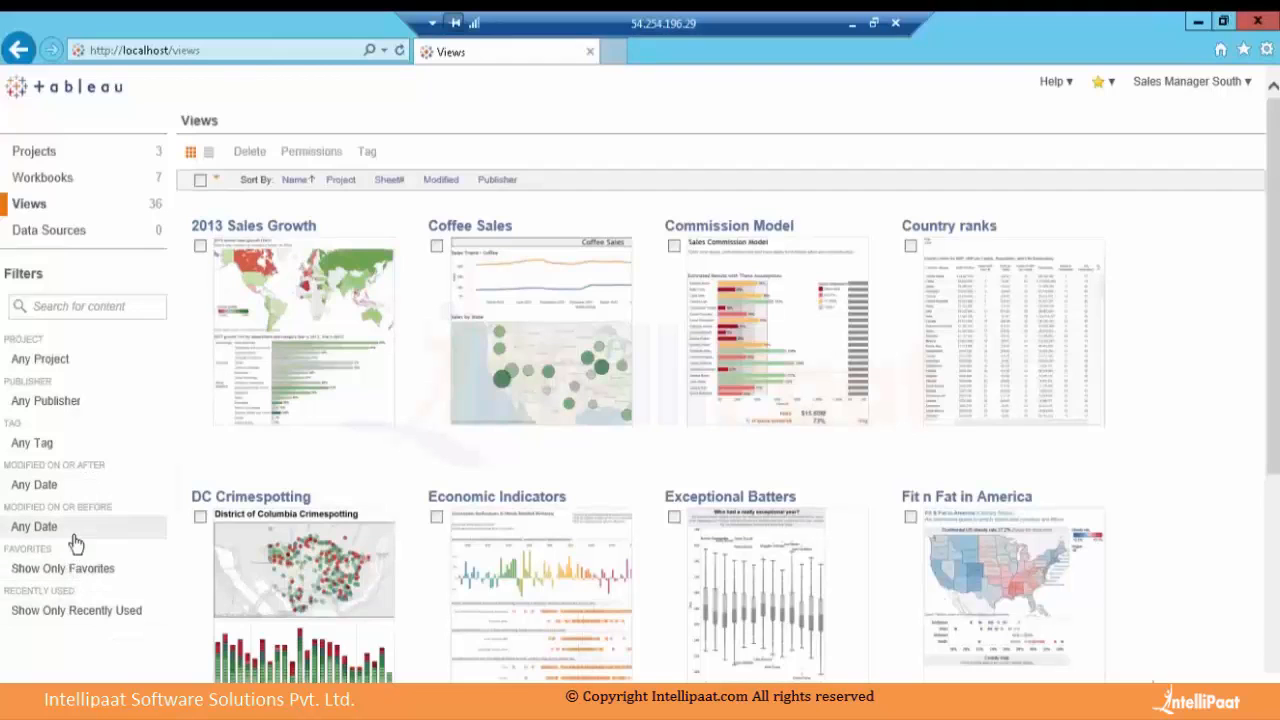
{"action": "left_click", "coordinate": [73, 534]}
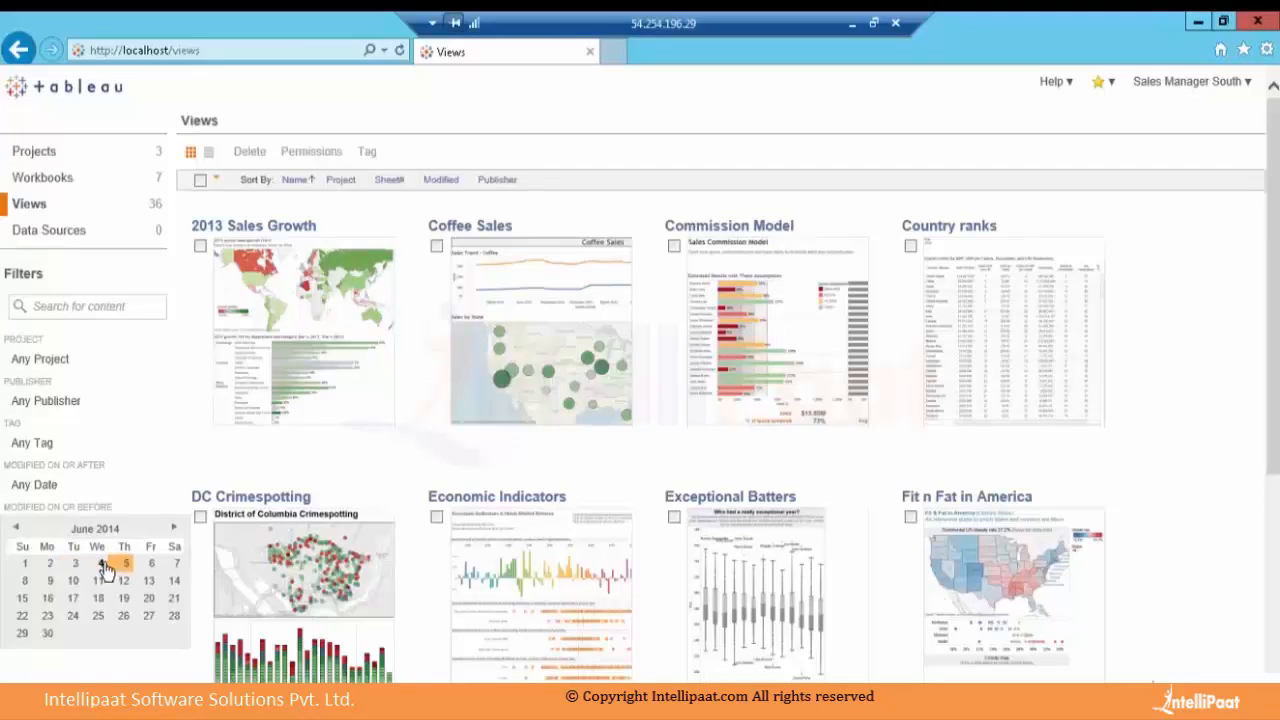
{"action": "left_click", "coordinate": [212, 453]}
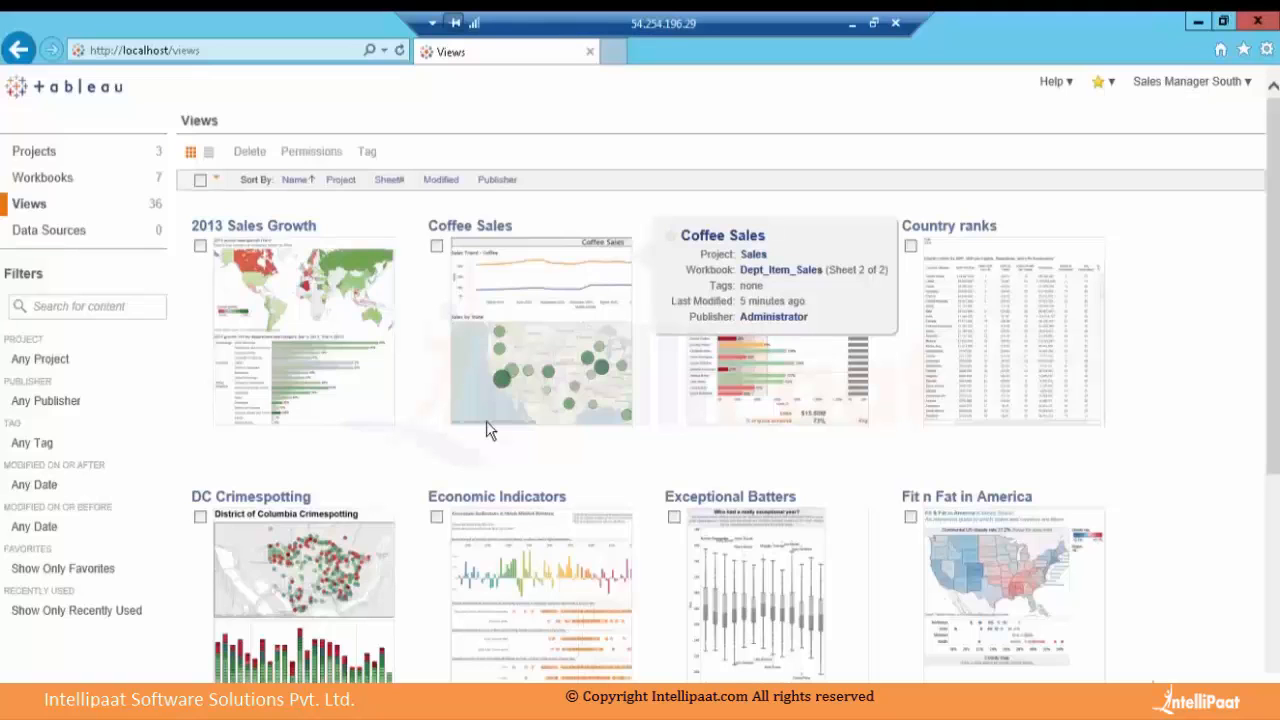
Go through the Coffee Sales view to the Dept_Item_Sales workbook page and make that page the account's start page
{"action": "left_click", "coordinate": [490, 430]}
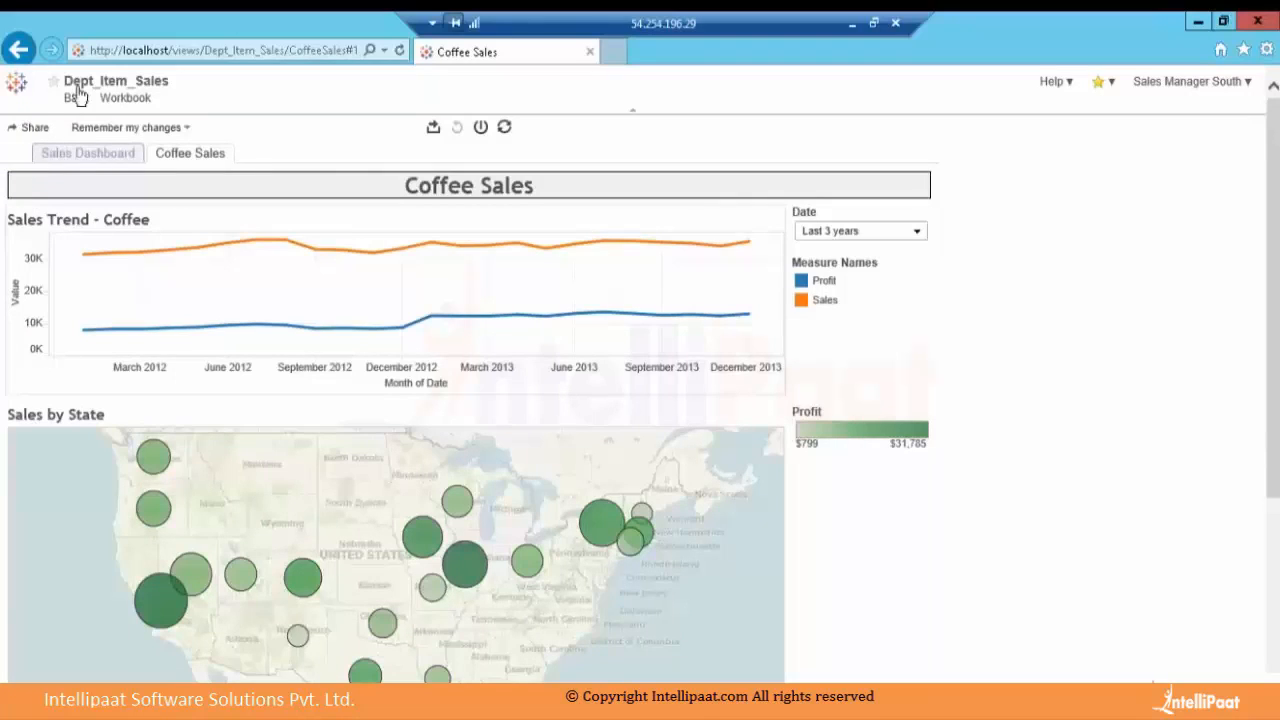
{"action": "left_click", "coordinate": [124, 100]}
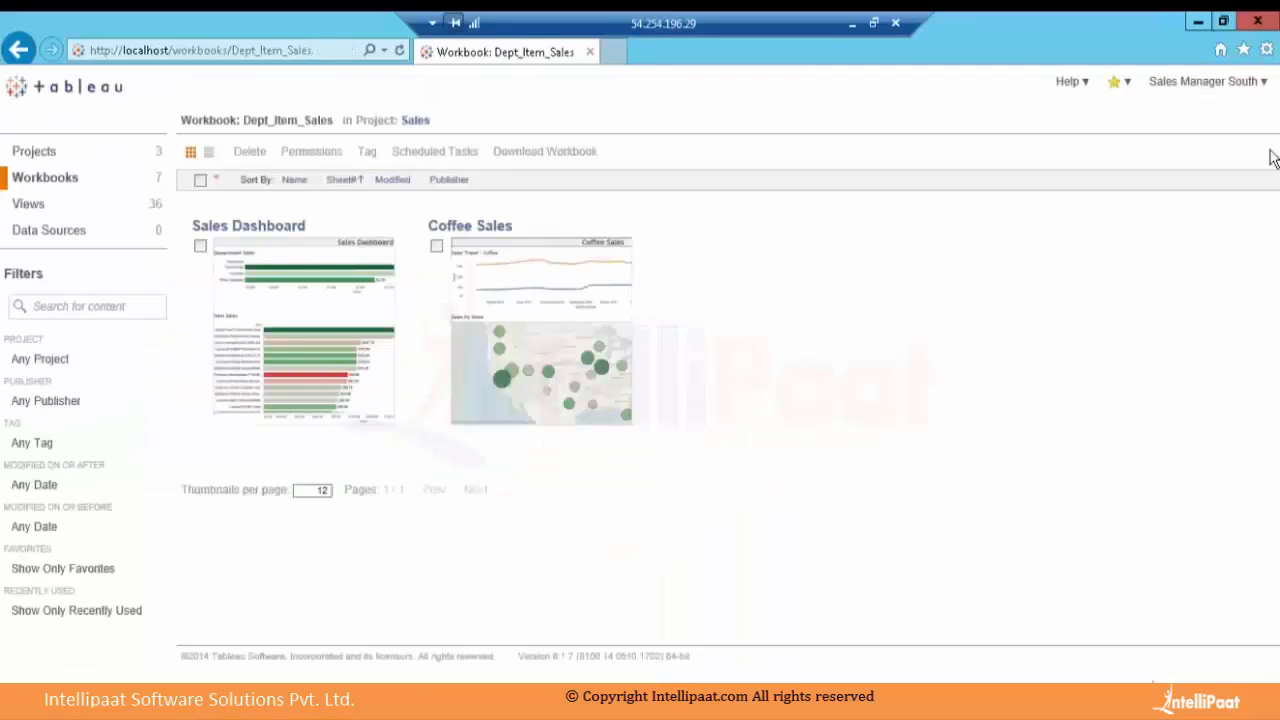
{"action": "left_click", "coordinate": [1252, 88]}
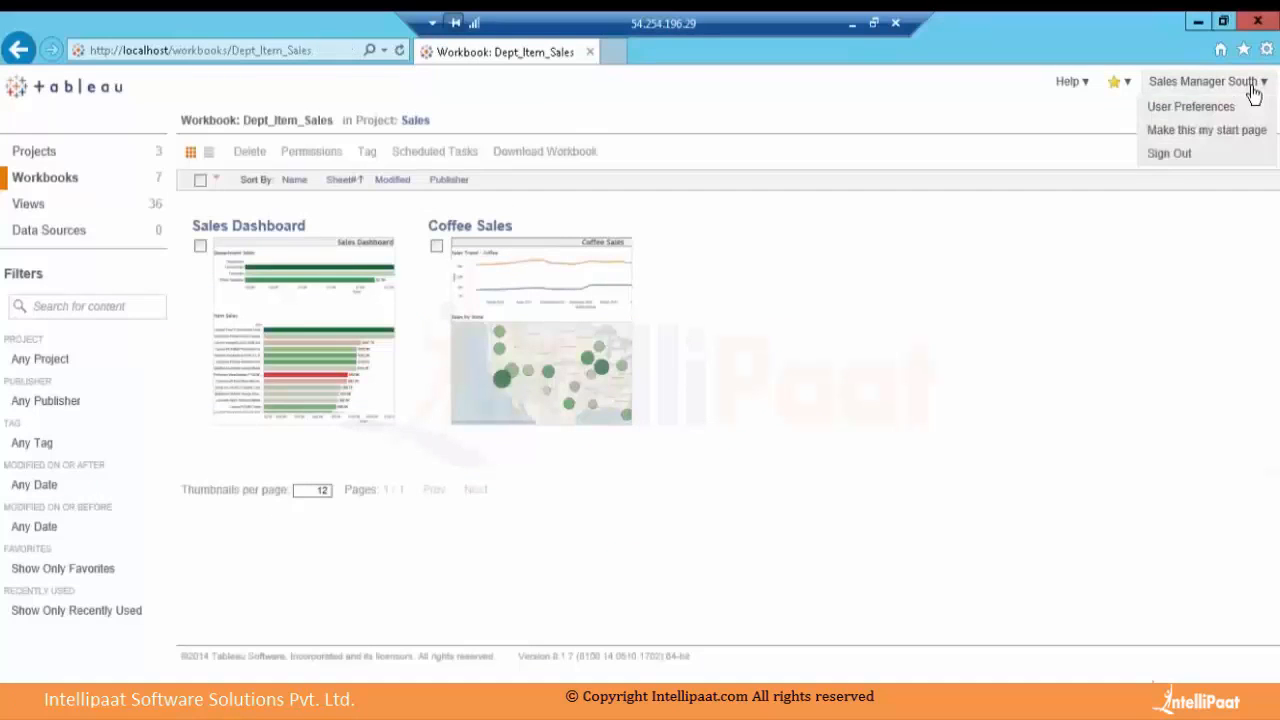
{"action": "left_click", "coordinate": [1228, 141]}
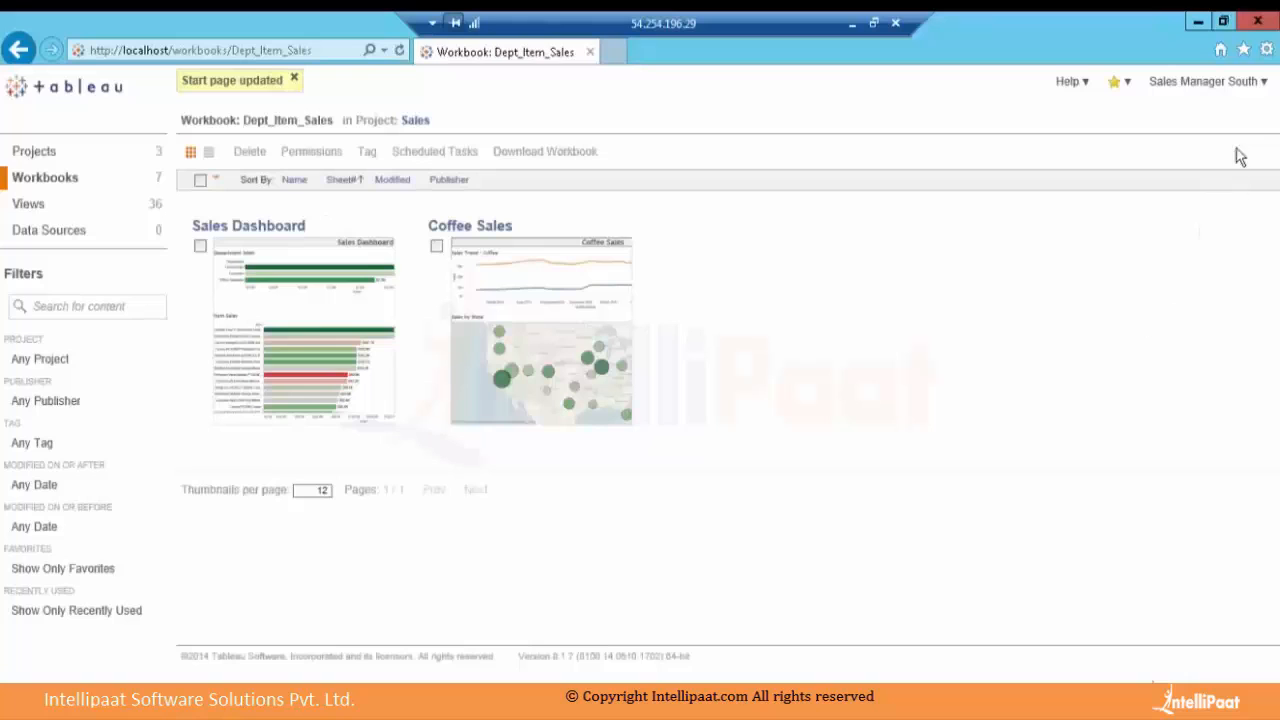
Sign out and sign back in as the sales manager user with the account password to check the start page
{"action": "left_click", "coordinate": [1258, 88]}
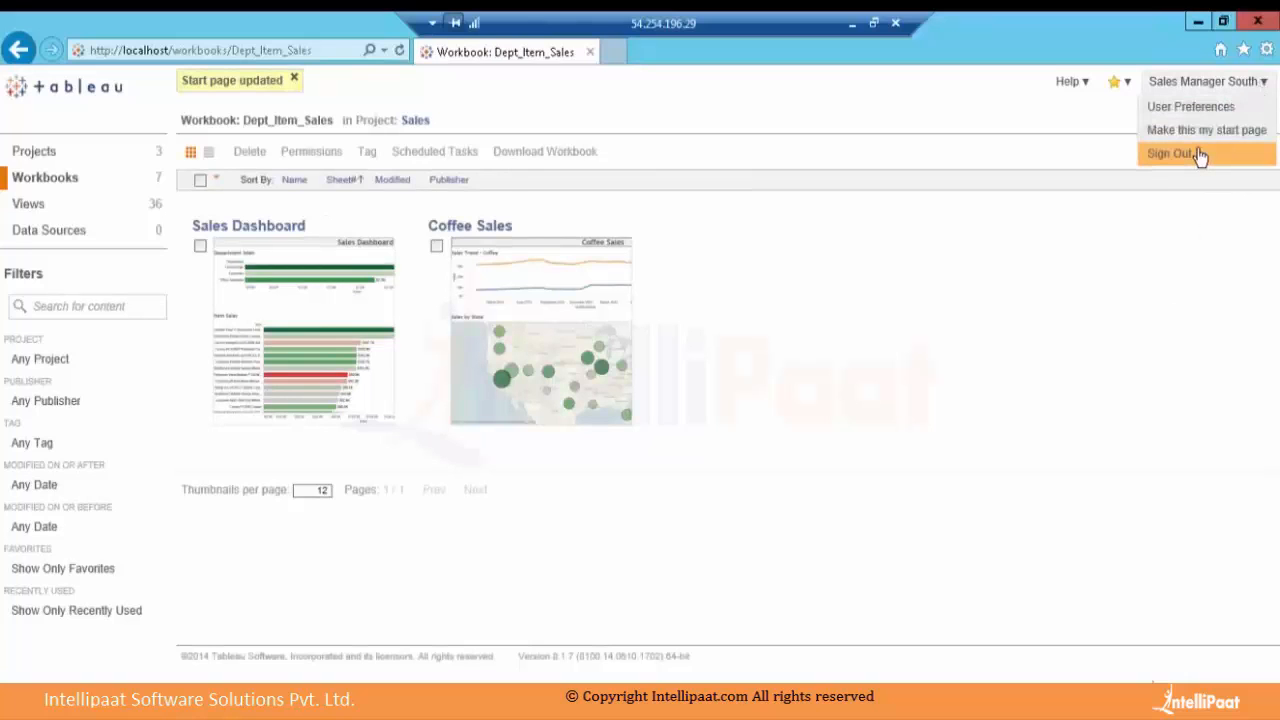
{"action": "left_click", "coordinate": [1199, 156]}
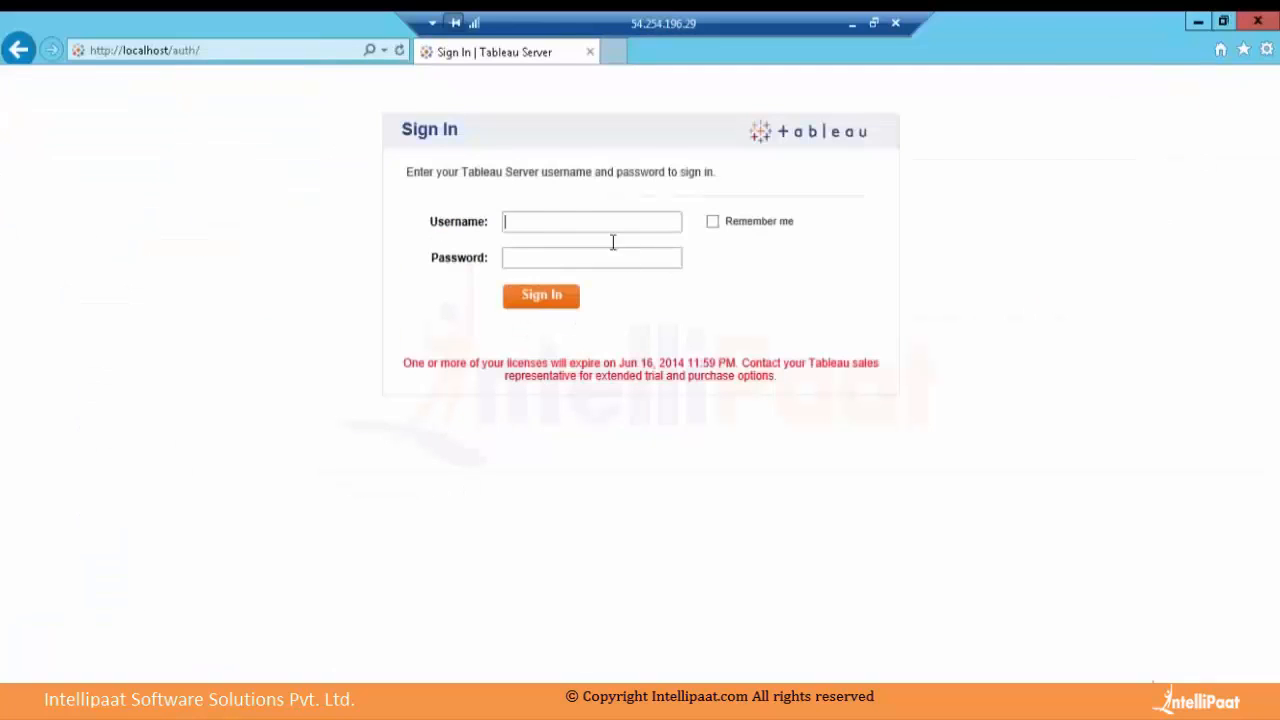
{"action": "left_click", "coordinate": [551, 221]}
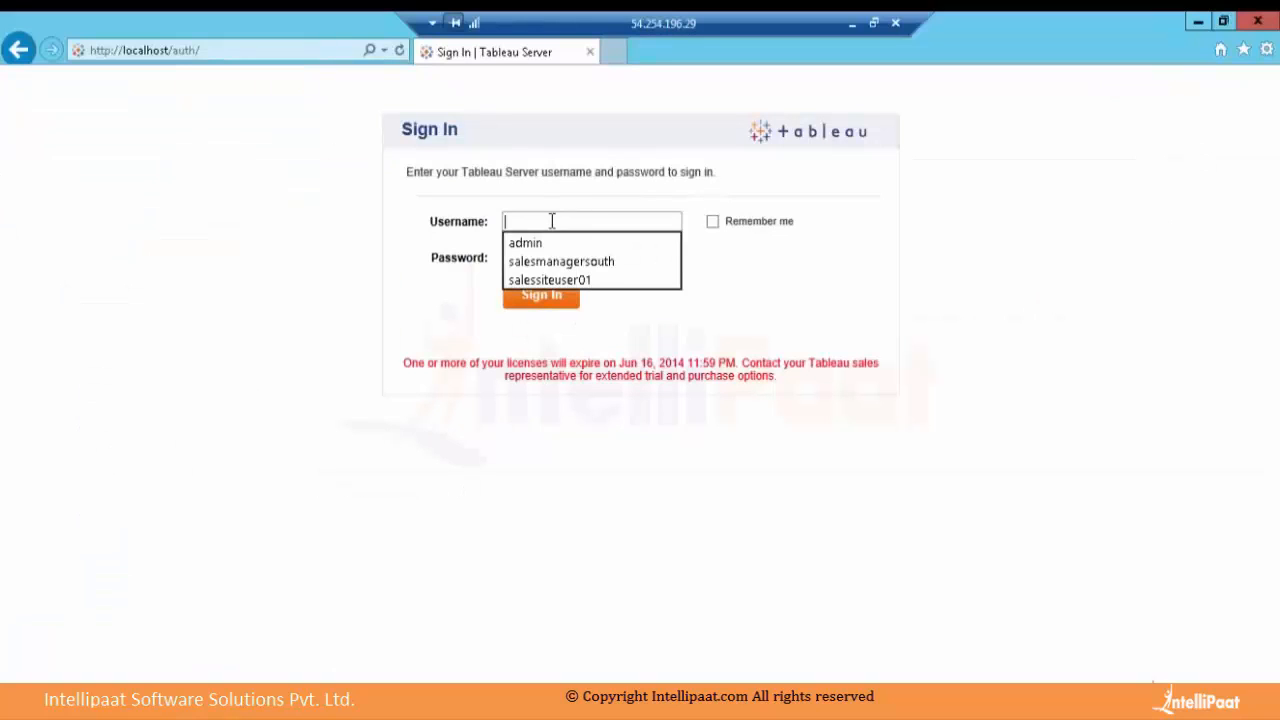
{"action": "key", "text": "Down"}
{"action": "key", "text": "Down"}
{"action": "key", "text": "Tab"}
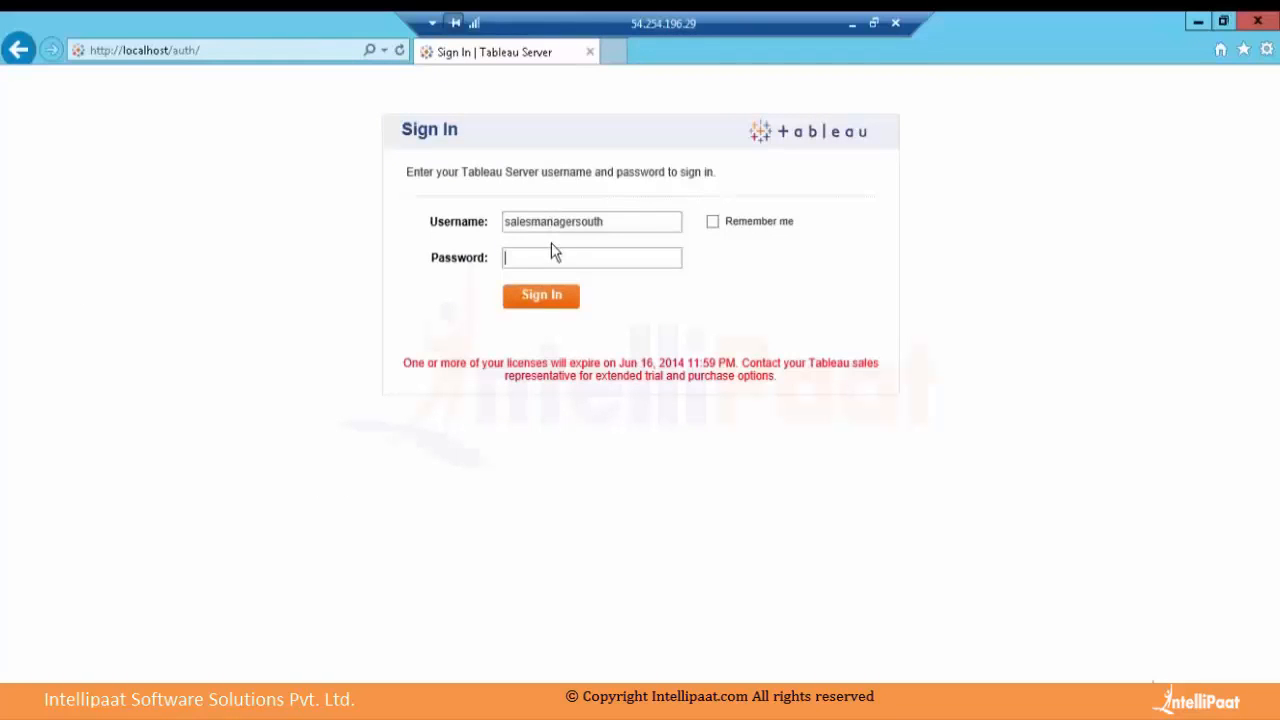
{"action": "type", "text": "•••••"}
{"action": "left_click", "coordinate": [532, 298]}
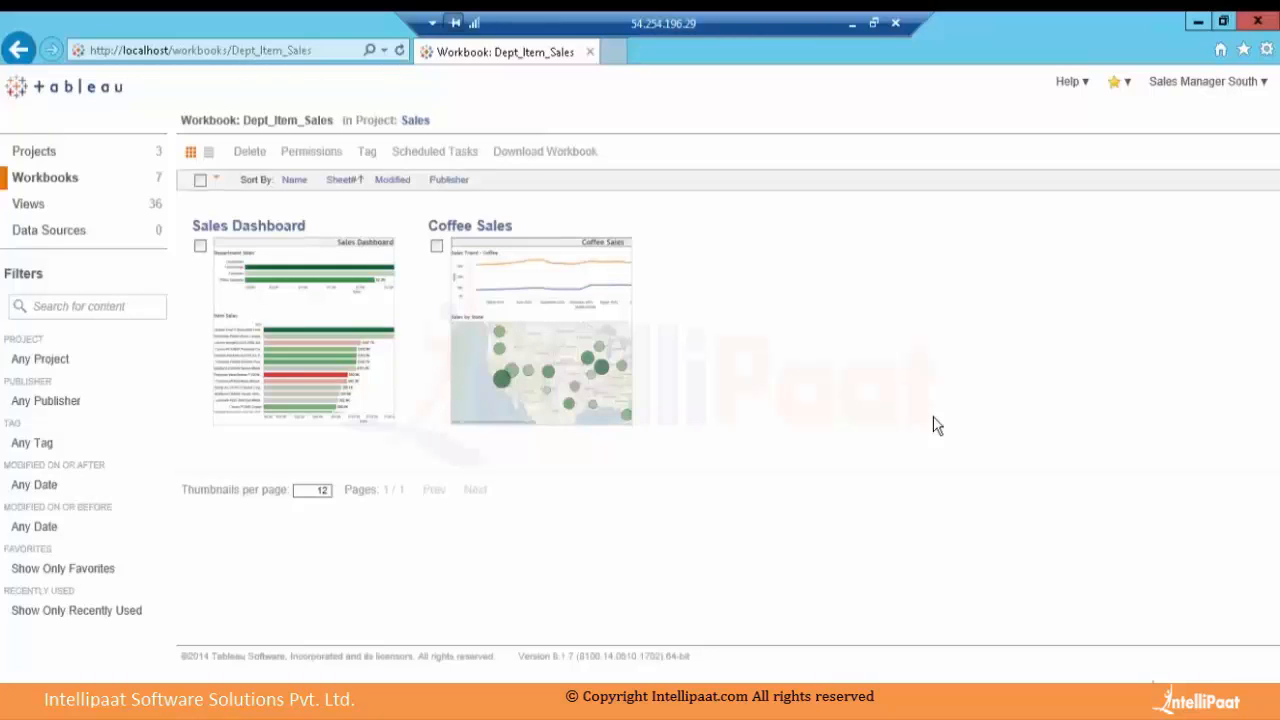
Sign out of the sales manager account and sign in as the admin user with the account password
{"action": "left_click", "coordinate": [1266, 83]}
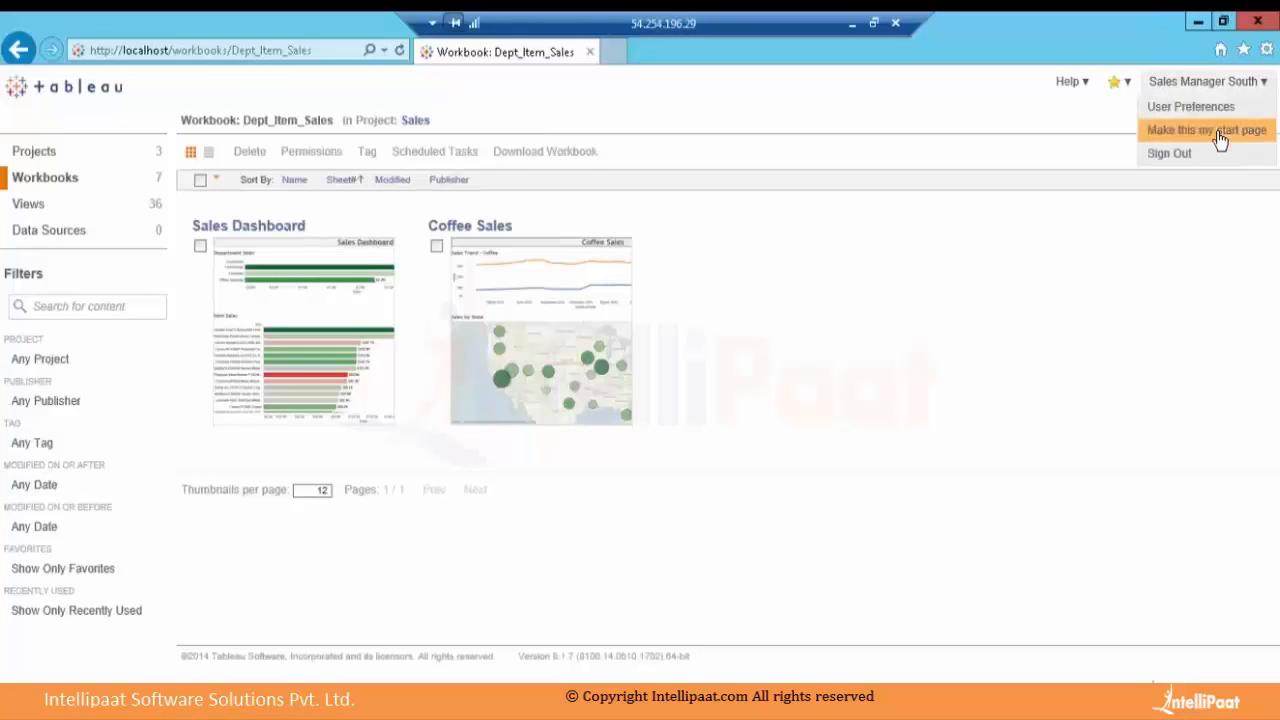
{"action": "left_click", "coordinate": [1171, 295]}
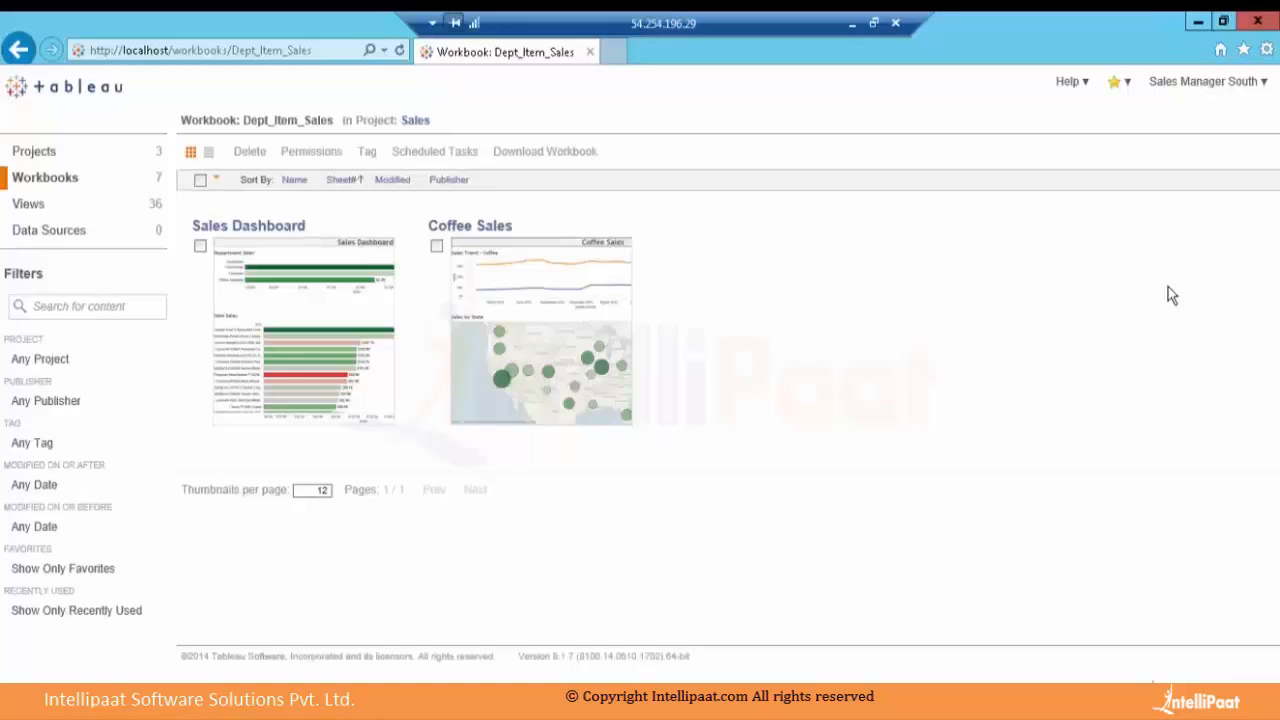
{"action": "left_click", "coordinate": [1262, 84]}
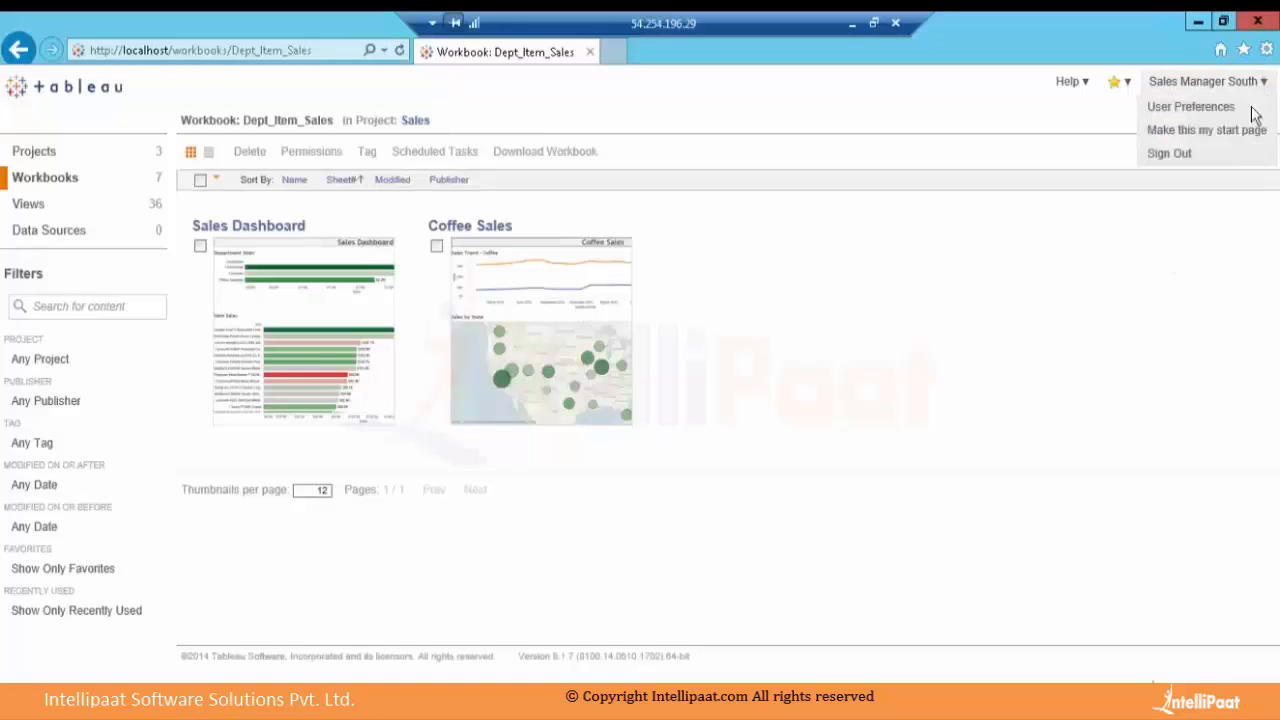
{"action": "left_click", "coordinate": [1221, 158]}
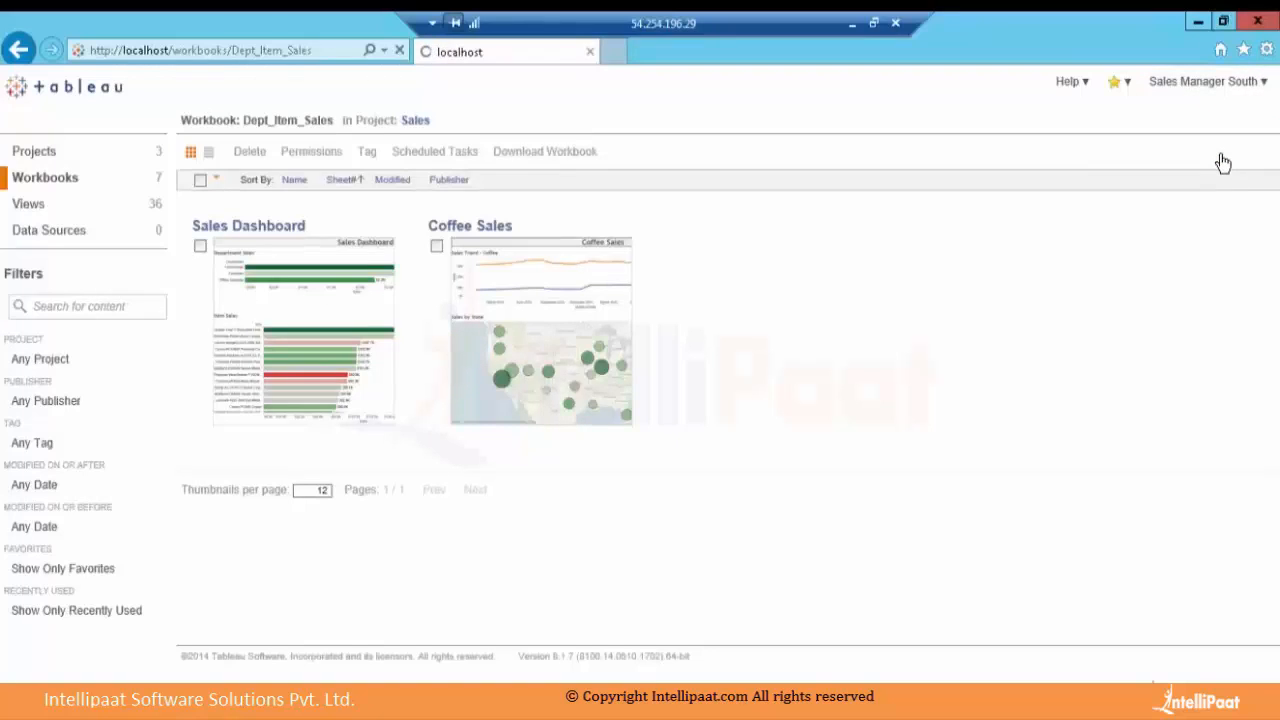
{"action": "type", "text": "ad"}
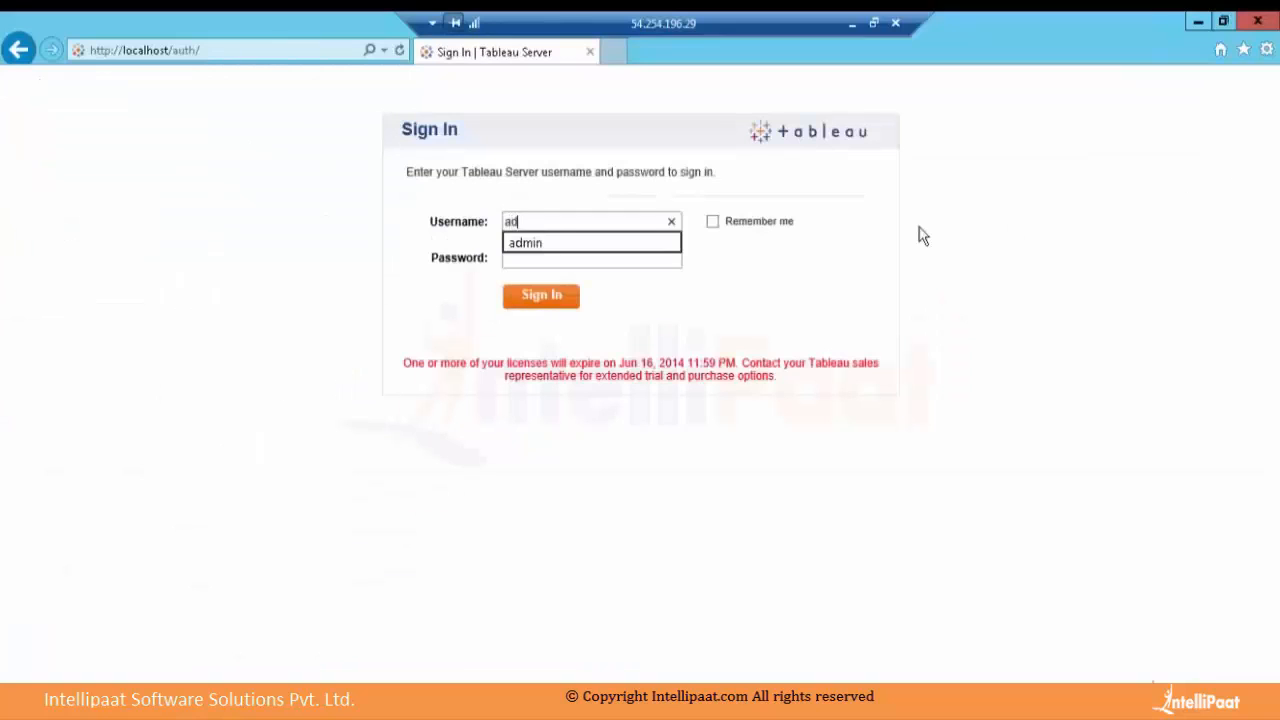
{"action": "key", "text": "Down"}
{"action": "key", "text": "Tab"}
{"action": "type", "text": "ad•••••••••••••"}
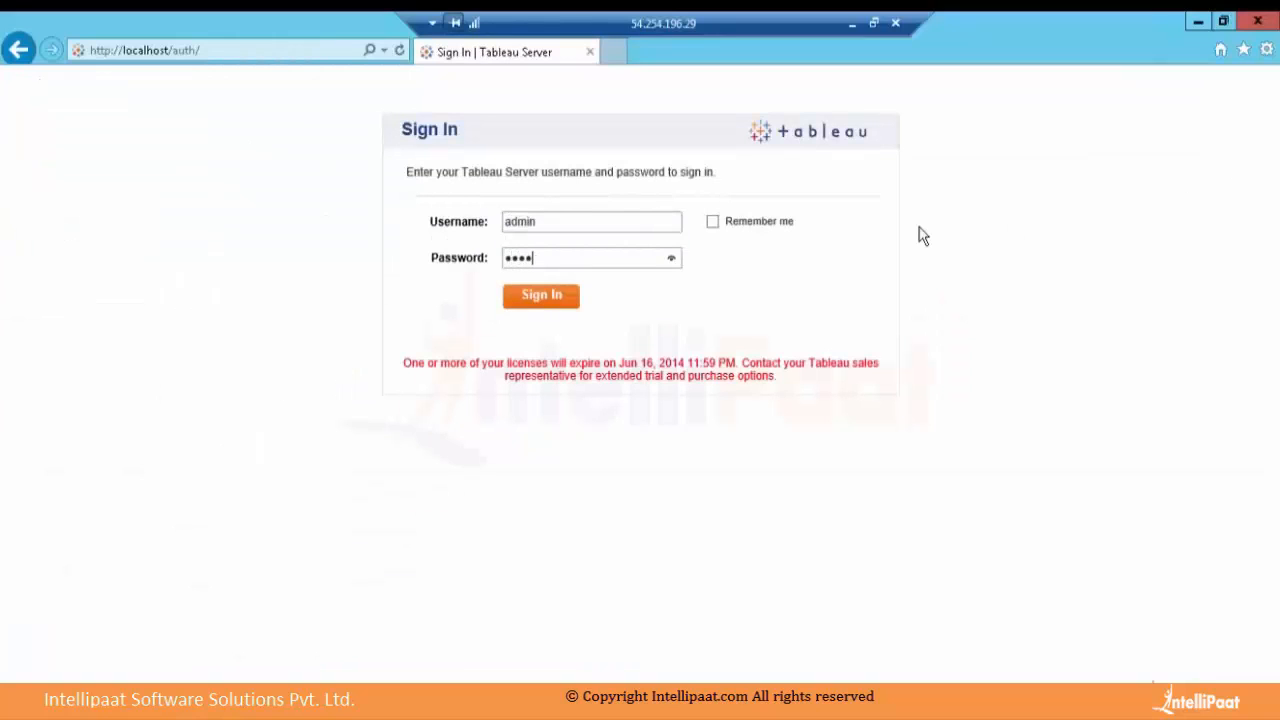
{"action": "key", "text": "Return"}
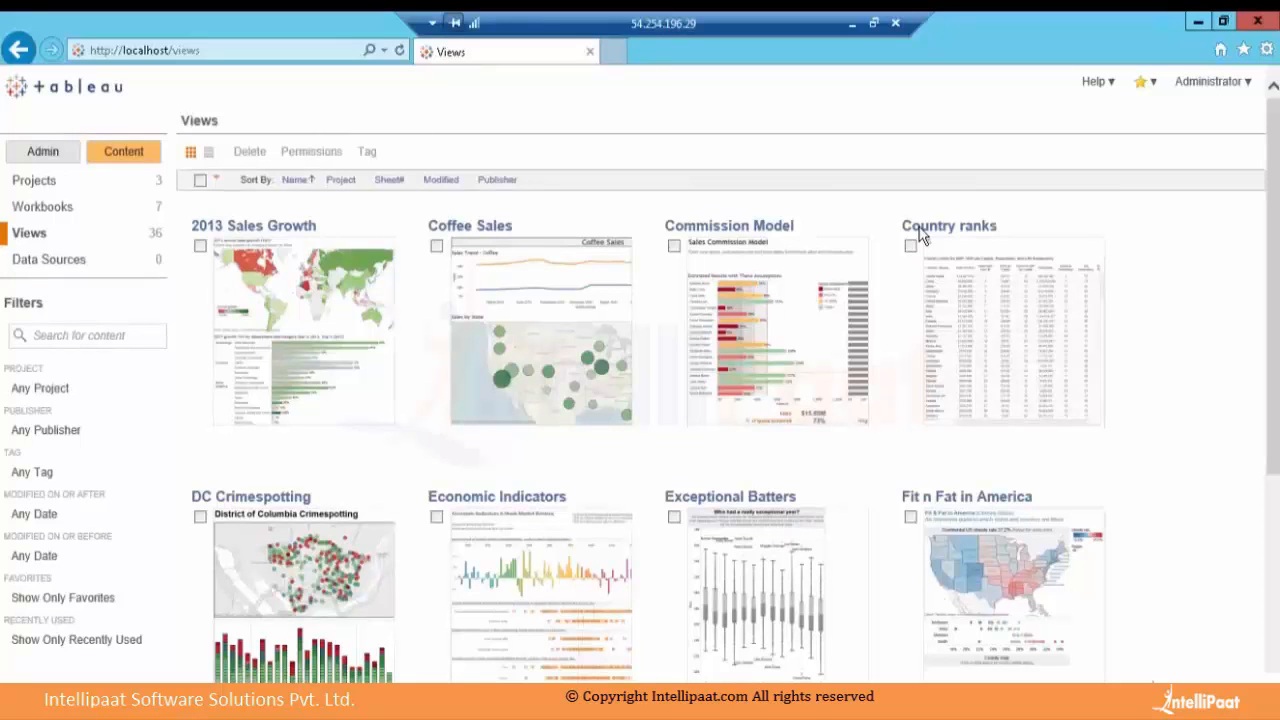
Set the number of thumbnails per page in the views list to 6
{"action": "left_click", "coordinate": [1246, 82]}
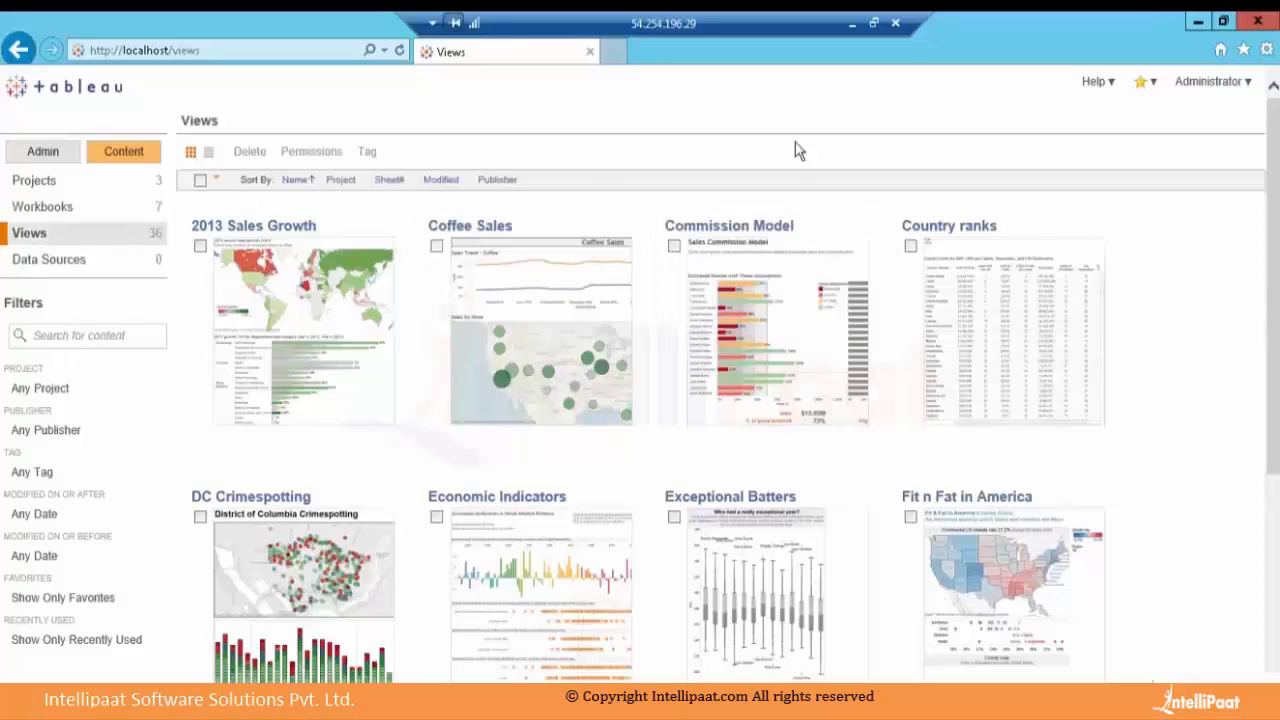
{"action": "left_click_drag", "start_coordinate": [1275, 165], "coordinate": [1276, 433]}
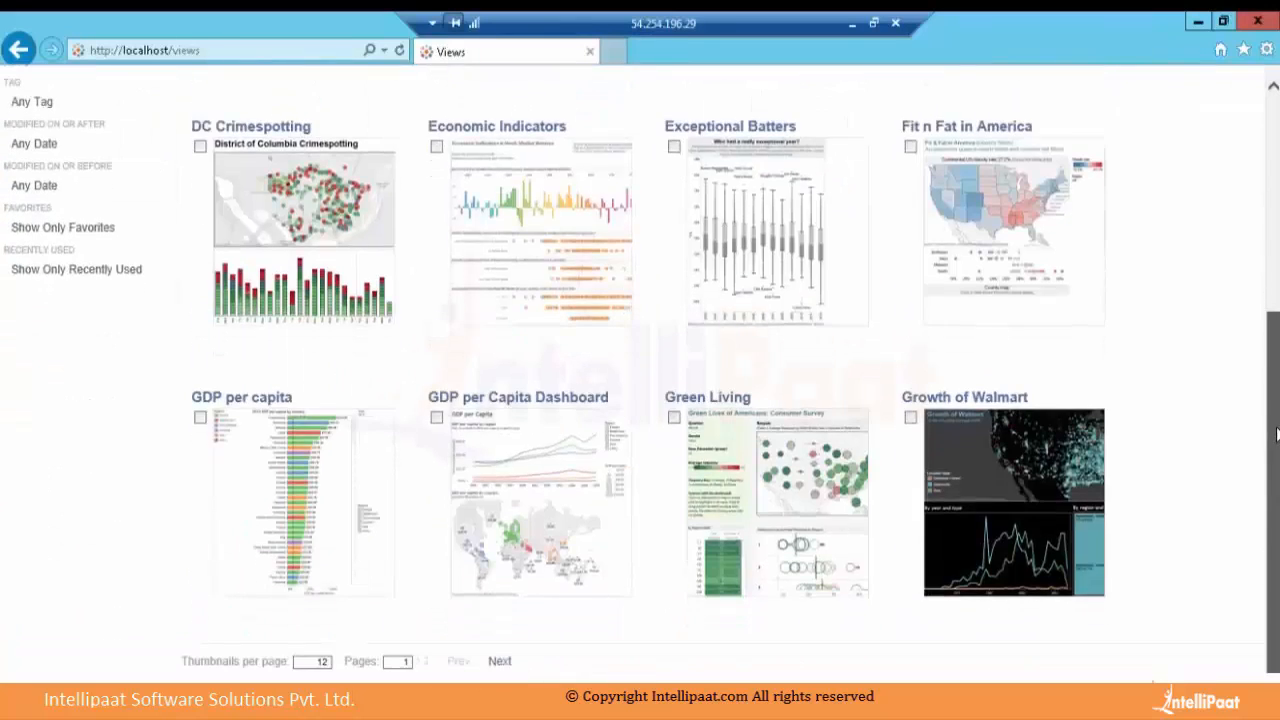
{"action": "left_click", "coordinate": [313, 661]}
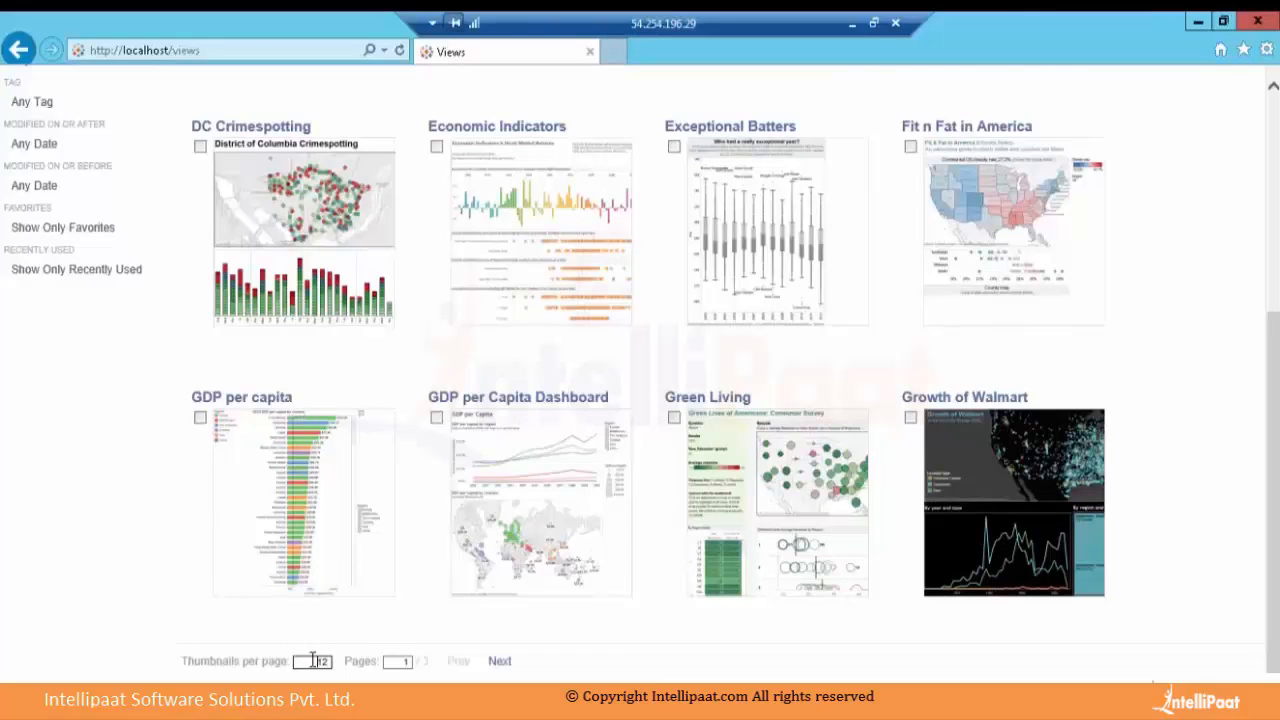
{"action": "left_click_drag", "start_coordinate": [1277, 400], "coordinate": [1257, 608]}
{"action": "double_click", "coordinate": [322, 663]}
{"action": "left_click_drag", "start_coordinate": [1278, 521], "coordinate": [1278, 295]}
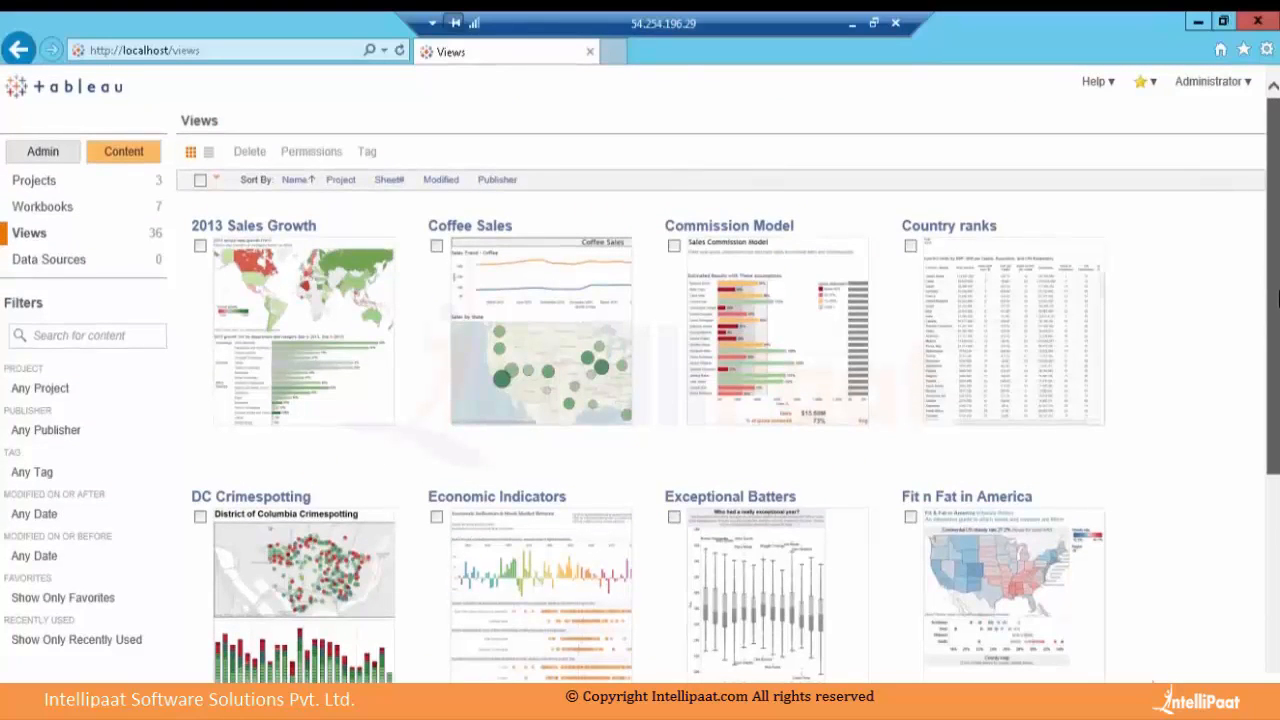
{"action": "left_click_drag", "start_coordinate": [1277, 295], "coordinate": [1266, 543]}
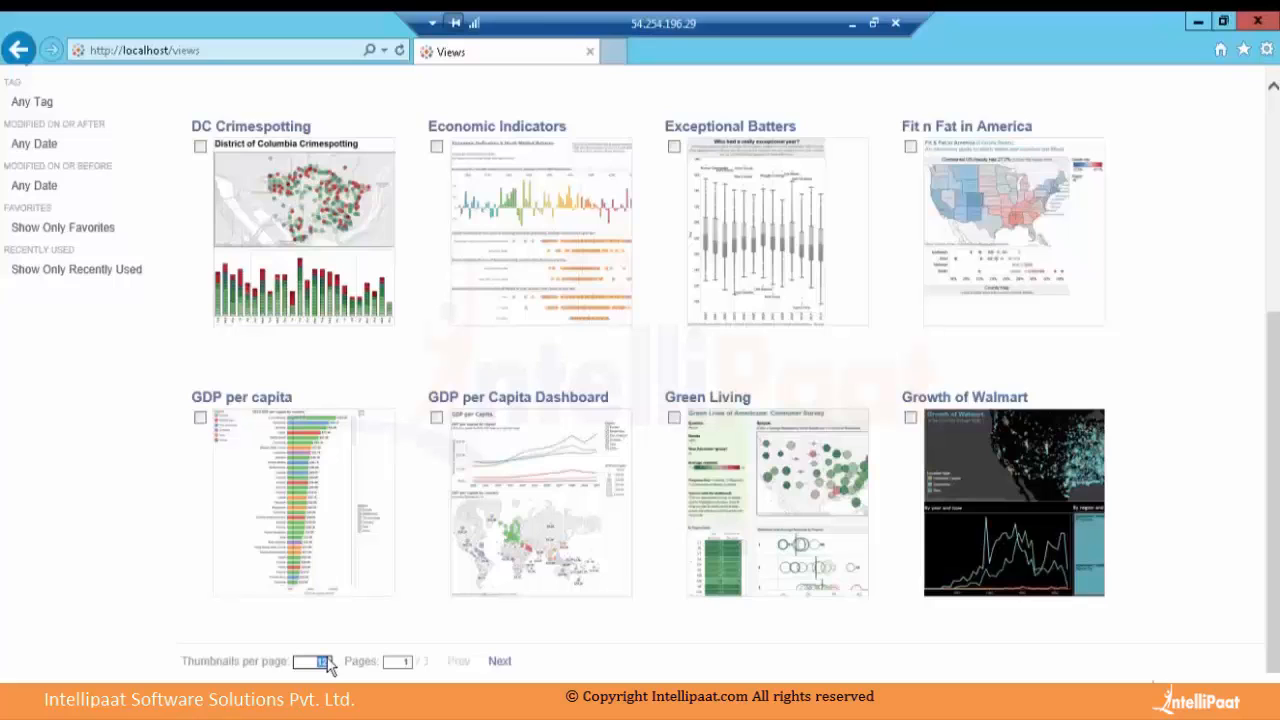
{"action": "type", "text": "6"}
{"action": "key", "text": "Return"}
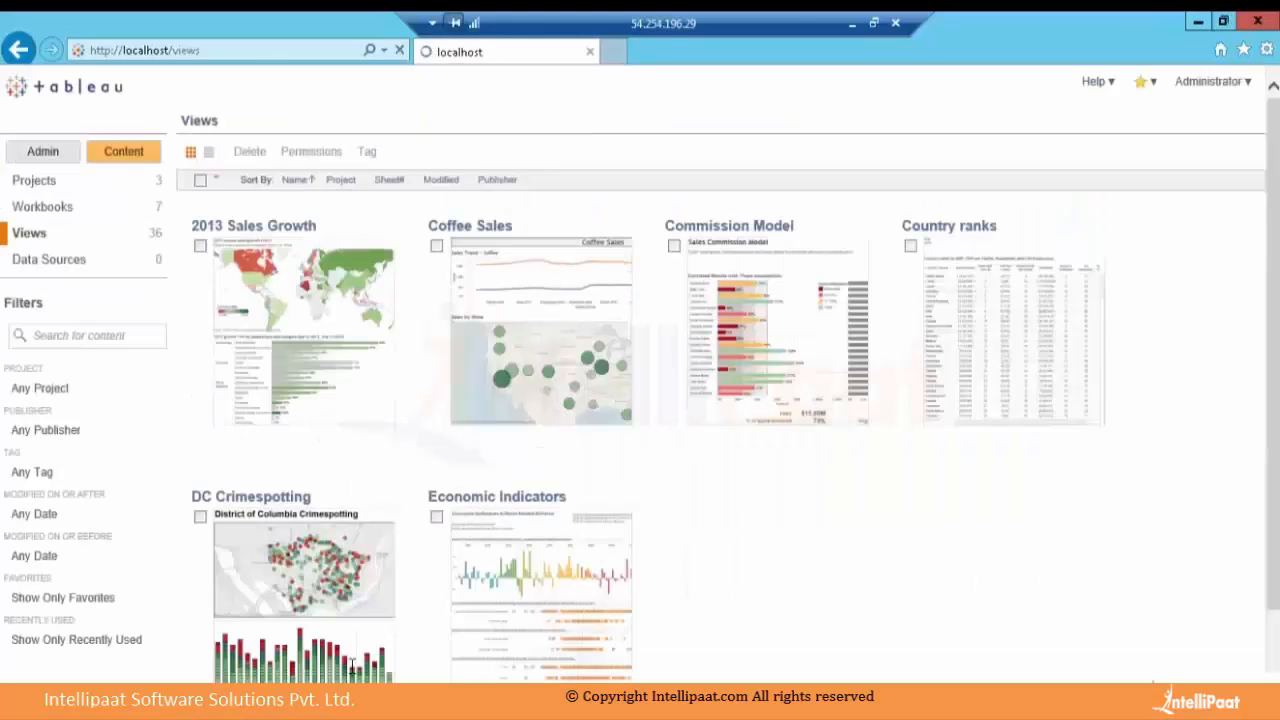
Go to the second page of the views and look through its thumbnails
{"action": "mouse_move", "coordinate": [1274, 412]}
{"action": "left_mouse_down"}
{"action": "mouse_move", "coordinate": [1268, 545]}
{"action": "mouse_move", "coordinate": [1276, 412]}
{"action": "left_mouse_up"}
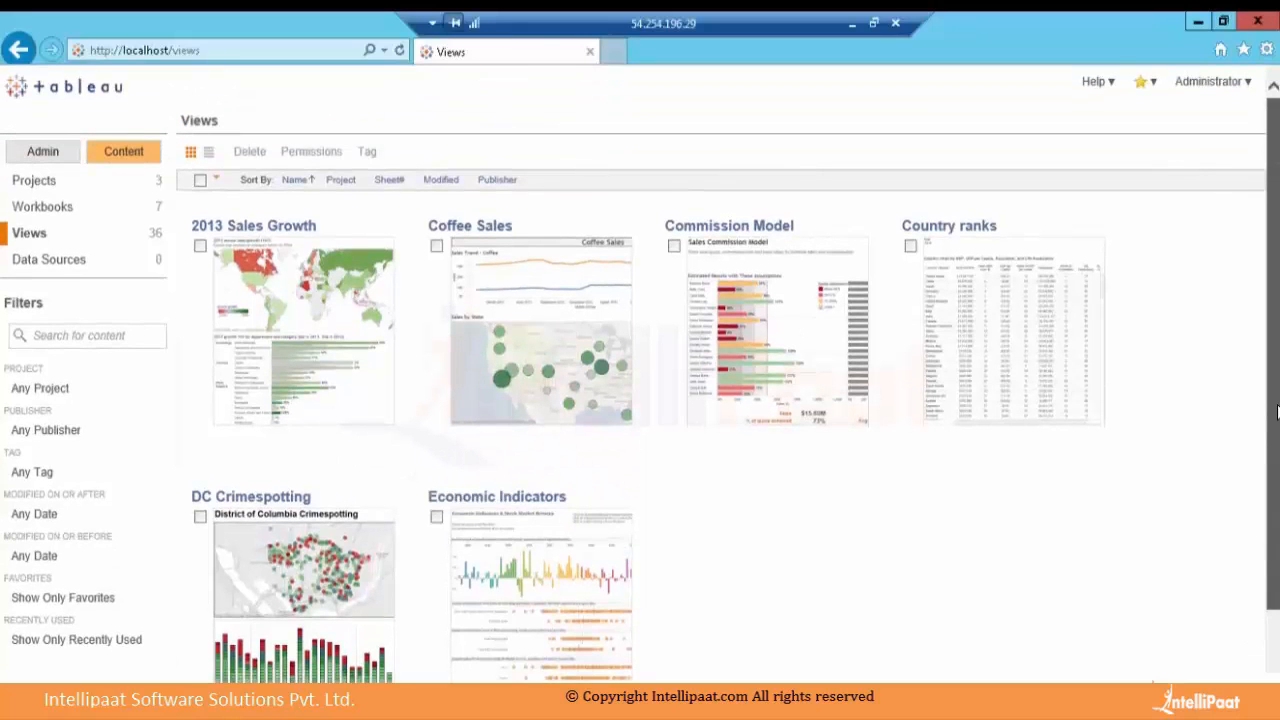
{"action": "left_click_drag", "start_coordinate": [1276, 412], "coordinate": [1277, 468]}
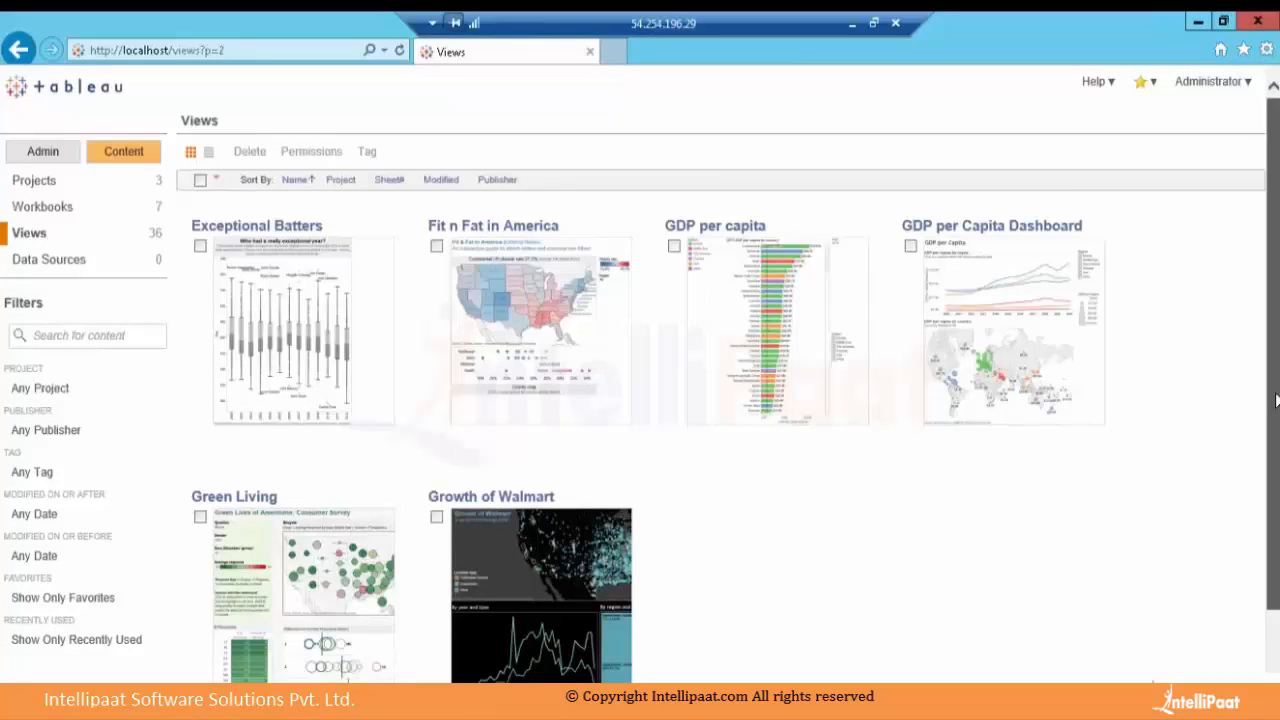
{"action": "scroll", "coordinate": [1275, 400], "scroll_direction": "down", "scroll_amount": 1}
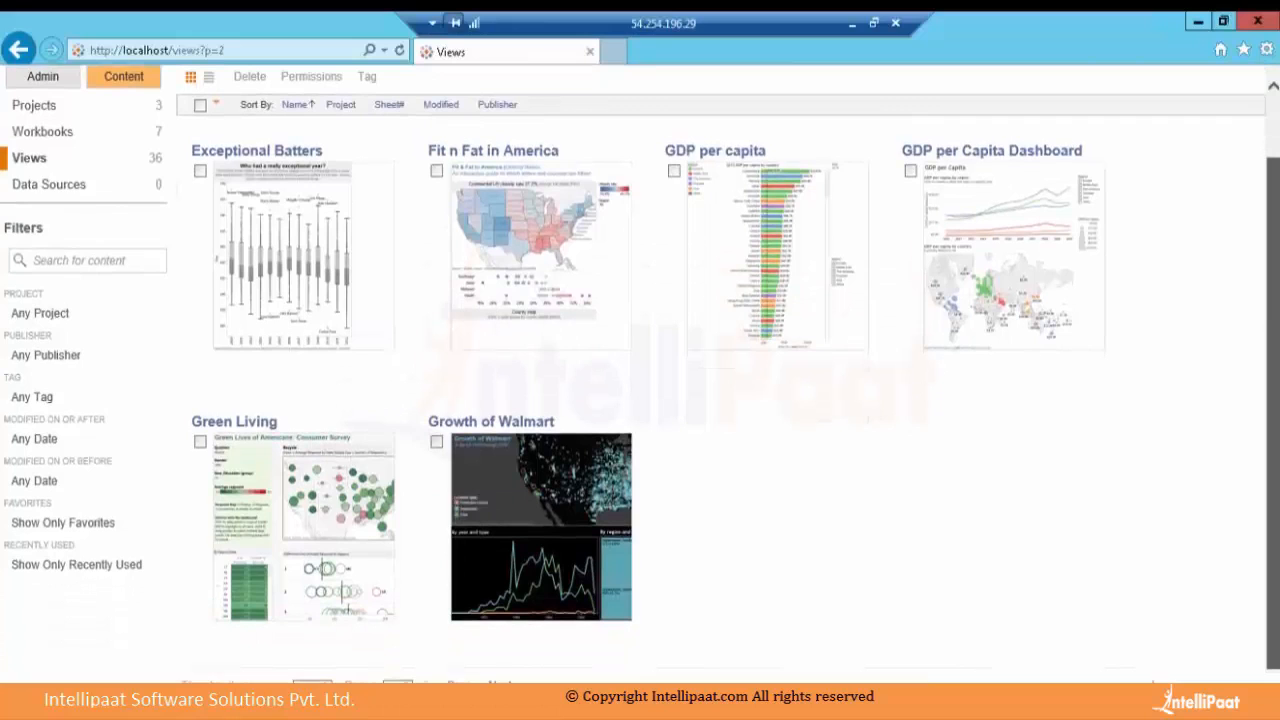
{"action": "scroll", "coordinate": [640, 374], "scroll_direction": "up", "scroll_amount": 1}
{"action": "scroll", "coordinate": [1276, 440], "scroll_direction": "down", "scroll_amount": 1}
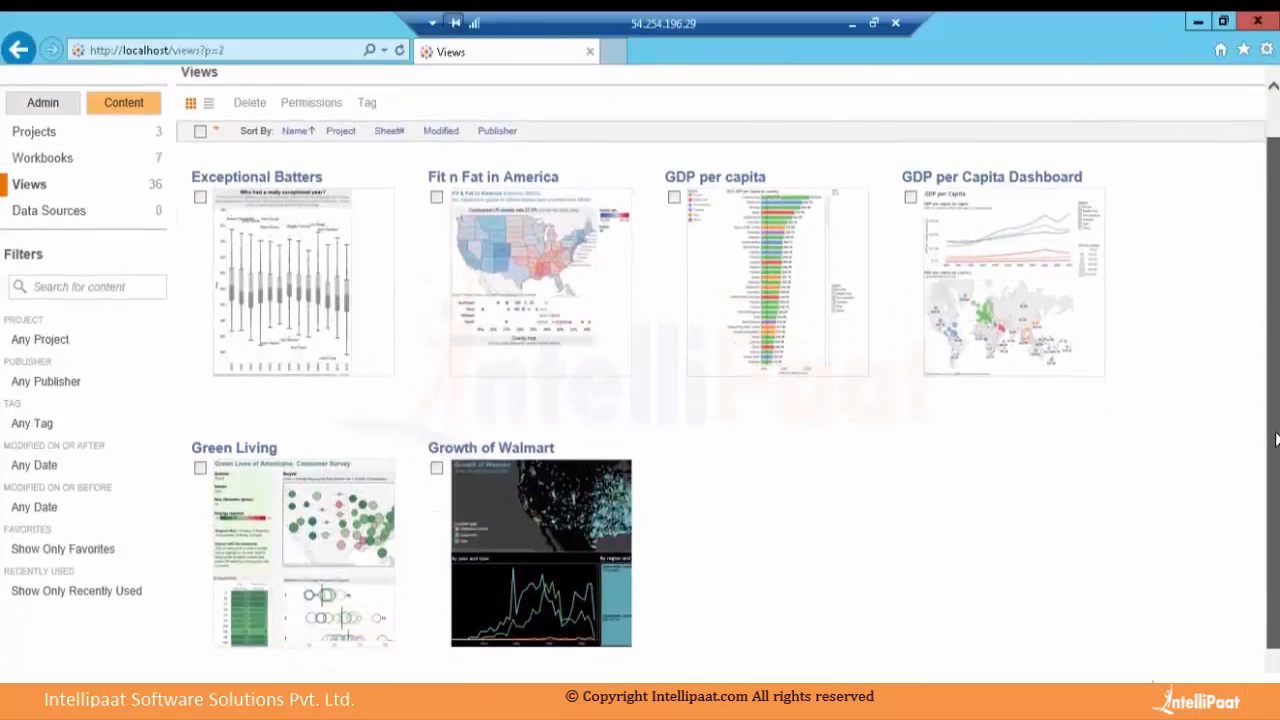
{"action": "scroll", "coordinate": [1276, 473], "scroll_direction": "down", "scroll_amount": 1}
{"action": "scroll", "coordinate": [1275, 473], "scroll_direction": "up", "scroll_amount": 1}
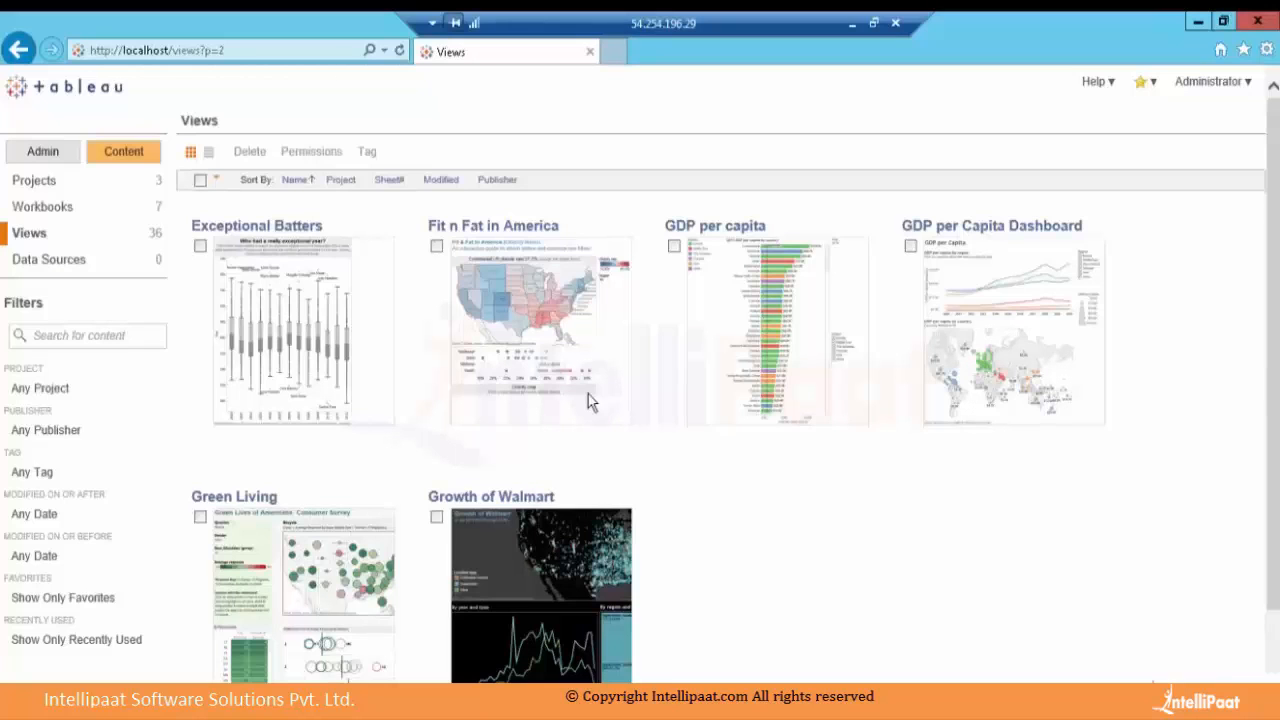
Sort the views by project and set the number of thumbnails per page to 12
{"action": "left_click", "coordinate": [352, 184]}
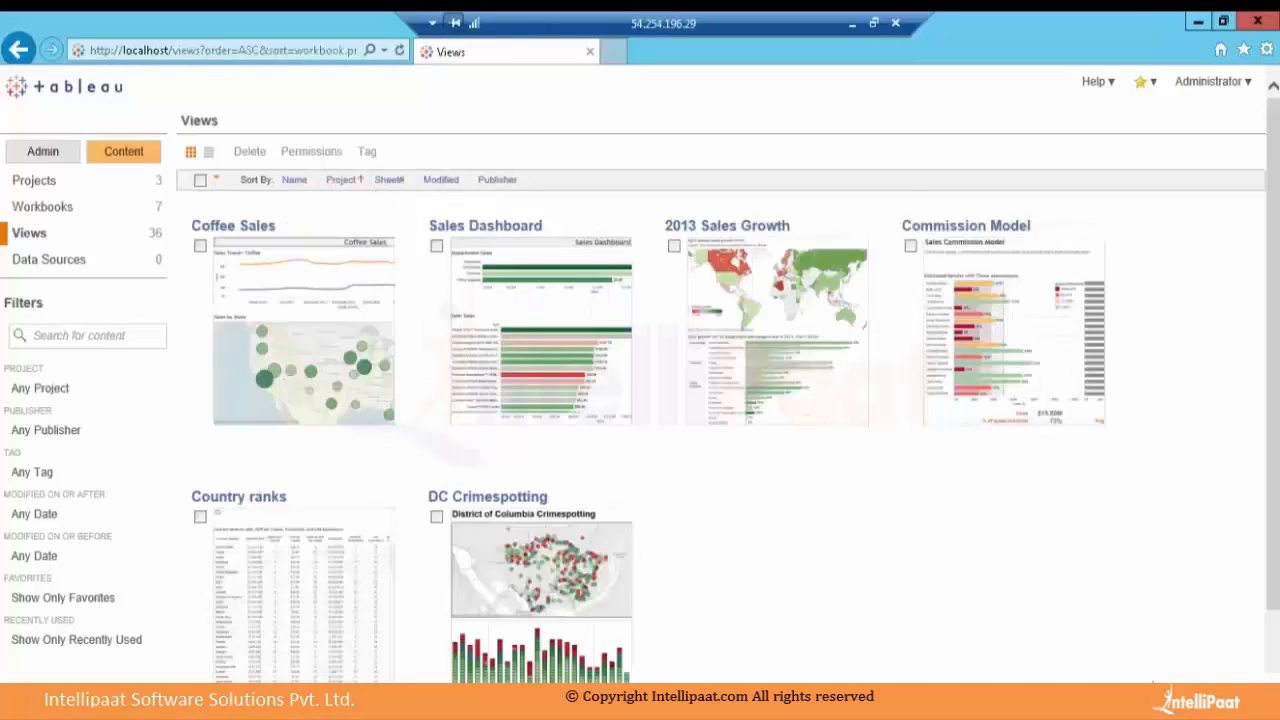
{"action": "left_click_drag", "start_coordinate": [1273, 580], "coordinate": [1273, 667]}
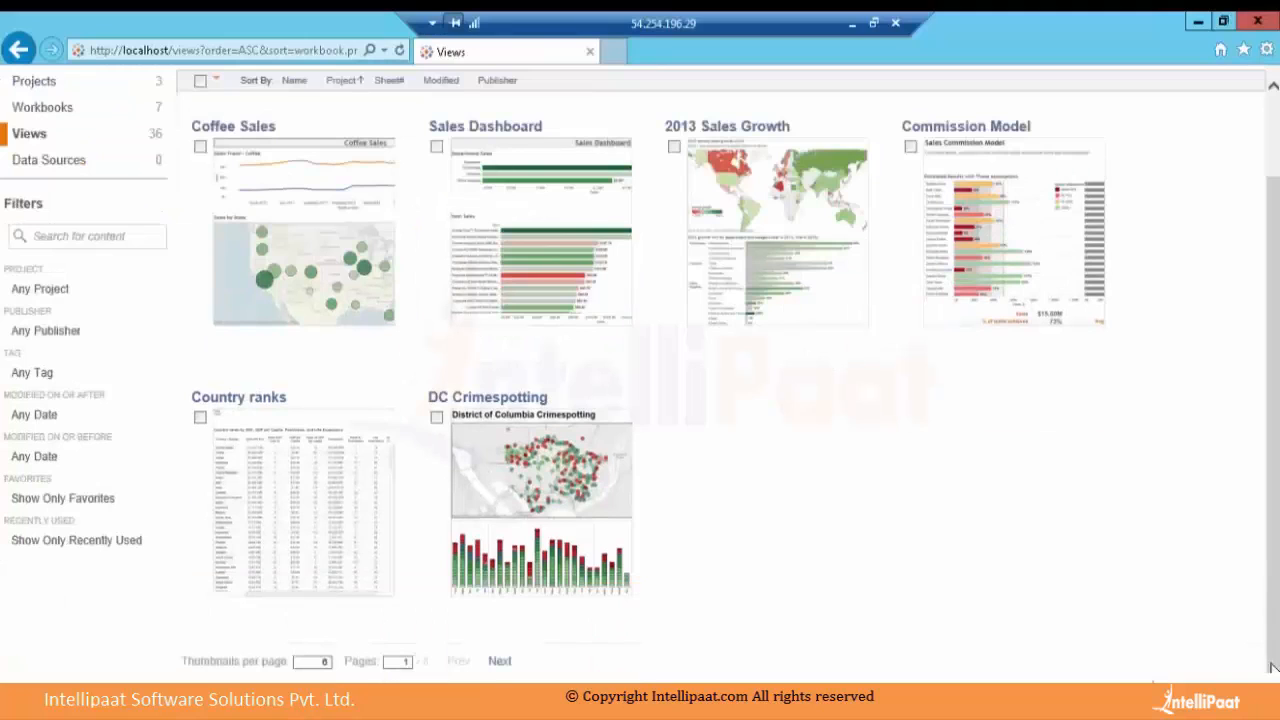
{"action": "left_click", "coordinate": [326, 664]}
{"action": "type", "text": "12"}
{"action": "key", "text": "Return"}
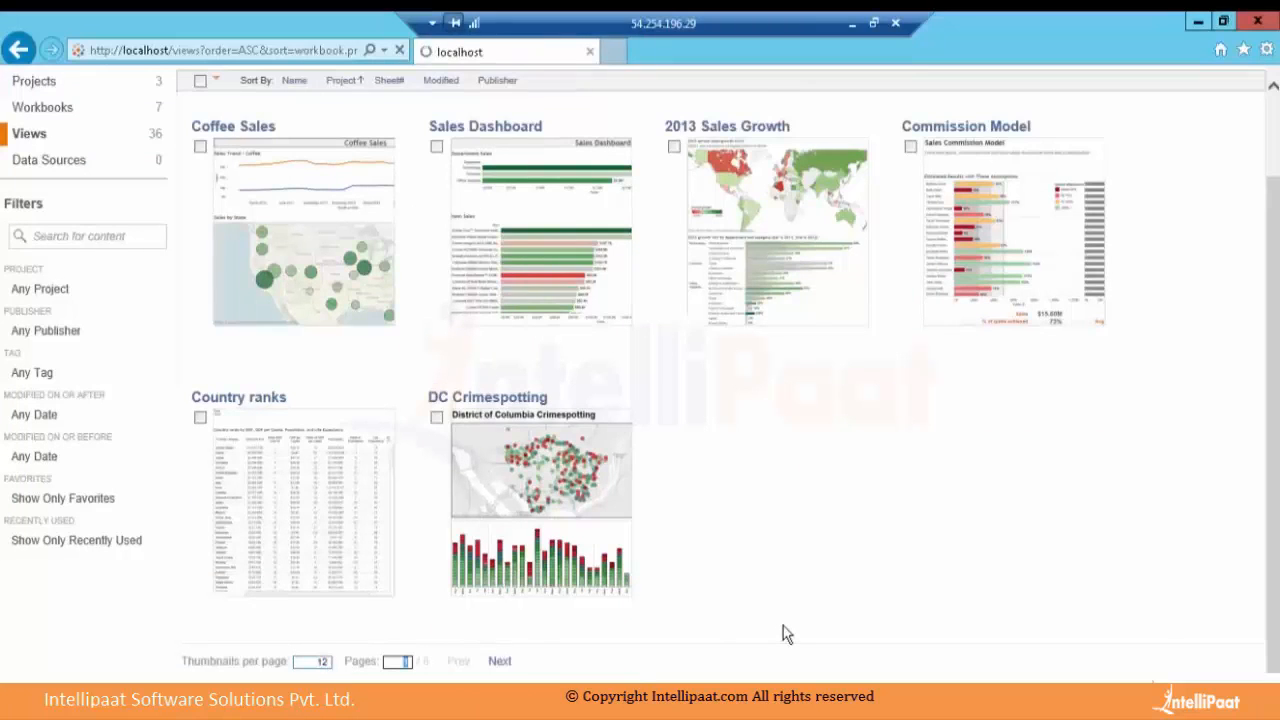
{"action": "left_click", "coordinate": [787, 632]}
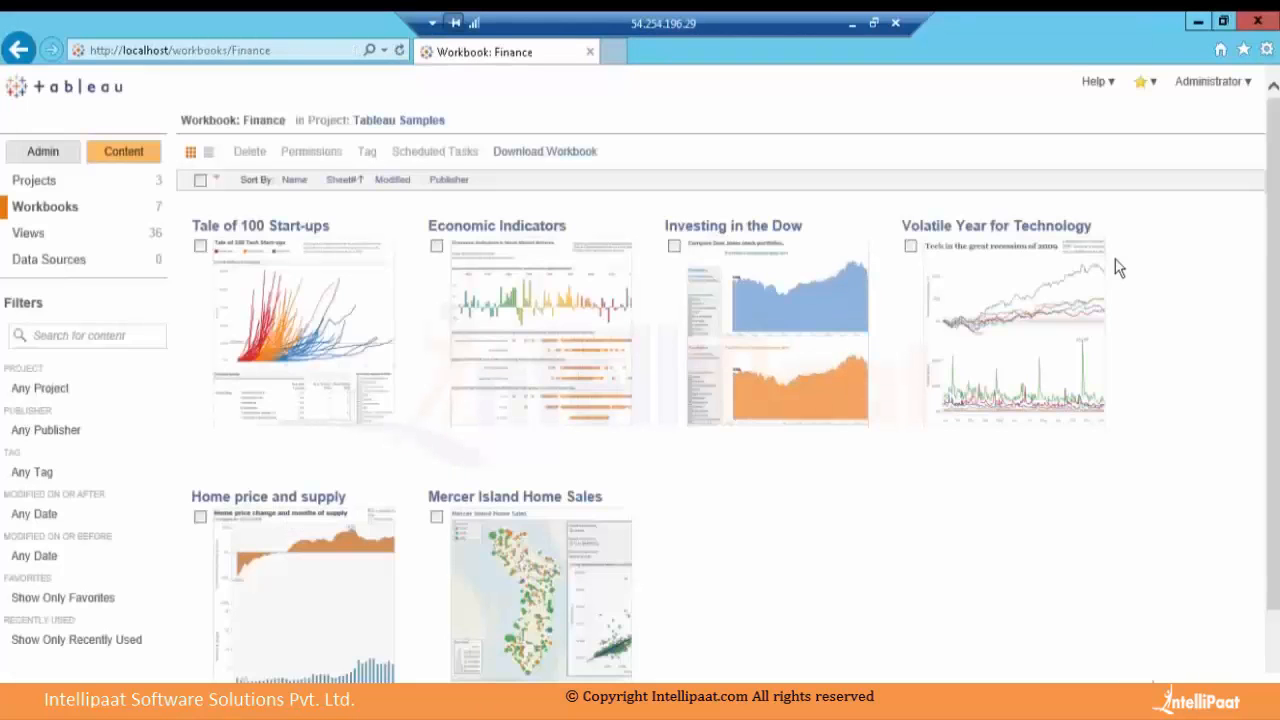
Look through the Finance workbook's views and sort them in turn by name, modified date and publisher
{"action": "left_click", "coordinate": [1272, 657]}
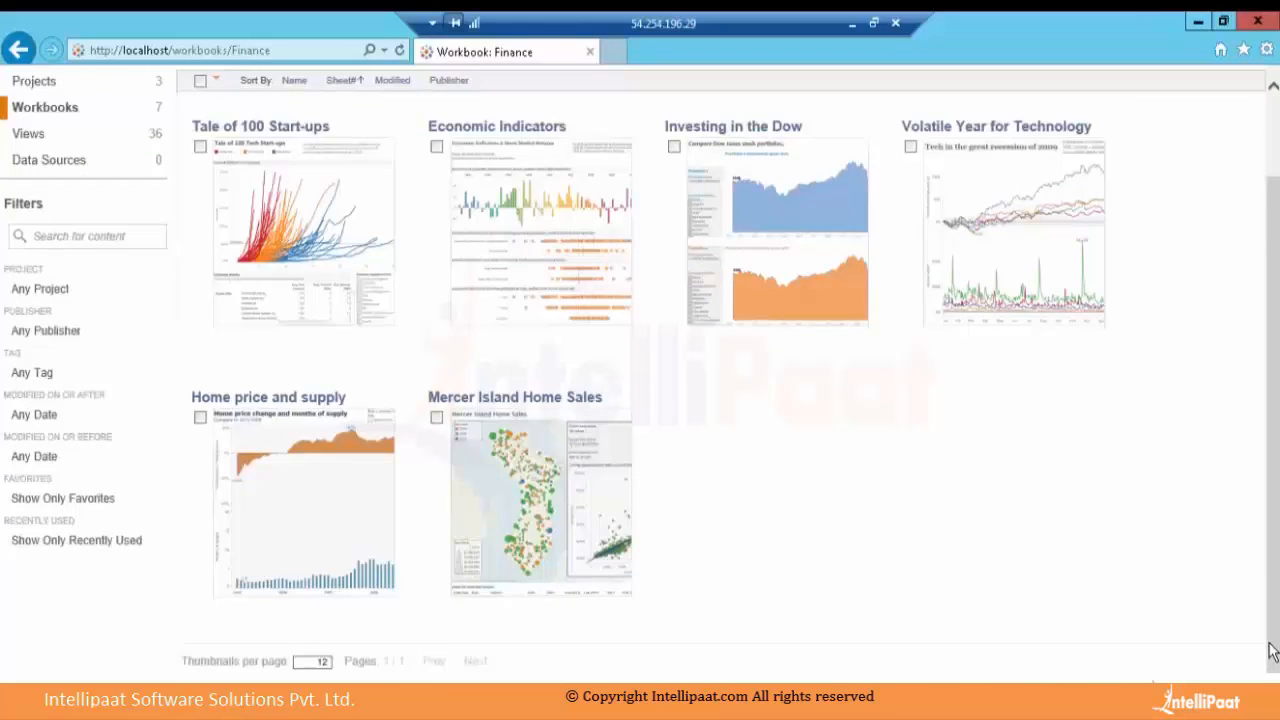
{"action": "left_click_drag", "start_coordinate": [1273, 624], "coordinate": [1273, 557]}
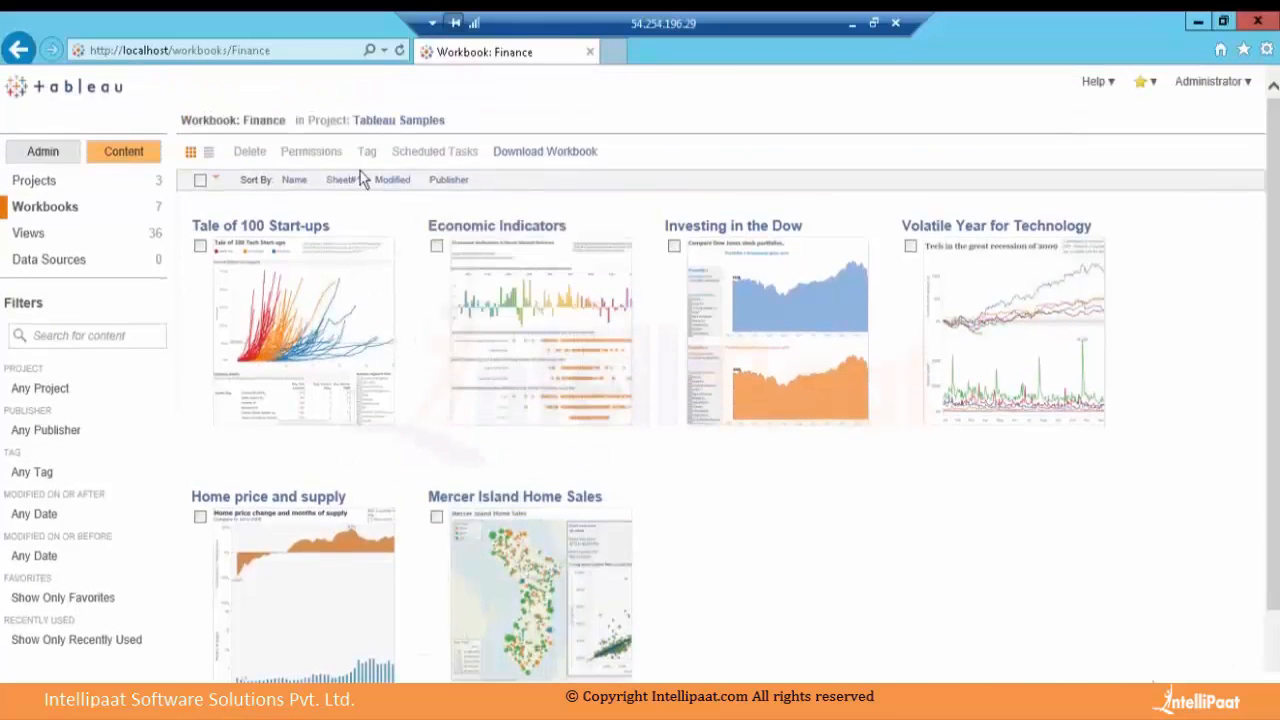
{"action": "left_click", "coordinate": [295, 181]}
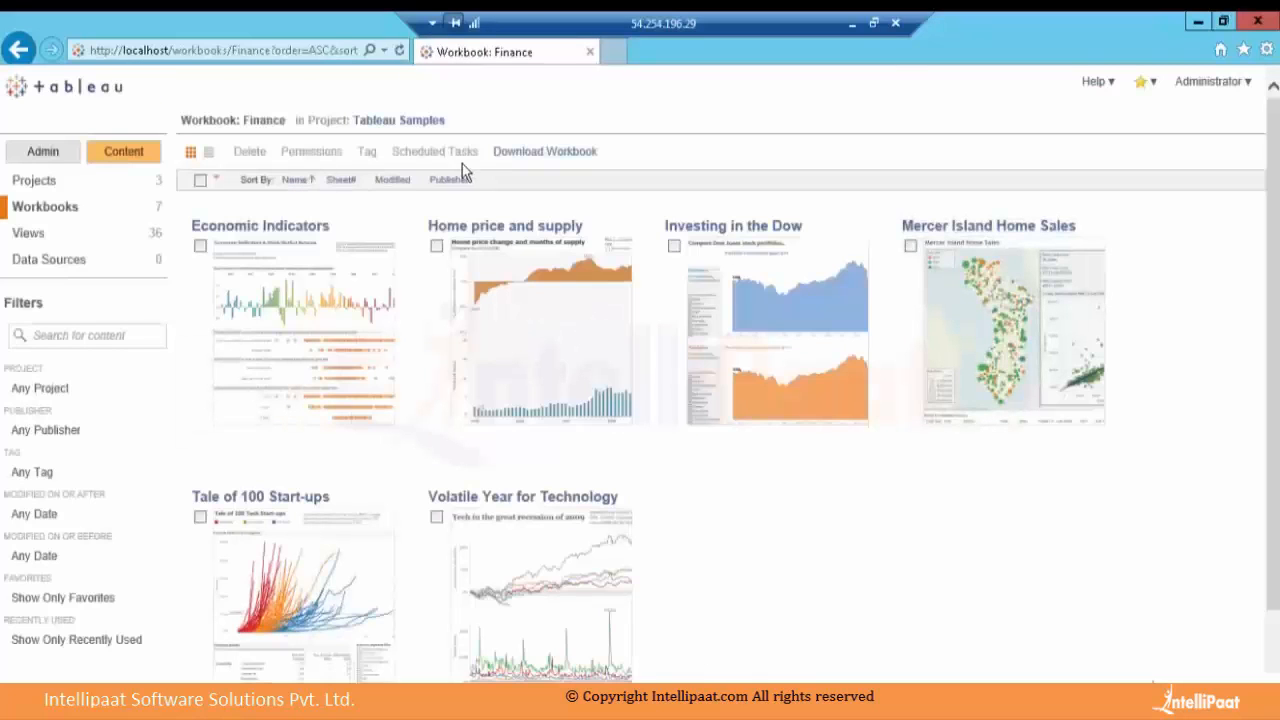
{"action": "left_click", "coordinate": [404, 182]}
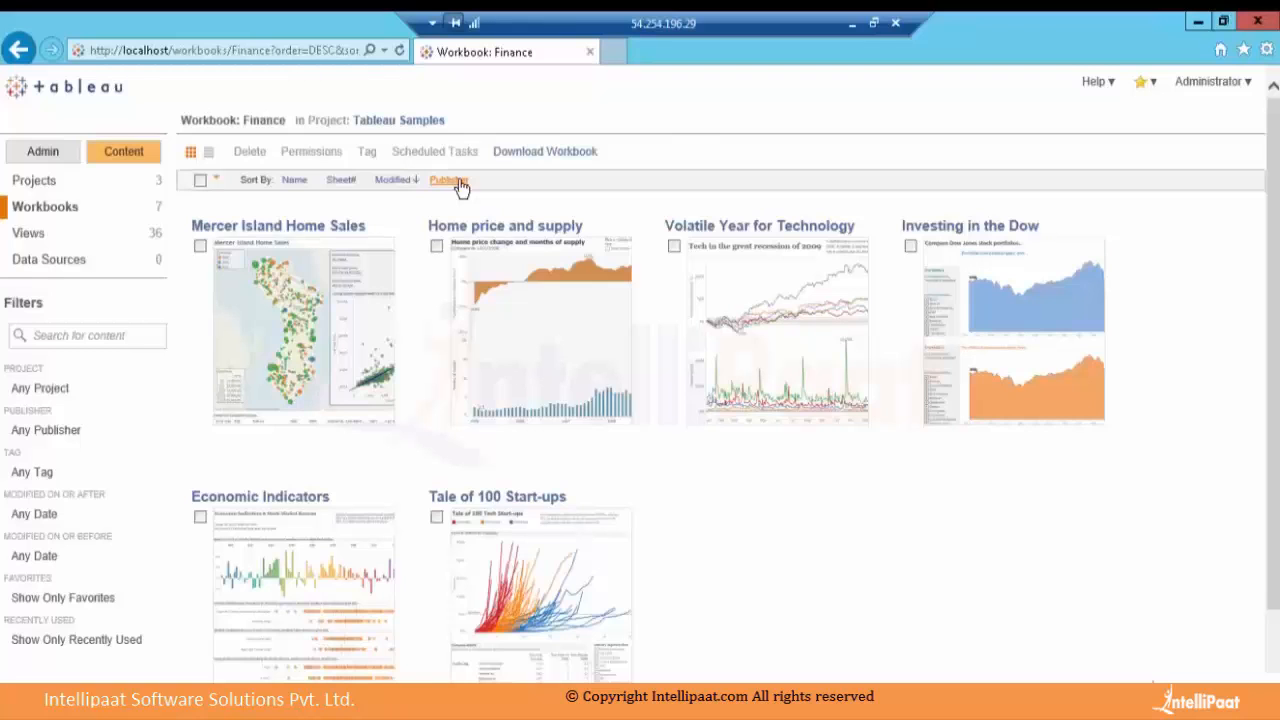
{"action": "left_click", "coordinate": [450, 181]}
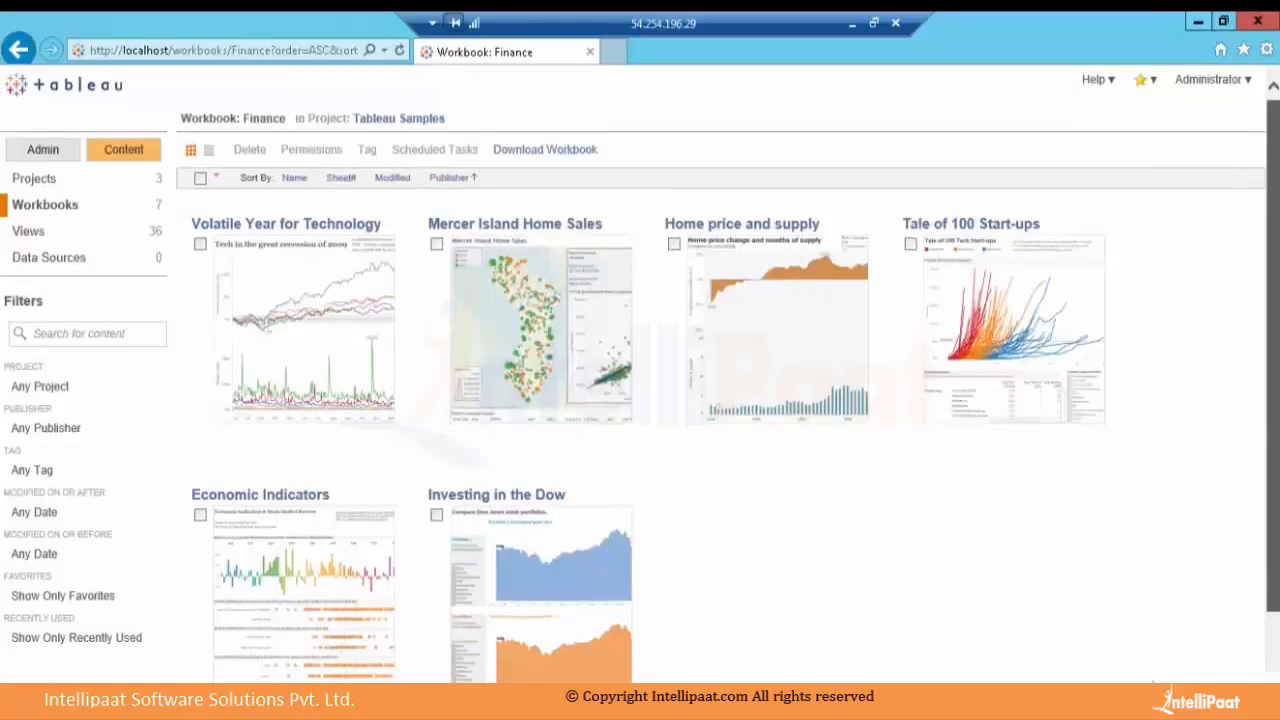
{"action": "mouse_move", "coordinate": [1273, 355]}
{"action": "left_mouse_down"}
{"action": "mouse_move", "coordinate": [1273, 436]}
{"action": "mouse_move", "coordinate": [1273, 353]}
{"action": "left_mouse_up"}
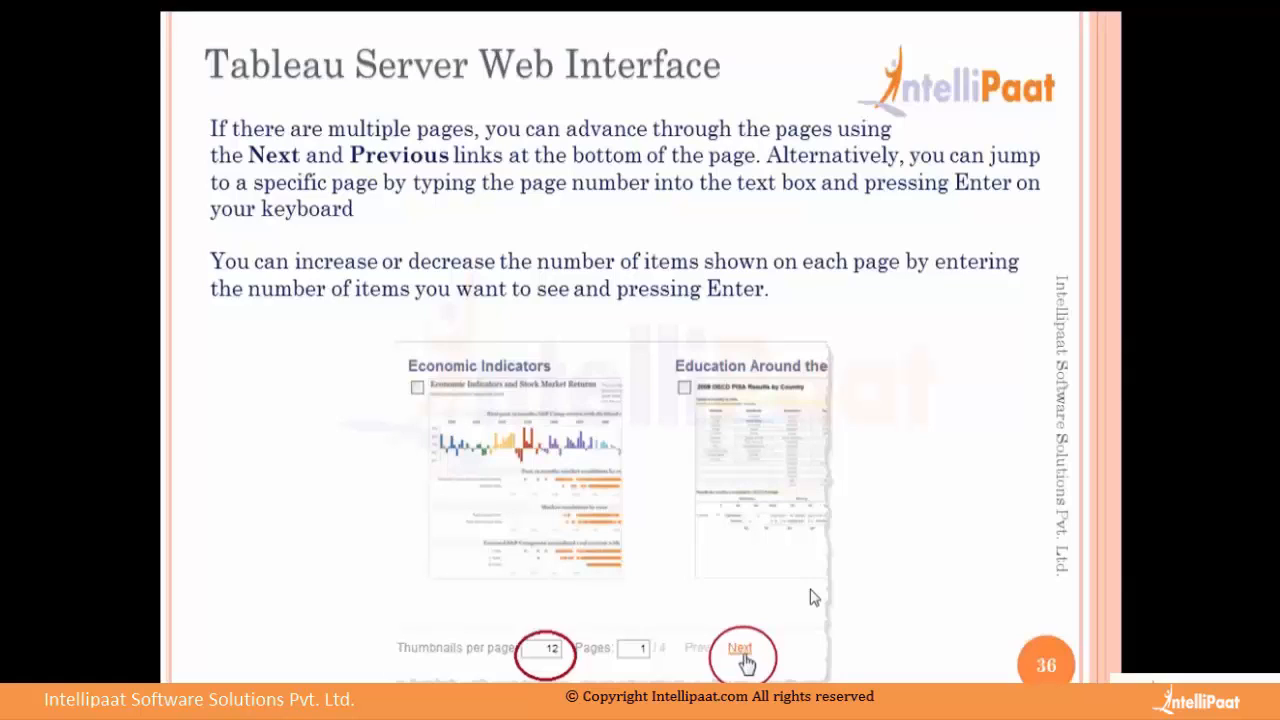
{"action": "left_click", "coordinate": [814, 597]}
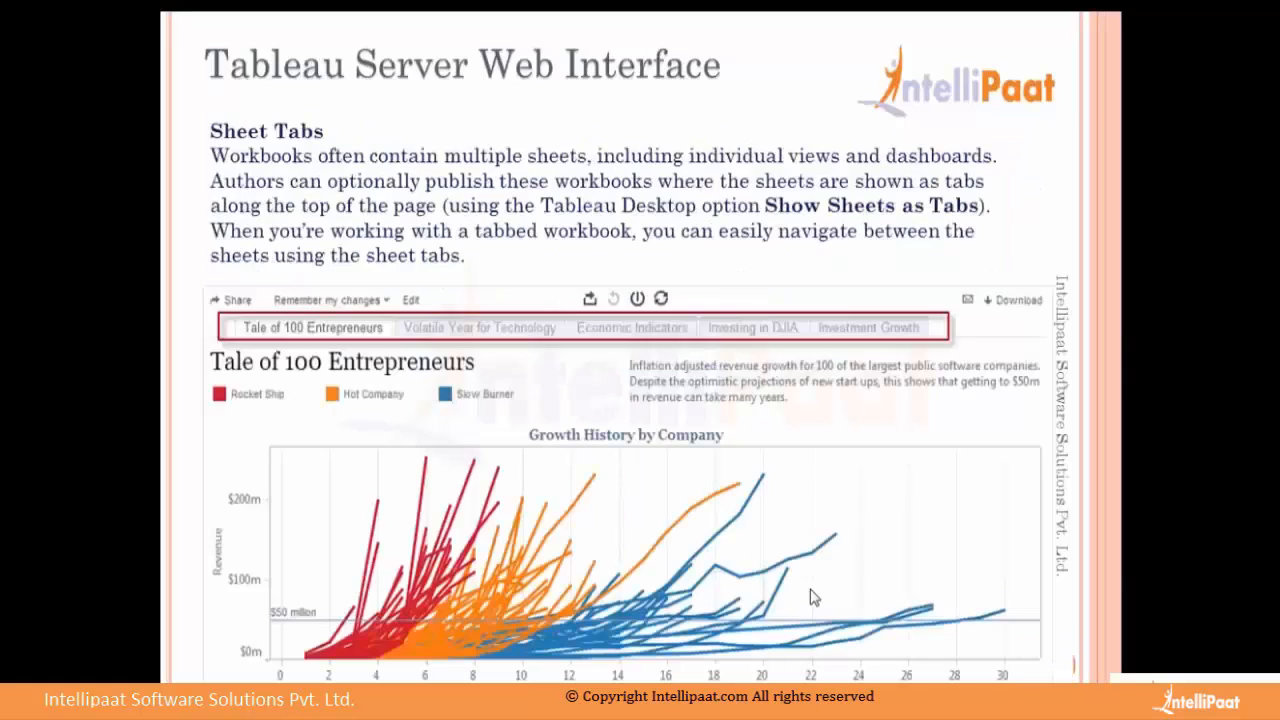